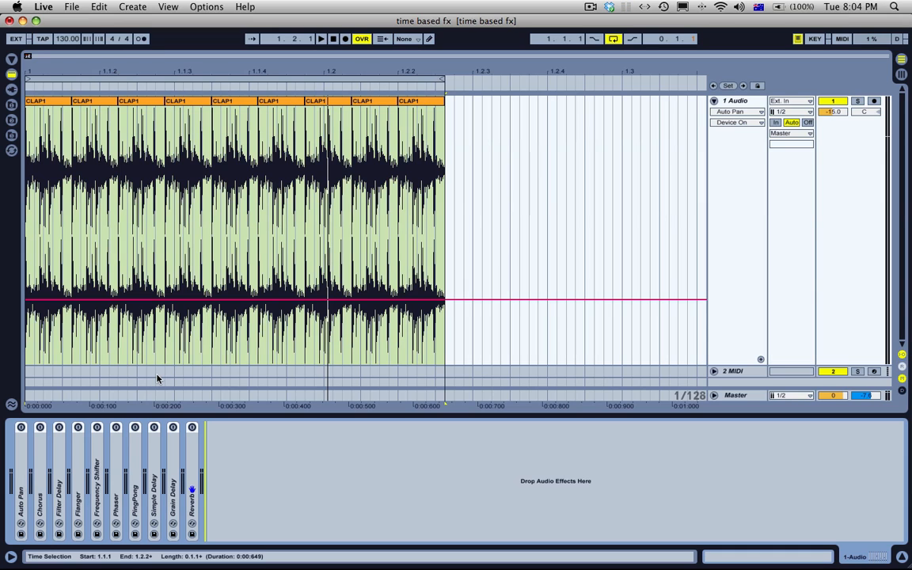
Step: Delete the repeated claps after the first CLAP1 clip on the 1 Audio track and extend that clip to just before 1.2.3
drag(459, 130, 76, 145)
key(Delete)
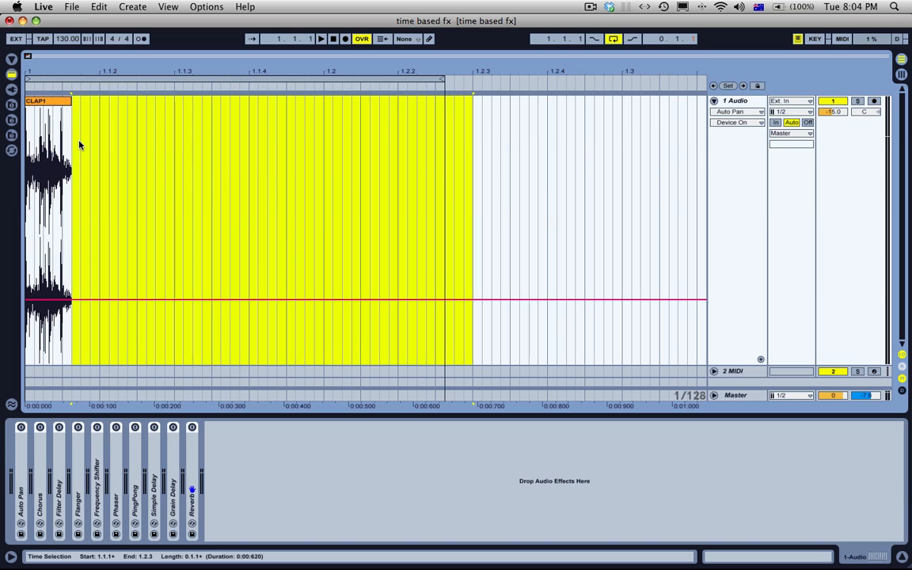
drag(70, 101, 678, 141)
click(612, 158)
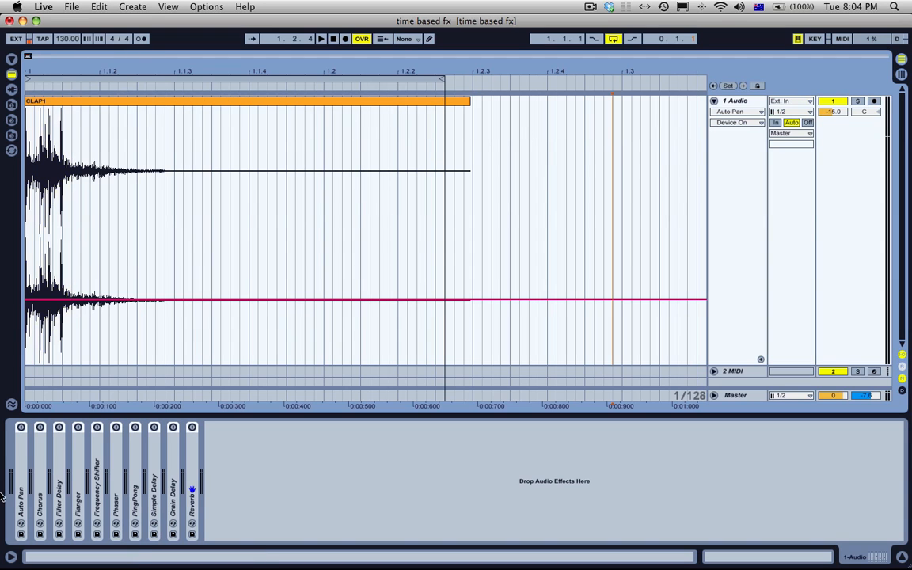
Step: Check the Flanger's controls and fold it again, and unfold the Auto Pan device at the start of the effect chain
double_click(77, 489)
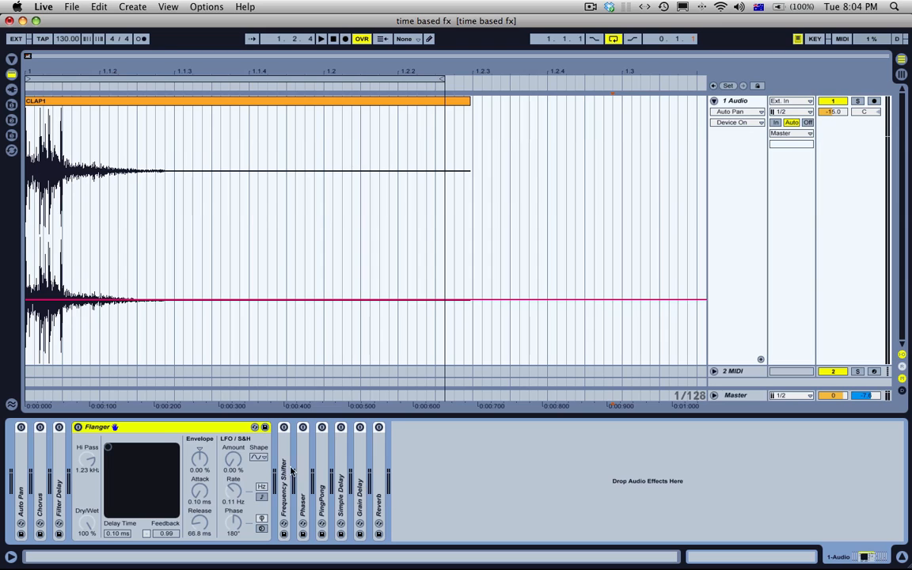
double_click(220, 429)
click(19, 479)
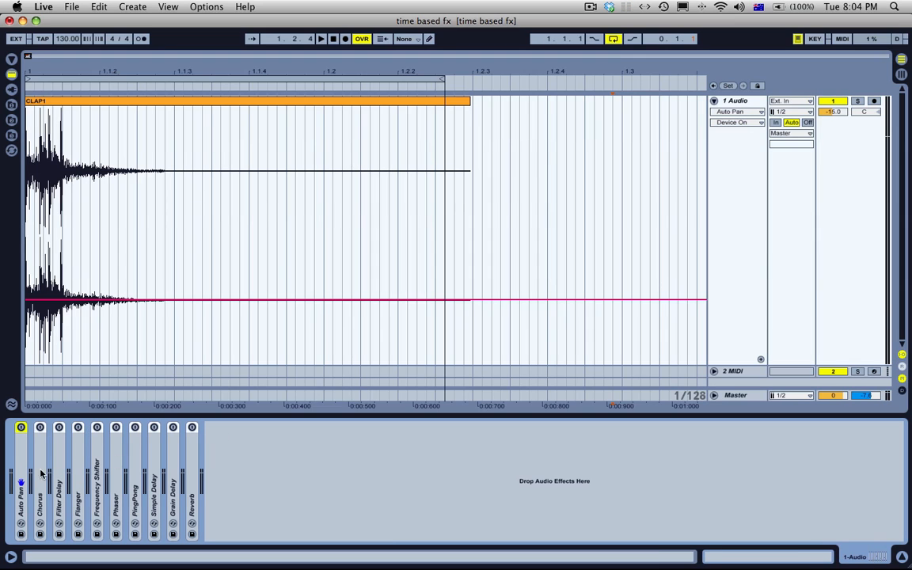
double_click(22, 475)
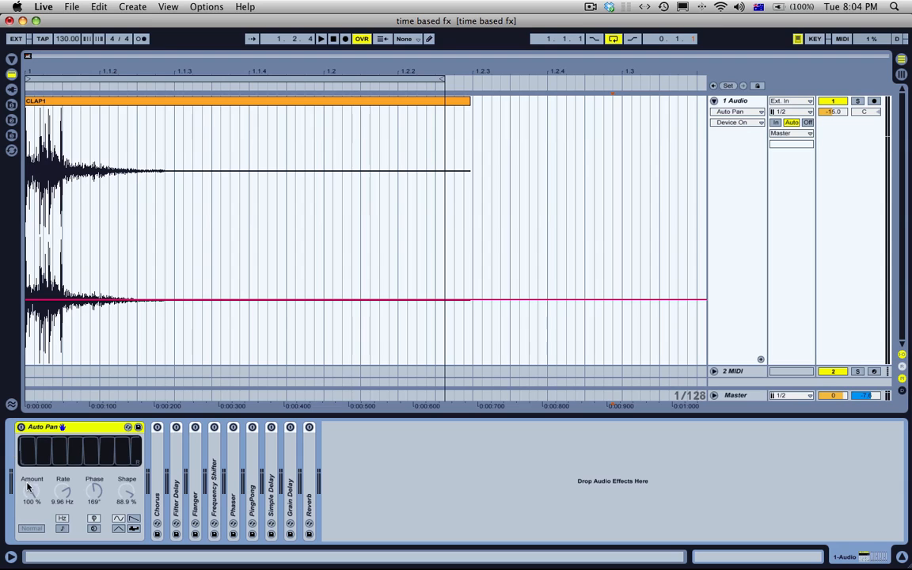
Step: Set the Auto Pan rate to 4.33 Hz and its phase to 186°, and switch the device on
click(32, 480)
drag(32, 504, 89, 496)
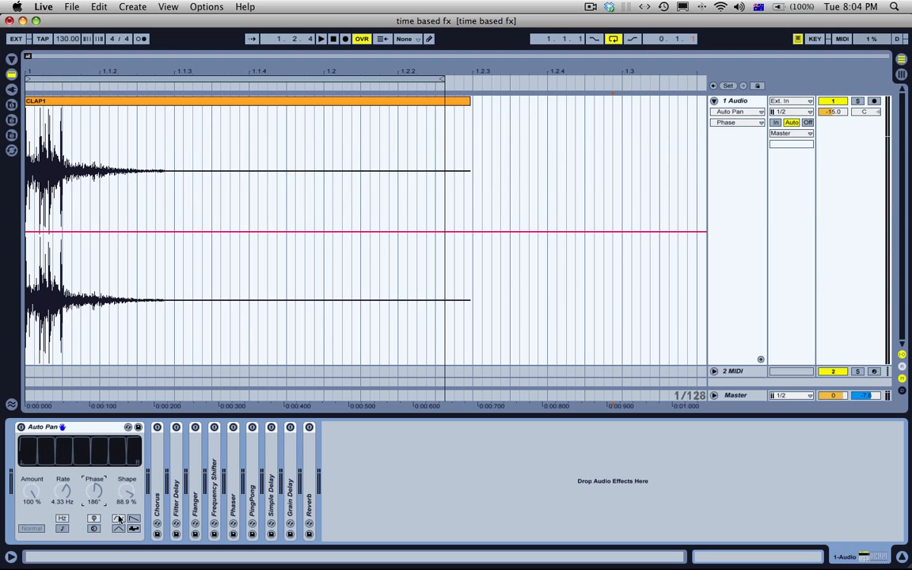
click(21, 427)
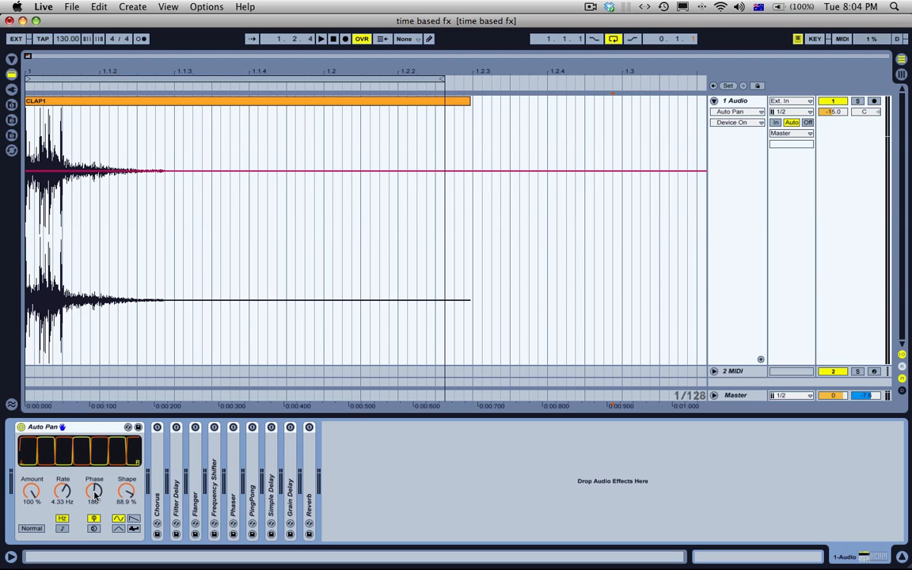
Step: Set the Auto Pan shape to 15.9 % and its amount to 0 %
drag(127, 491, 127, 547)
mouse_move(36, 493)
mouse_down()
mouse_move(37, 526)
mouse_move(36, 491)
mouse_up()
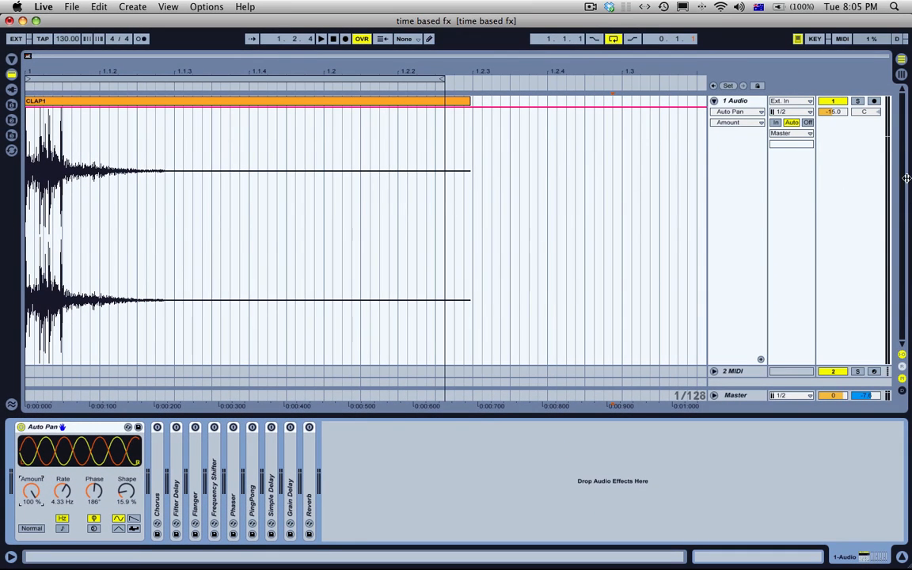
click(176, 101)
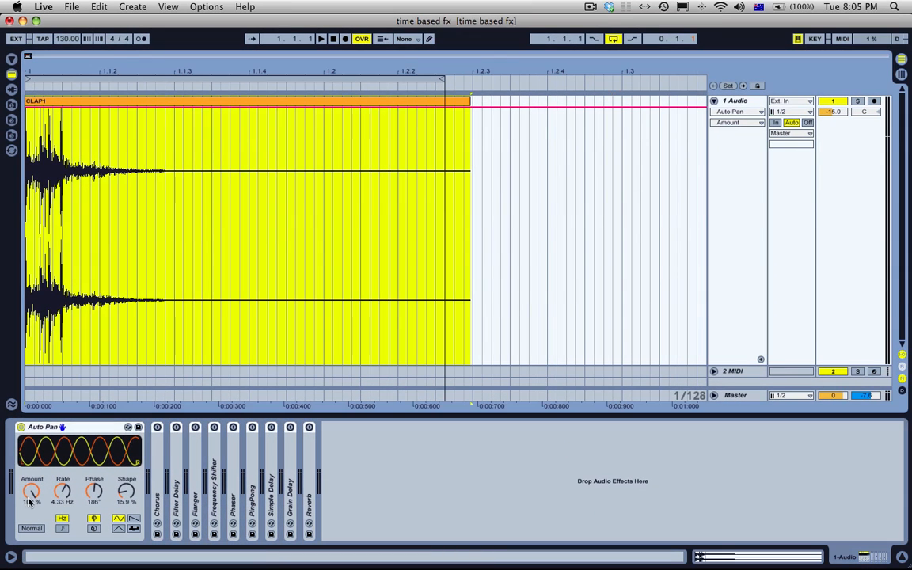
drag(30, 491, 30, 554)
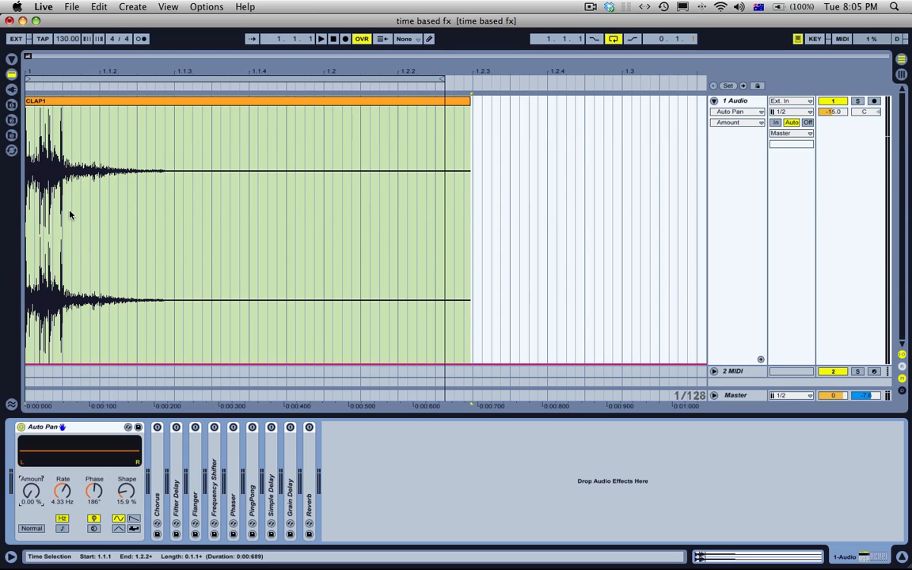
Step: Duplicate the first 72 ms slice of the CLAP1 clip back to back until the copies fill the loop region
drag(61, 188, 29, 216)
key(super+d)
key(super+d)
key(super+d)
key(super+d)
key(super+d)
key(super+d)
key(super+d)
key(super+d)
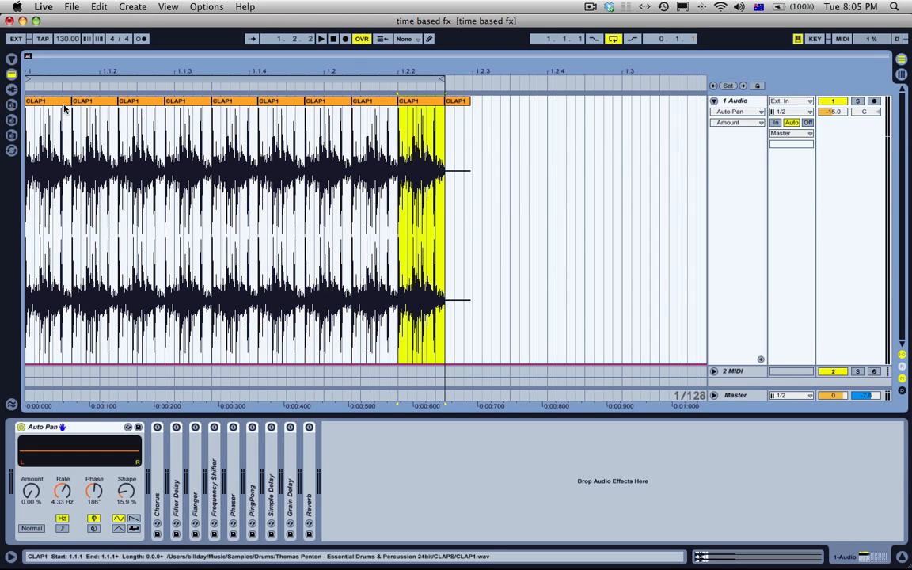
Step: Paste a copy of the first clap slice at the loop's end and extend it to just past the one-second mark
click(63, 112)
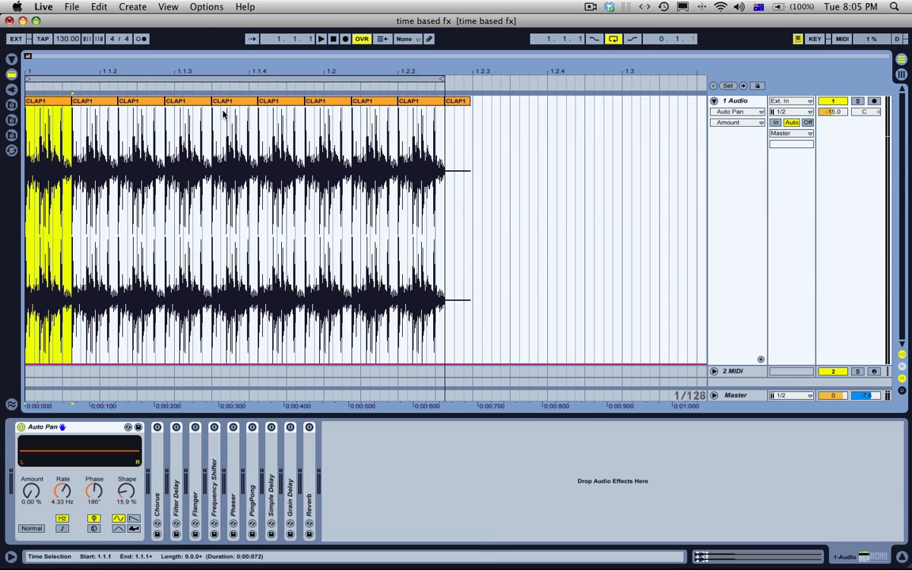
click(445, 124)
key(super+v)
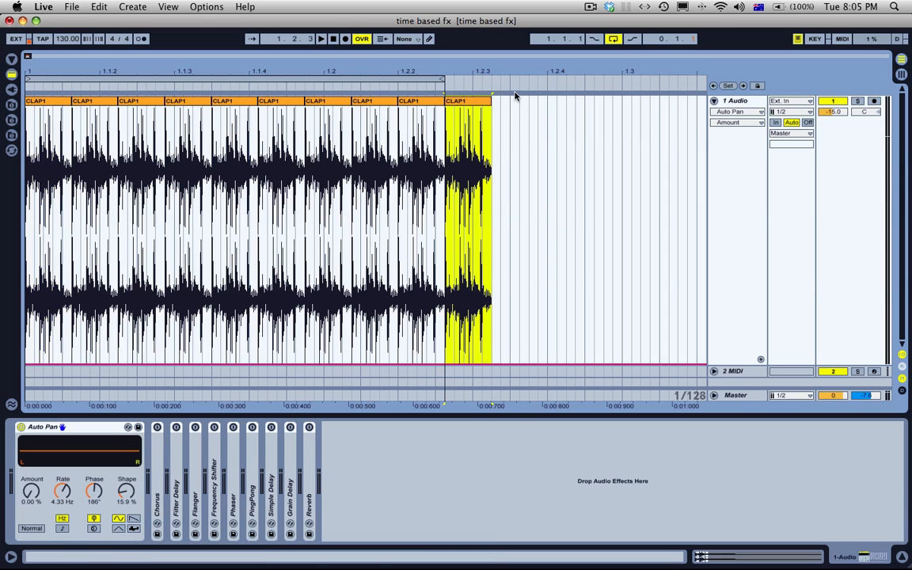
drag(491, 100, 687, 100)
Step: Play the clap loop from its first clip to hear it with the Auto Pan amount at zero
key(space)
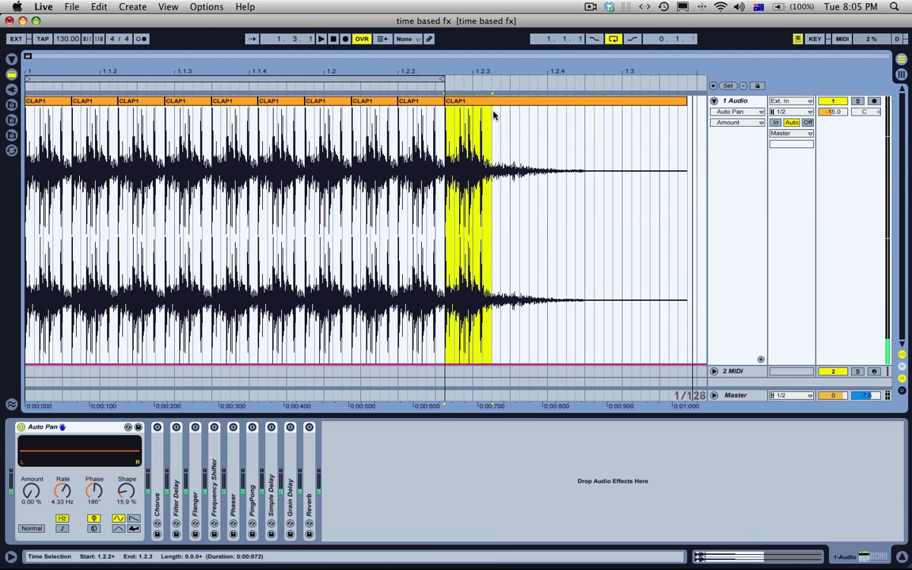
click(46, 103)
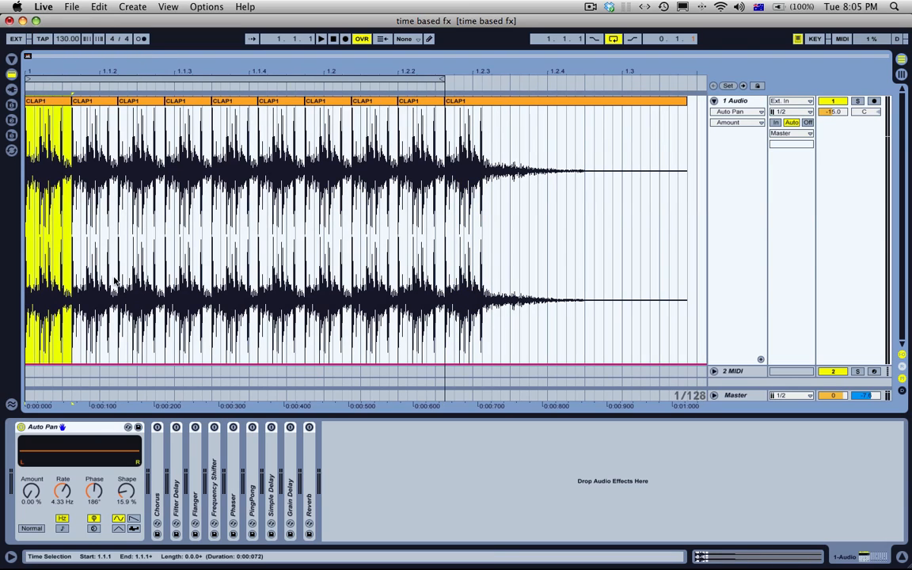
click(24, 442)
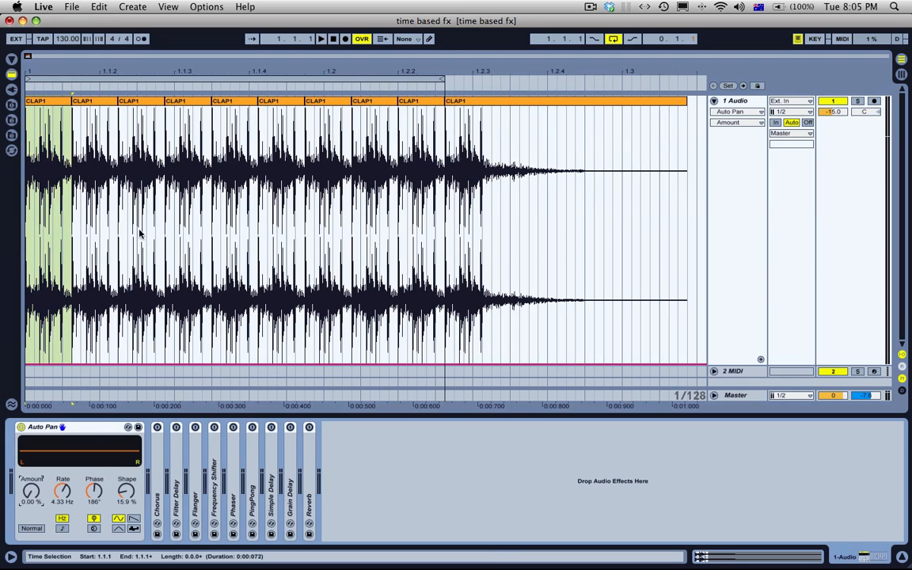
click(64, 103)
key(space)
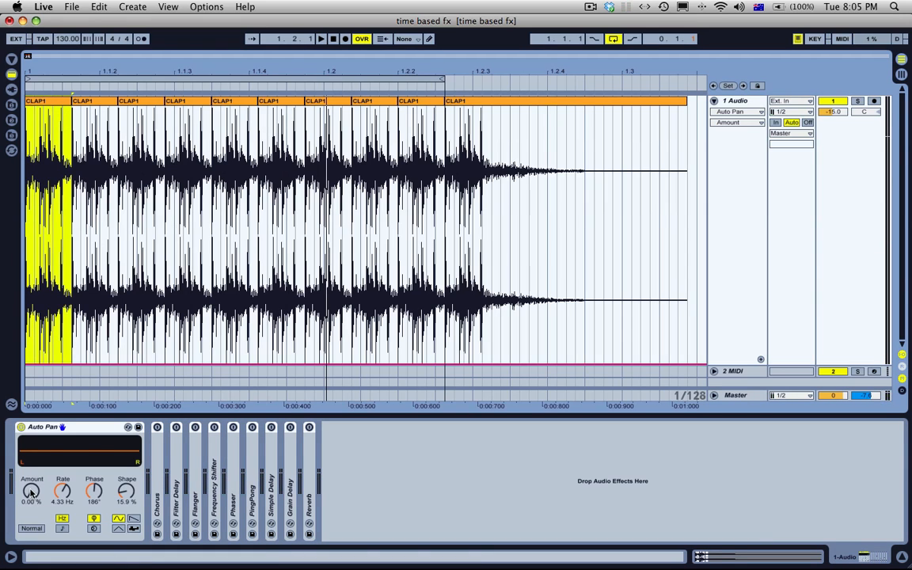
Step: While the loop plays, raise the Auto Pan amount to 98.4 % and set its rate to 1.40 Hz
click(31, 491)
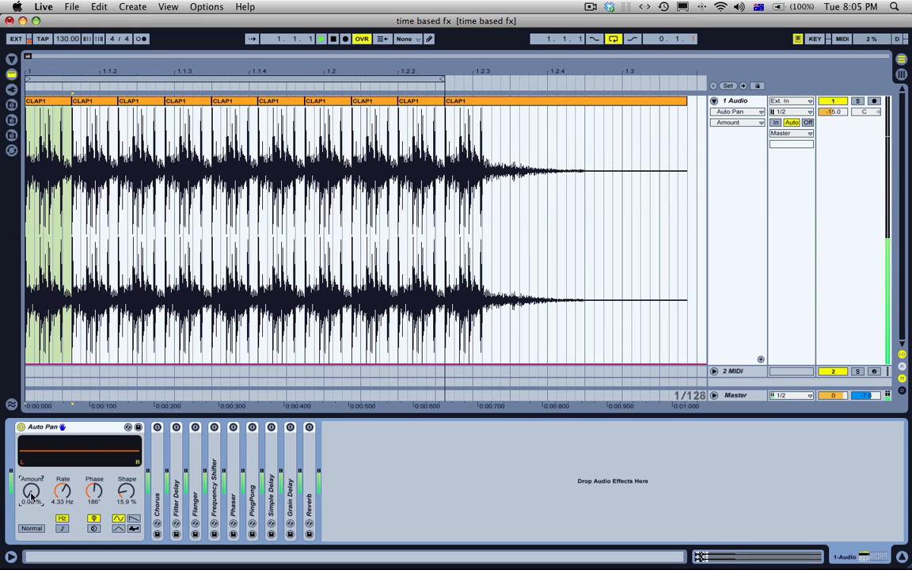
drag(31, 491, 31, 411)
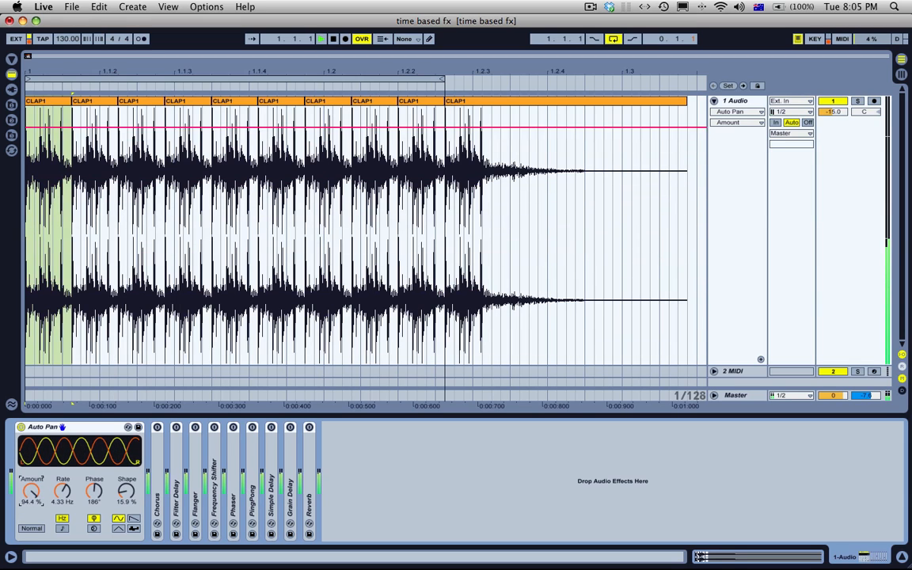
drag(62, 491, 63, 517)
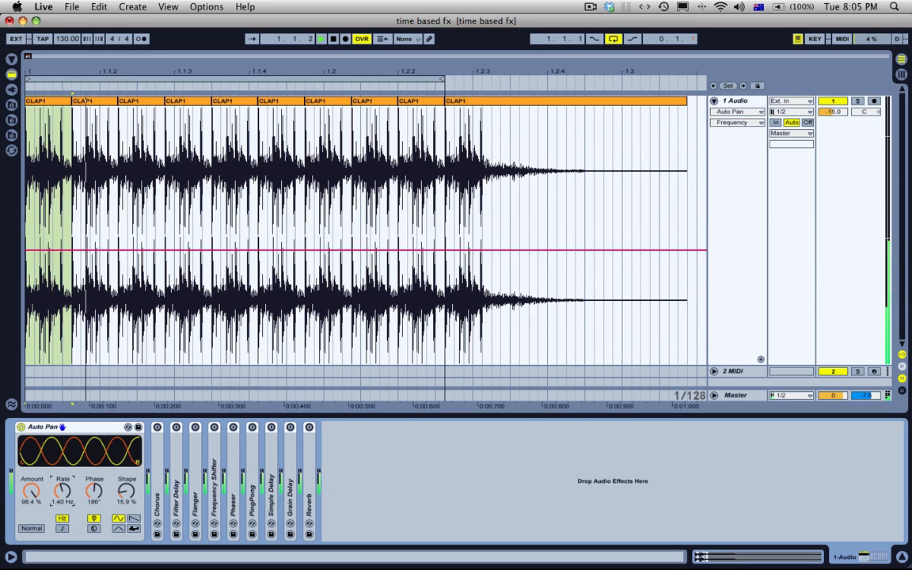
key(space)
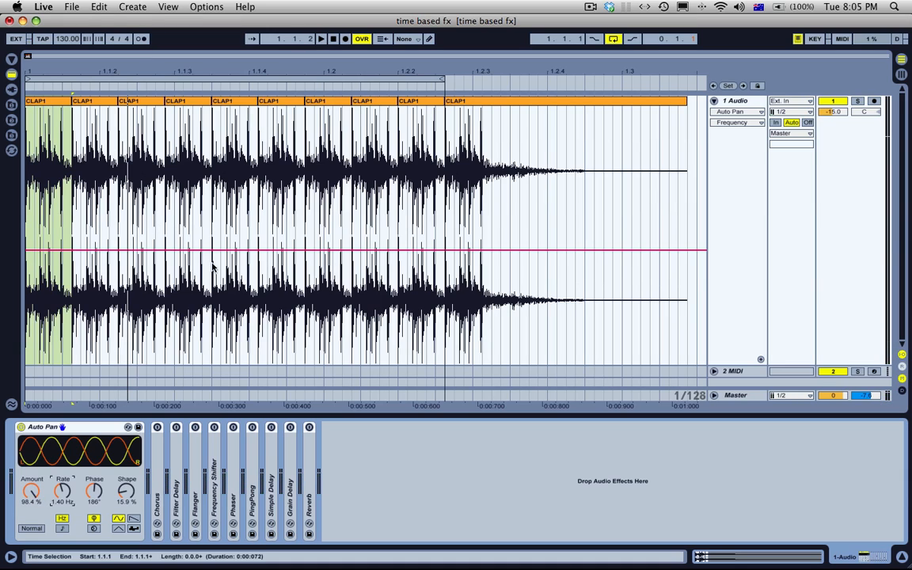
Step: Play the loop in Session View to watch the 1 Audio track's stereo level meters, and return to Arrangement View
key(Tab)
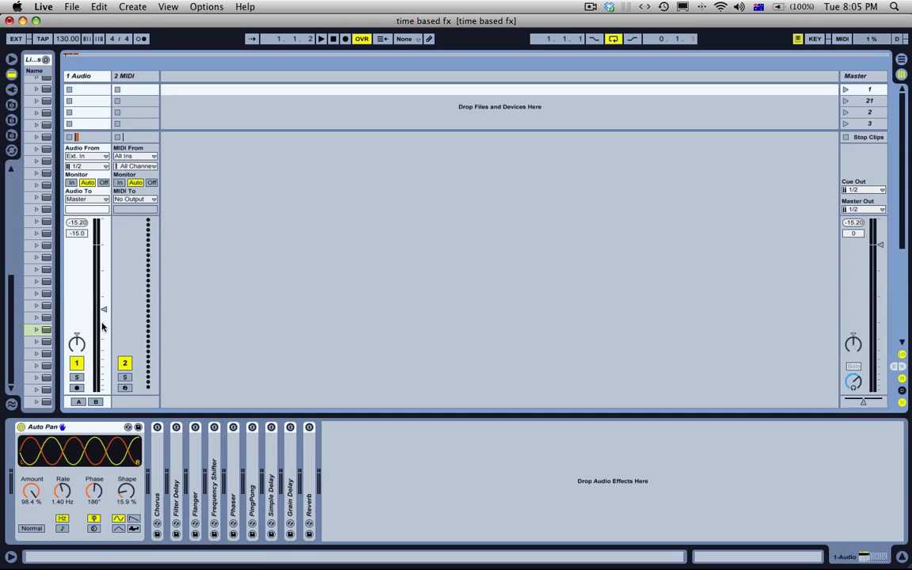
key(space)
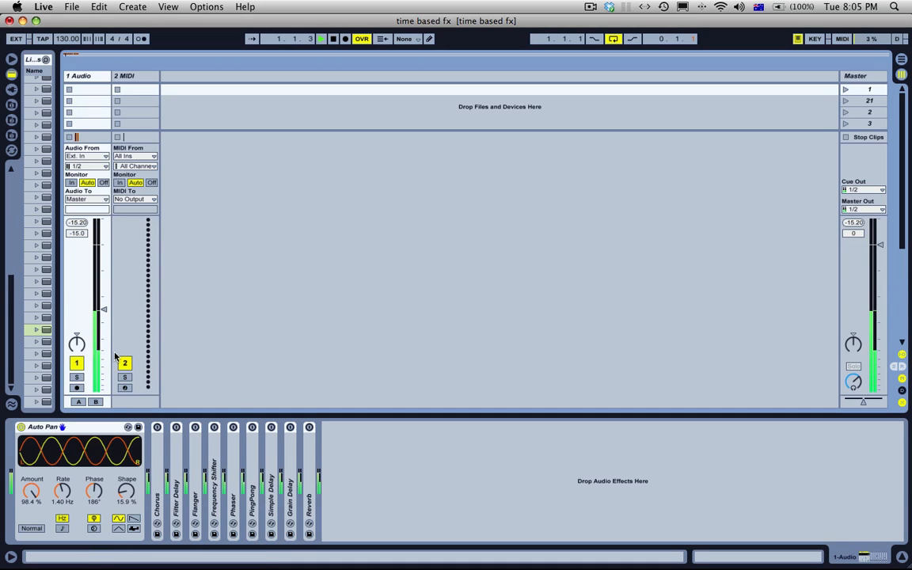
key(space)
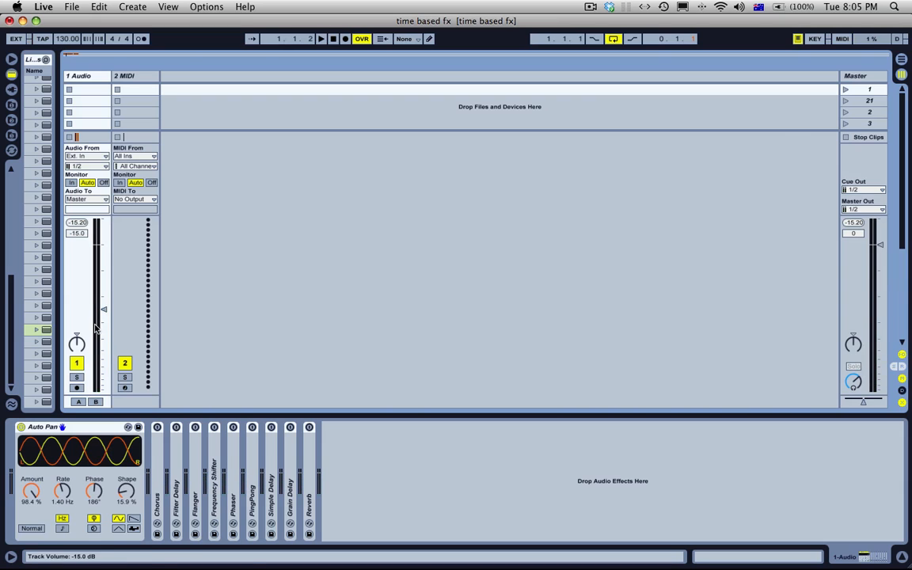
key(Tab)
Step: Try a faster Auto Pan rate of over 7 Hz on the playing loop, and lower the rate to 3.03 Hz
drag(66, 489, 66, 431)
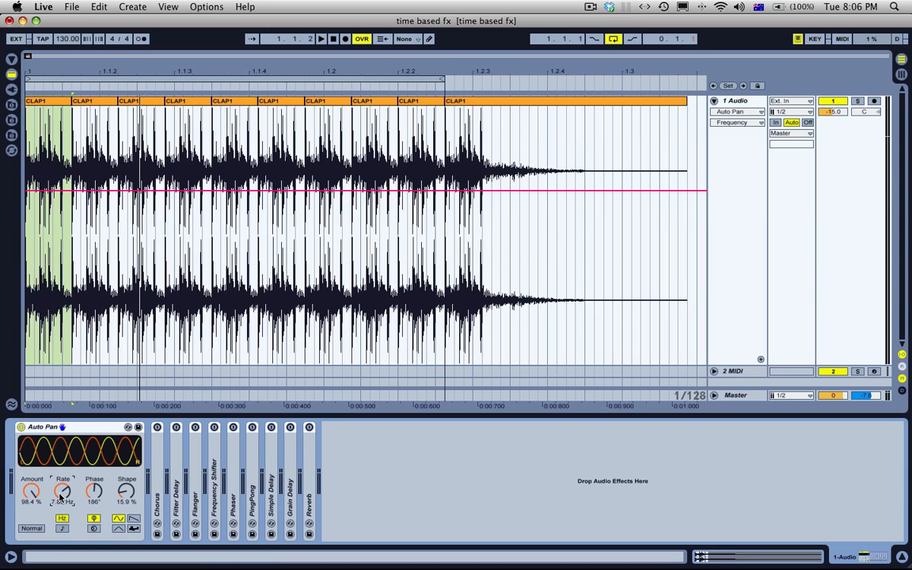
key(space)
drag(60, 496, 60, 531)
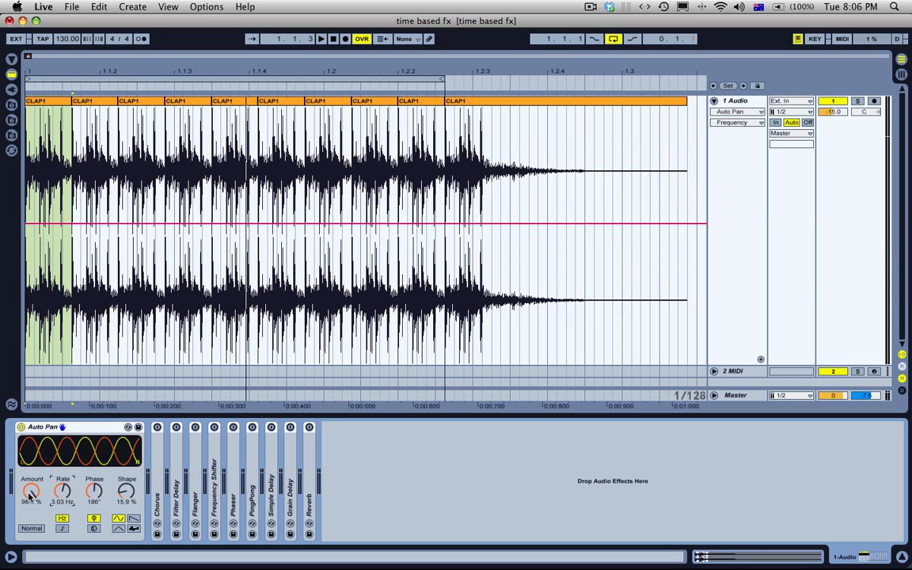
Step: Set the Auto Pan amount to 100 % and shape to 0 %, and try the Invert waveform before restoring Normal
drag(30, 495, 29, 489)
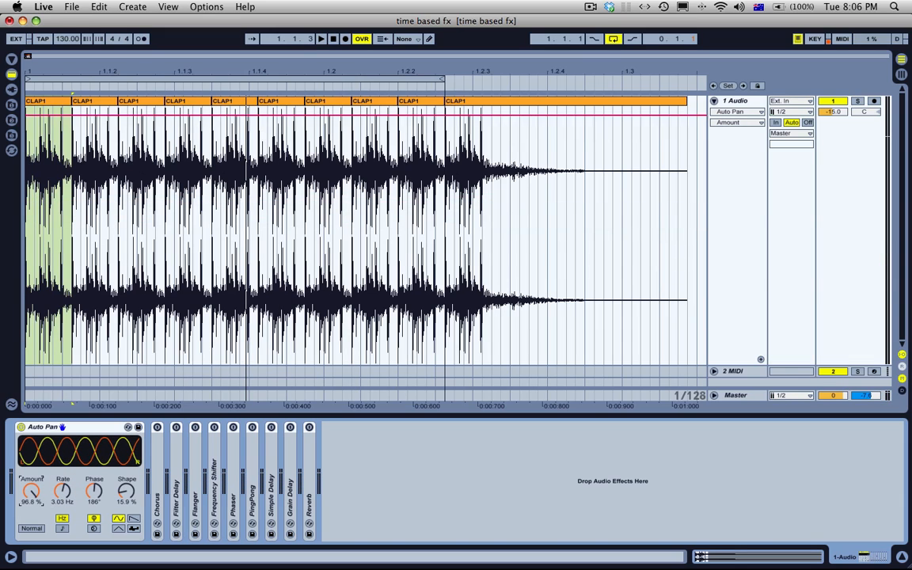
drag(125, 492, 128, 493)
click(30, 528)
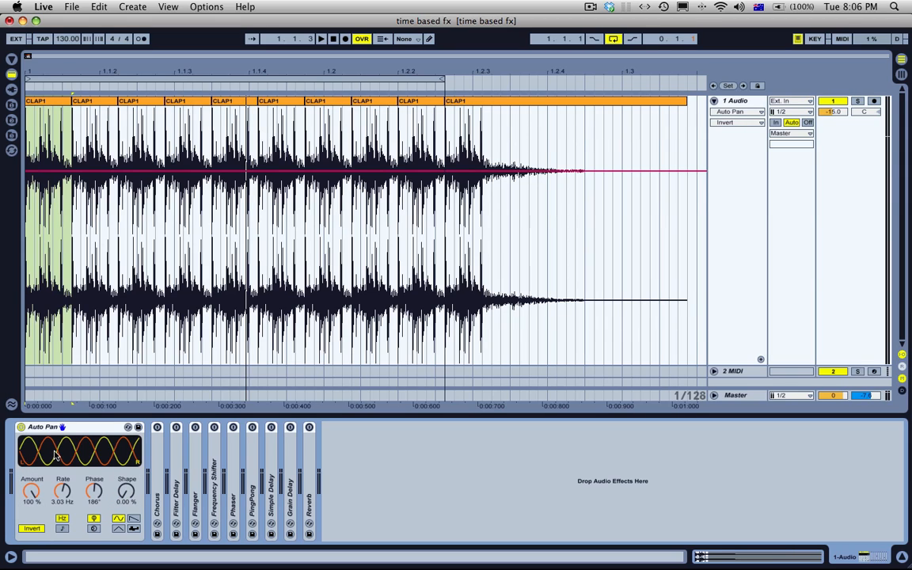
click(30, 529)
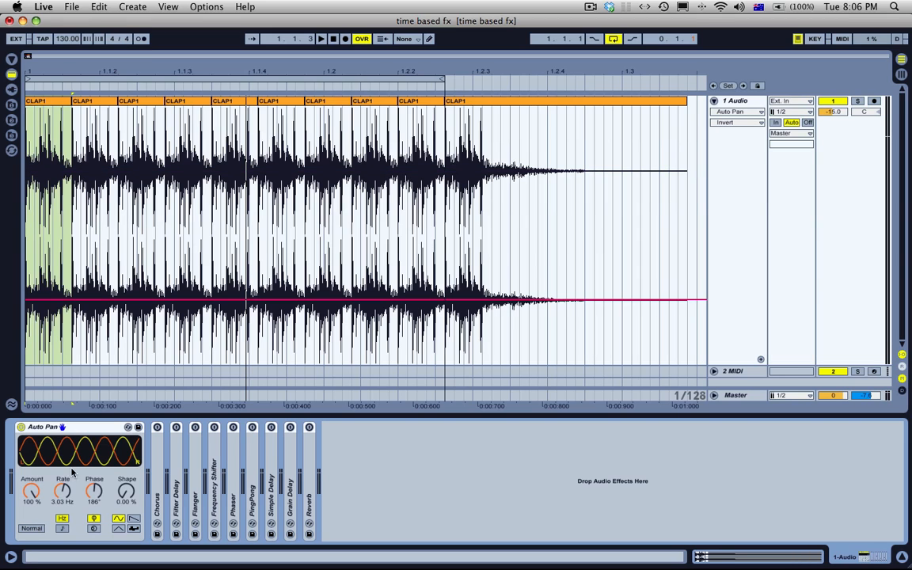
Step: Try the Auto Pan phase at 0°, and set it to exactly 180°
drag(95, 492, 94, 554)
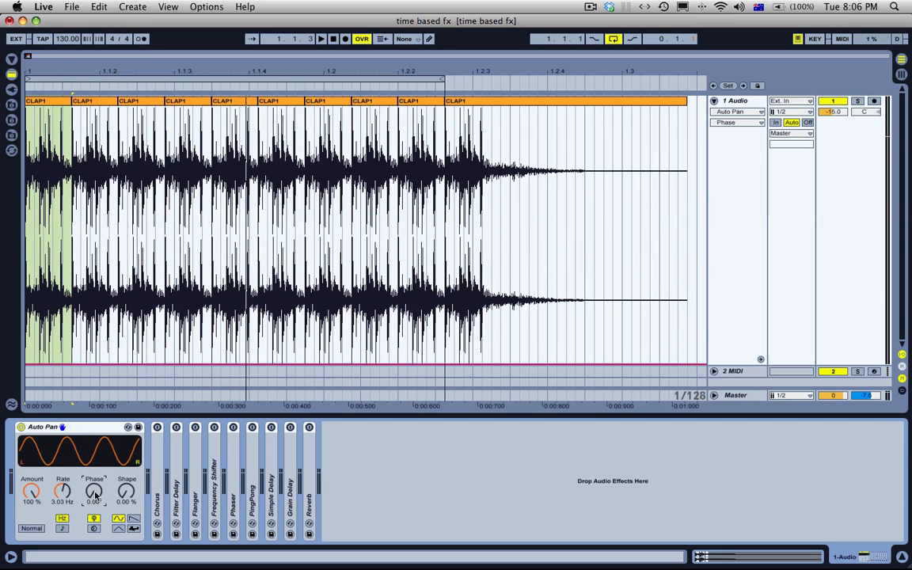
drag(95, 491, 95, 462)
text(1)
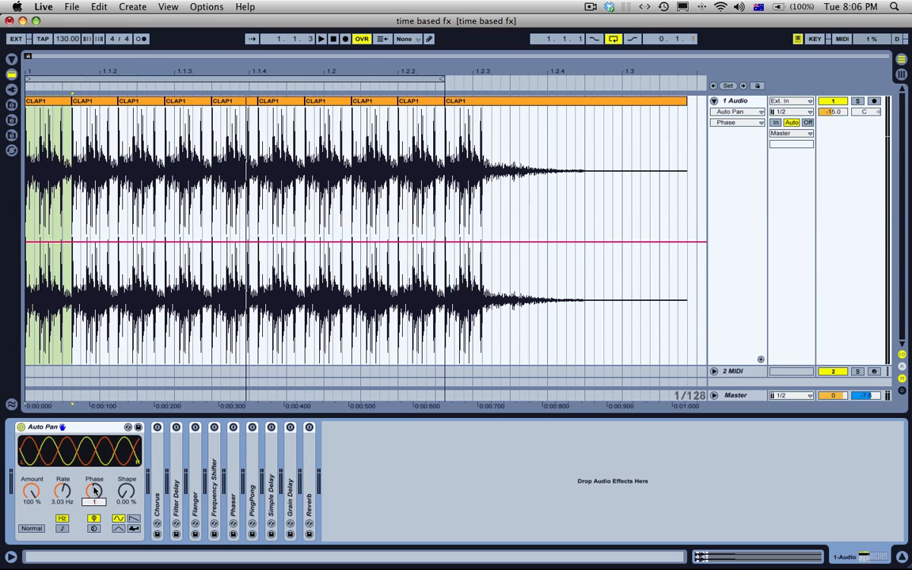
text(80)
key(Return)
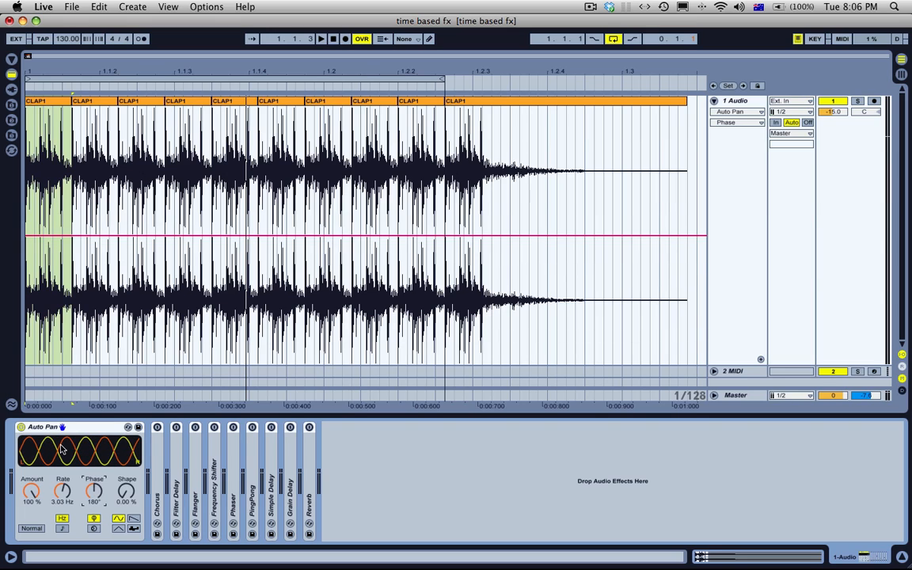
Step: Raise the Auto Pan phase to 360° and adjust the rate to 3.62 Hz during playback, with the LFO in Hz mode
drag(94, 491, 94, 450)
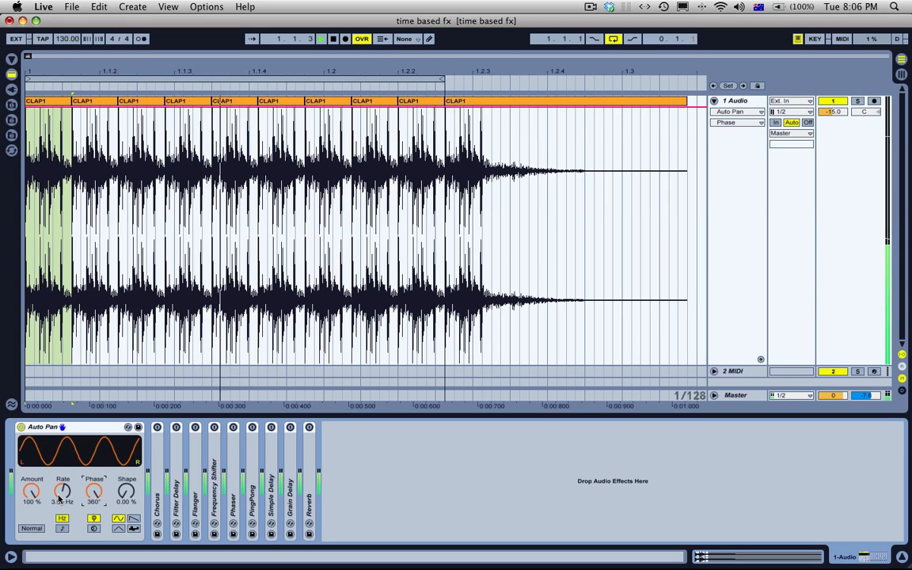
drag(60, 494, 61, 466)
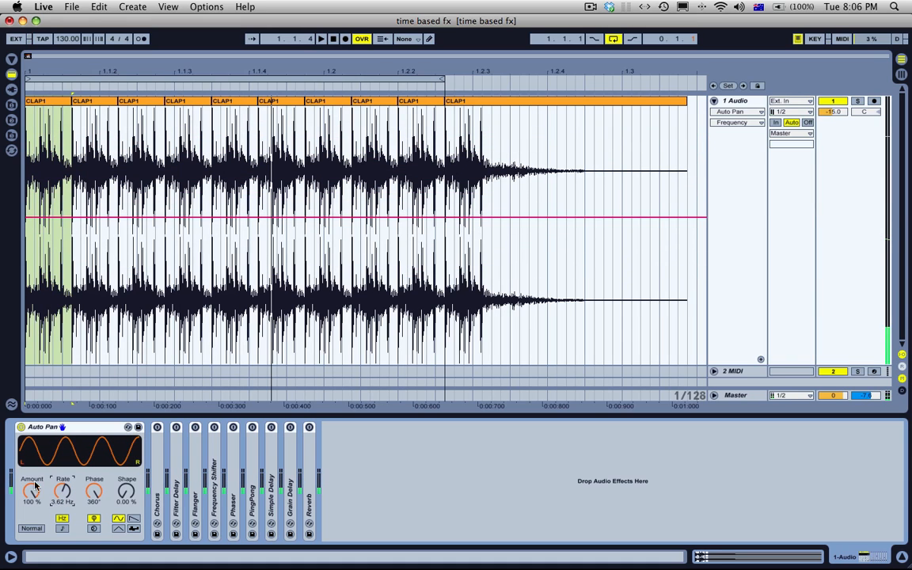
click(63, 520)
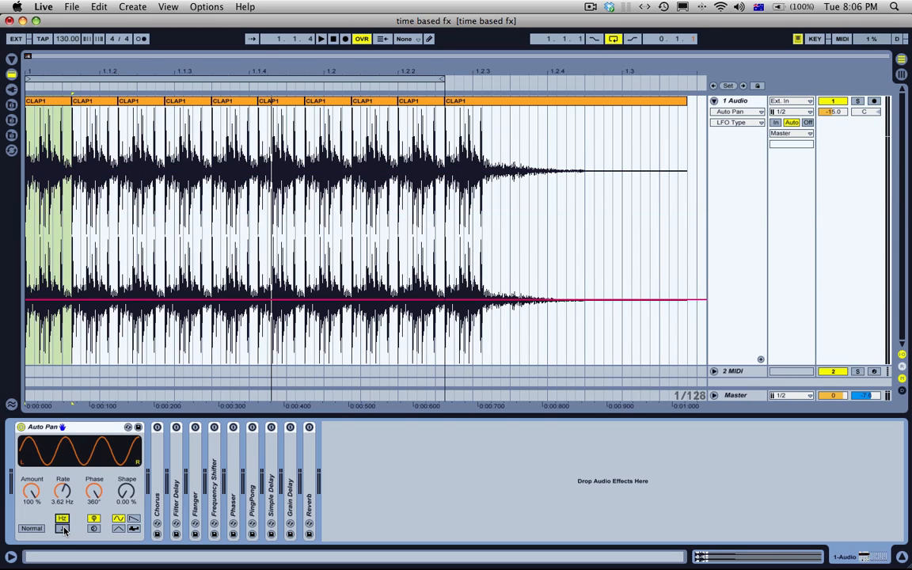
Step: Try the tempo-synced Auto Pan rate at 1/16 with its Offset control, and switch the LFO back to Hz
click(63, 528)
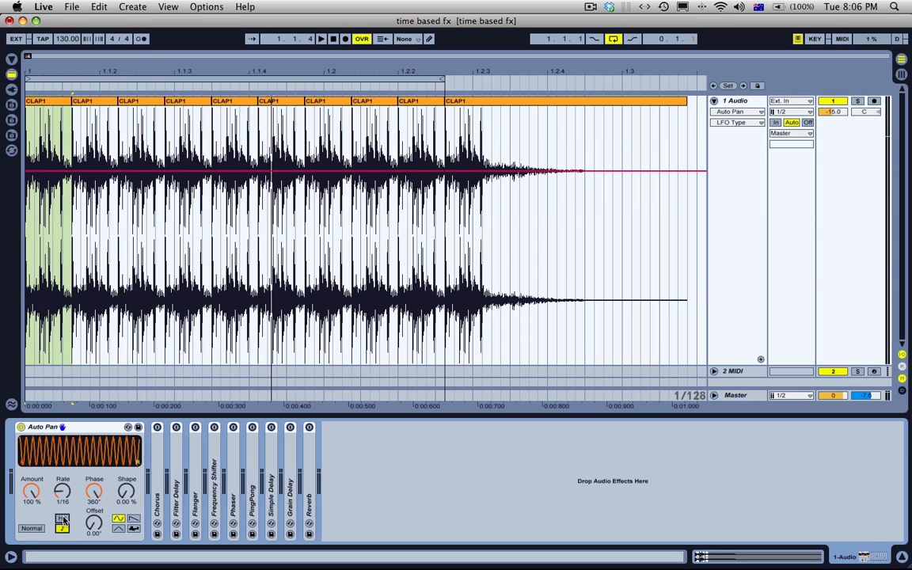
mouse_move(93, 522)
mouse_down()
mouse_move(93, 456)
mouse_move(93, 523)
mouse_up()
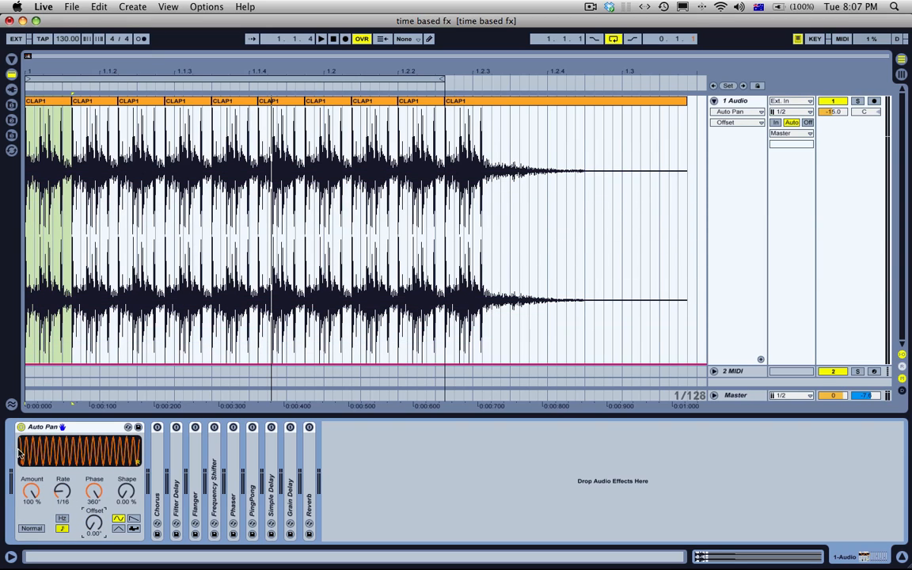
click(63, 518)
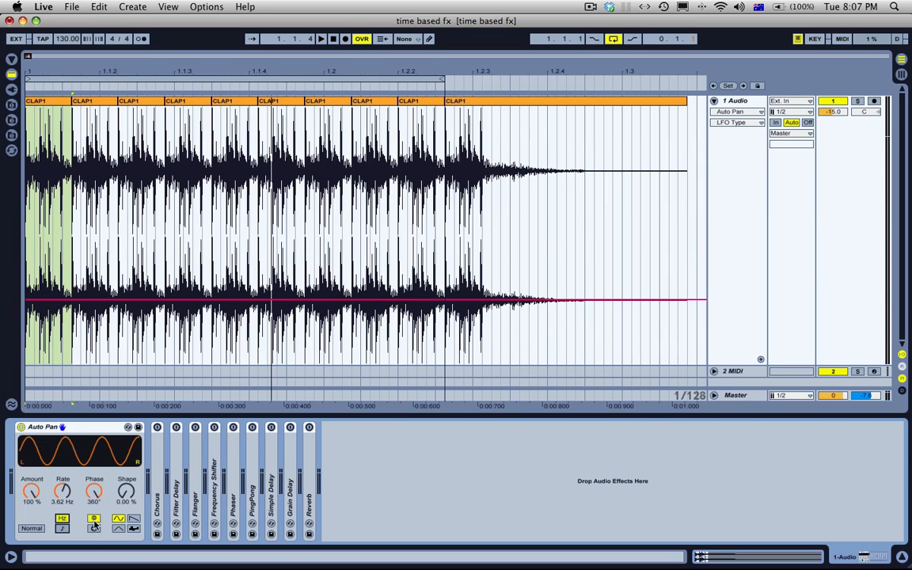
Step: Compare the Auto Pan's Phase and Spin stereo modes, and choose Spin with its amount at 50 %
click(93, 519)
click(94, 528)
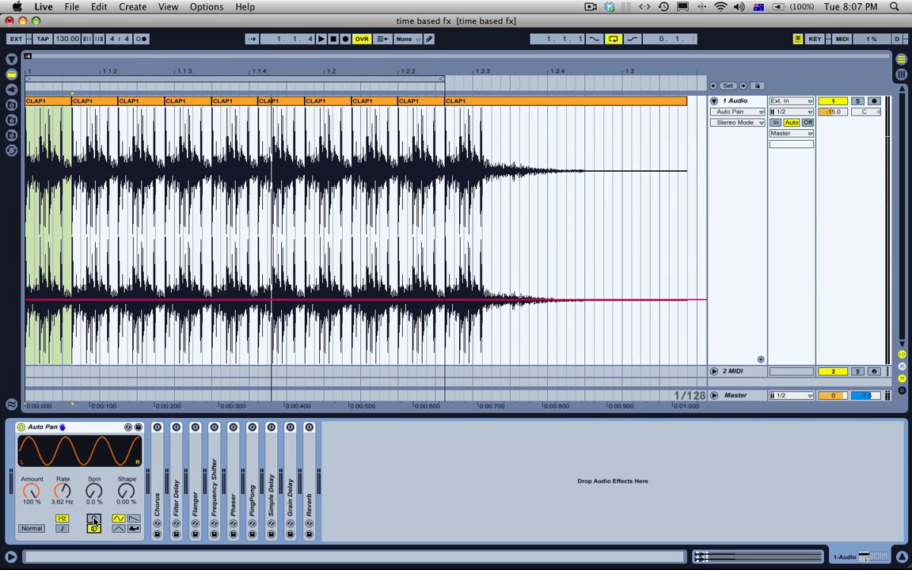
click(95, 519)
drag(94, 494, 94, 454)
click(95, 528)
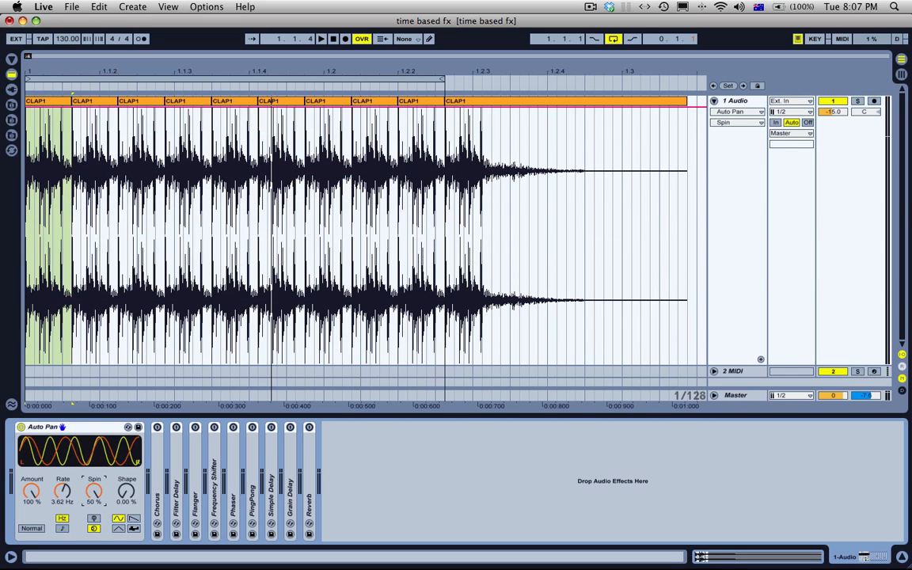
Step: Play the loop, return the Auto Pan to Phase mode, and adjust the phase to 174°
key(space)
click(95, 518)
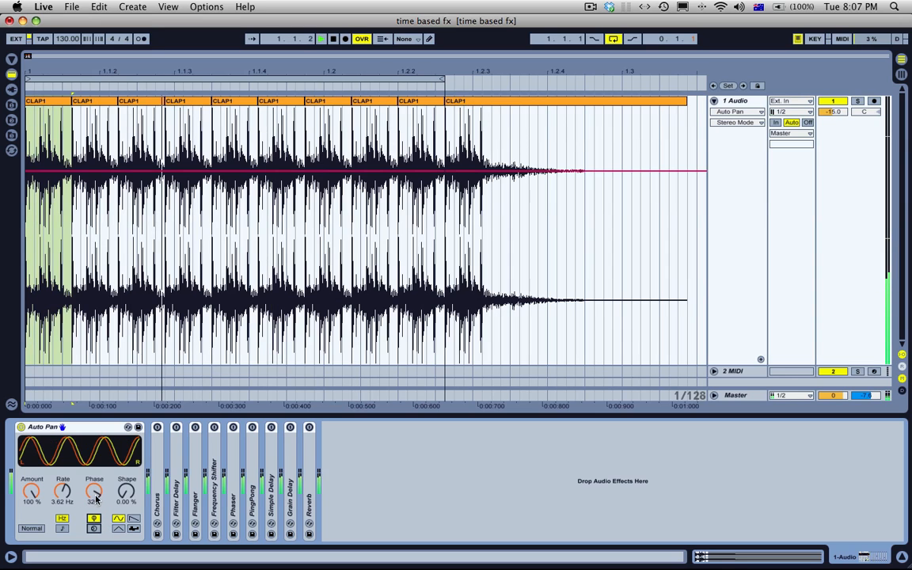
drag(96, 497, 96, 529)
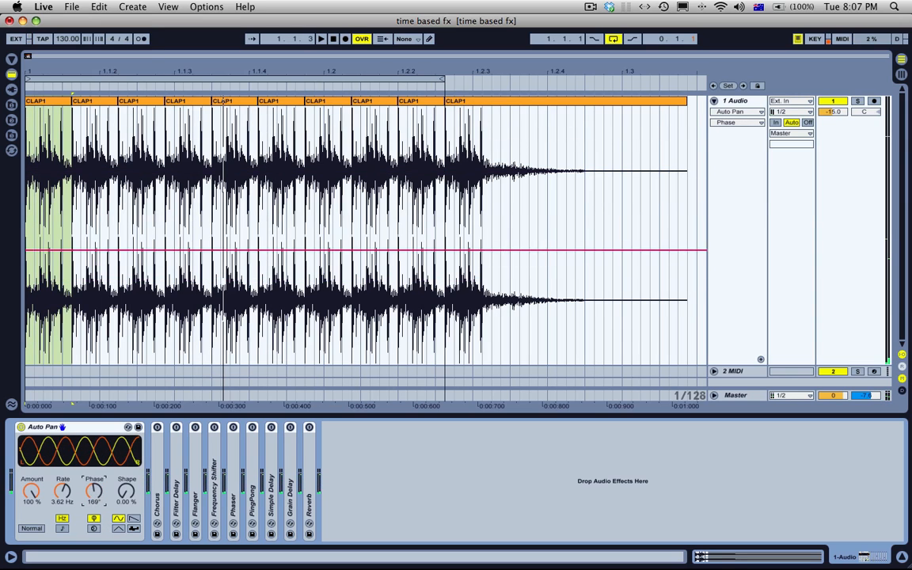
Step: Try the other Auto Pan waveforms at 76.2 % shape, and choose the sawtooth waveform with the shape at 100 %
drag(126, 491, 126, 448)
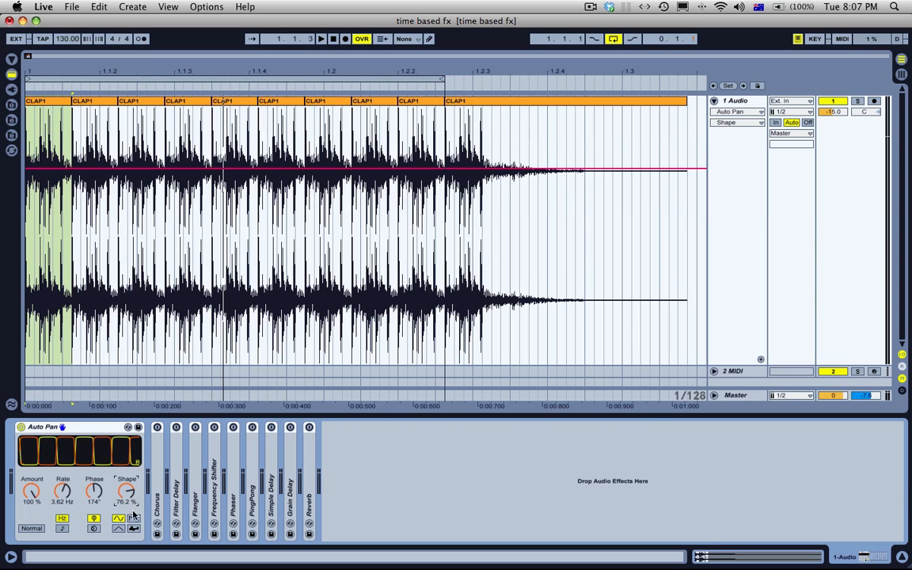
click(133, 527)
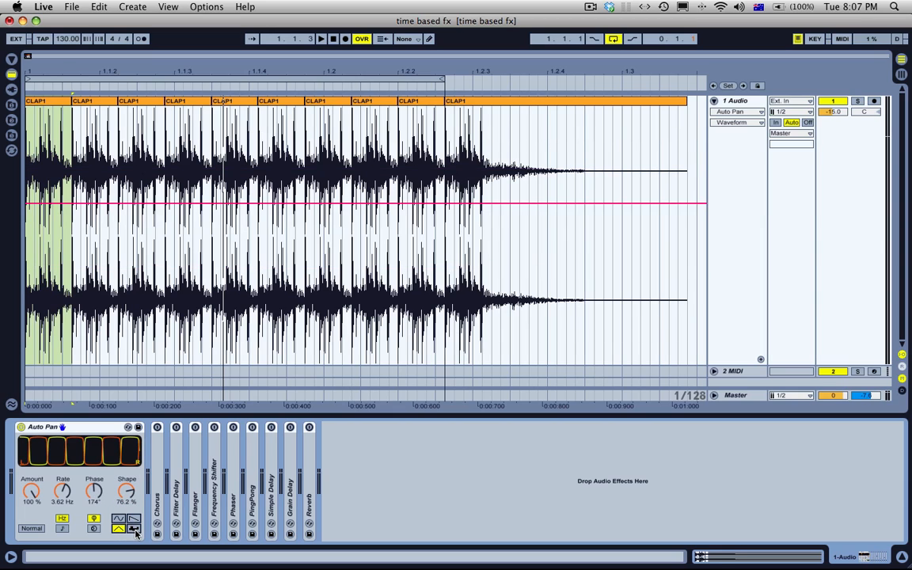
click(136, 532)
click(118, 520)
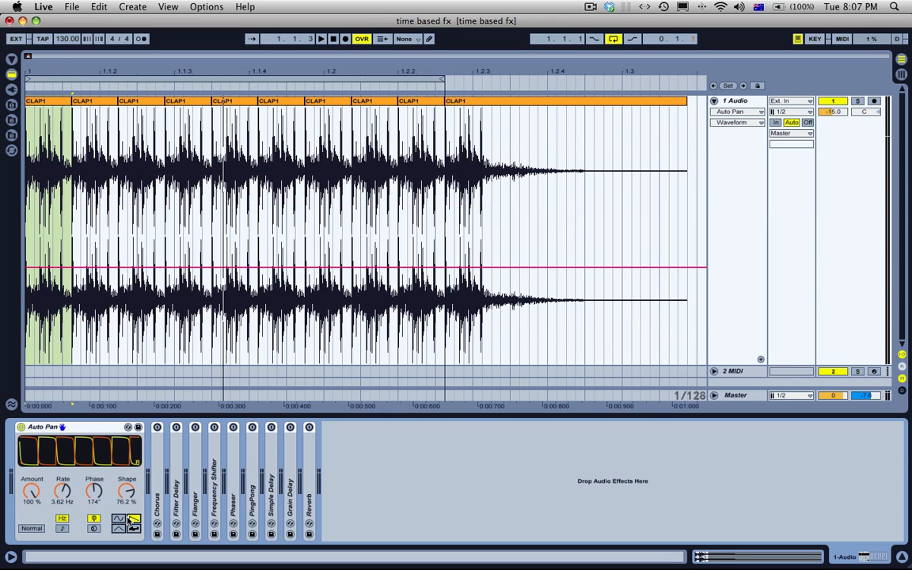
click(132, 520)
drag(129, 493, 129, 472)
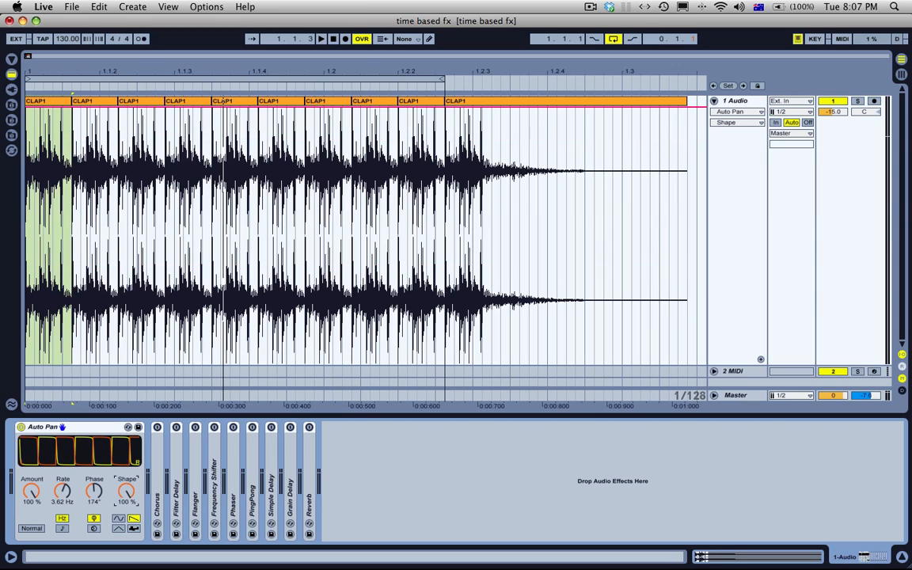
Step: Raise the Auto Pan rate to 20.3 Hz and set the phase to 360°
click(94, 493)
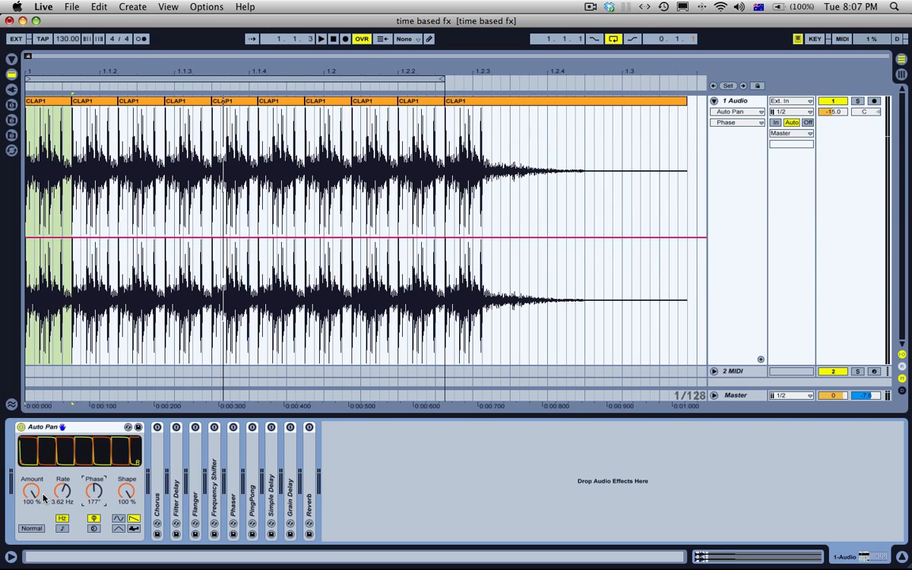
drag(62, 492, 63, 483)
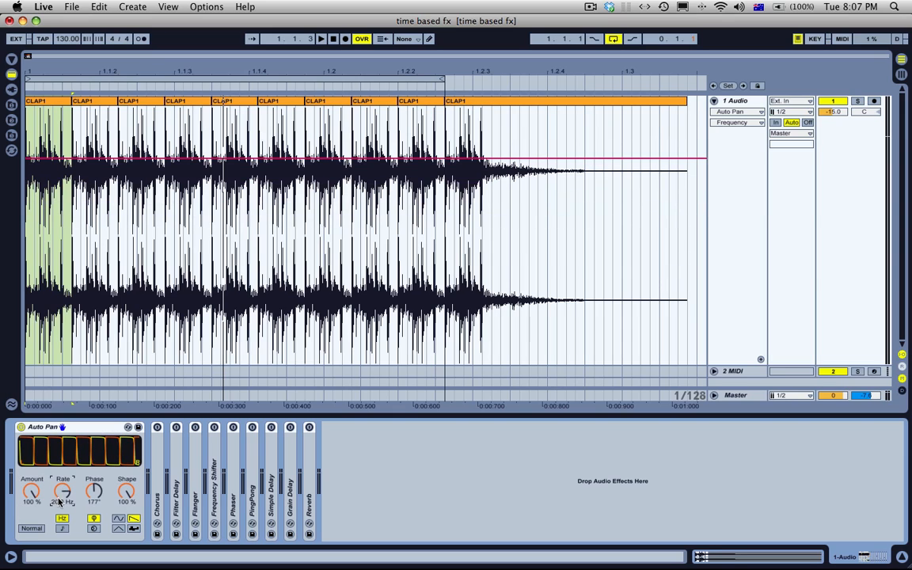
drag(96, 492, 96, 452)
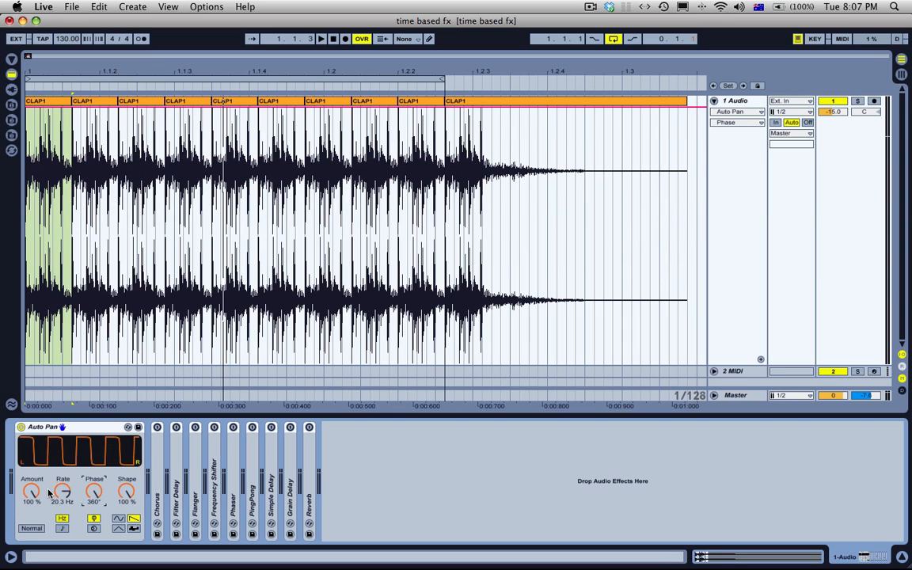
Step: Play the loop while adjusting the Auto Pan rate, set it to 8.33 Hz, and stop playback
drag(63, 497, 64, 495)
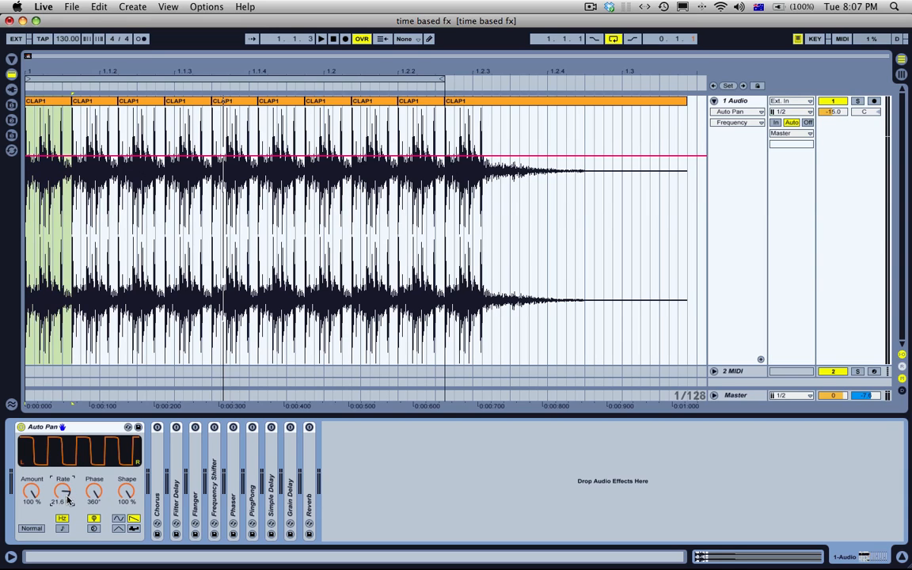
key(space)
mouse_move(63, 495)
mouse_down()
mouse_move(63, 484)
mouse_move(64, 519)
mouse_move(63, 494)
mouse_up()
key(space)
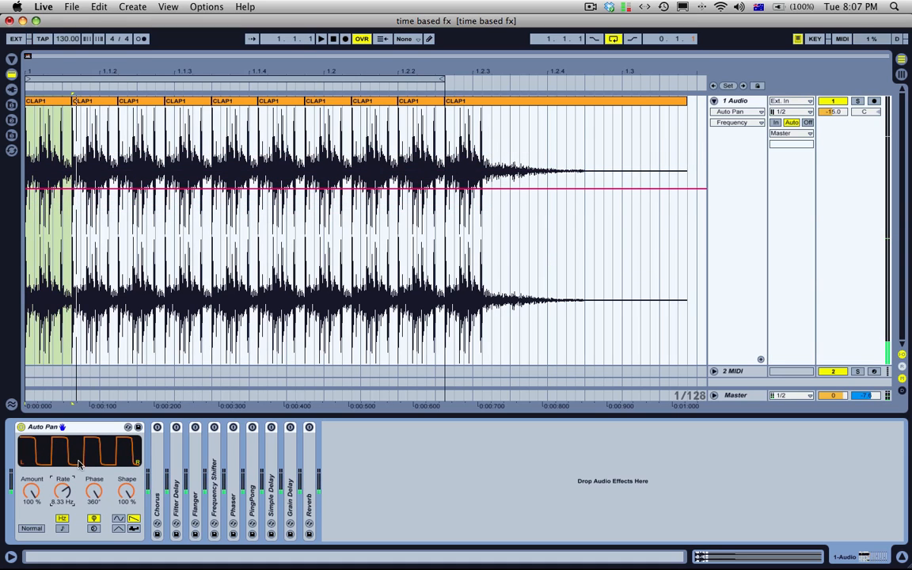
Step: Choose the Auto Pan's random waveform with 0 % width, and play the loop while adjusting the rate to 4.88 Hz
click(137, 529)
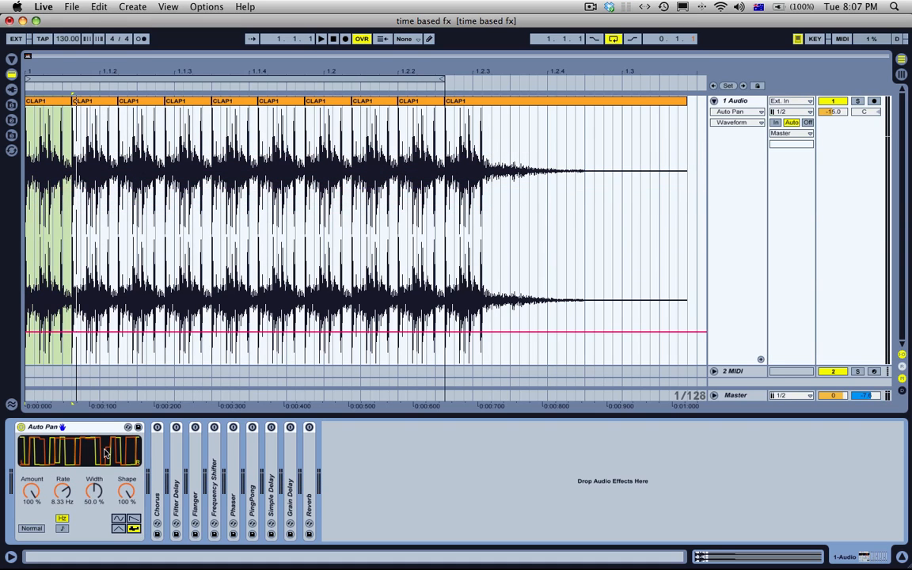
drag(64, 491, 95, 554)
key(space)
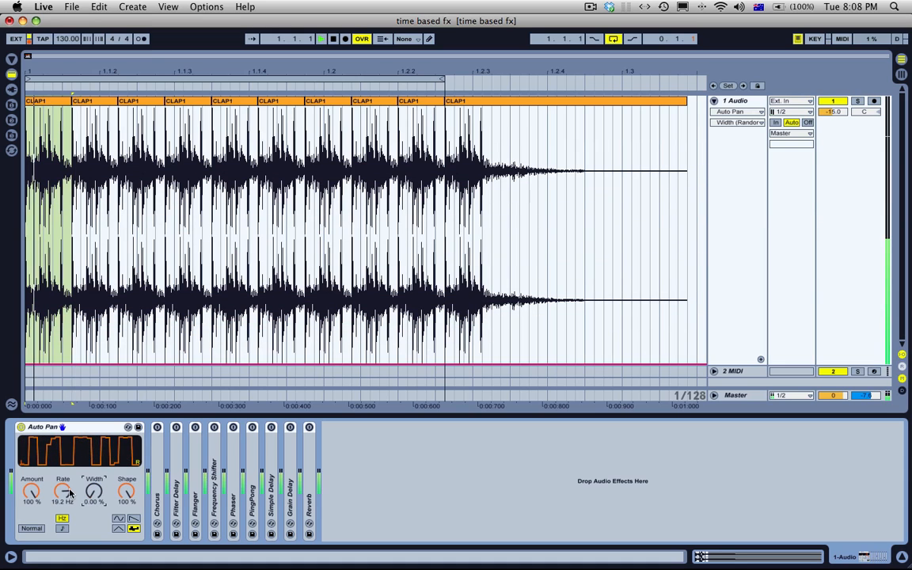
drag(65, 492, 94, 492)
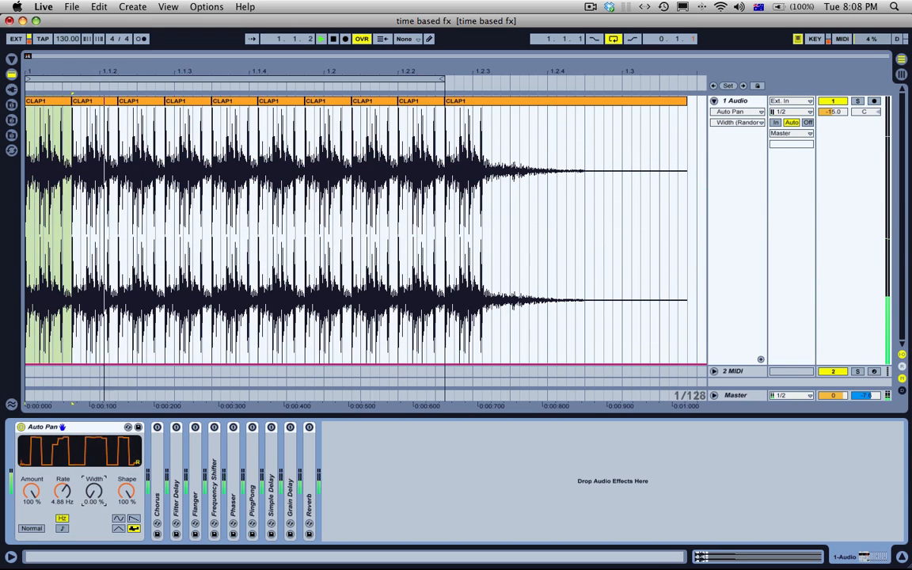
key(space)
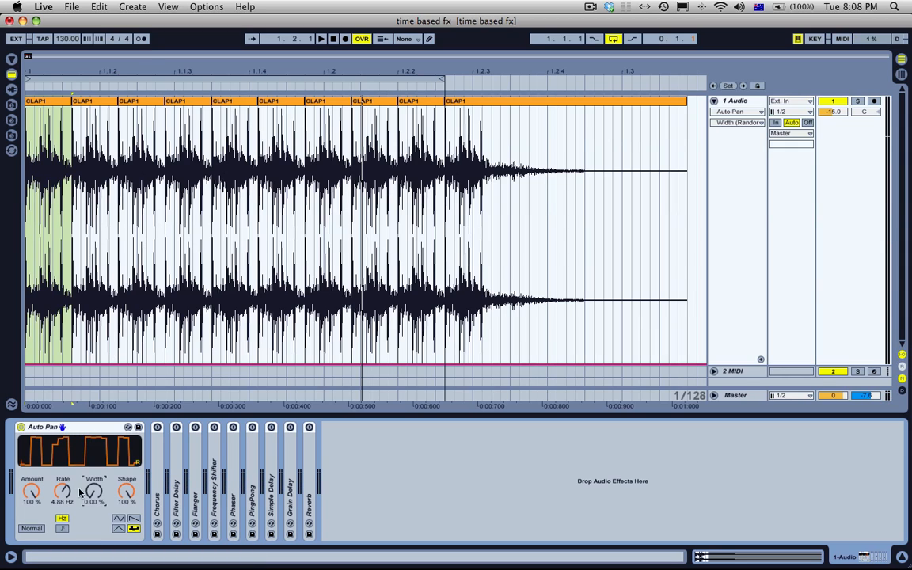
Step: Collapse and deactivate the Auto Pan, and expand the Chorus device
double_click(57, 427)
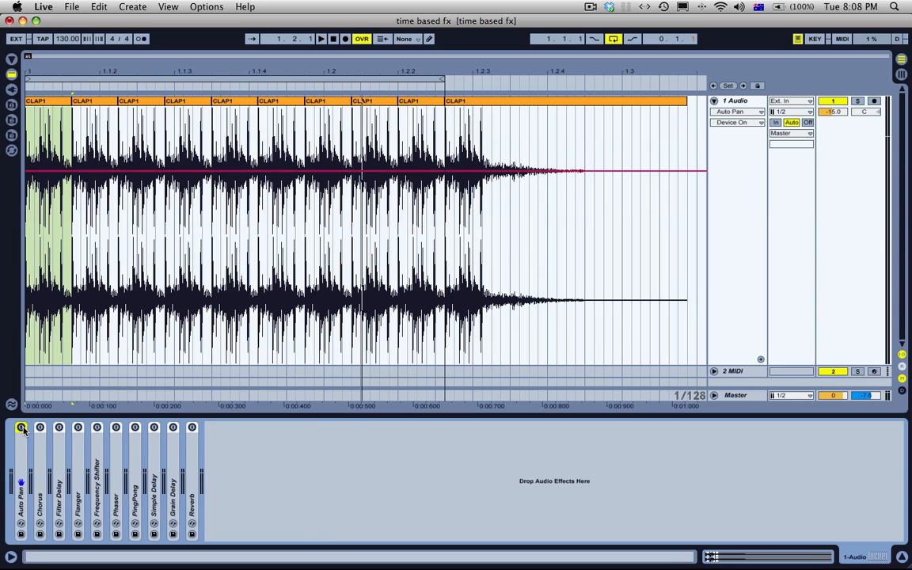
double_click(43, 453)
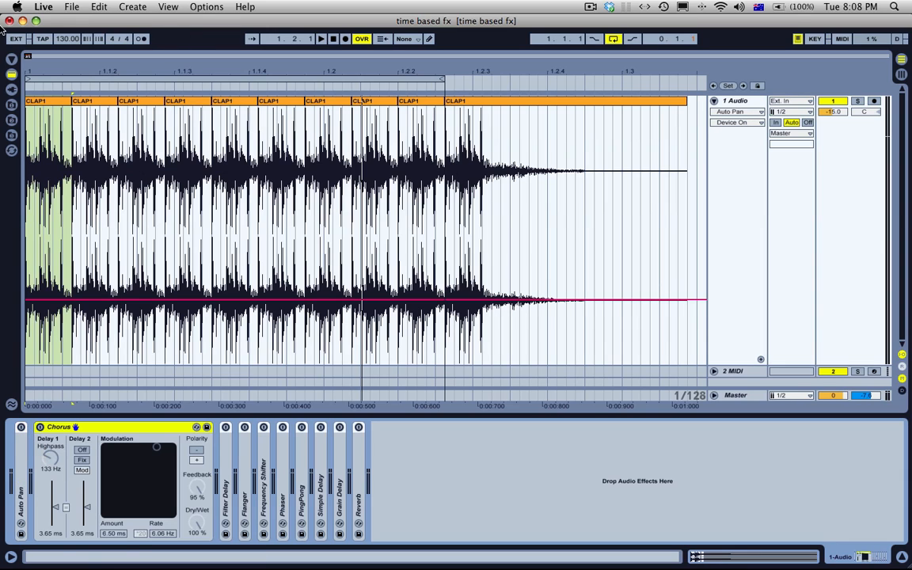
Step: Clear the repeated clap clips, keep a single CLAP1 clip from 1.1.1 to just past 1.2.2, and select it
drag(68, 104, 500, 101)
click(499, 101)
key(Delete)
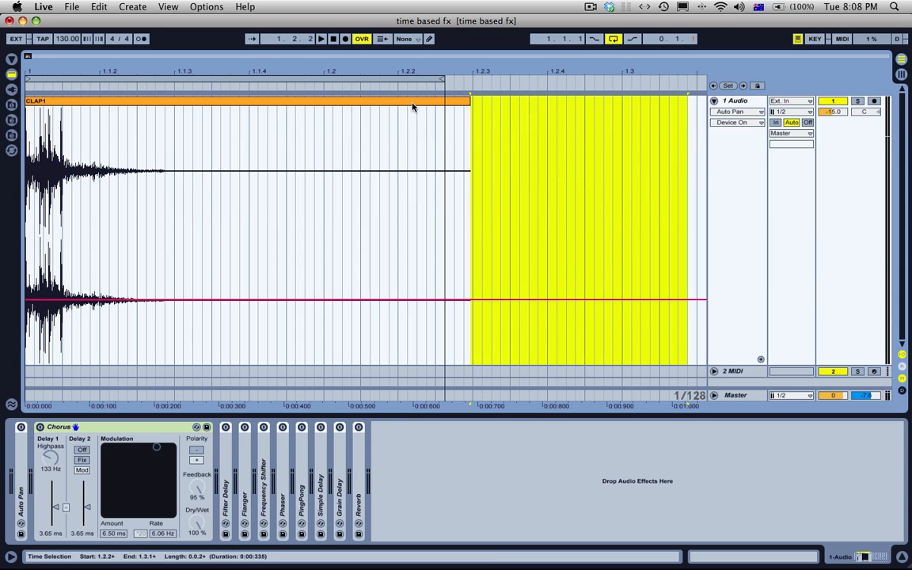
click(414, 103)
Step: Activate the Chorus, unlink its two delays, and set Delay 1 to 1.21 ms and Delay 2 to 3.42 ms
click(40, 427)
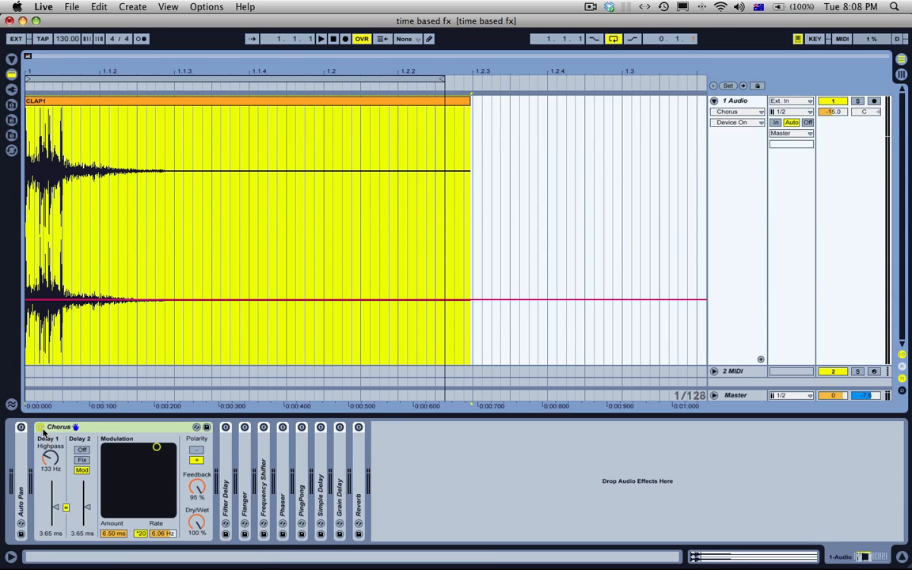
click(66, 509)
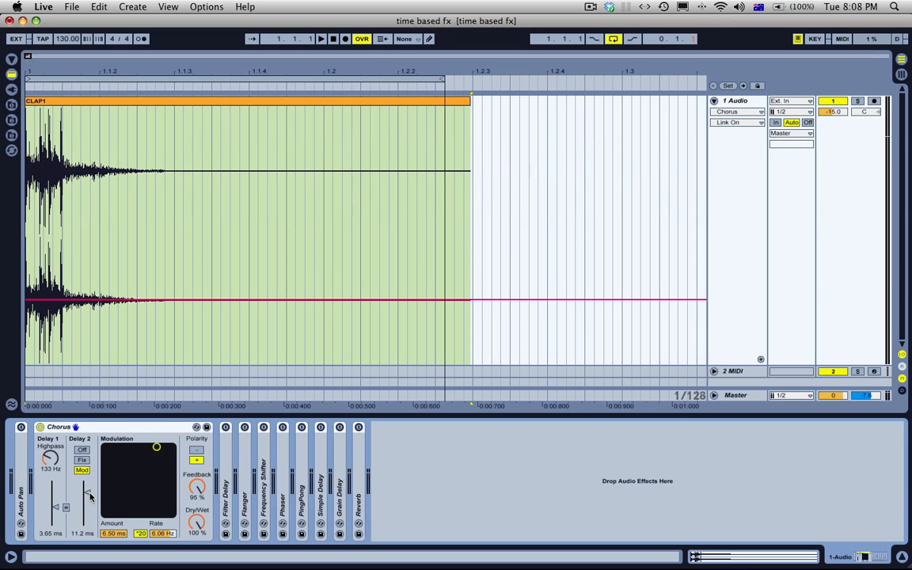
drag(89, 495, 85, 537)
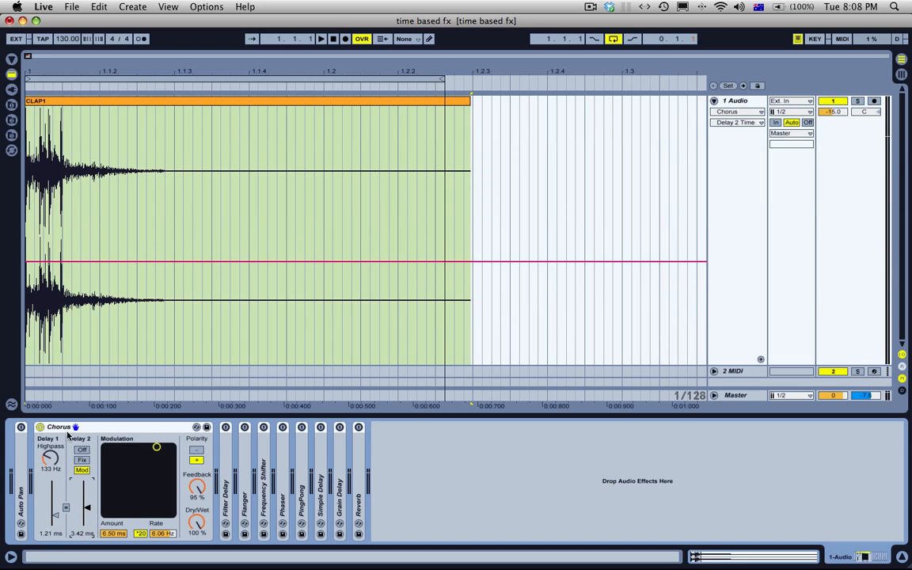
Step: Insert a new audio track below 1 Audio and reduce 1 Audio's height so both tracks fit in the arrangement
click(261, 113)
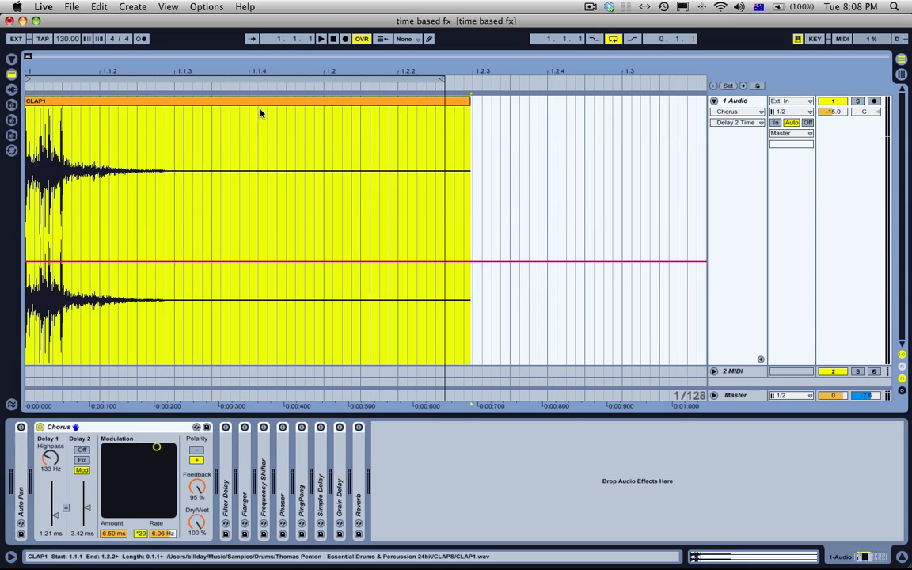
click(753, 106)
key(super+t)
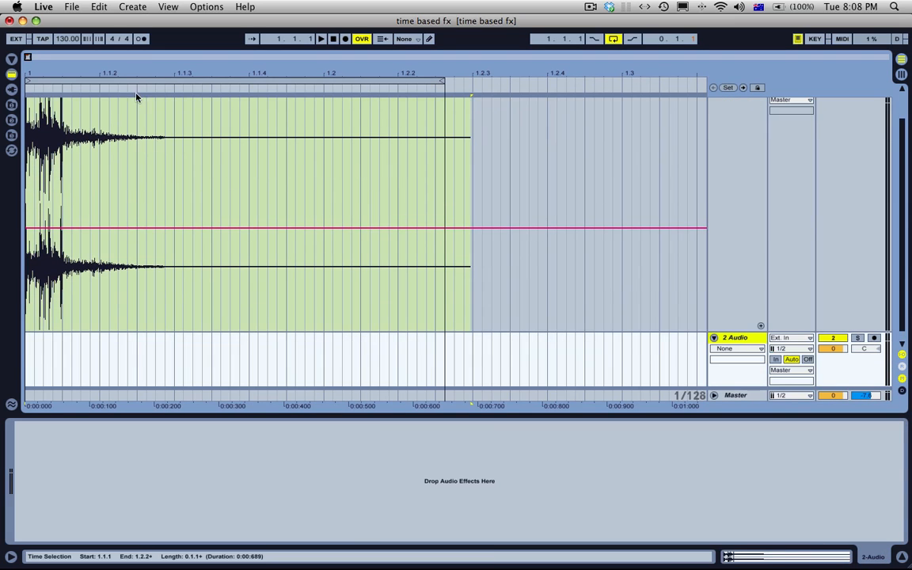
drag(79, 73, 150, 143)
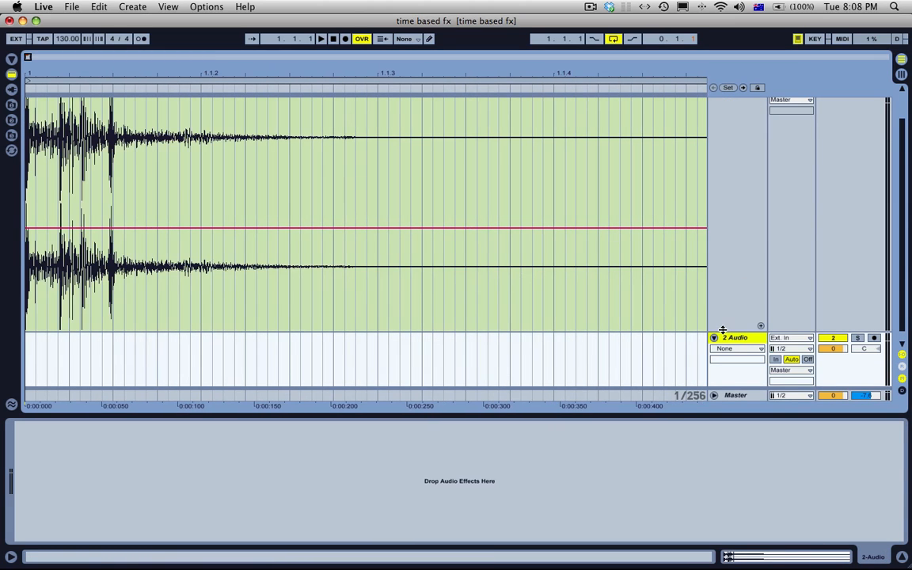
drag(723, 329, 725, 156)
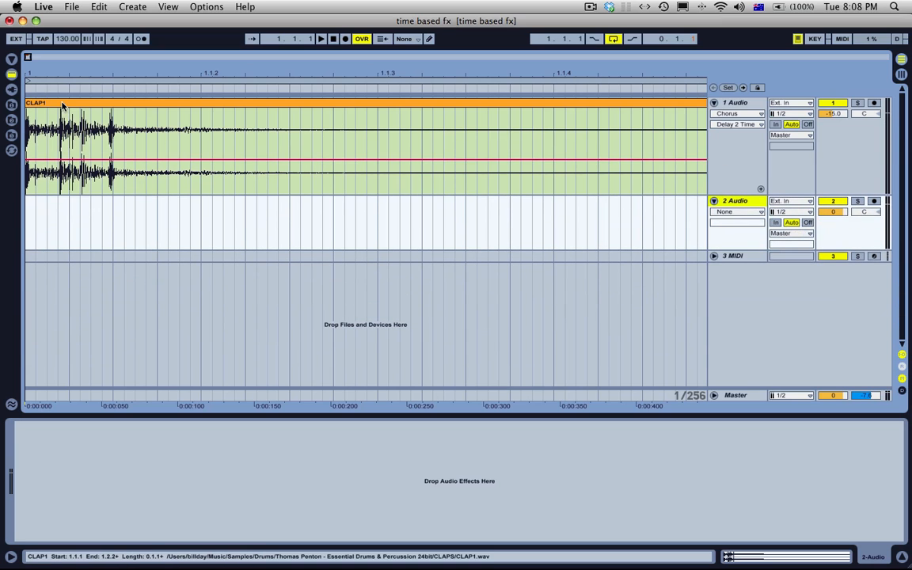
Step: Copy the CLAP1 clip onto the 2 Audio track and offset it about 4 ms after the original
drag(62, 106, 68, 211)
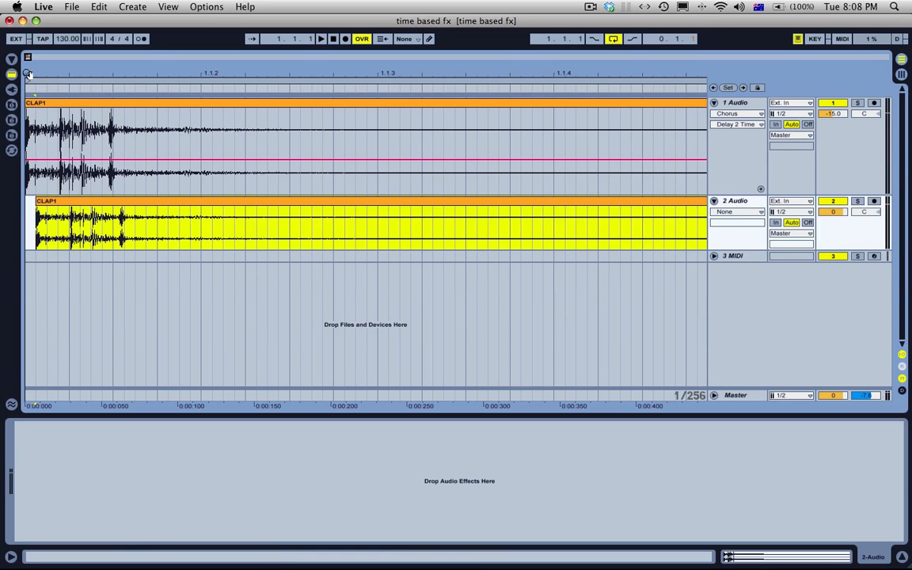
drag(28, 74, 60, 99)
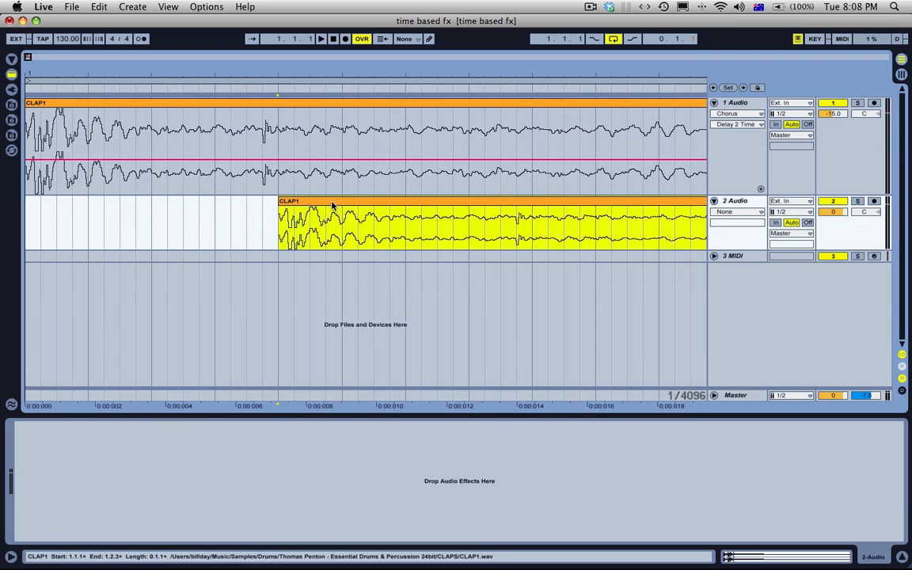
drag(333, 204, 170, 204)
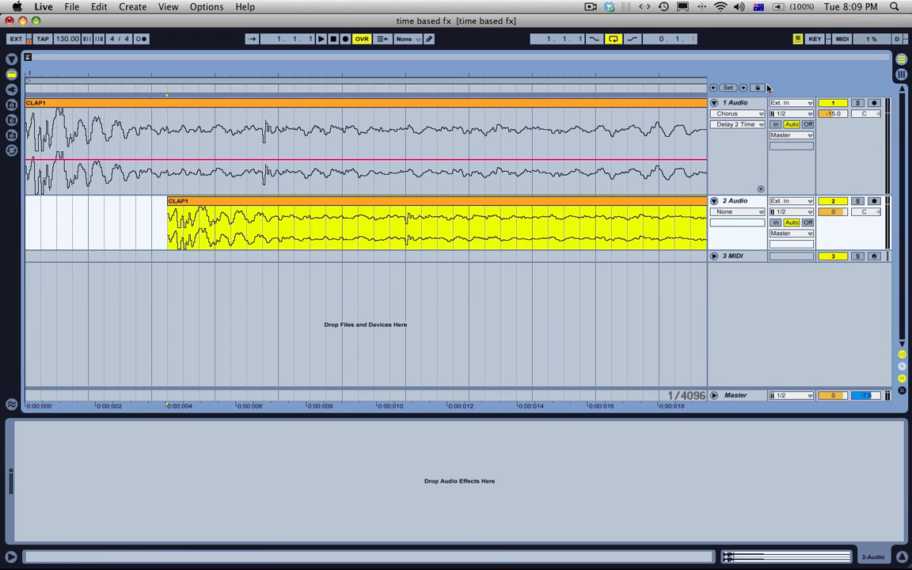
Step: Move the copied clap clip earlier, to about 1.3 ms after the original, and select the 2 Audio track
drag(248, 197, 187, 197)
click(258, 204)
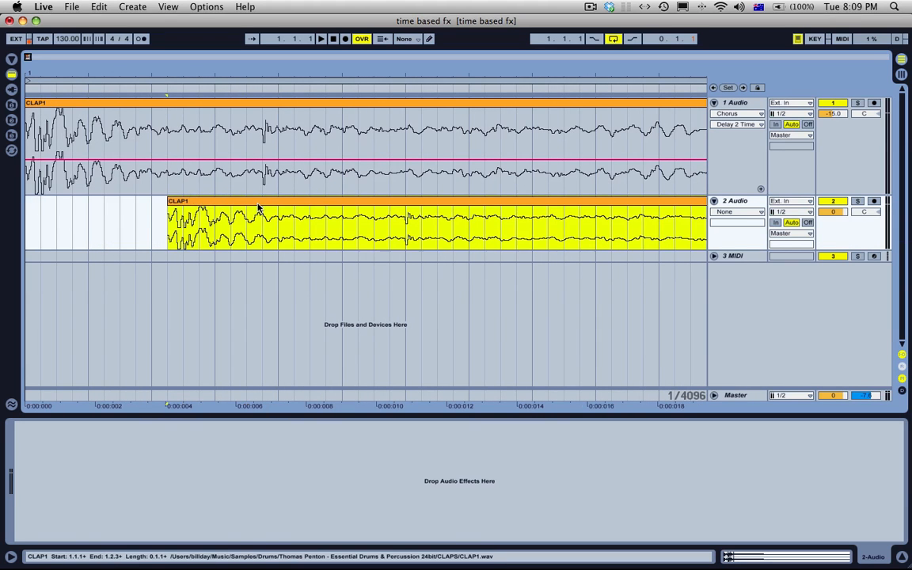
drag(289, 205, 198, 208)
click(743, 202)
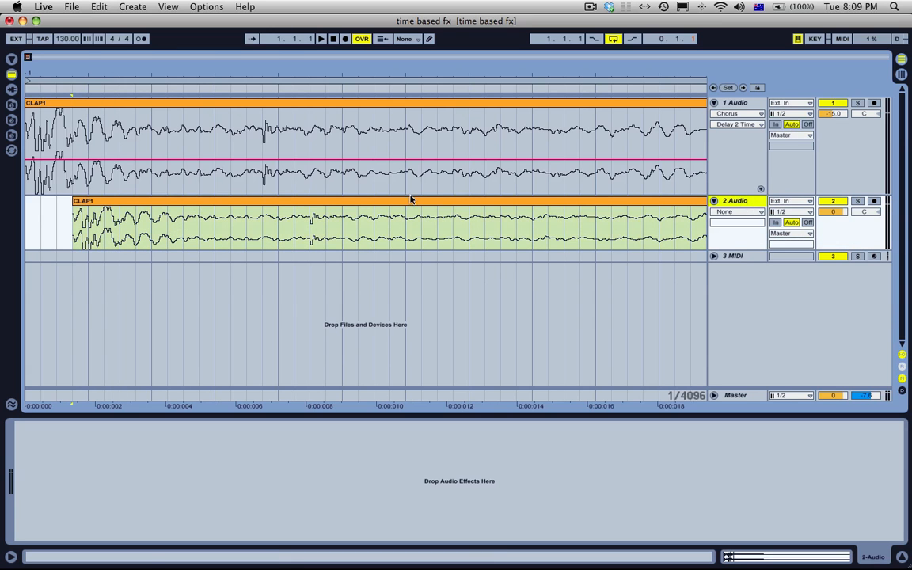
Step: Duplicate the 2 Audio track with its clap about 5 ms after the original, and set both copied tracks' volume to -8.2 dB
key(super+d)
drag(115, 270, 240, 266)
shift+click(749, 208)
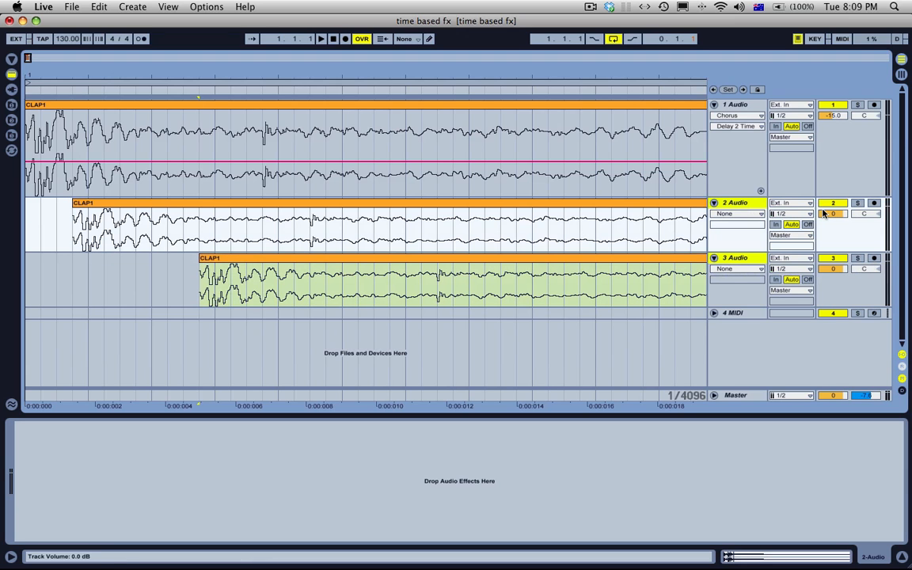
drag(828, 214, 828, 235)
Step: Select the original clap clip on 1 Audio and turn off that track's Chorus
click(455, 106)
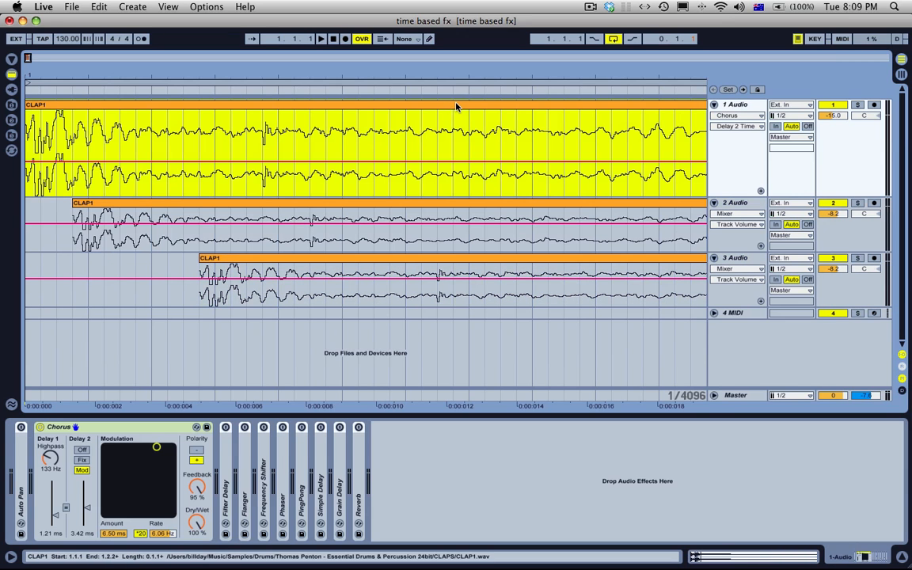
drag(428, 78, 428, 61)
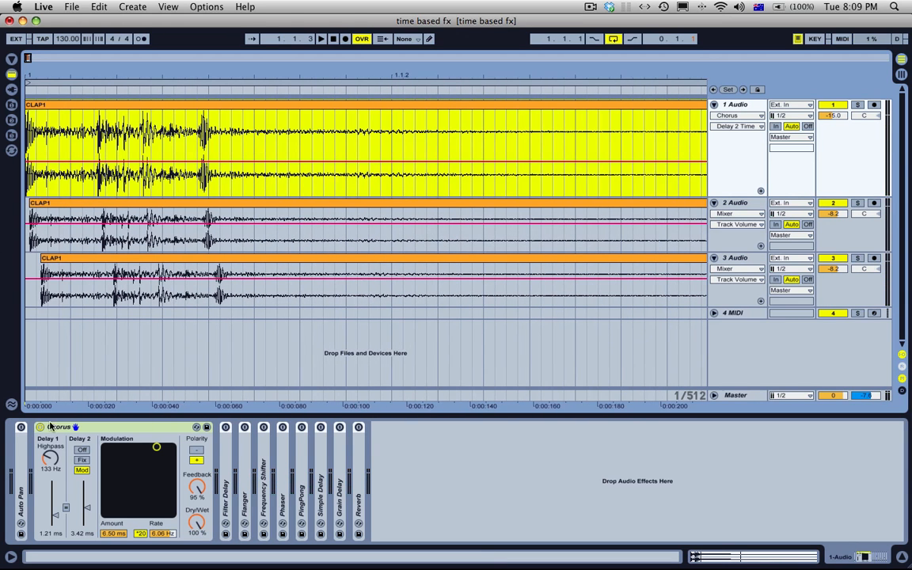
click(50, 427)
click(40, 427)
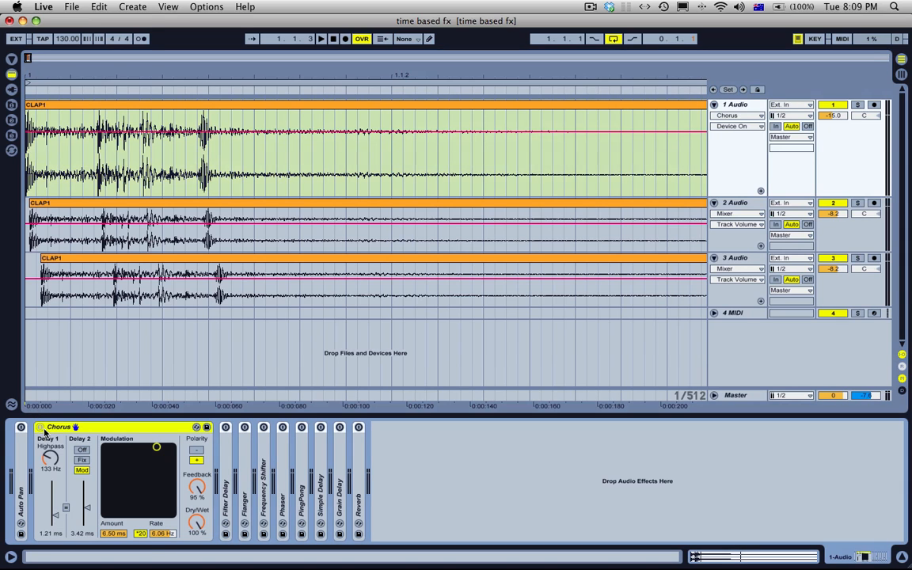
Step: Delete the 4 MIDI track from the arrangement
click(749, 238)
click(743, 294)
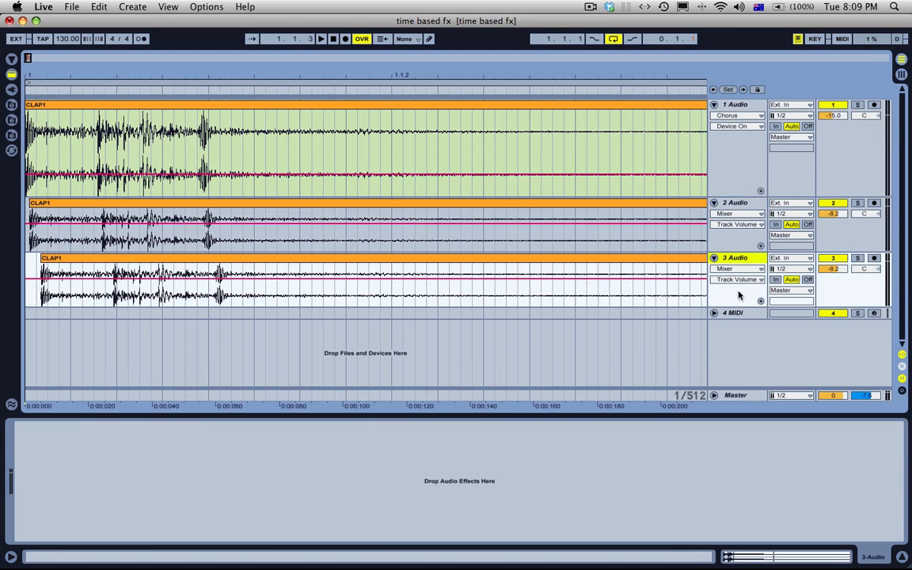
click(738, 314)
key(BackSpace)
Step: Play the three offset claps together and delete the 2 Audio and 3 Audio tracks
click(230, 106)
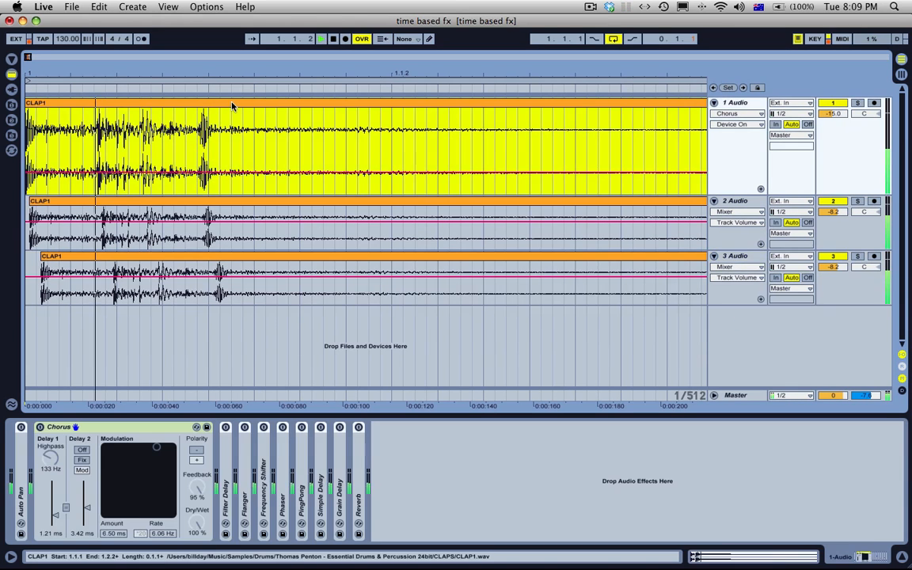
click(756, 203)
shift+click(744, 260)
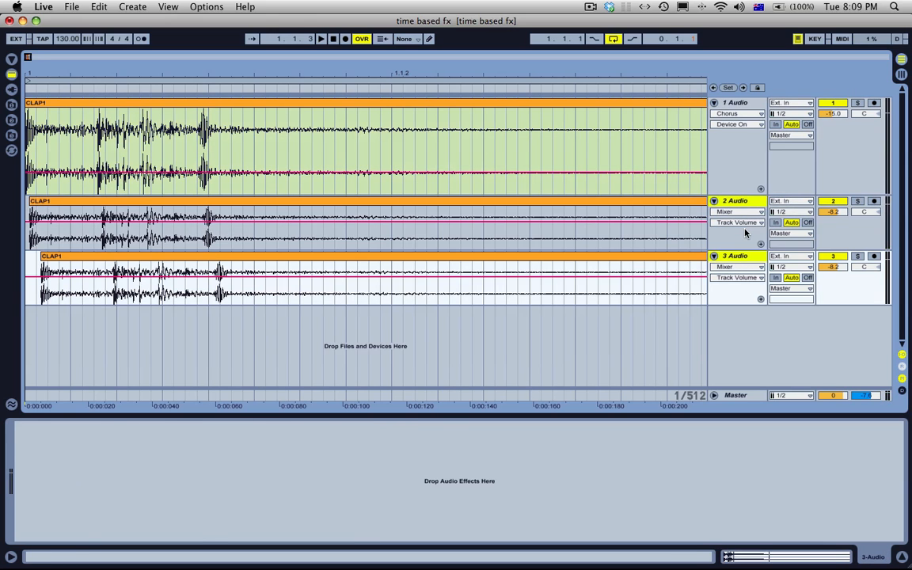
key(BackSpace)
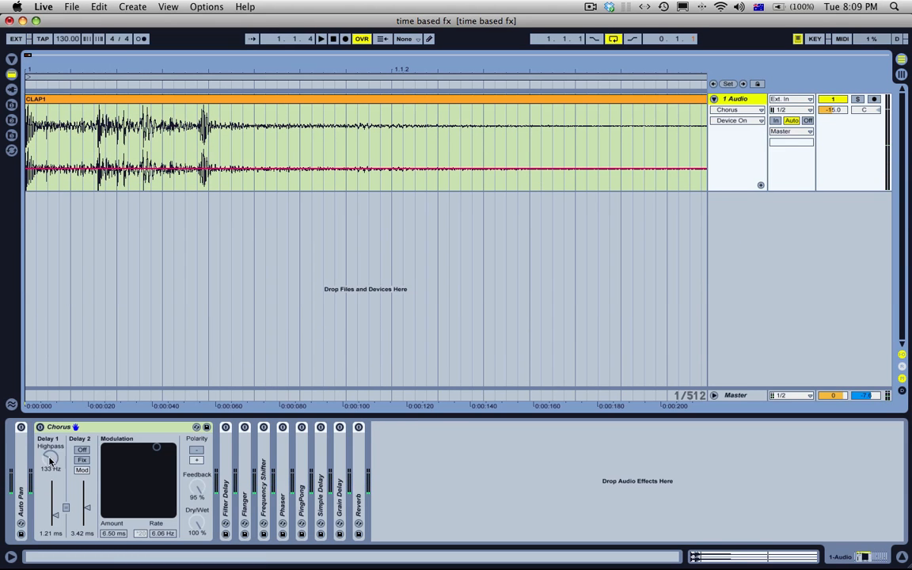
Step: Turn the Chorus on with Feedback at 0 % and negative polarity, and play the clap through it
click(4, 426)
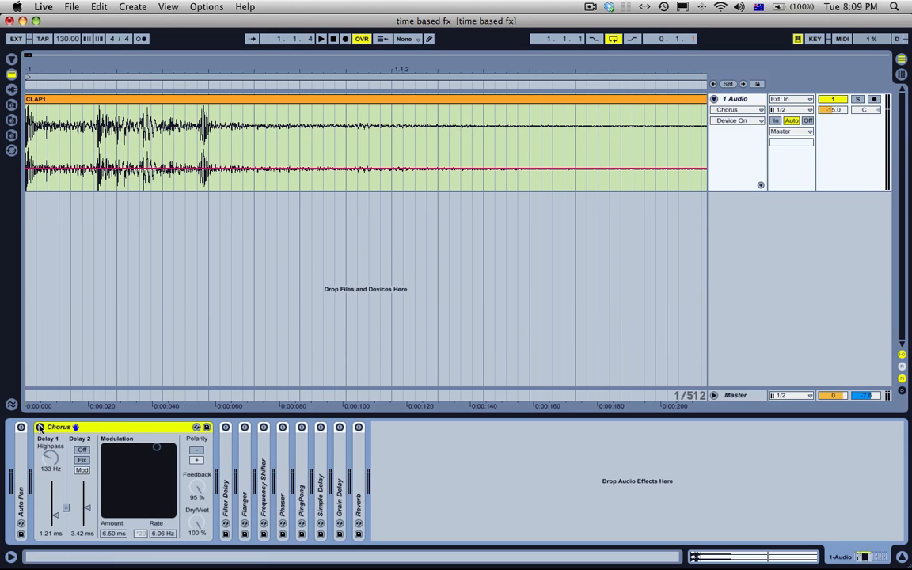
click(39, 428)
click(198, 489)
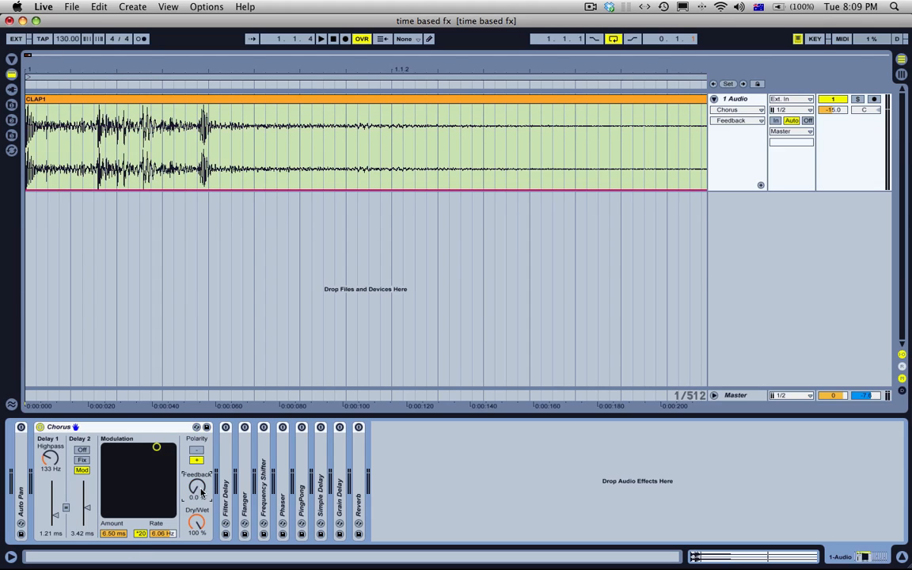
click(201, 459)
key(space)
click(198, 478)
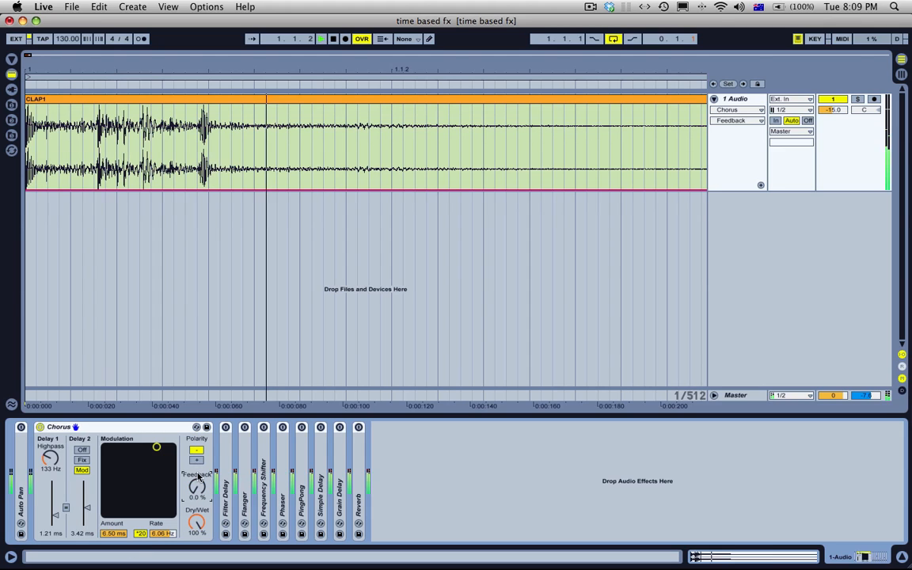
Step: Set the Chorus Dry/Wet to 79 %, modulation amount to 4.46 ms and rate to 3.70 Hz, with the *20 multiplier off
drag(199, 523, 199, 542)
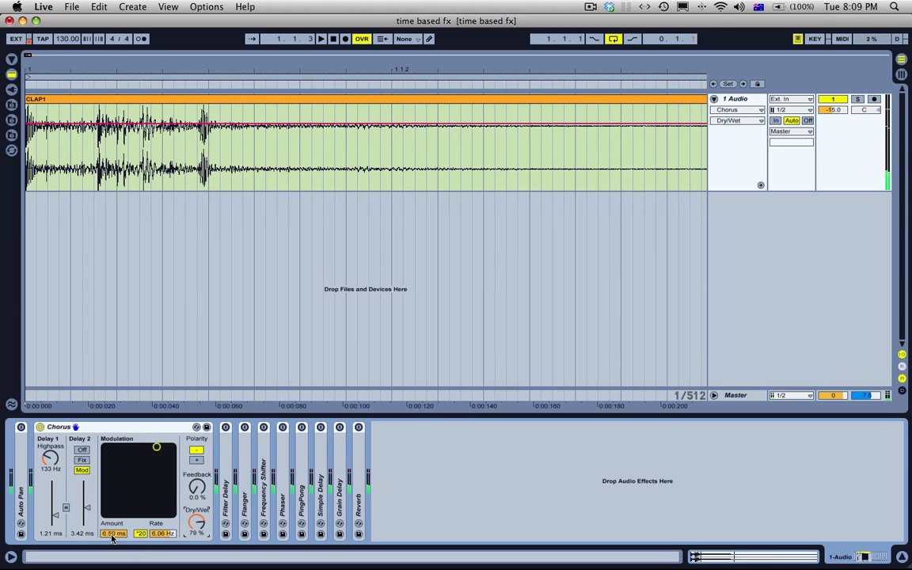
drag(112, 535, 112, 563)
drag(154, 535, 154, 556)
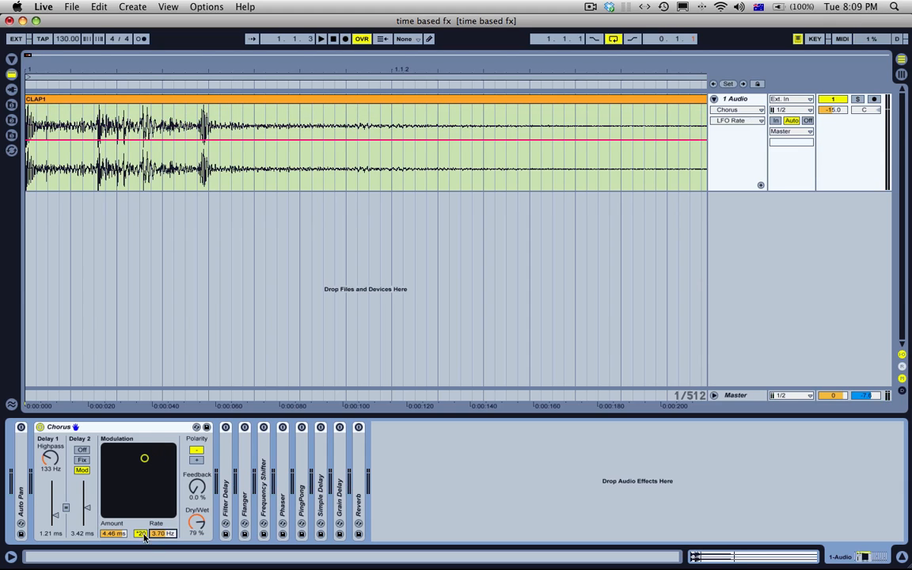
click(143, 535)
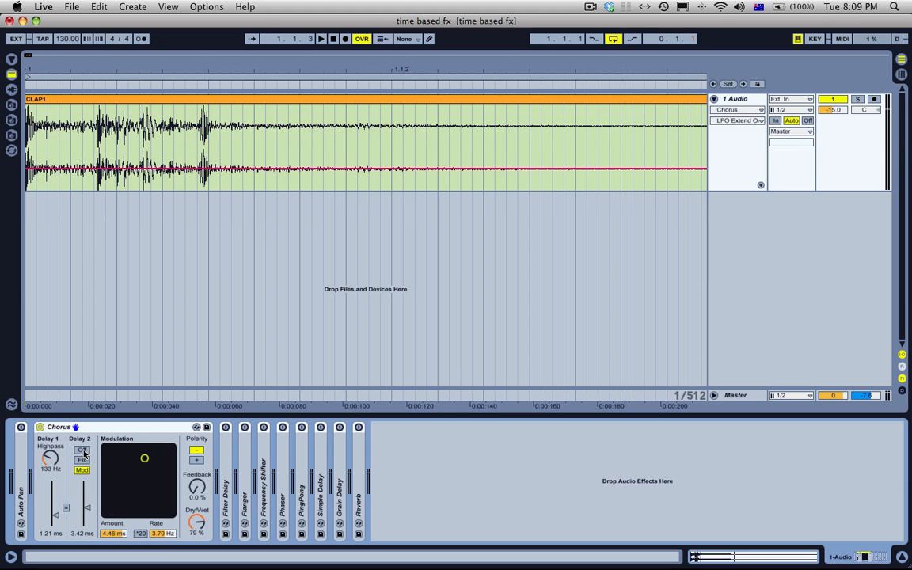
Step: Set Delay 1's highpass to 140 Hz and the Chorus Dry/Wet to 100 %, auditioning the clap
drag(58, 467, 58, 463)
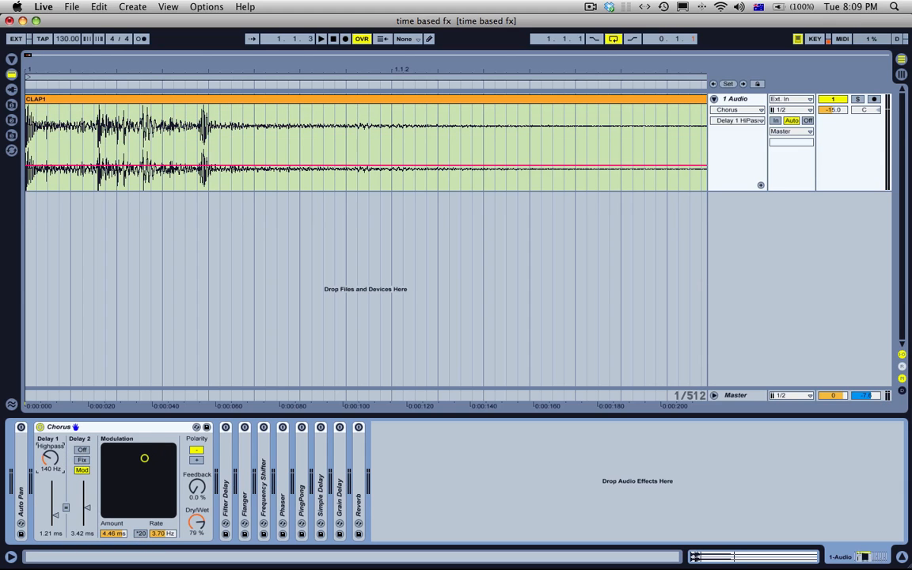
key(space)
drag(184, 513, 184, 488)
key(space)
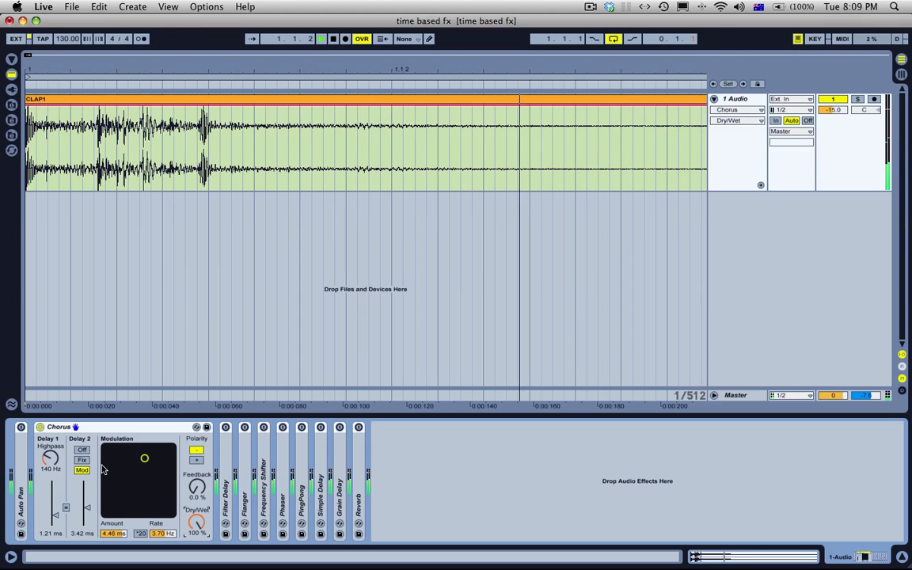
key(space)
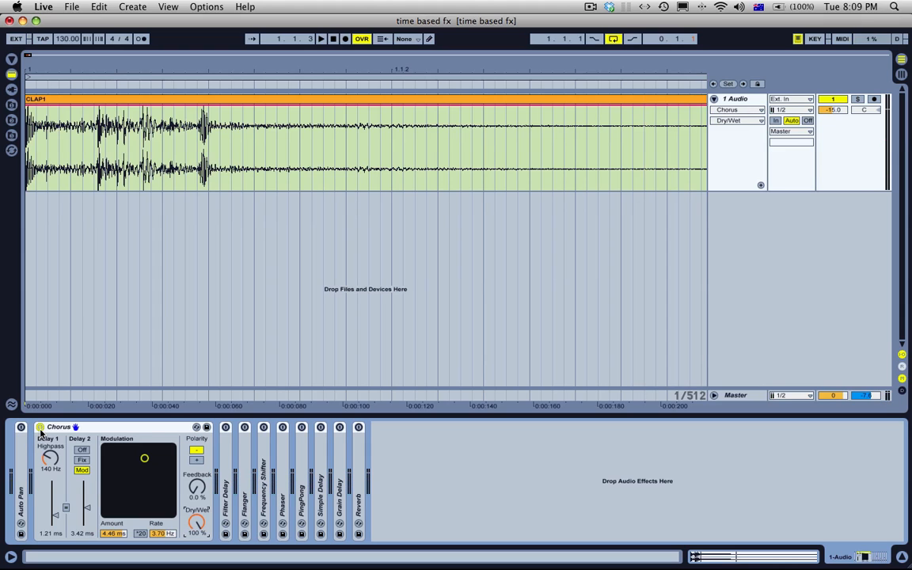
Step: Switch the Chorus off and on again, and raise Delay 1's highpass to 277 Hz
click(40, 427)
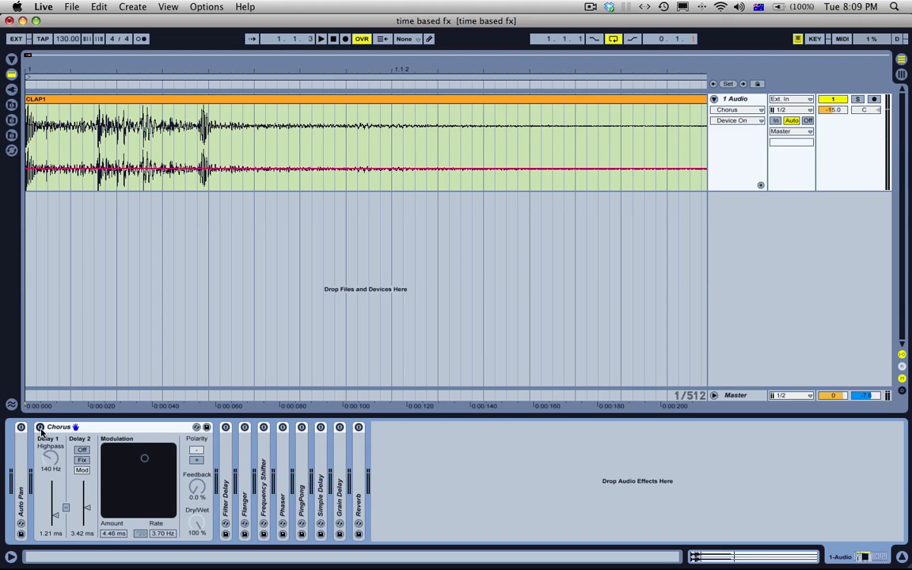
click(40, 428)
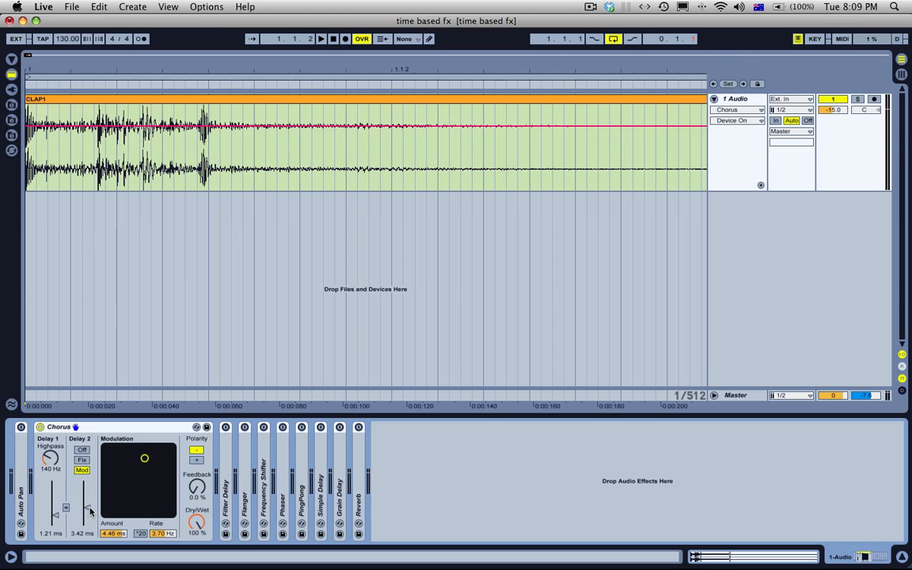
drag(50, 462, 50, 451)
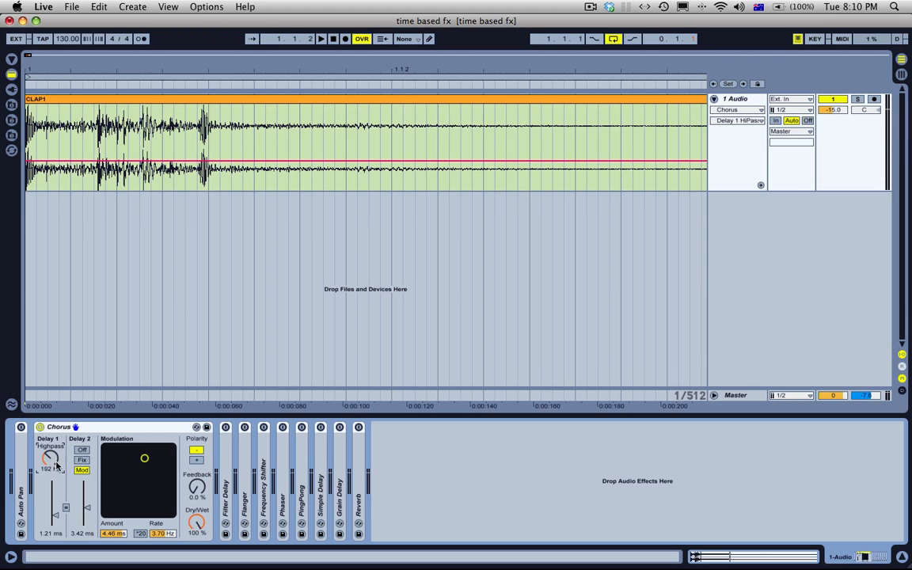
mouse_move(40, 473)
mouse_down()
mouse_move(43, 348)
mouse_move(46, 478)
mouse_move(50, 463)
mouse_up()
Step: Cycle Delay 2 through the Off, Fix and Mod modes, and set the modulation to 3.34 ms at 3.42 Hz
click(85, 451)
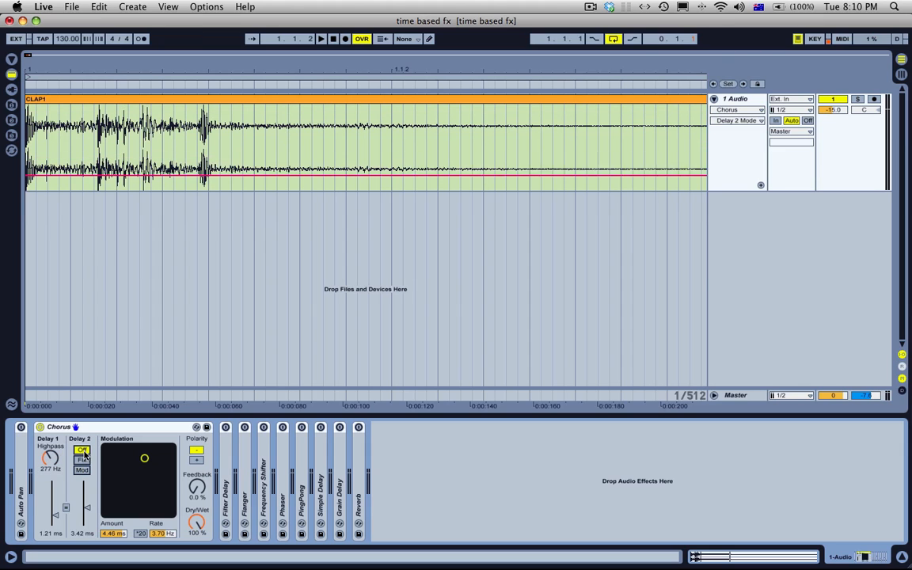
click(83, 461)
click(83, 471)
mouse_move(144, 458)
mouse_down()
mouse_move(135, 477)
mouse_move(139, 468)
mouse_up()
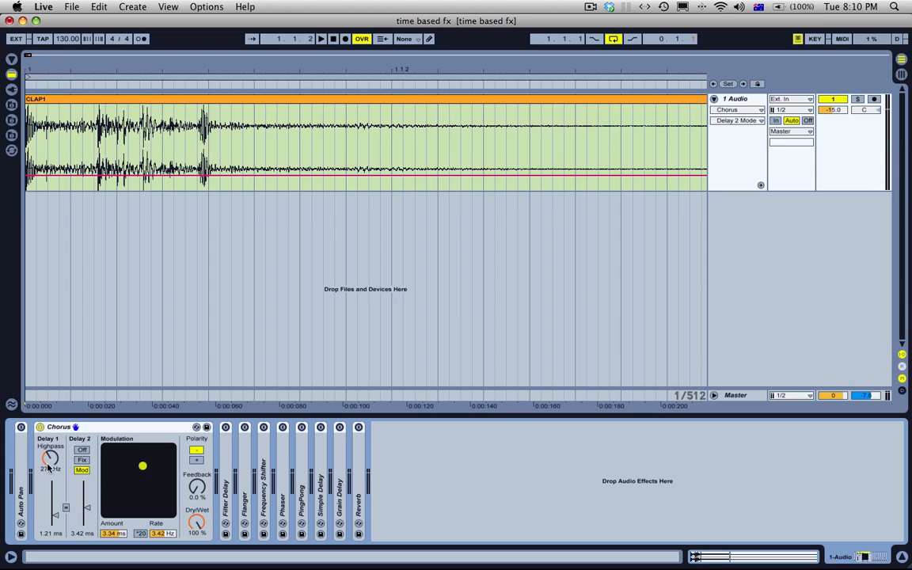
Step: Demonstrate the Delay 1 time control, then switch Delay 2 to Off and Fix and return it to Mod
click(54, 516)
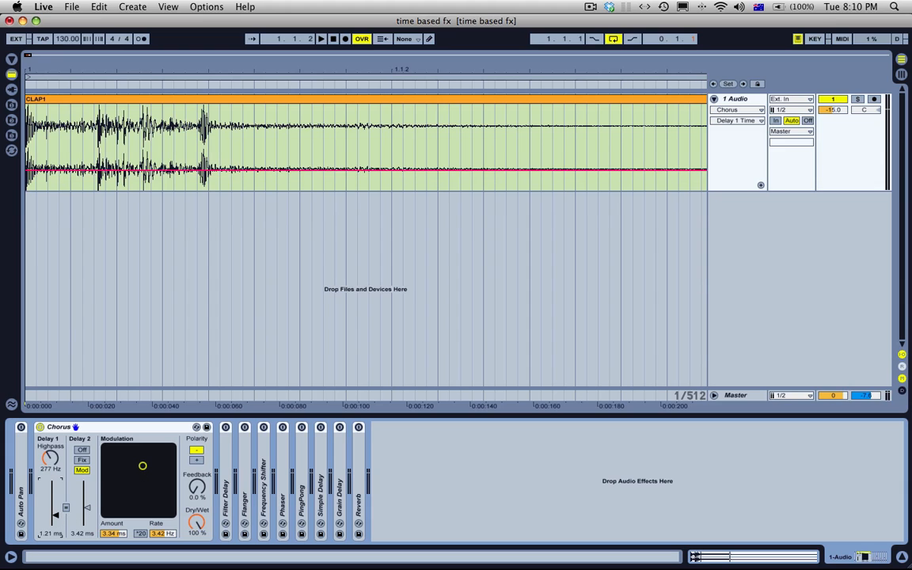
drag(55, 516, 55, 515)
click(82, 450)
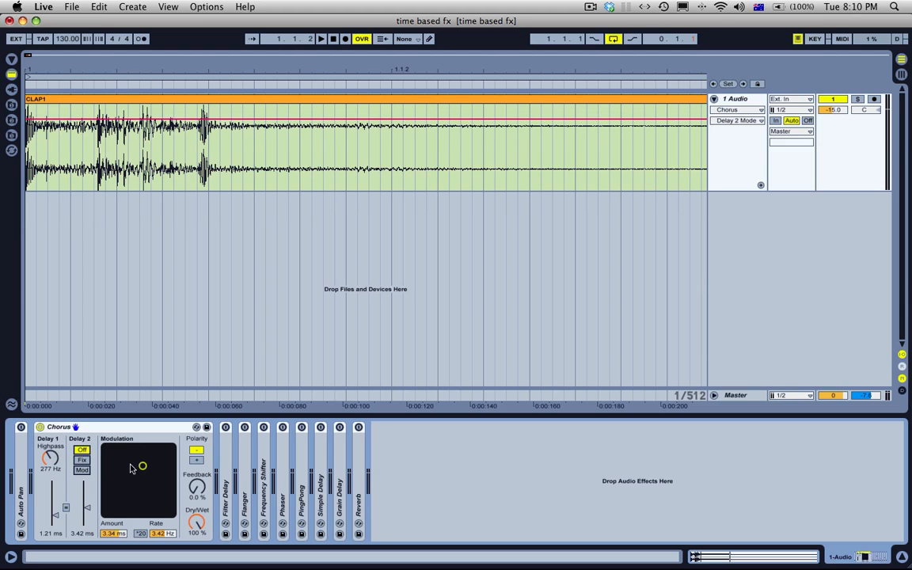
click(83, 460)
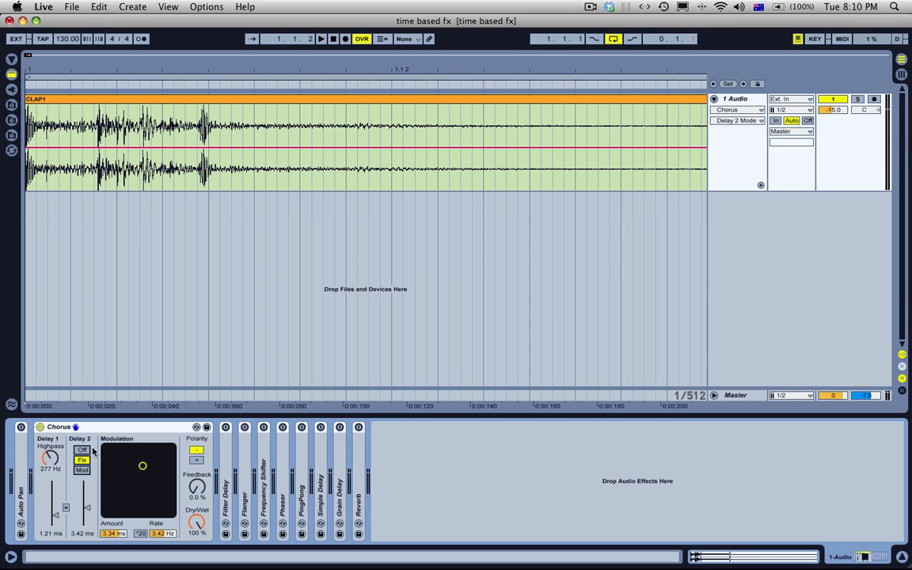
click(82, 470)
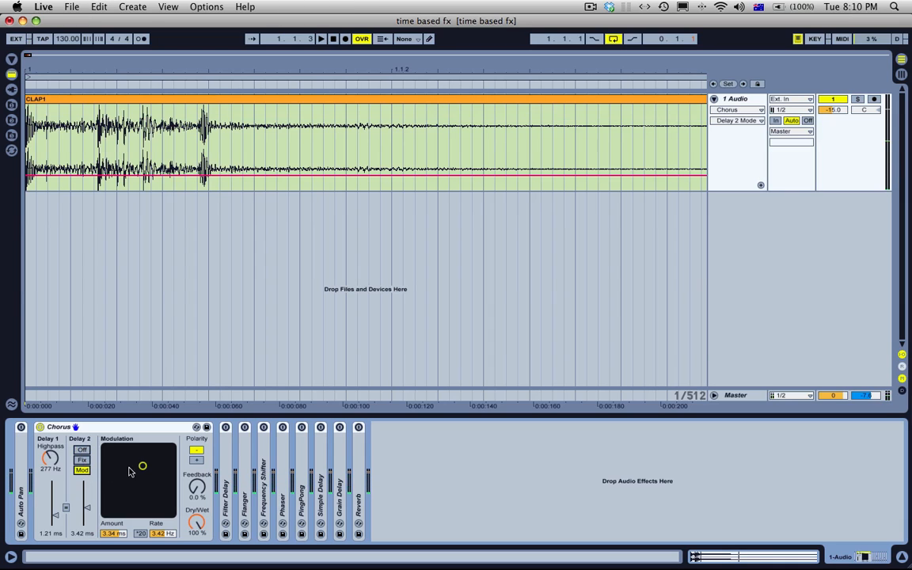
Step: Set the Chorus modulation to 6.14 ms at 3.22 Hz and its Feedback to 57 %
drag(143, 466, 142, 451)
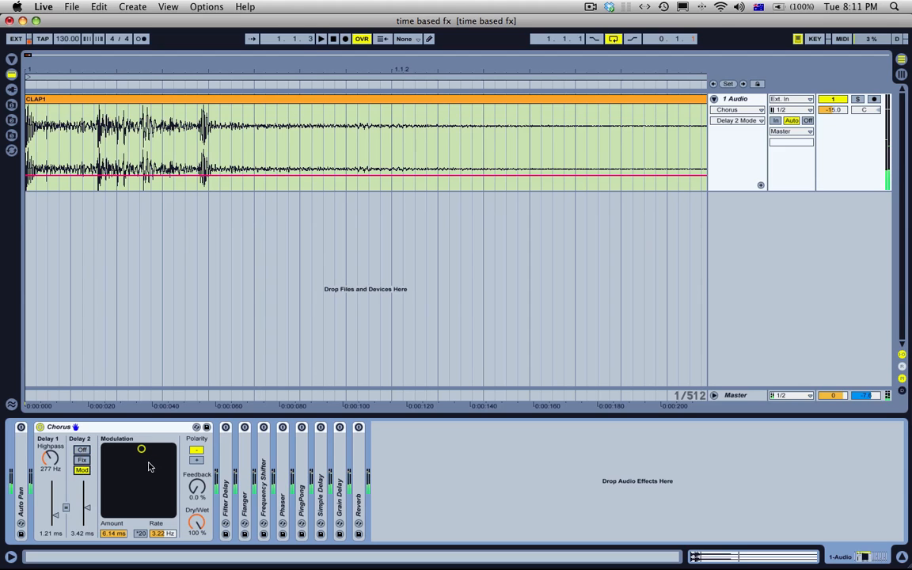
mouse_move(196, 486)
mouse_down()
mouse_move(196, 463)
mouse_move(194, 483)
mouse_up()
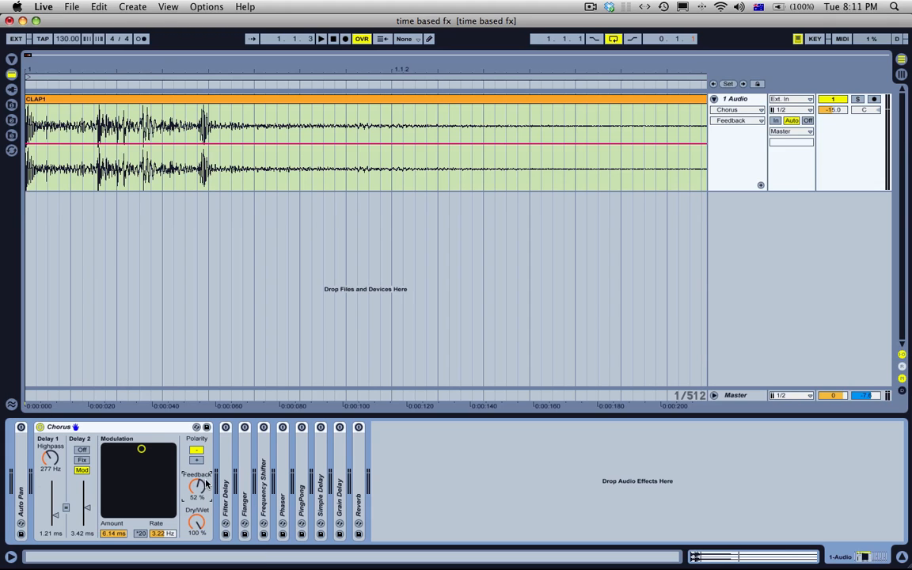
drag(198, 492, 200, 487)
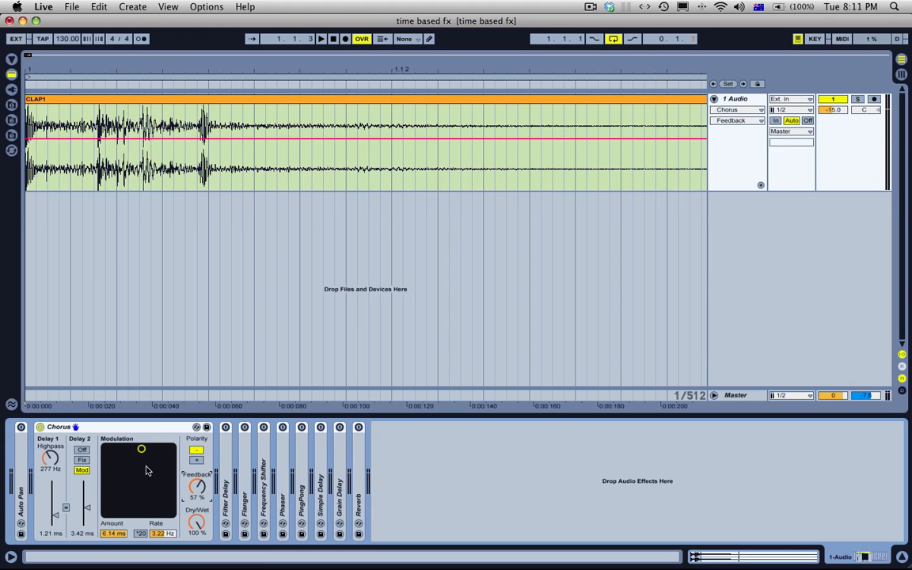
Step: Raise the Chorus Feedback to 93 % while playing the clap
key(space)
drag(190, 499, 190, 487)
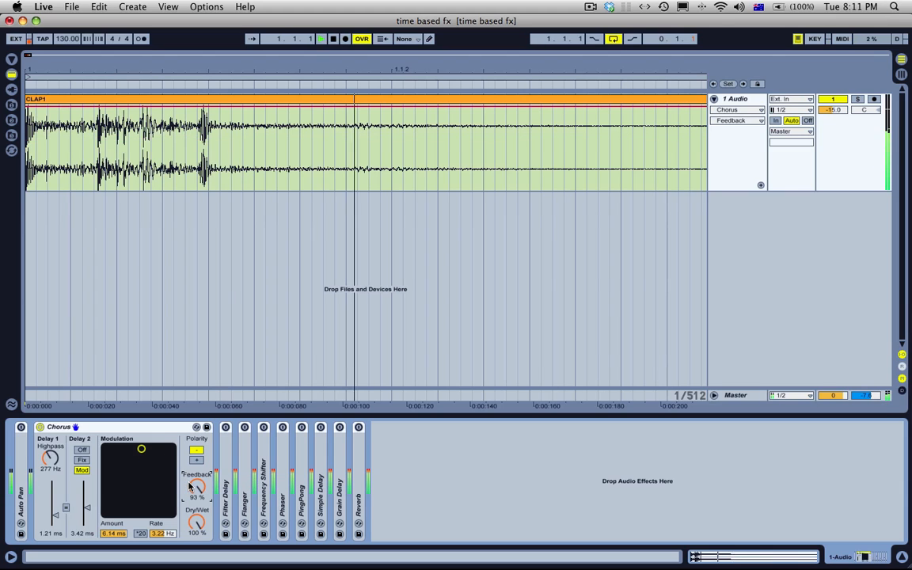
key(space)
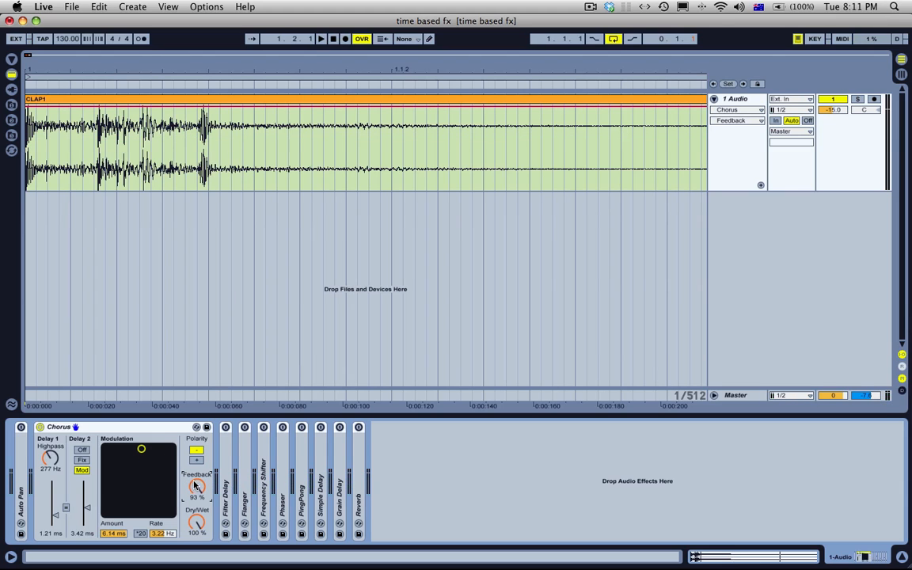
Step: Toggle the Chorus polarity, leaving it on negative, and audition the clap with the high feedback
click(198, 461)
key(space)
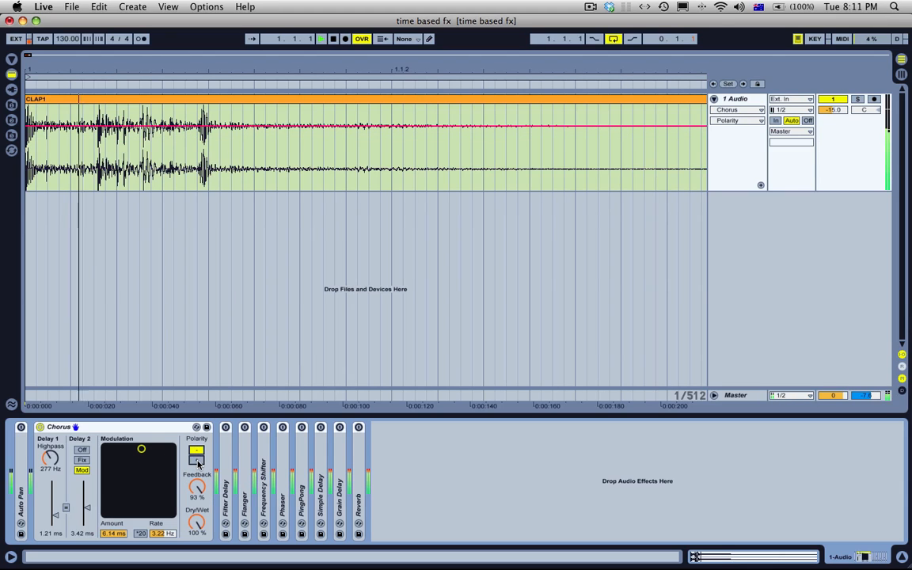
key(space)
Step: Enable the Chorus's *20 rate multiplier, set the modulation to 4.79 ms at 3.32 Hz, and play the clap
click(140, 534)
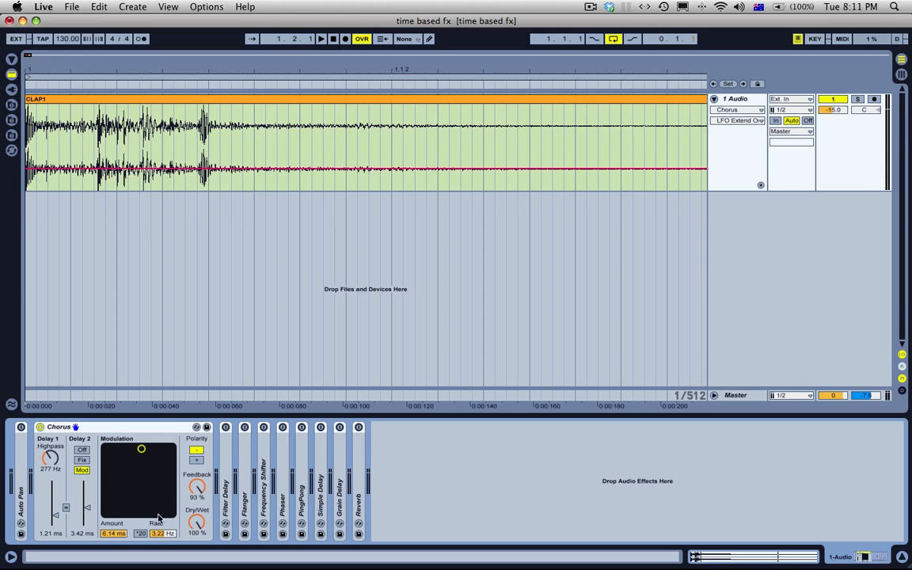
click(140, 534)
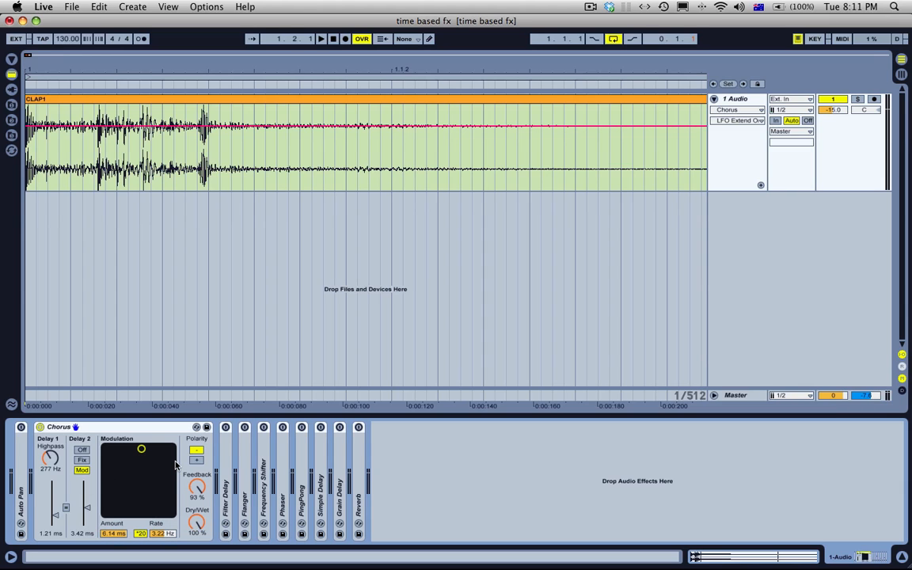
mouse_move(141, 449)
mouse_down()
mouse_move(141, 467)
mouse_move(142, 457)
mouse_up()
key(space)
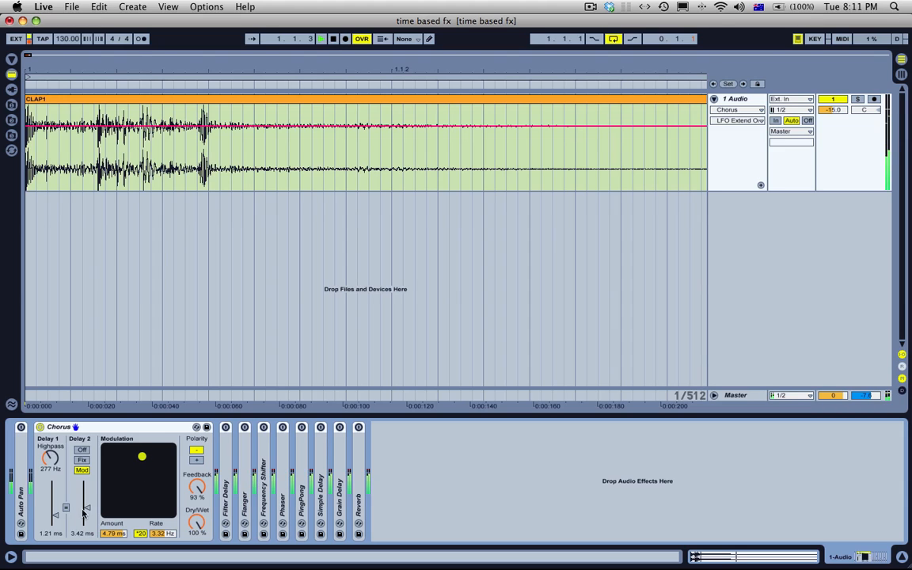
Step: Disable the Chorus's *20 rate multiplier, lower its Feedback to 31 %, and audition the clap
click(140, 534)
key(space)
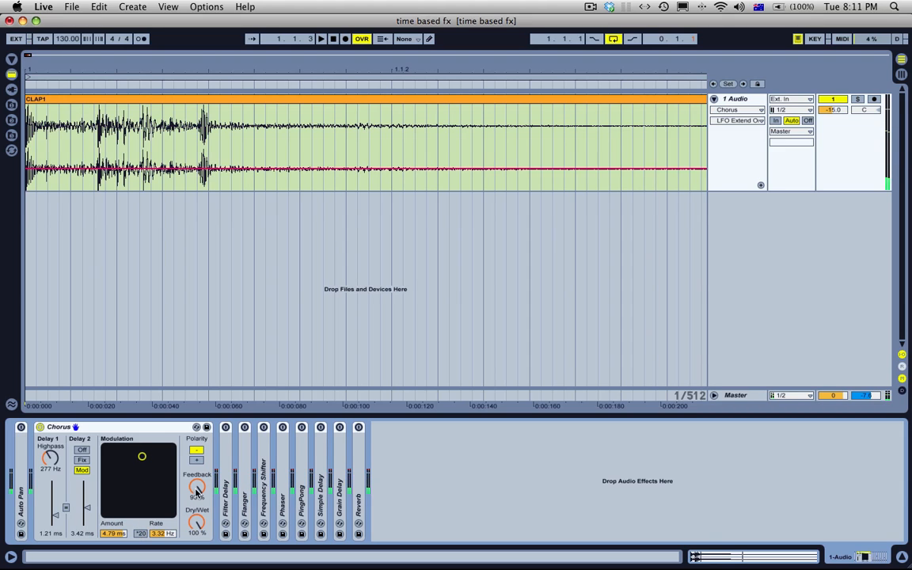
drag(196, 487, 196, 533)
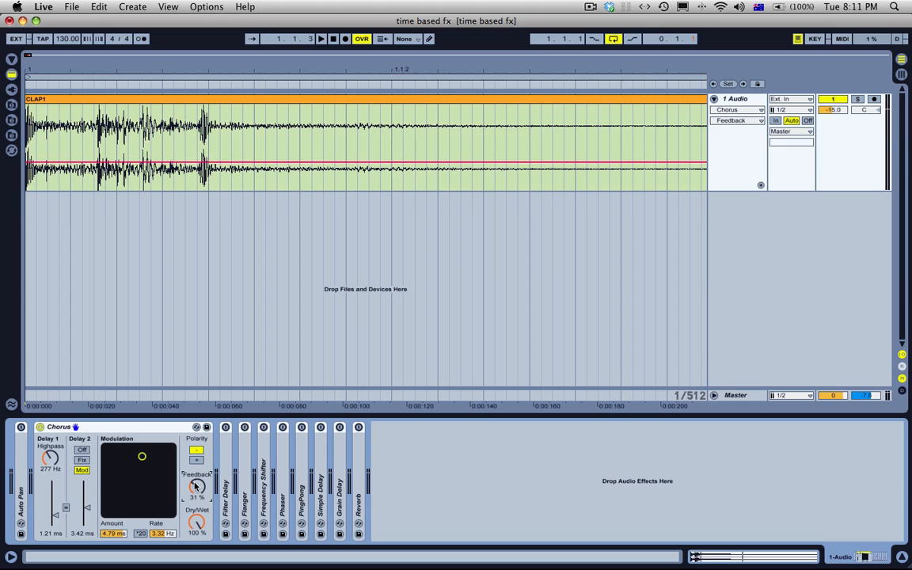
key(space)
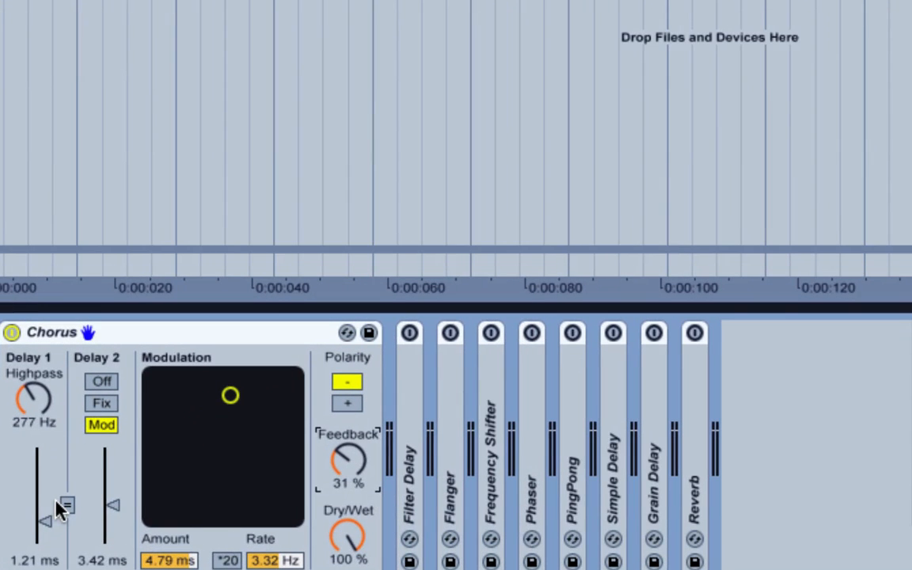
Step: Link the two Chorus delay times at 3.65 ms, then unlink them and set Delay 1 to 8.11 ms and Delay 2 to 1.99 ms
click(66, 505)
mouse_move(112, 524)
mouse_down()
mouse_move(111, 495)
mouse_move(112, 504)
mouse_up()
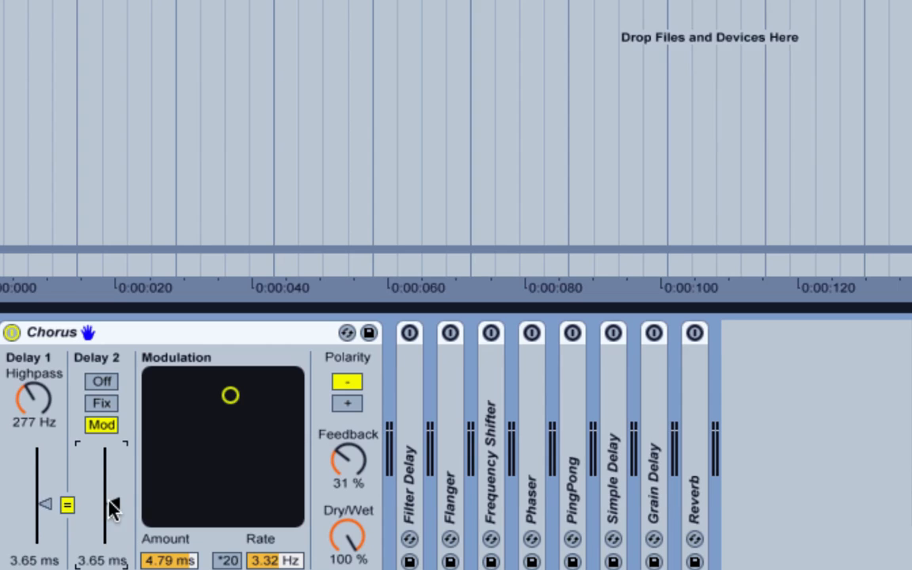
click(67, 505)
drag(38, 504, 38, 482)
drag(112, 506, 112, 514)
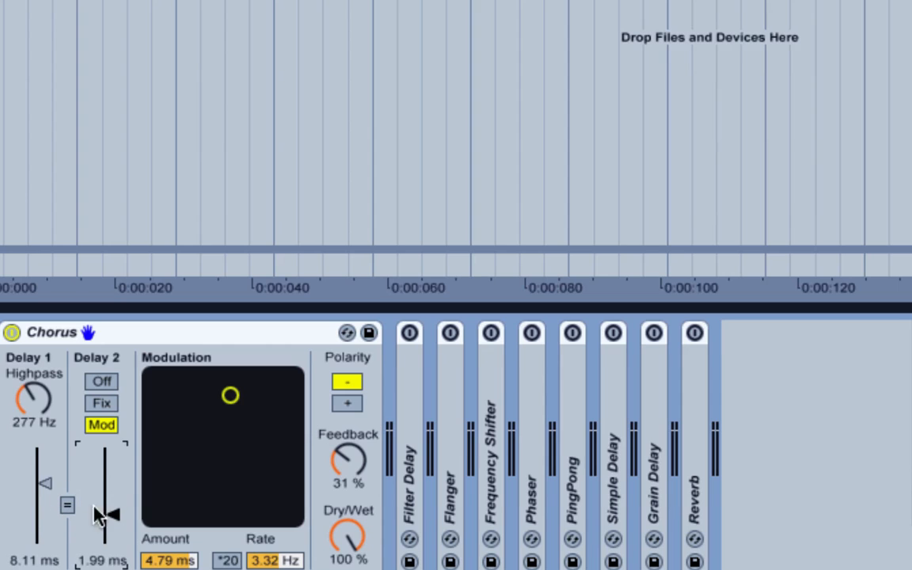
Step: Spread the unlinked Chorus delays to 0.53 ms for Delay 1 and 13.9 ms for Delay 2
drag(45, 483, 44, 500)
drag(111, 514, 112, 464)
drag(45, 500, 44, 529)
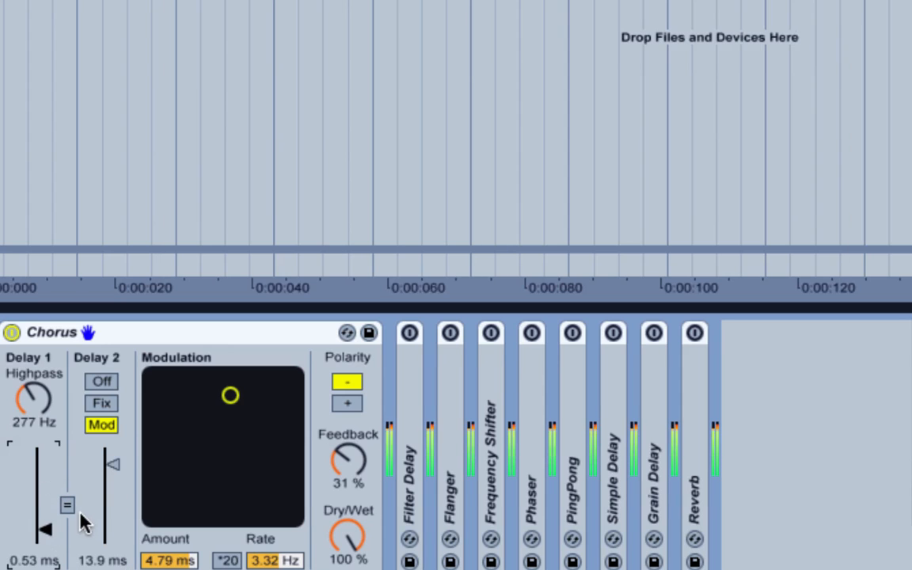
Step: Link the Chorus delays at 6.12 ms, then unlink them and set Delay 1 to 0.95 ms and Delay 2 to 5.81 ms
click(67, 505)
click(111, 527)
drag(112, 527, 111, 488)
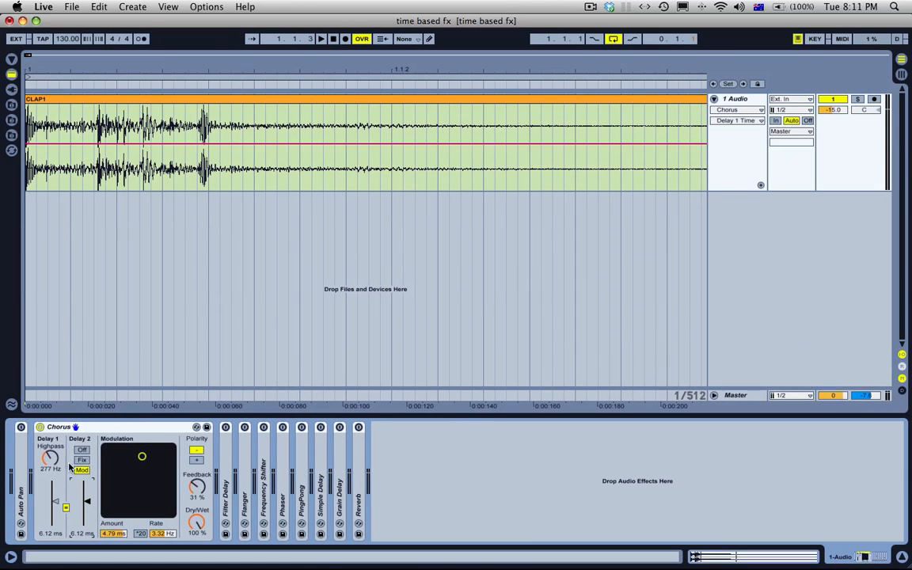
click(65, 508)
drag(56, 502, 87, 502)
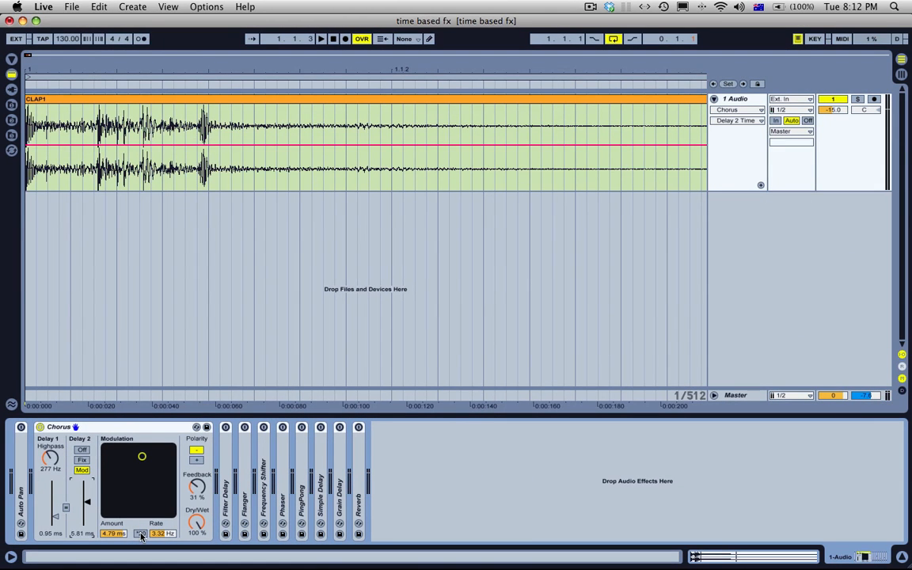
Step: Set the Chorus Feedback to 47 % and audition the clap
click(190, 496)
key(space)
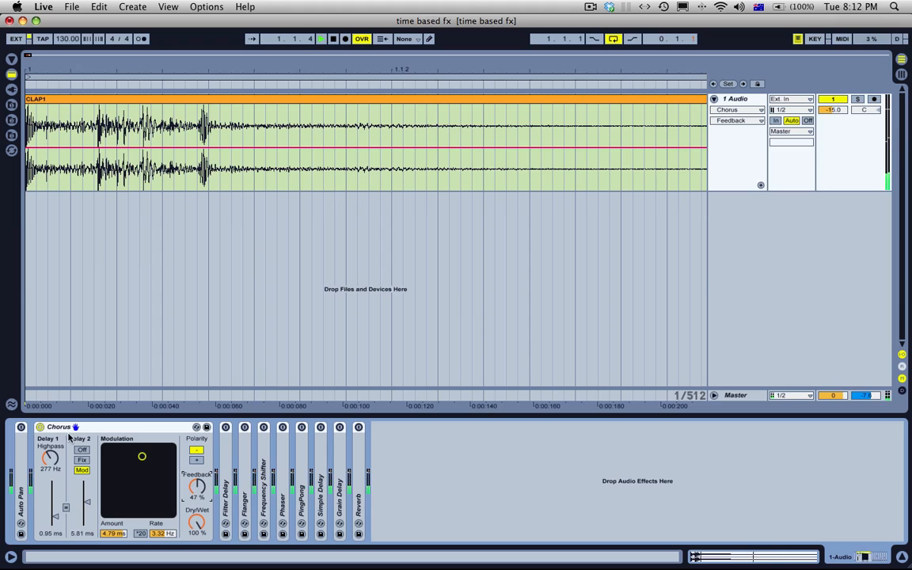
key(space)
Step: Switch off and collapse the Chorus, then expand and switch on the Filter Delay
click(40, 427)
double_click(109, 429)
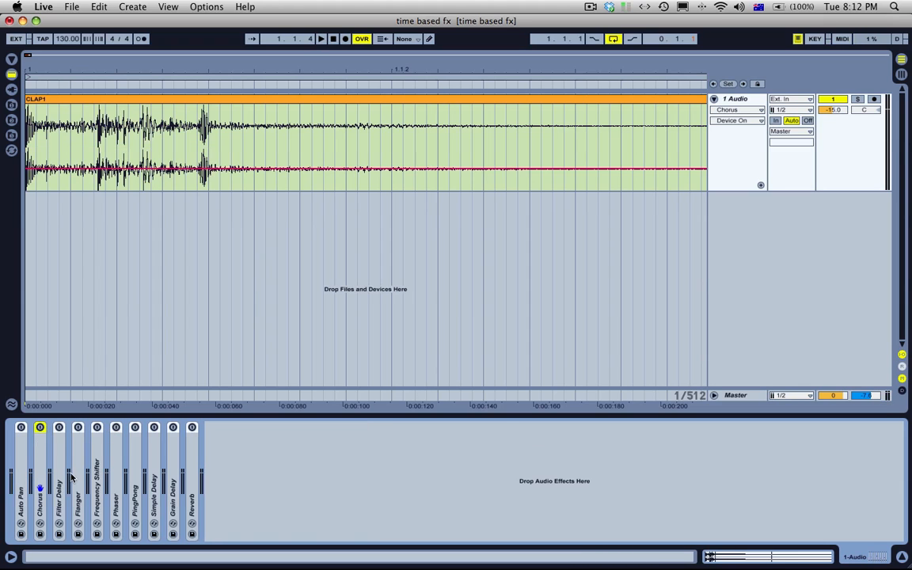
click(59, 479)
double_click(60, 478)
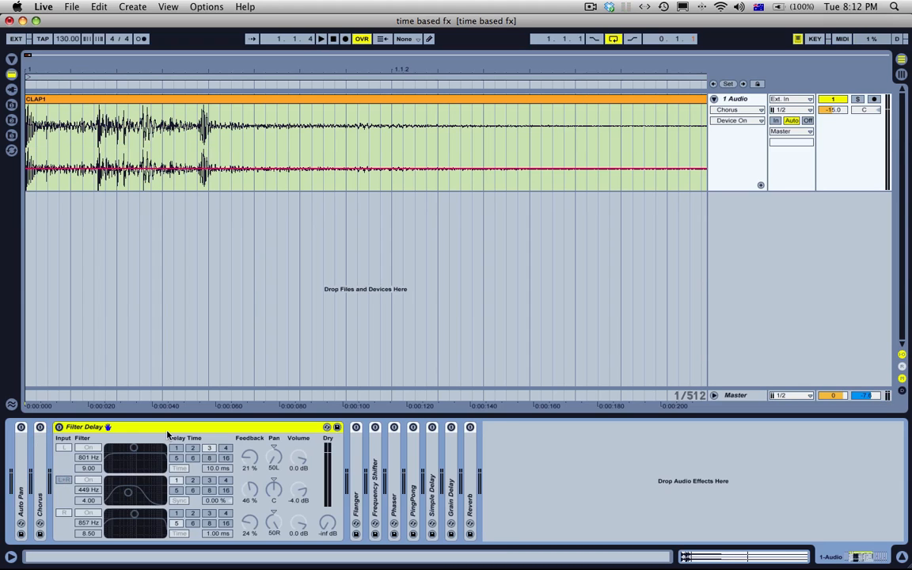
click(59, 428)
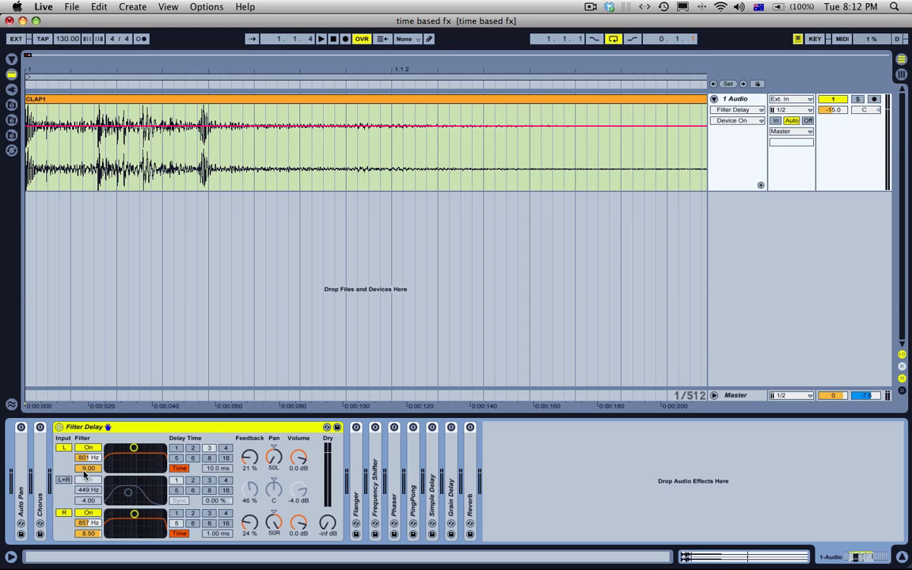
Step: Set the Filter Delay's L filter to 1.12 kHz and leave only the L+R input active
drag(136, 458, 140, 458)
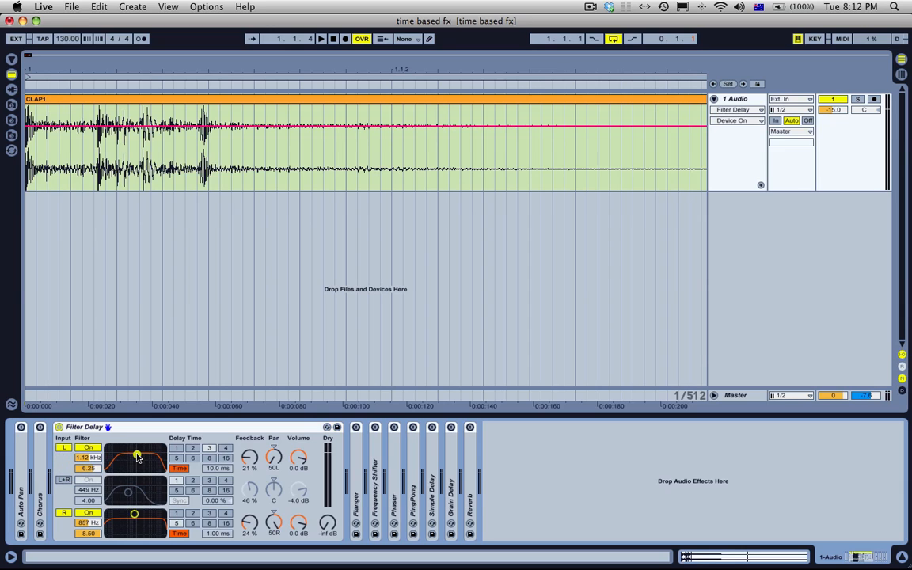
click(64, 480)
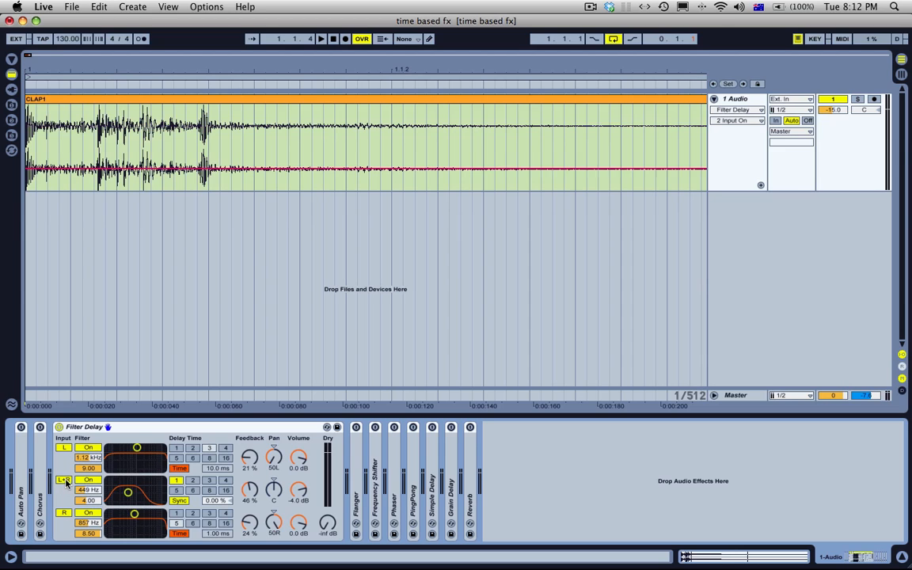
click(65, 449)
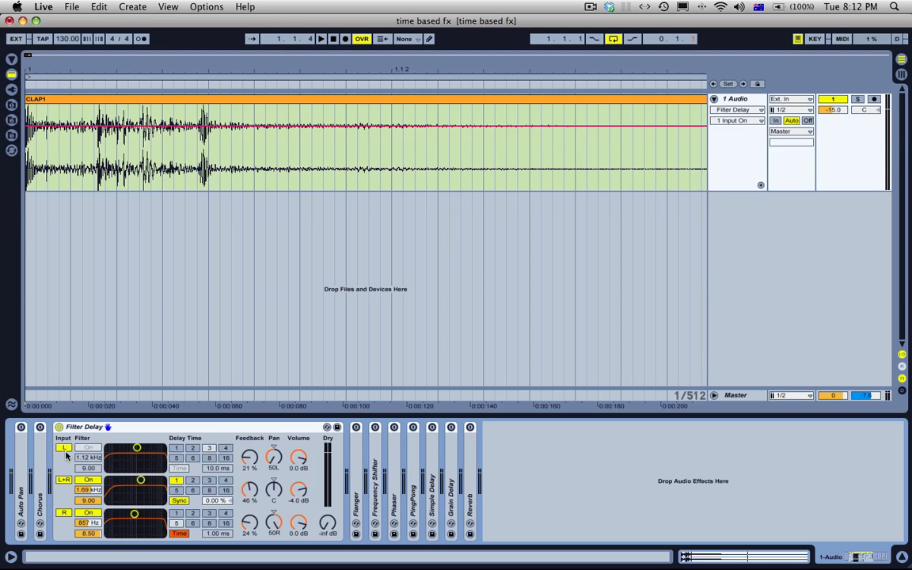
click(65, 513)
Step: Set the L+R filter to 1.05 kHz with a width of 9.00, then toggle that filter, leaving it off
drag(122, 480, 136, 480)
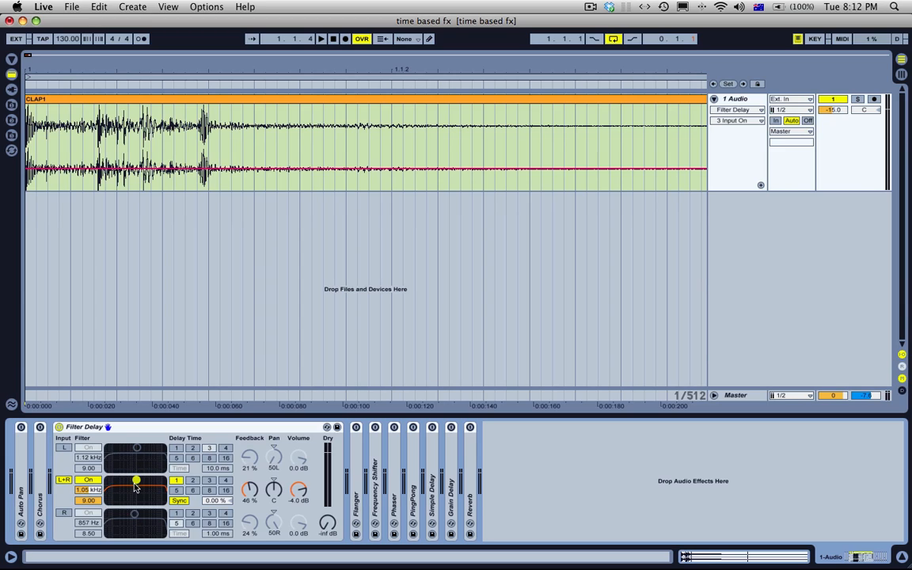
click(90, 481)
click(89, 481)
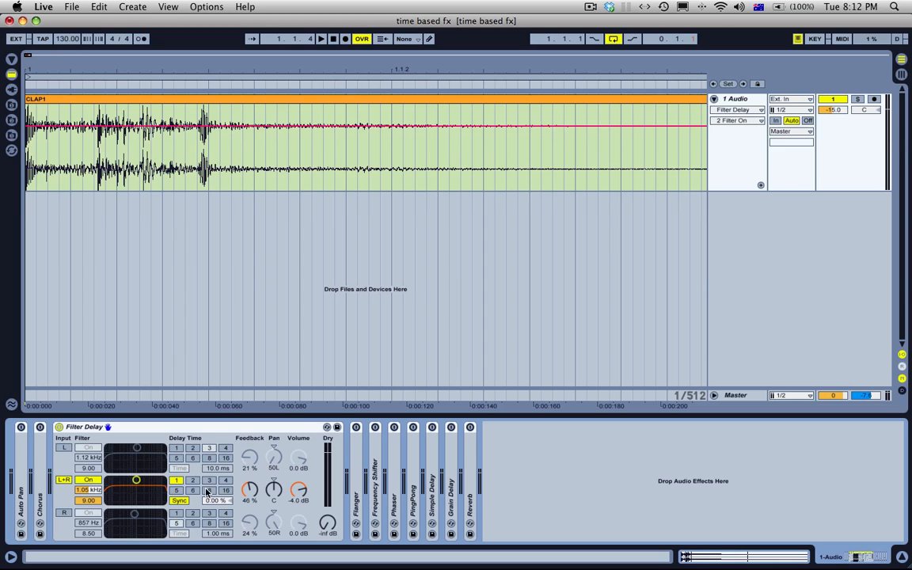
click(90, 481)
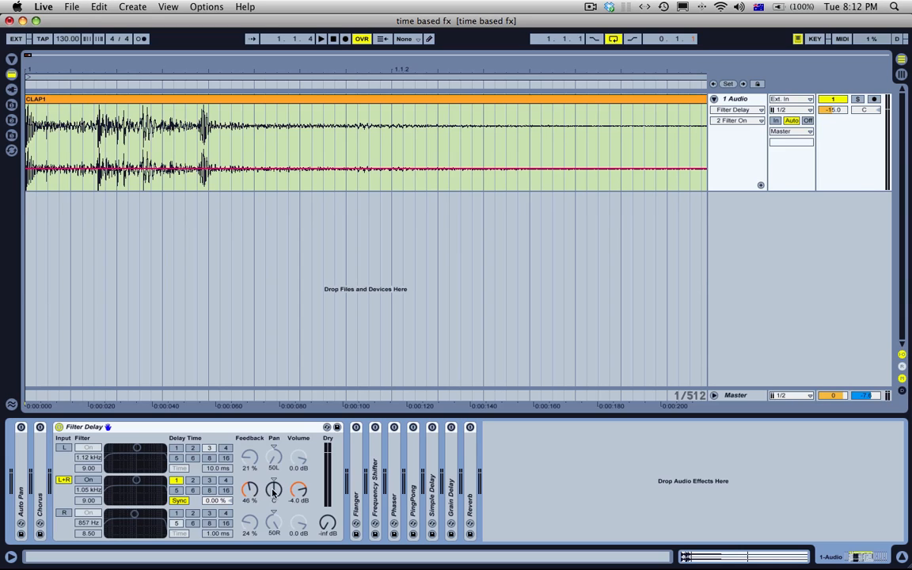
Step: Reset the L+R volume to 0.0 dB and set the Feedback of all three delay lines to 50 %
click(298, 492)
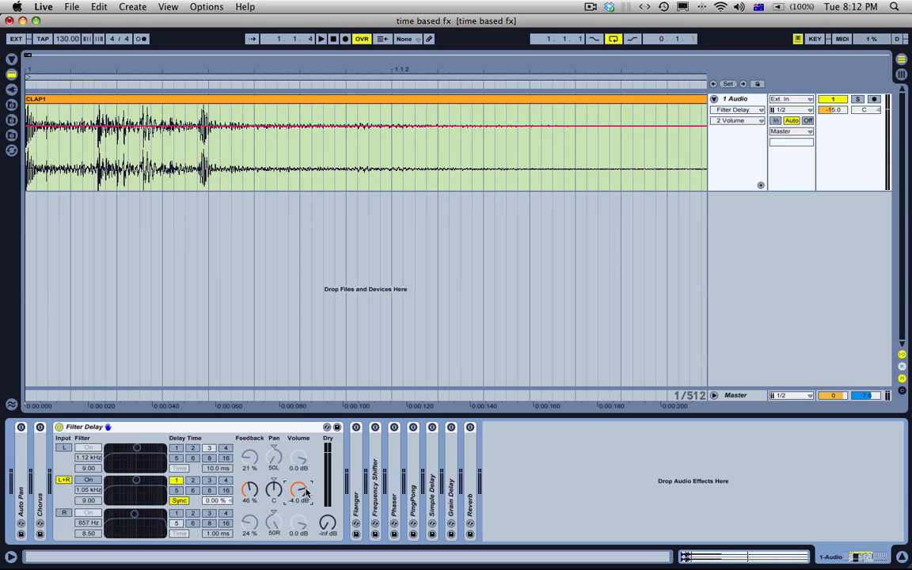
key(Delete)
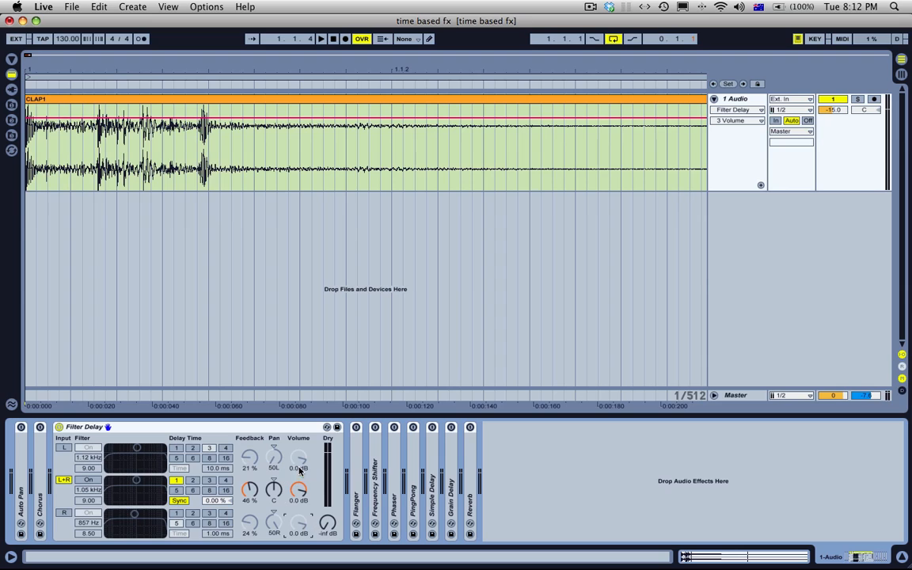
click(250, 460)
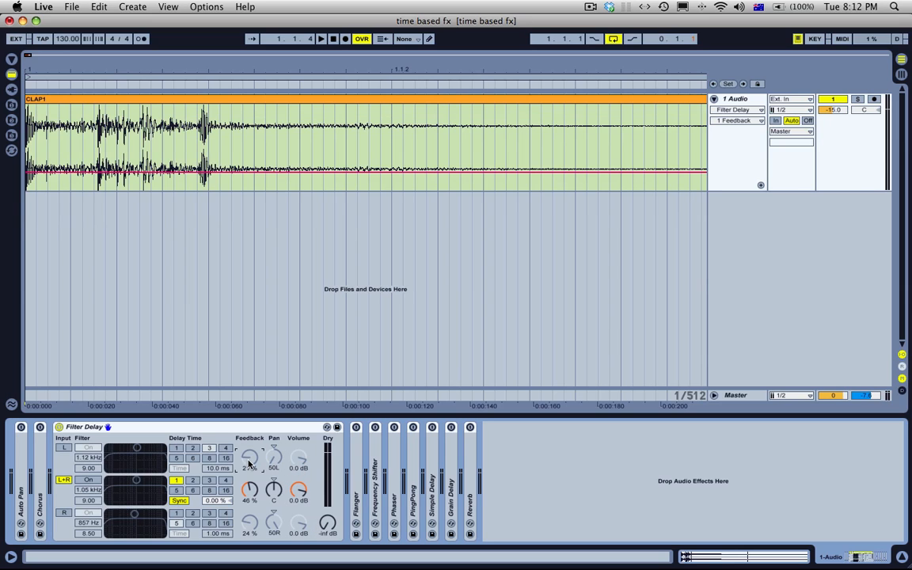
text(50)
key(Return)
click(248, 494)
text(50)
key(Return)
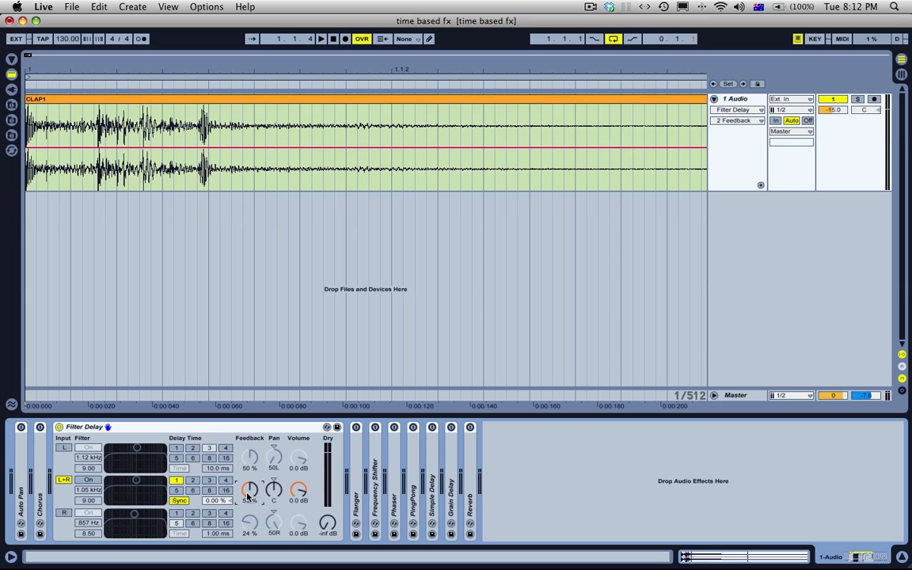
click(249, 523)
Step: Set the L+R delay time to 4 beat divisions and play the clap
click(225, 481)
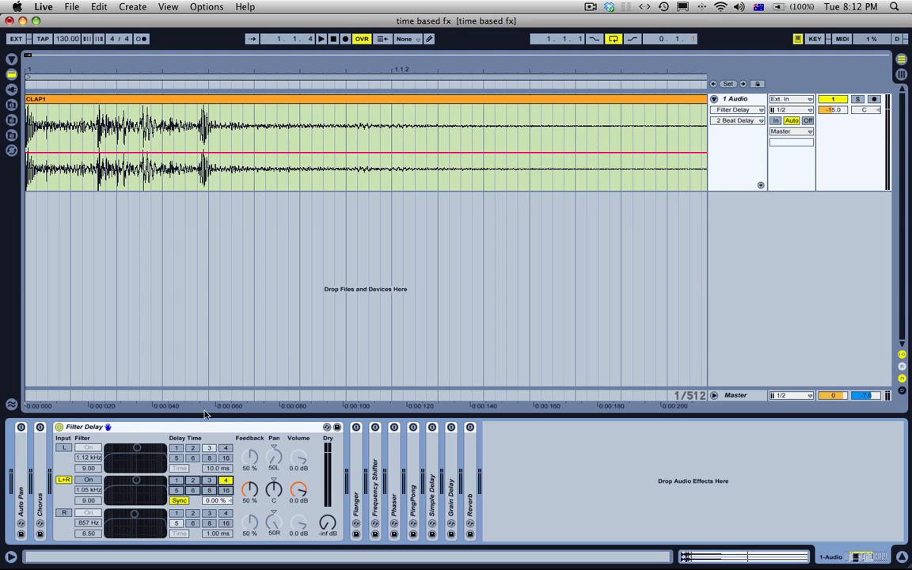
click(150, 333)
key(space)
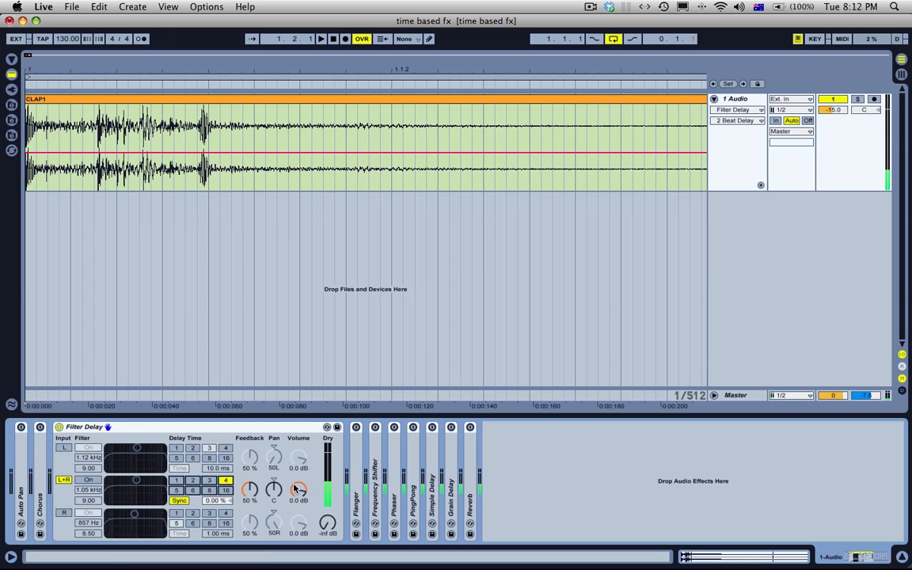
Step: Turn on the L+R filter and raise its frequency to 18.0 kHz
click(88, 480)
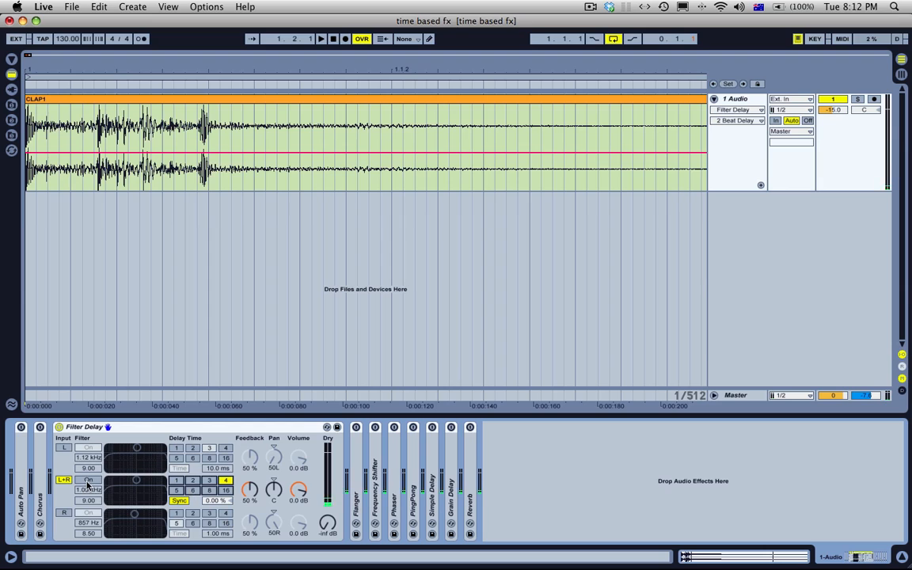
click(88, 481)
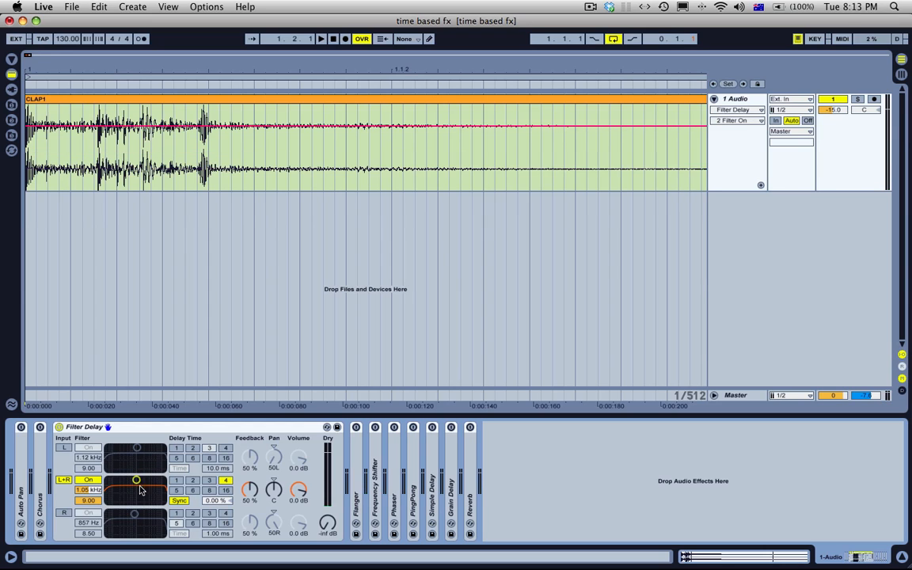
drag(136, 483, 163, 481)
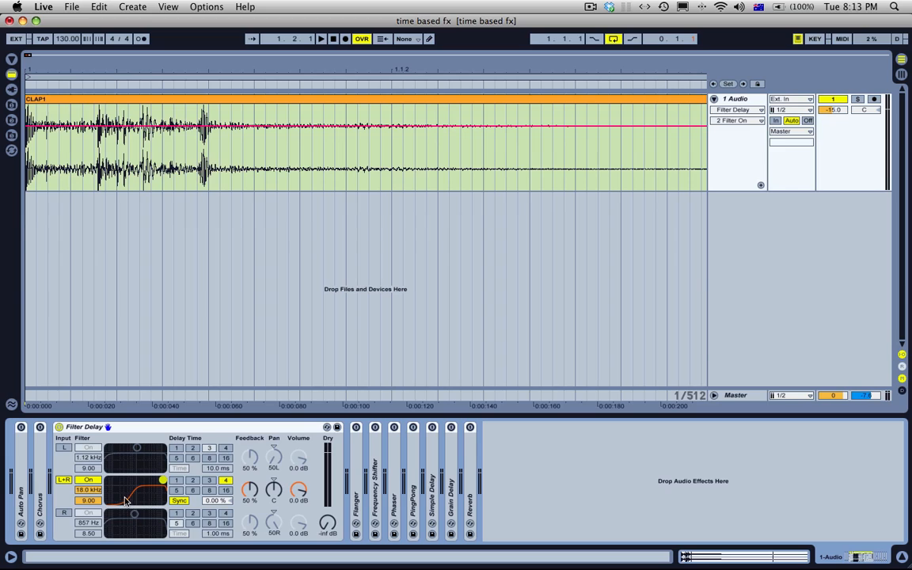
Step: Try an L+R filter width of 7.01, then return it to 9.00 at 18.0 kHz
drag(125, 500, 151, 488)
mouse_move(159, 489)
mouse_down()
mouse_move(120, 489)
mouse_move(163, 488)
mouse_up()
mouse_move(96, 505)
mouse_down()
mouse_move(96, 479)
mouse_move(96, 499)
mouse_up()
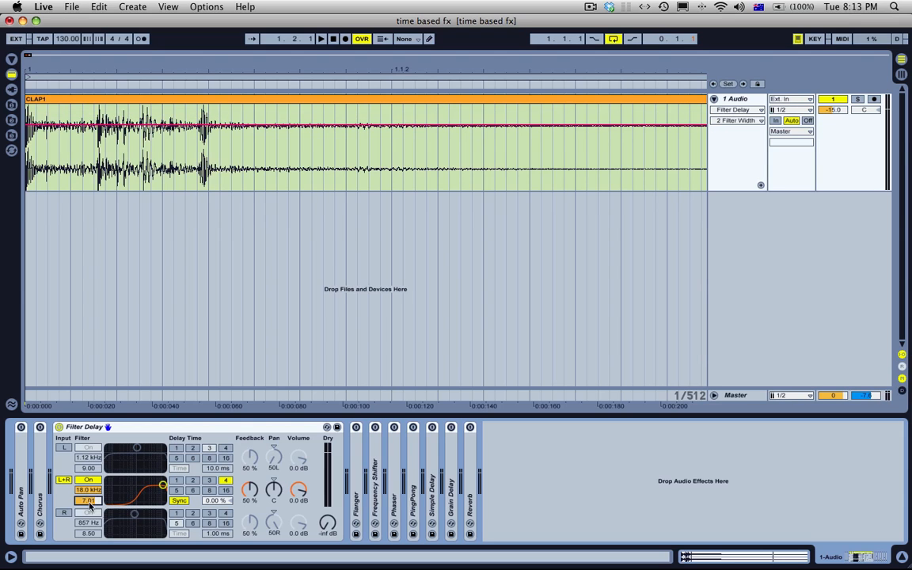
mouse_move(162, 487)
mouse_down()
mouse_move(111, 488)
mouse_move(163, 480)
mouse_up()
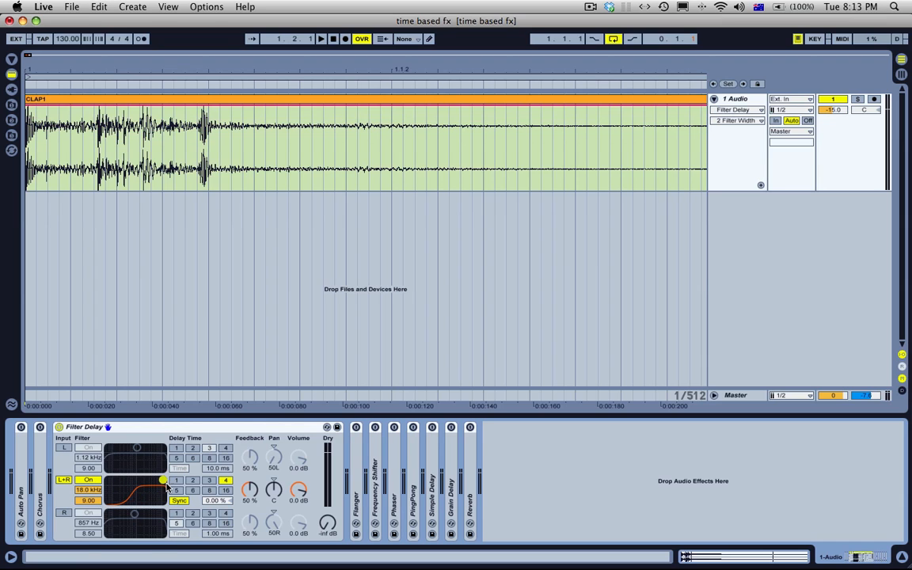
Step: Audition the clap clip through the Filter Delay, and switch the device off and back on
click(194, 102)
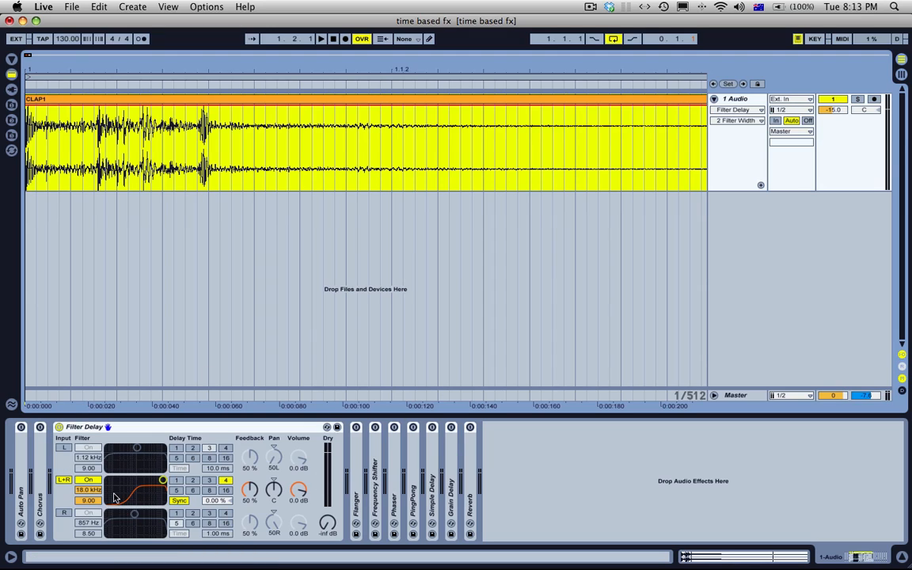
click(194, 71)
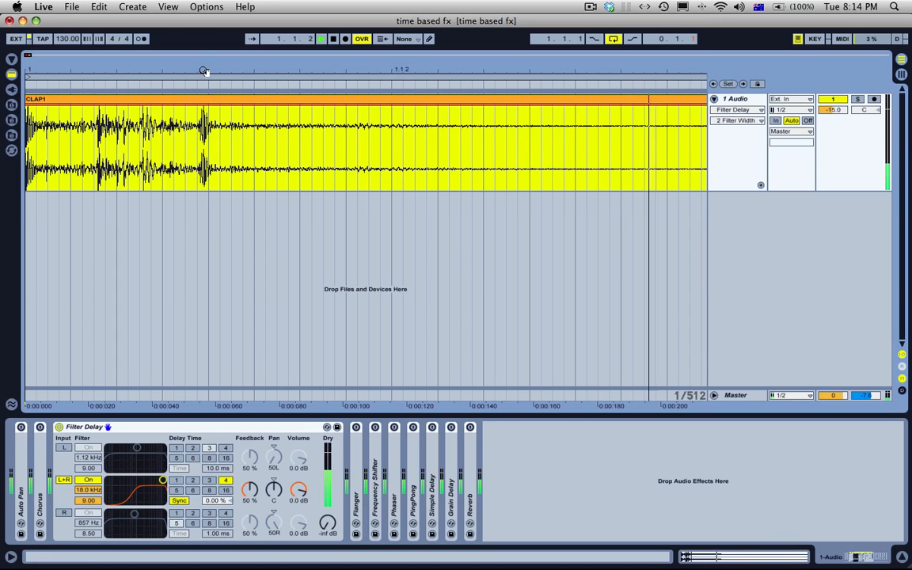
key(space)
drag(204, 71, 204, 27)
click(60, 428)
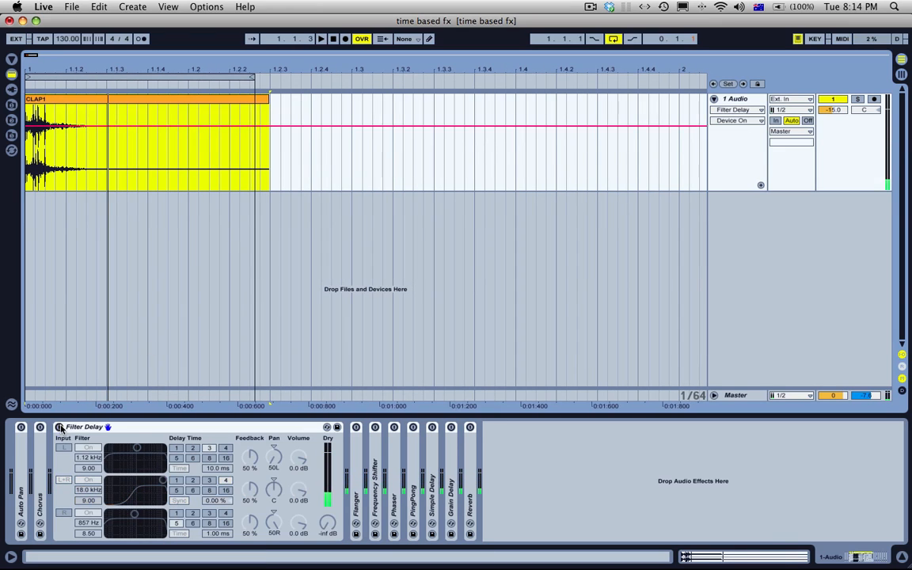
click(60, 427)
Step: Turn off arrangement looping and play the clap once through the L+R delay
click(612, 40)
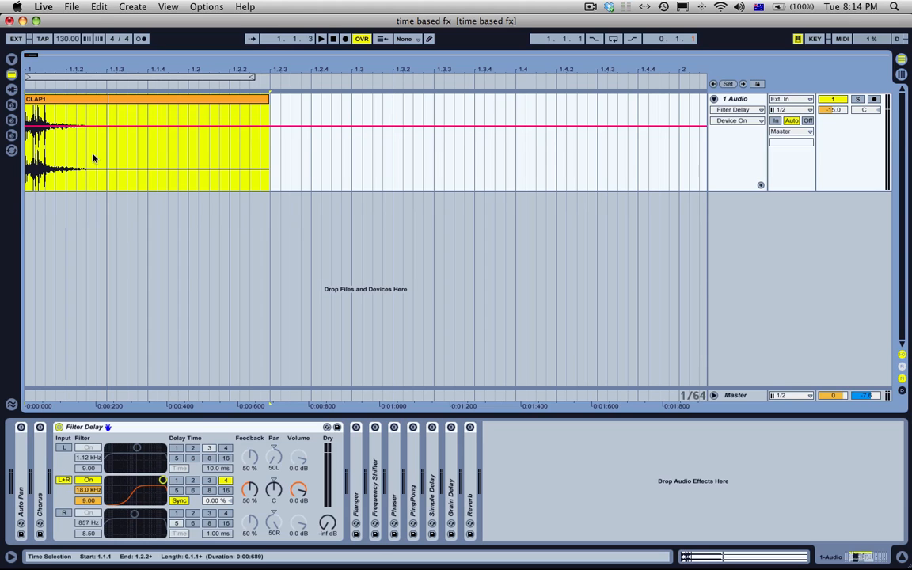
key(space)
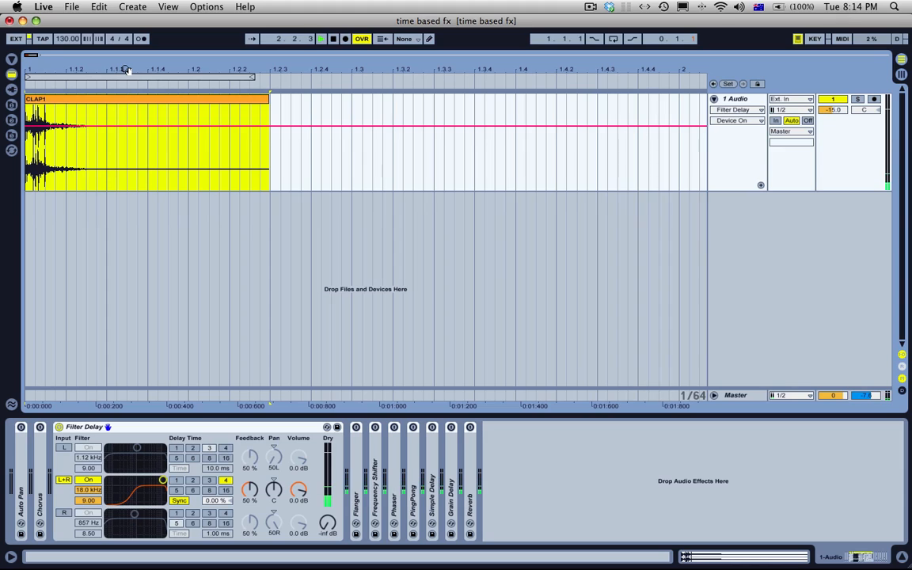
key(space)
Step: Disable the Filter Delay's L+R input and enable only its L input
click(64, 482)
click(64, 448)
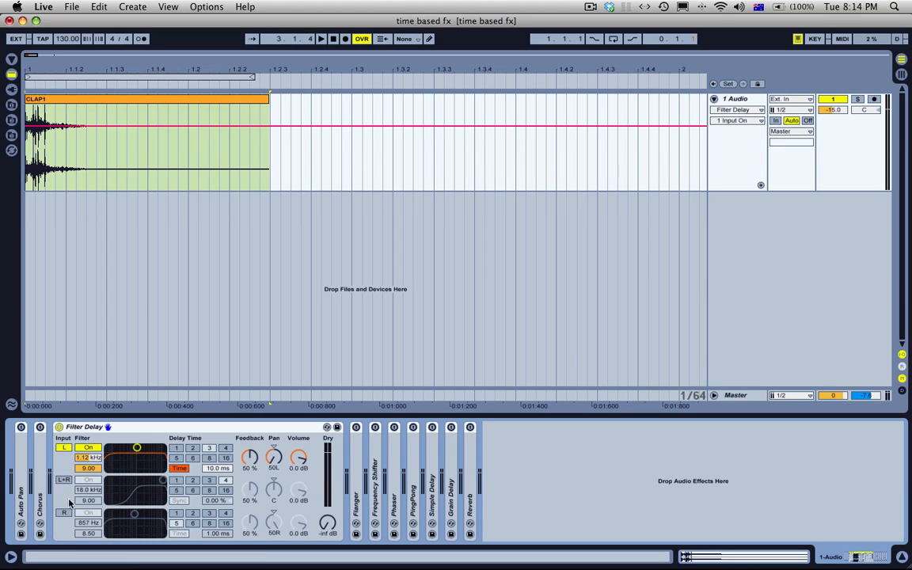
Step: Enable the Filter Delay's R input and try centring its pan, returning it to 50R
click(64, 514)
click(273, 458)
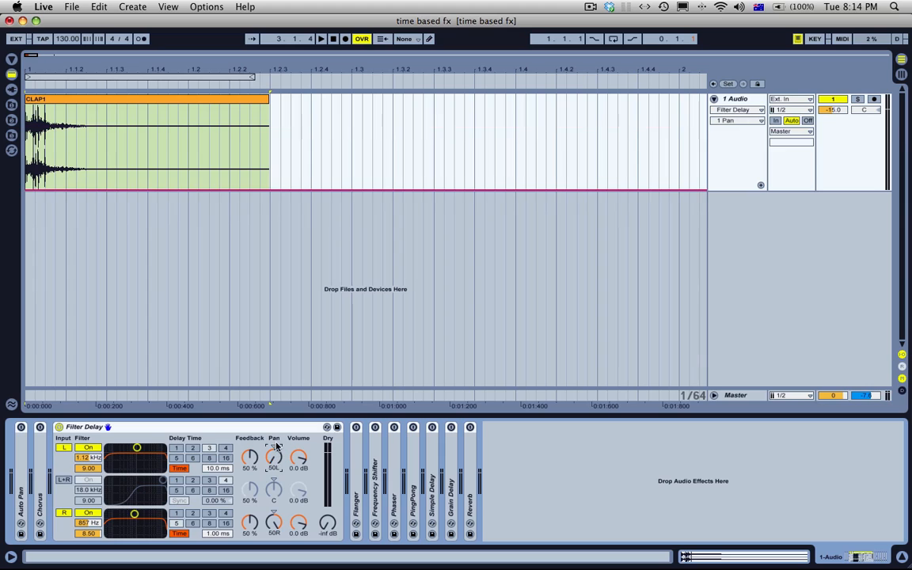
click(273, 523)
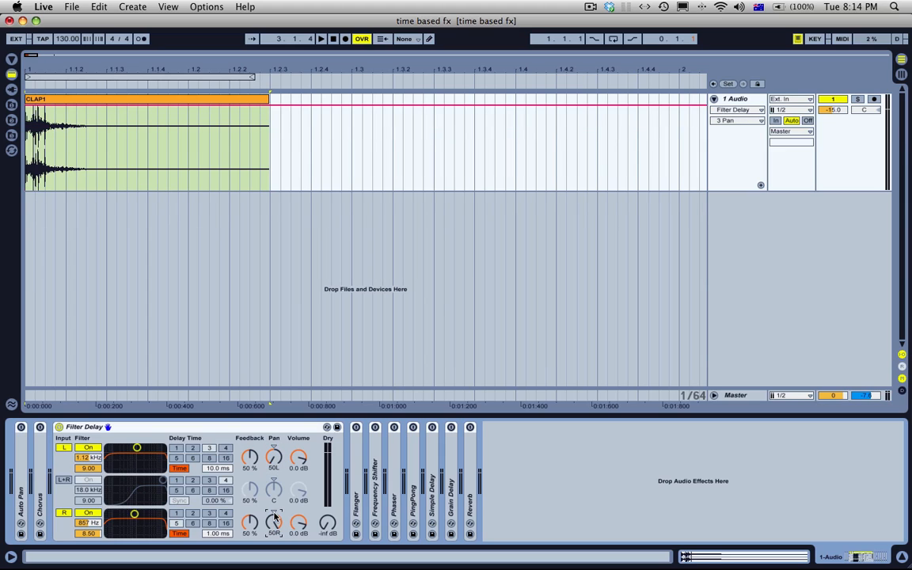
drag(273, 523, 274, 554)
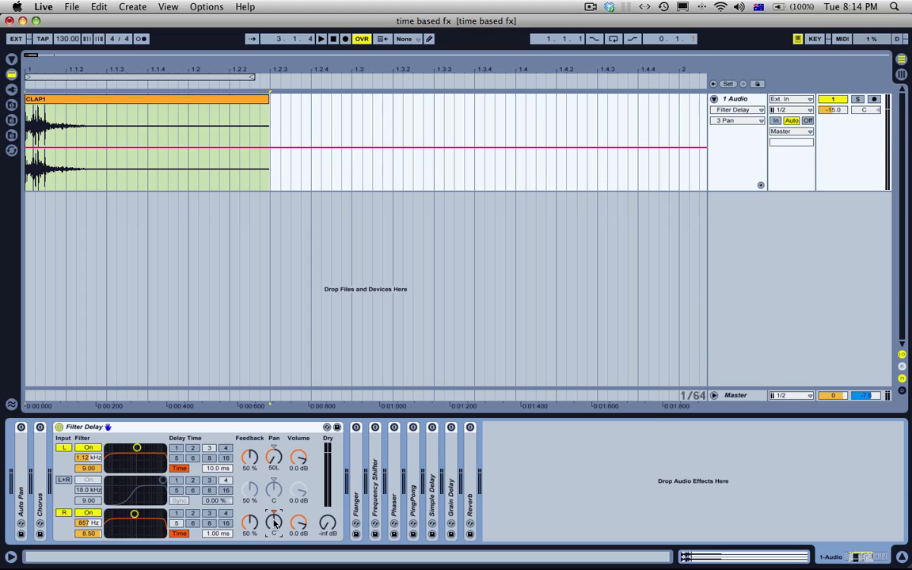
drag(274, 522, 274, 491)
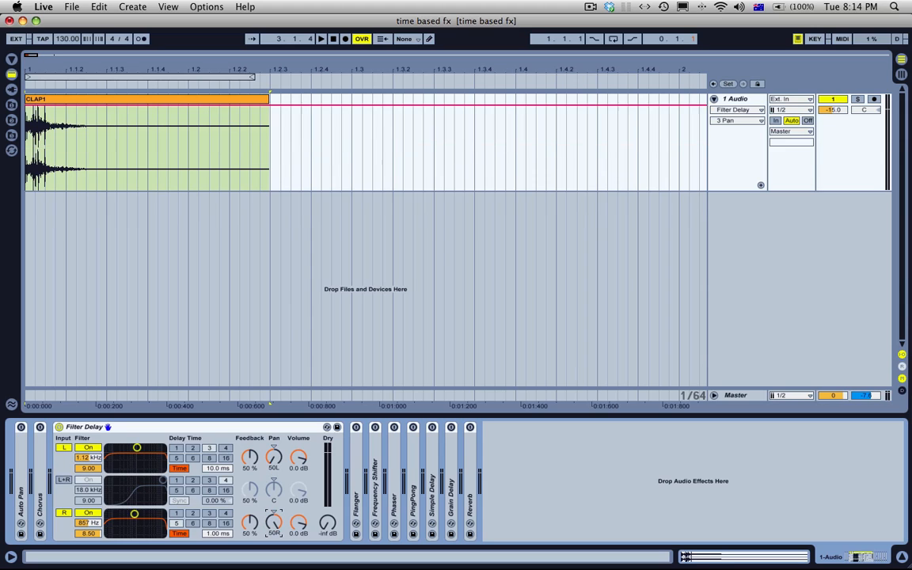
Step: Switch the R and L delays to tempo sync and set the R delay to 2 sixteenths
click(180, 533)
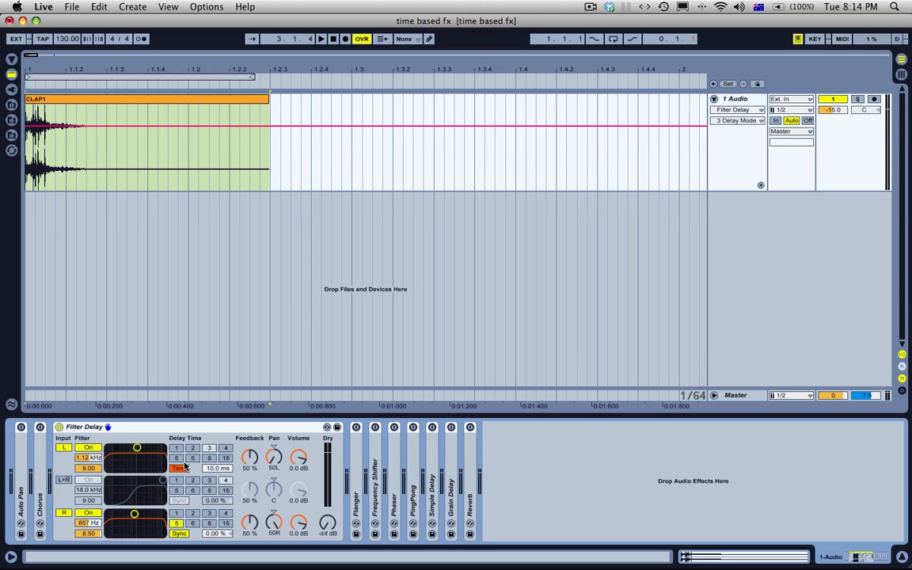
click(183, 468)
click(192, 514)
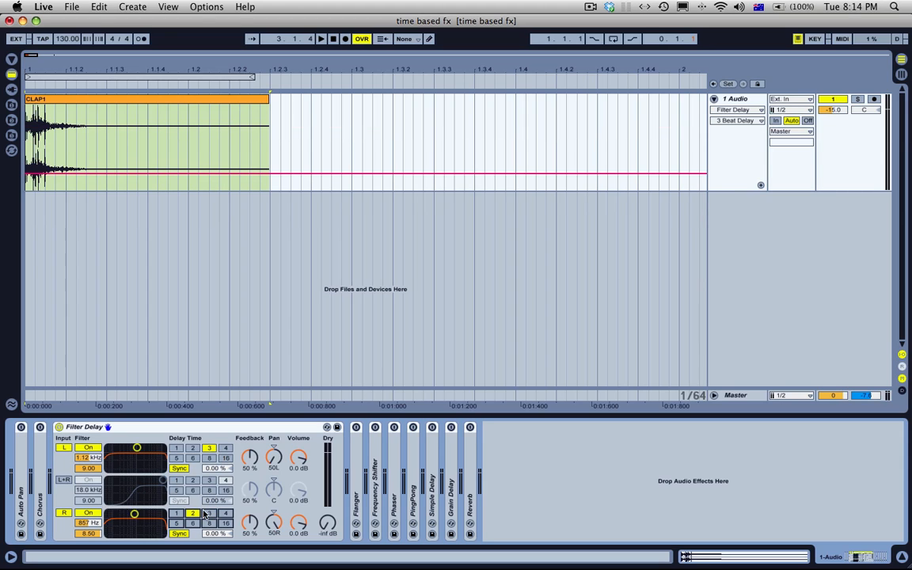
Step: Set the R filter to 6.52 kHz at width 9.00 and the L filter to 169 Hz, and play the clap through them
click(119, 100)
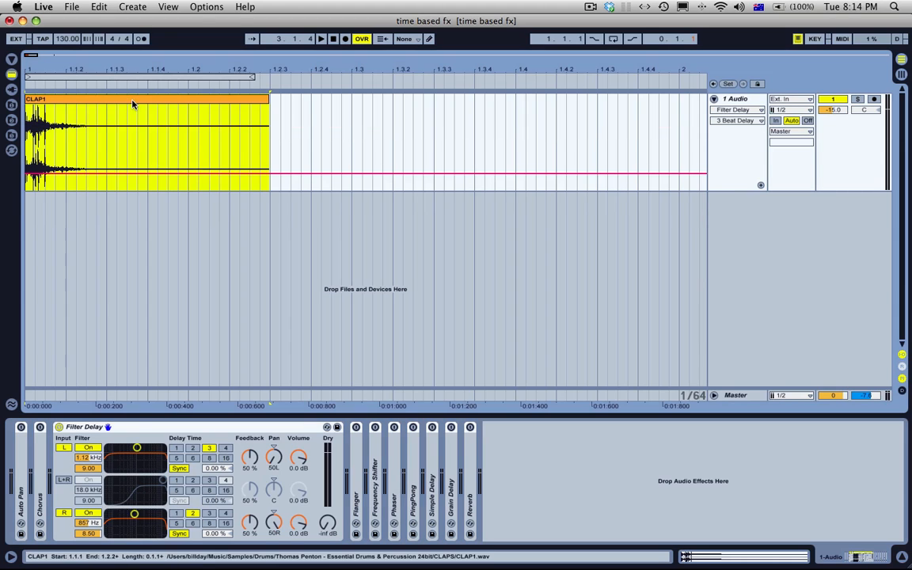
drag(135, 514, 154, 514)
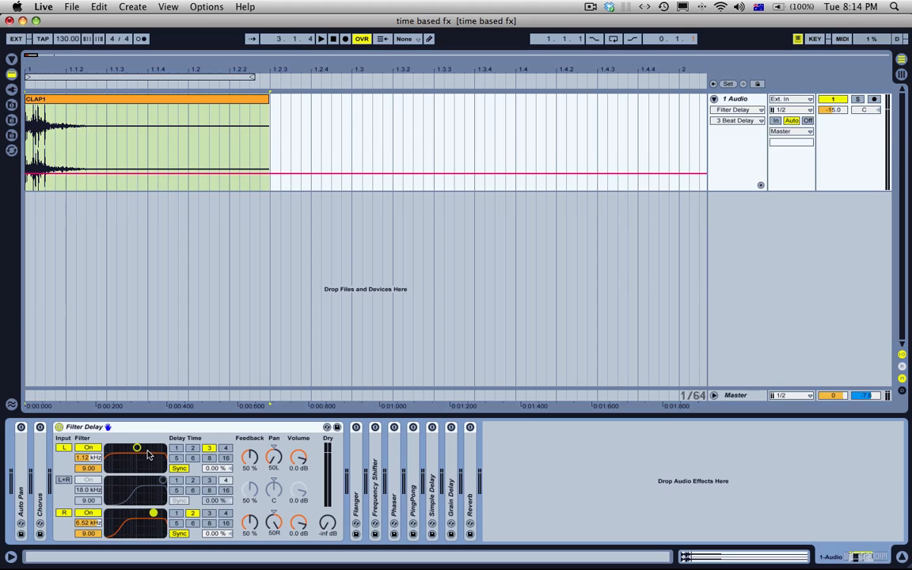
drag(137, 448, 118, 448)
key(space)
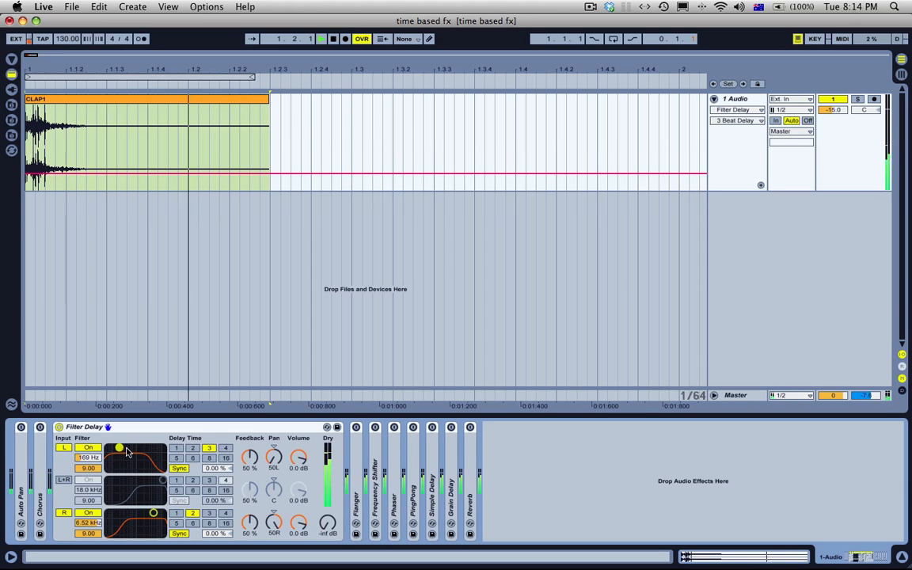
key(space)
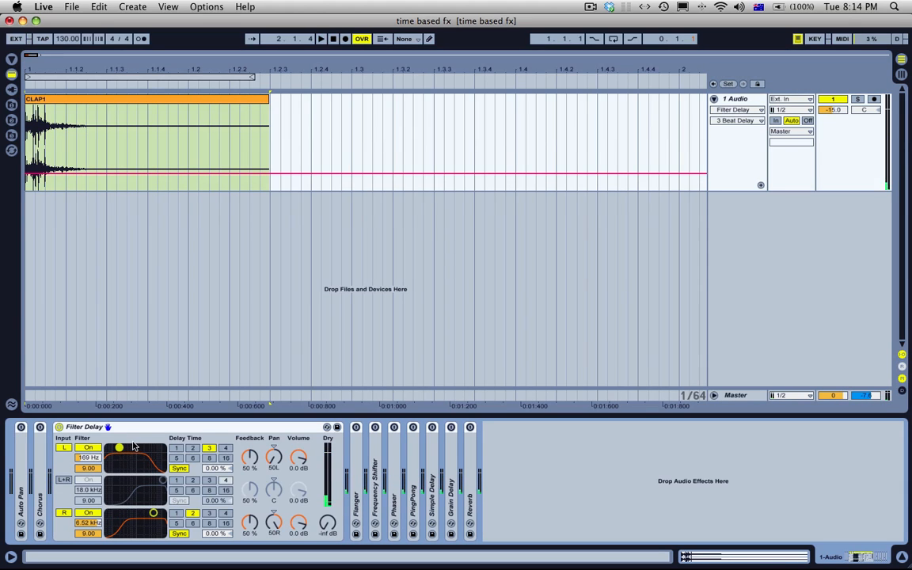
Step: Set the L filter to 1.29 kHz and the R filter to 1.12 kHz, and switch both delays back to Time mode
drag(90, 457, 90, 427)
click(178, 468)
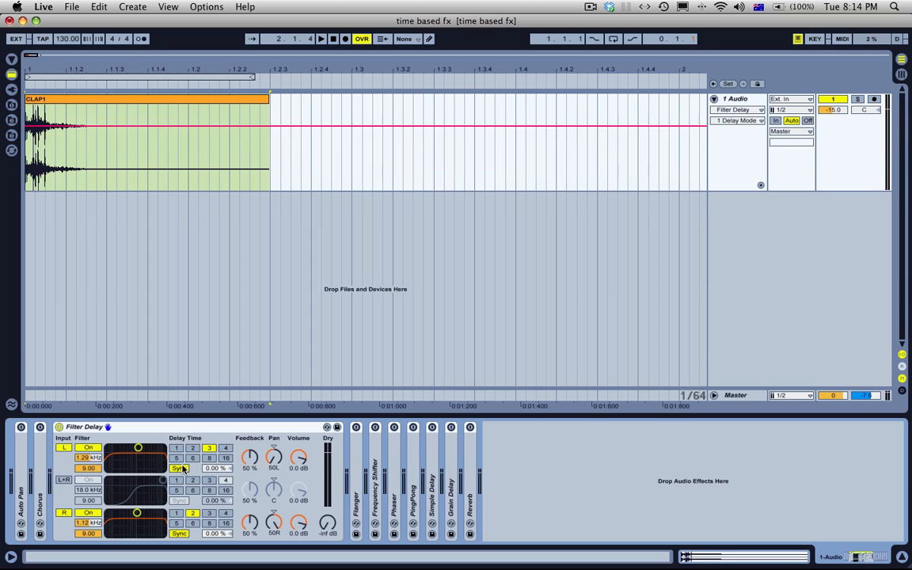
click(180, 533)
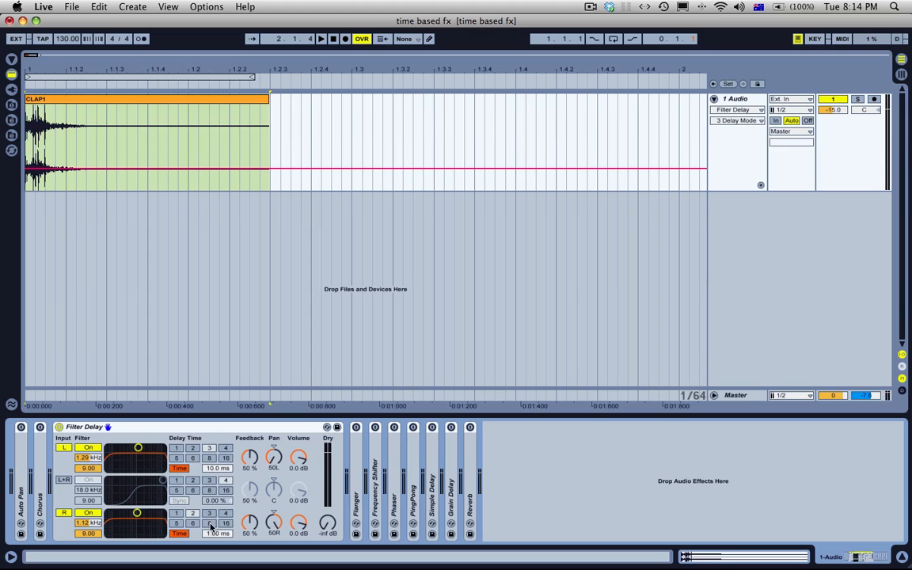
Step: Set the R delay time to 3.00 ms and the L delay time to 6.00 ms, and play the clap
click(214, 534)
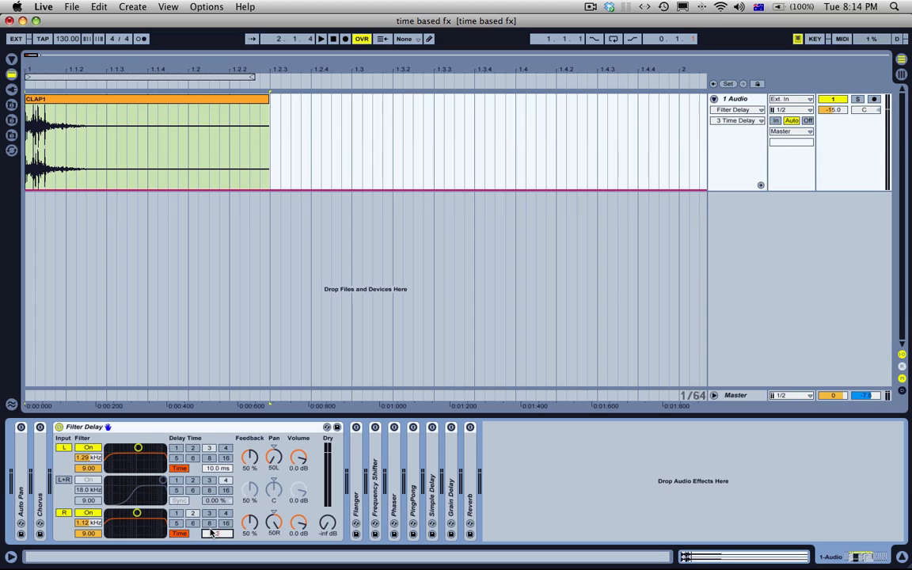
click(227, 468)
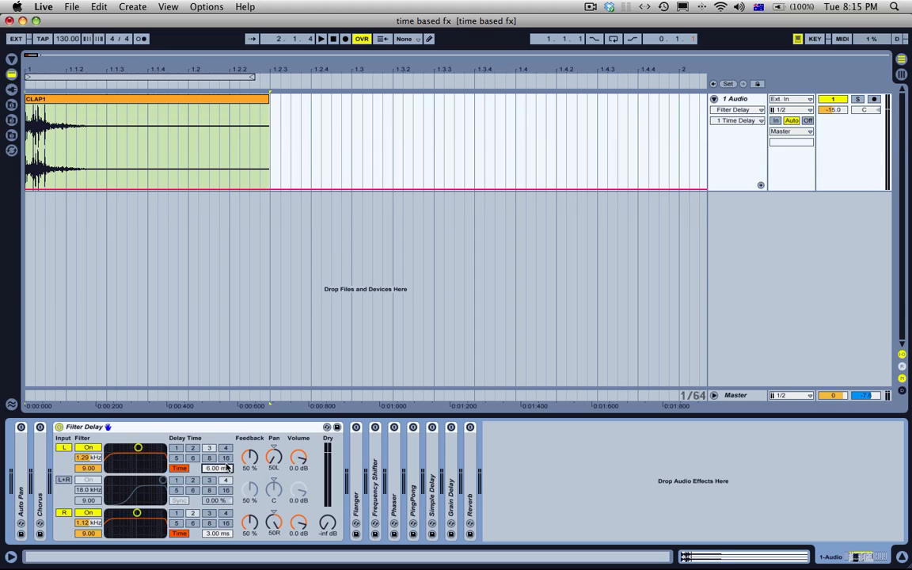
key(space)
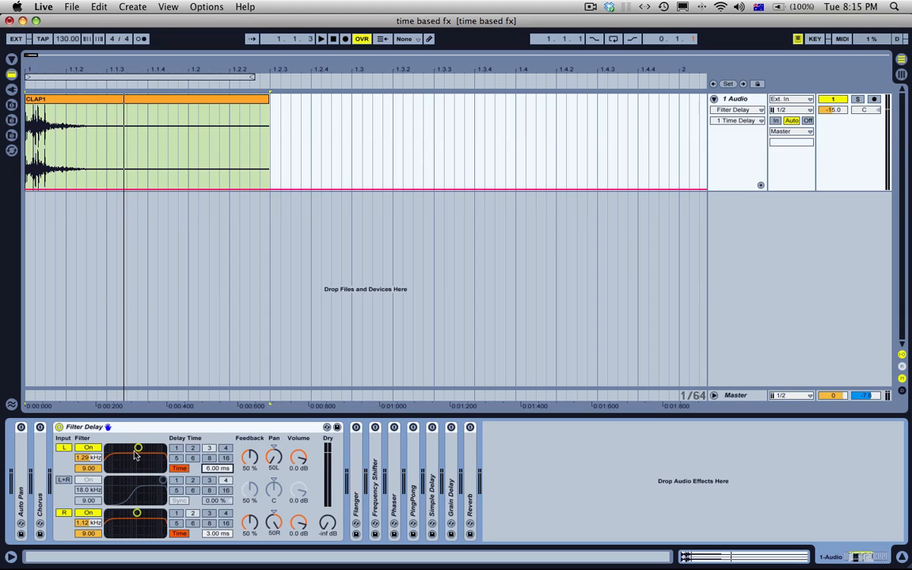
Step: Audition the clap through the Filter Delay with the Dry level at -inf dB
drag(205, 535, 218, 538)
drag(327, 523, 329, 554)
key(space)
key(space)
key(space)
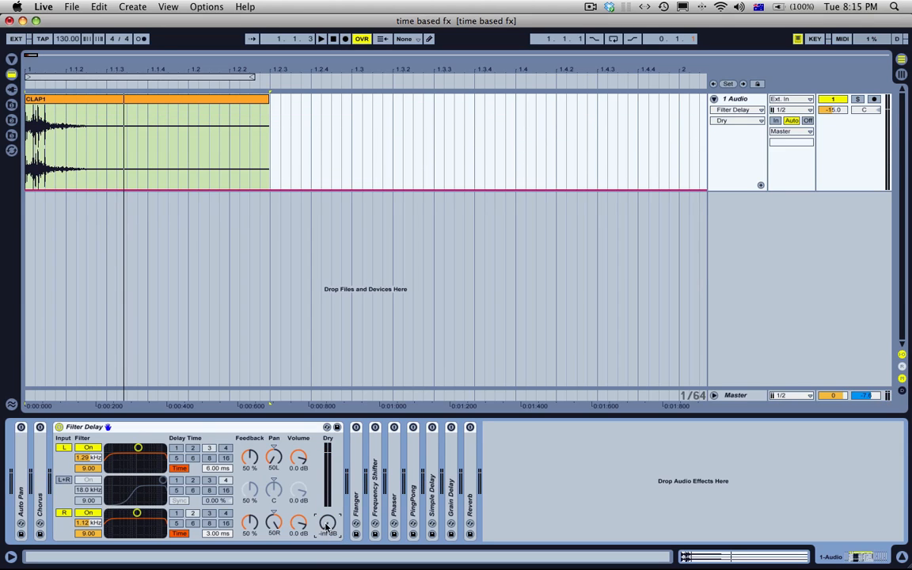
Step: Point out the L and R volume controls, and switch off and collapse the Filter Delay
click(298, 460)
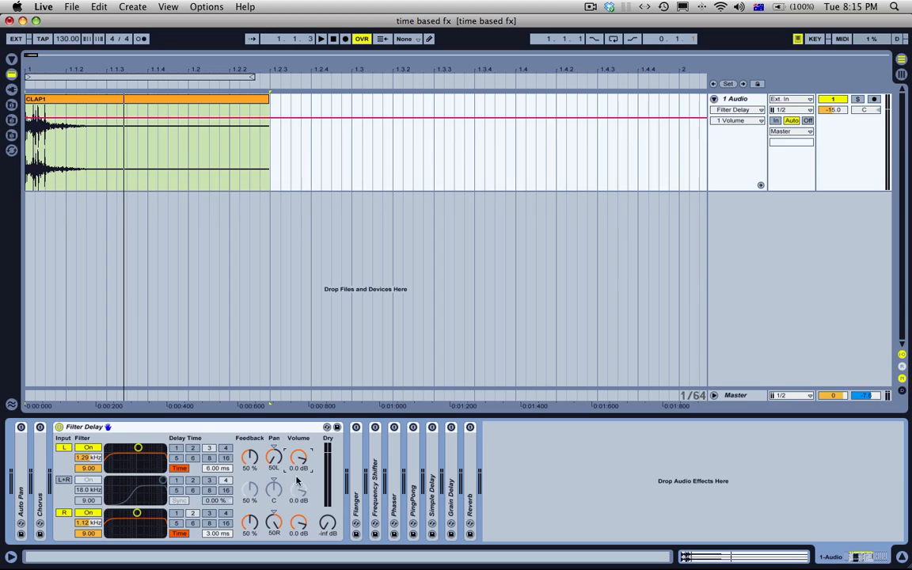
click(301, 520)
double_click(72, 428)
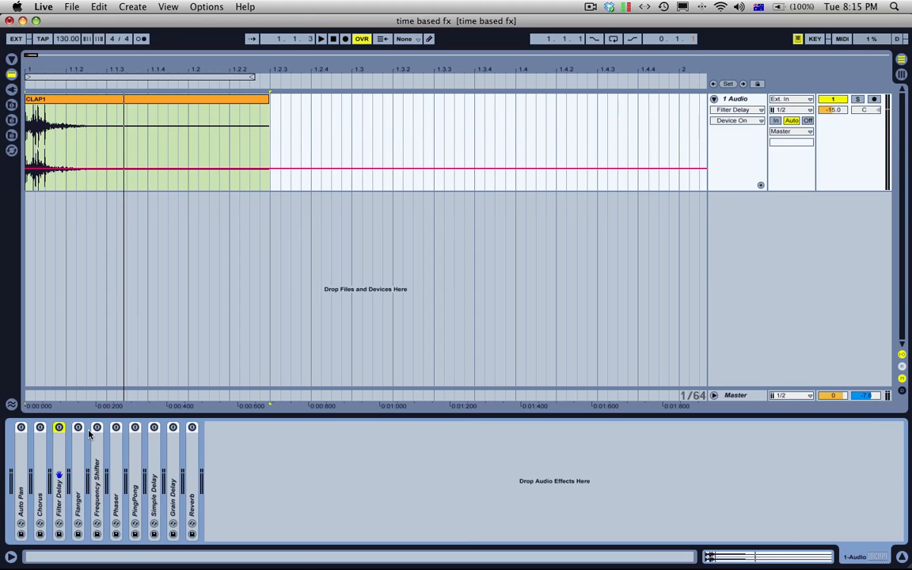
Step: Expand and enable the Flanger, and set its delay time to 7.00 ms at 0.99 feedback
double_click(78, 479)
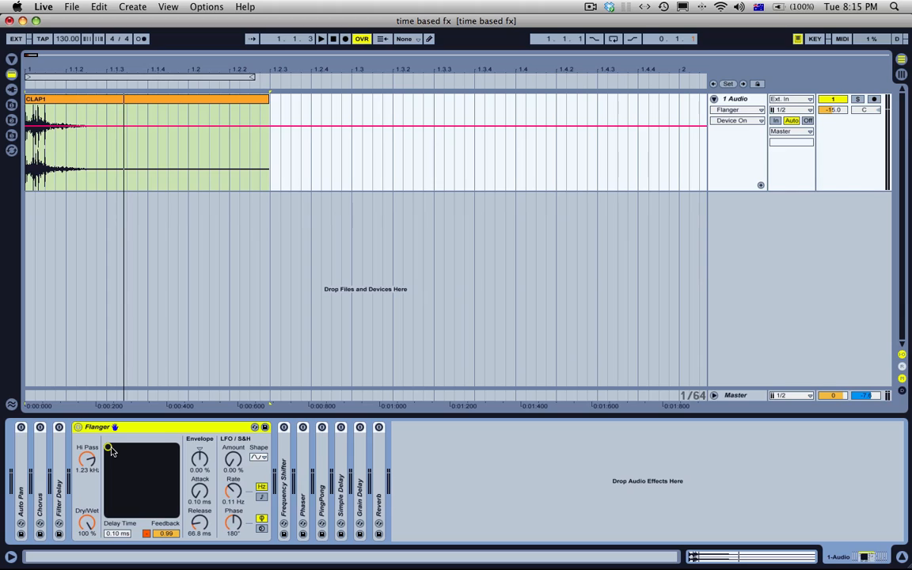
drag(108, 448, 175, 448)
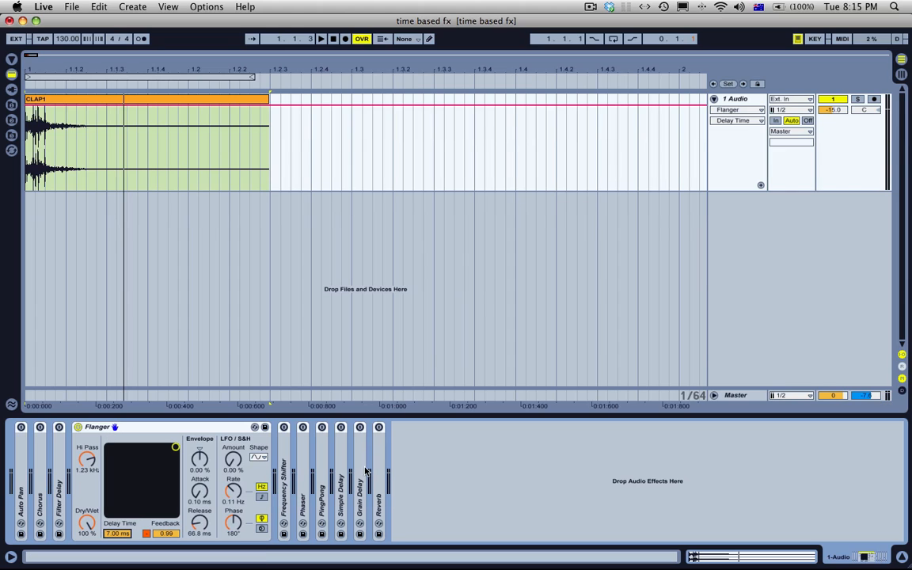
Step: Expand and enable the PingPong delay with a 7.00 ms delay time, and switch the Flanger off
double_click(319, 473)
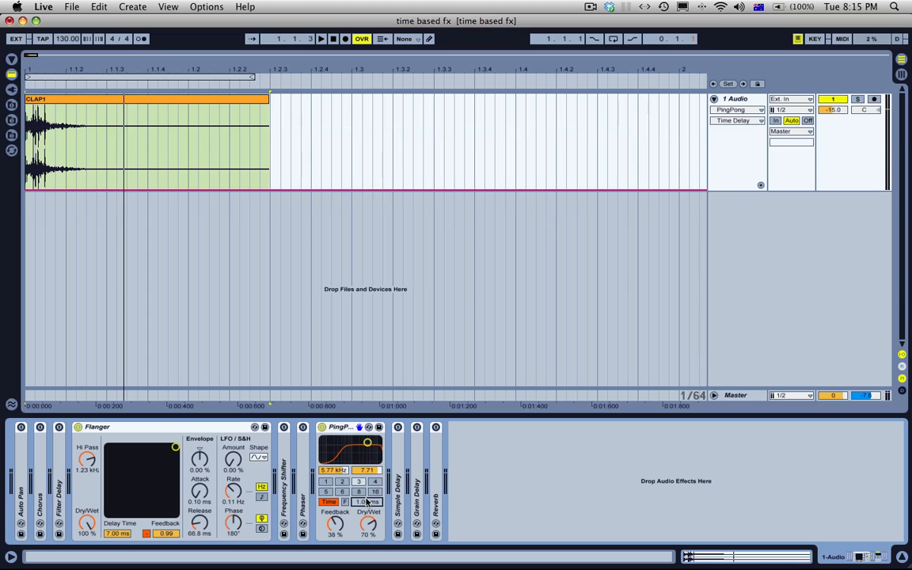
drag(366, 502, 366, 497)
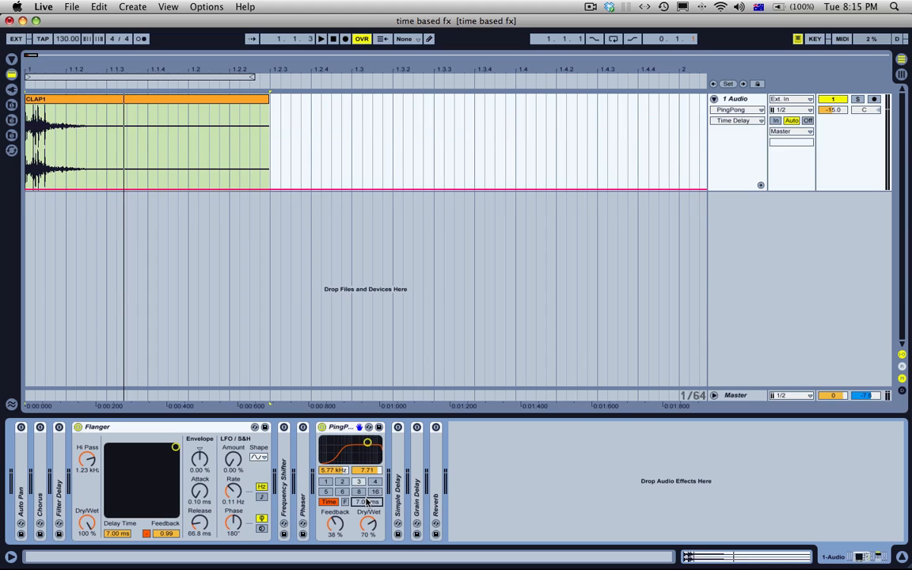
click(78, 427)
Step: Try the PingPong delay's sync and Freeze switches, returning it to unfrozen Time mode
click(328, 503)
click(330, 503)
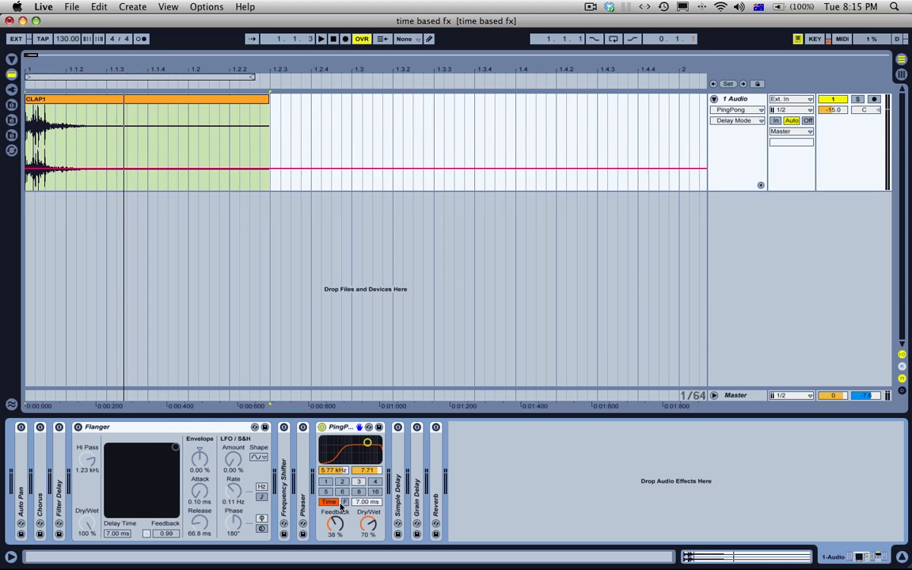
click(346, 503)
click(346, 503)
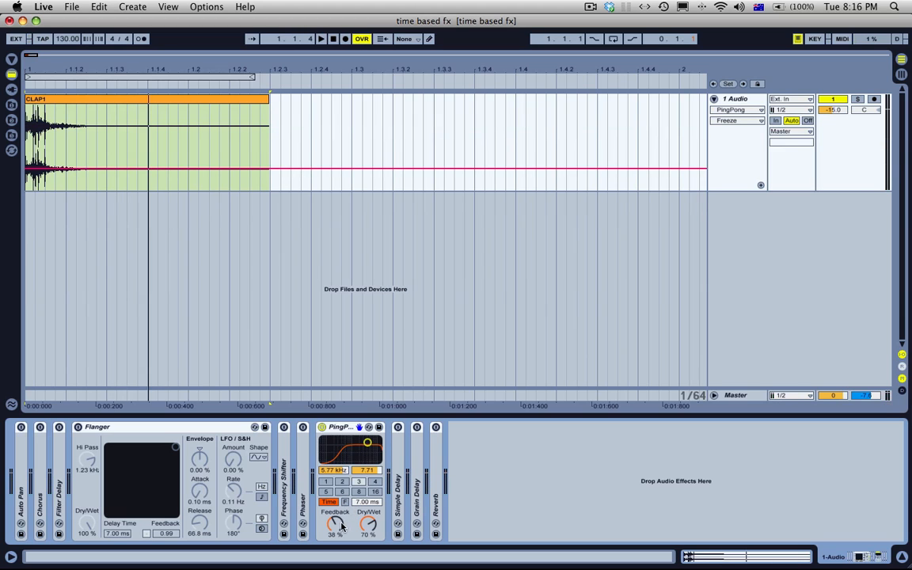
Step: Play the clap with the PingPong feedback raised to 77 %, and switch off and collapse the device
drag(342, 530, 342, 497)
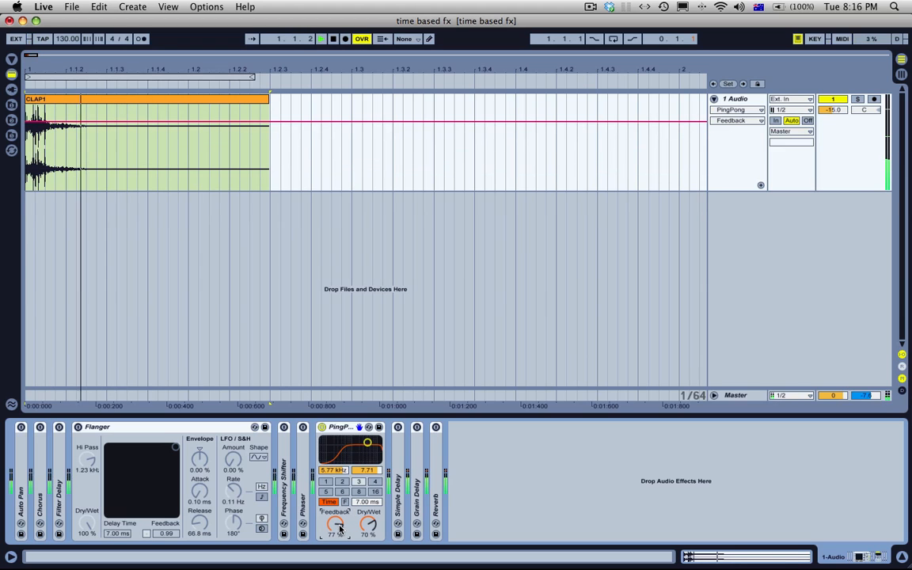
key(space)
click(323, 427)
double_click(335, 428)
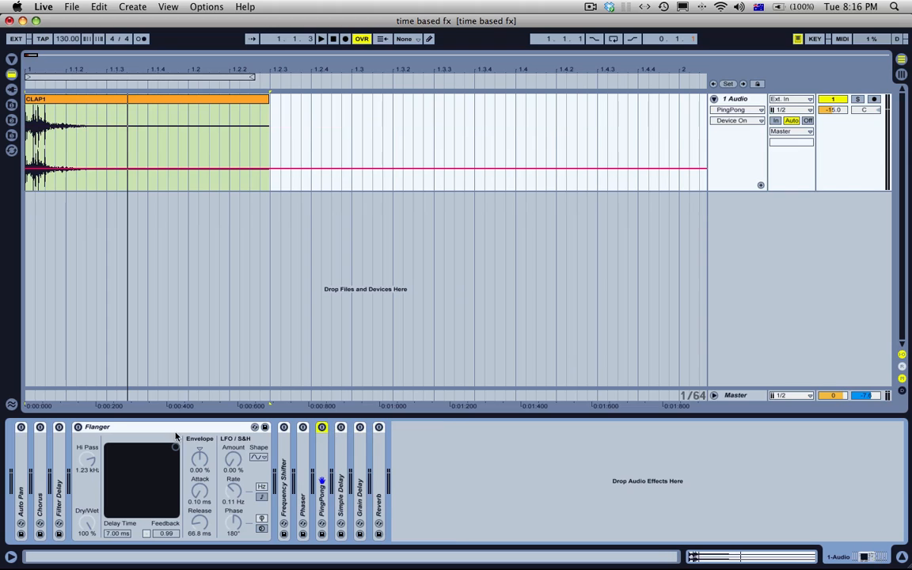
Step: Switch the Flanger on and audition the clap with its Hi Pass at 20.0 Hz and at 1.18 kHz, toggling the device for comparison
click(171, 432)
click(78, 428)
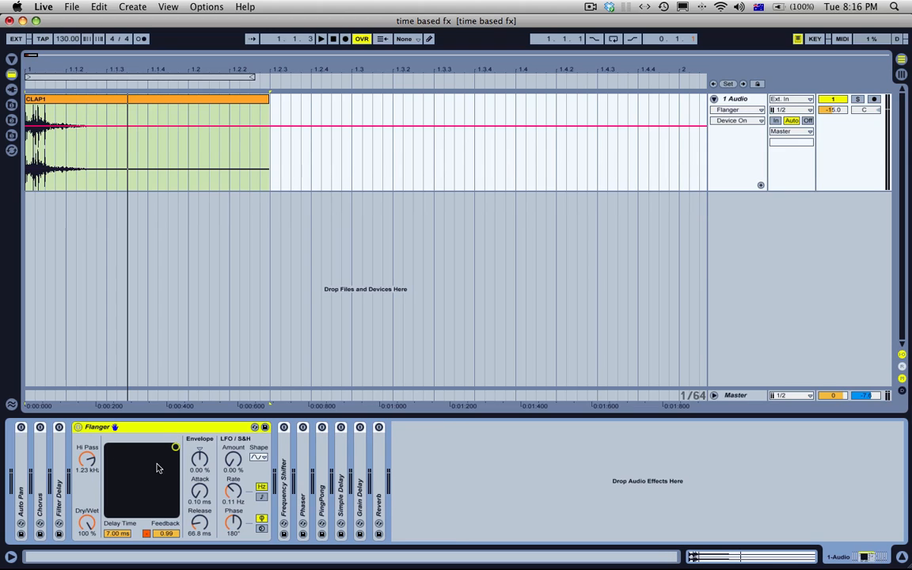
key(space)
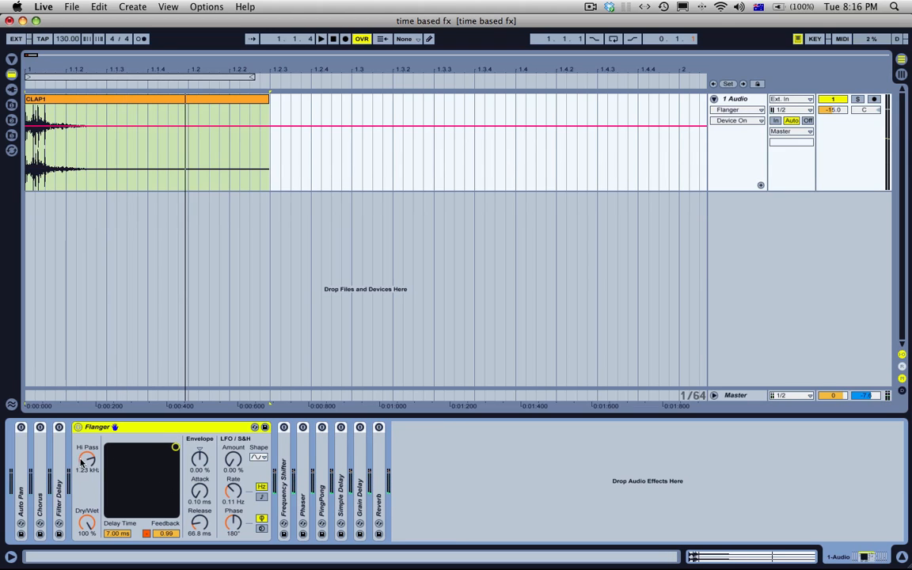
drag(85, 462, 84, 547)
key(space)
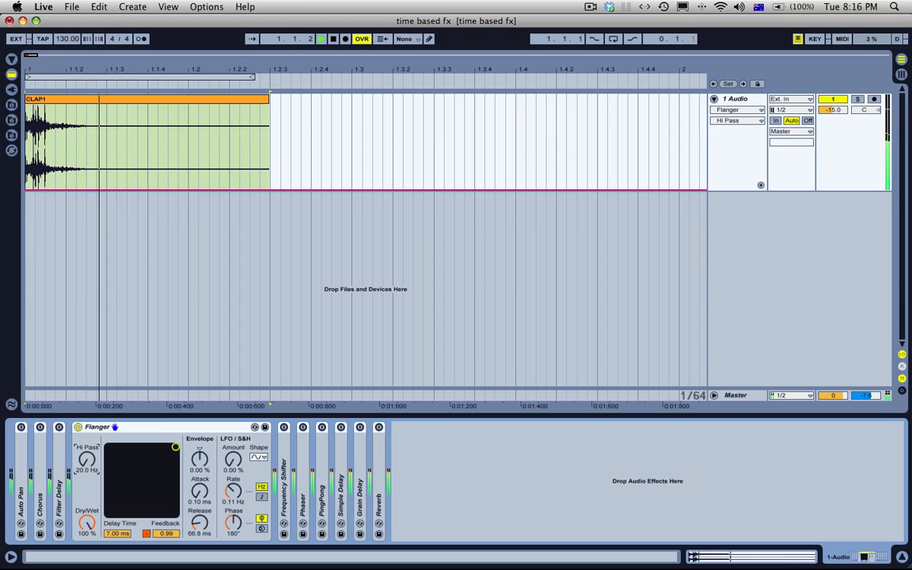
drag(85, 462, 85, 399)
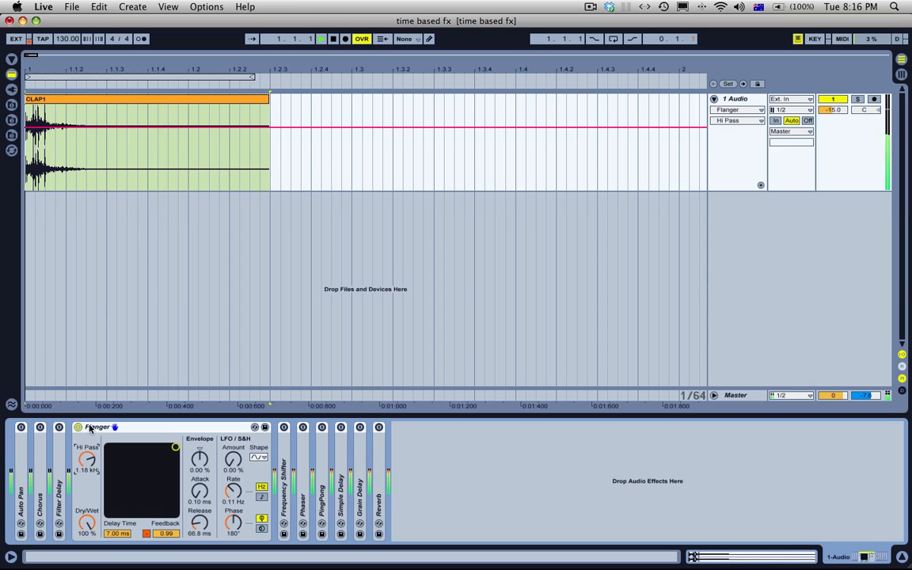
double_click(77, 427)
Step: Compare the Flanger's feedback control with the PingPong delay's feedback, and collapse the PingPong device
click(173, 538)
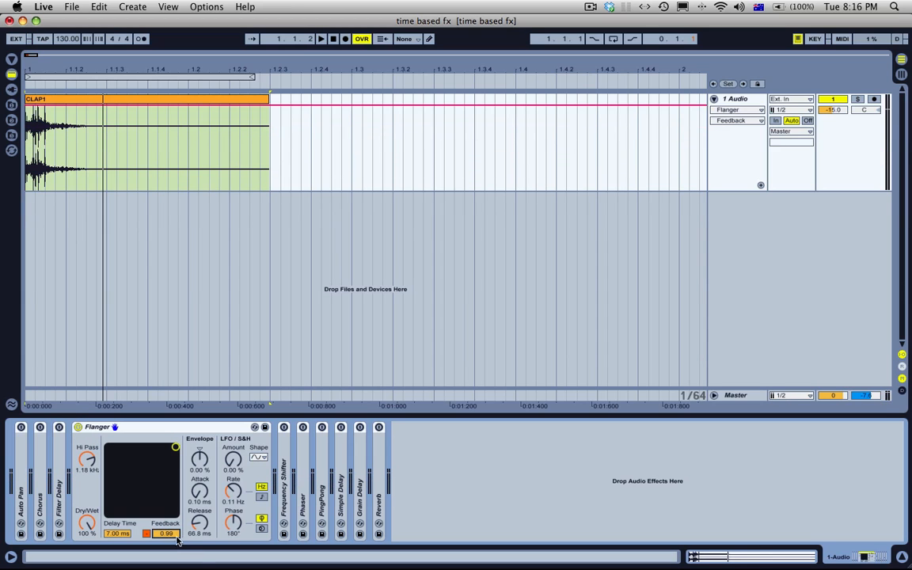
double_click(322, 473)
click(335, 529)
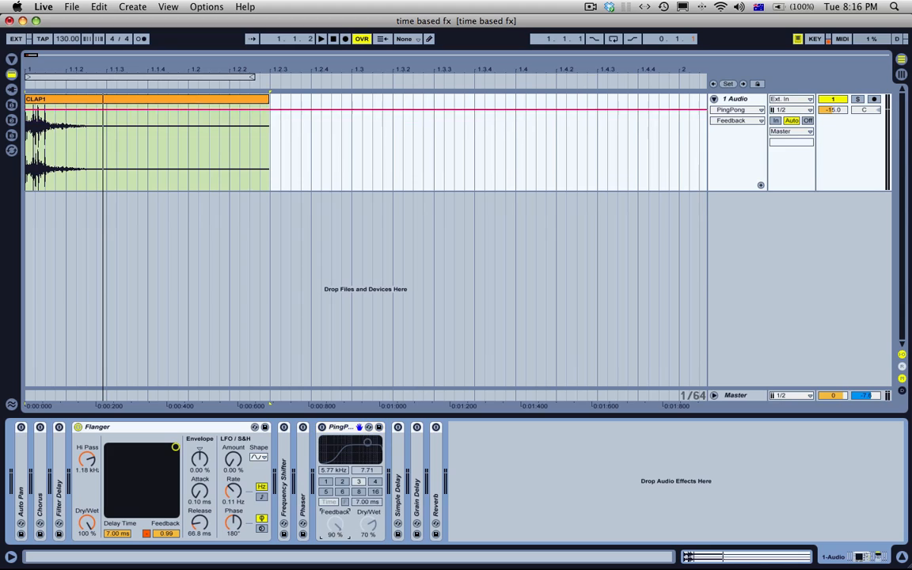
double_click(340, 427)
Step: Set the Flanger's envelope amount to 66.7 % and its release to 98.5 ms, leaving the attack at 0.10 ms
click(186, 428)
drag(202, 464, 202, 431)
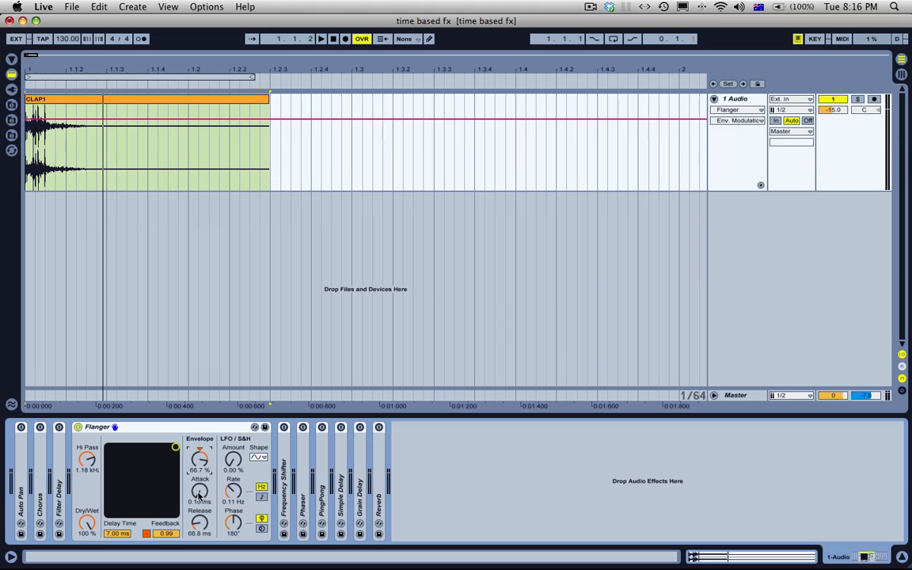
click(198, 496)
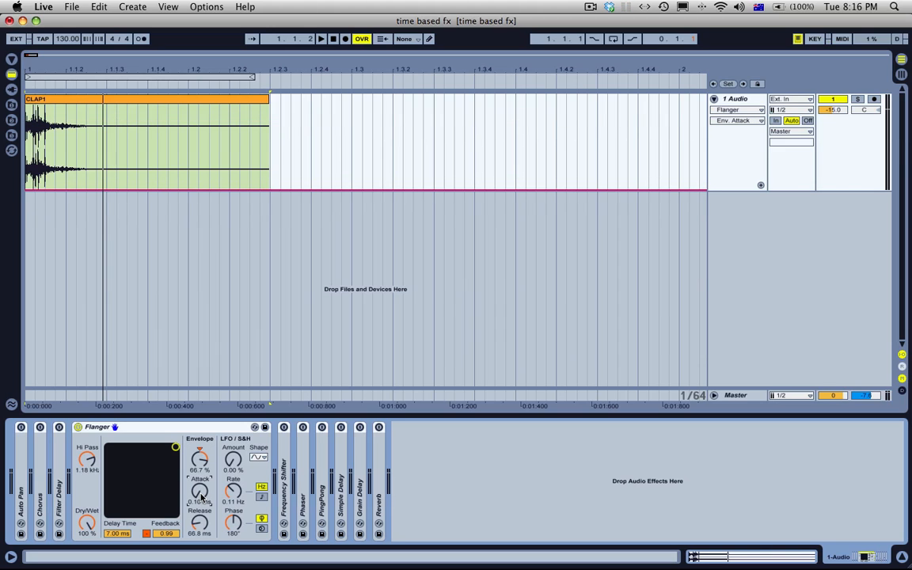
drag(200, 523, 200, 516)
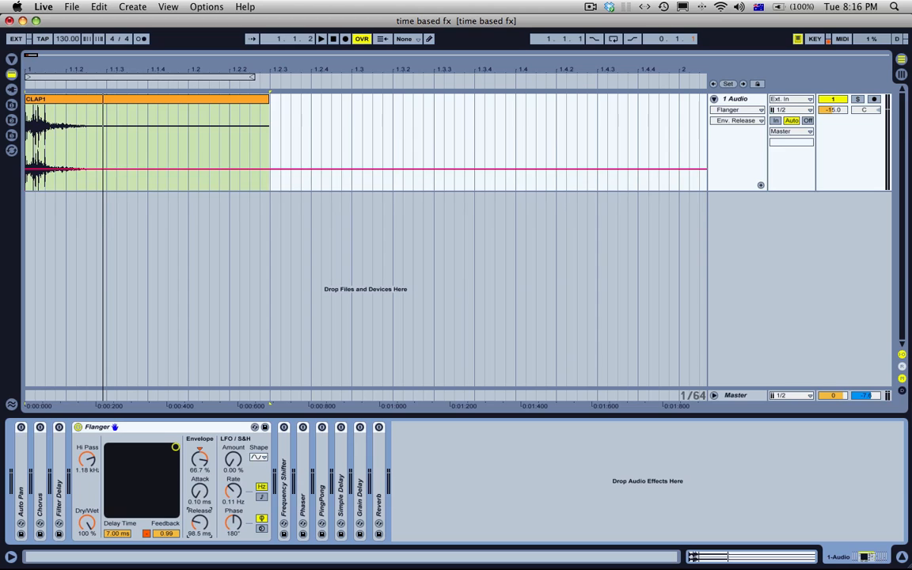
Step: Set the Flanger's delay time to 0.79 ms, its envelope amount to 100 % and its release to 130 ms
drag(31, 66, 31, 135)
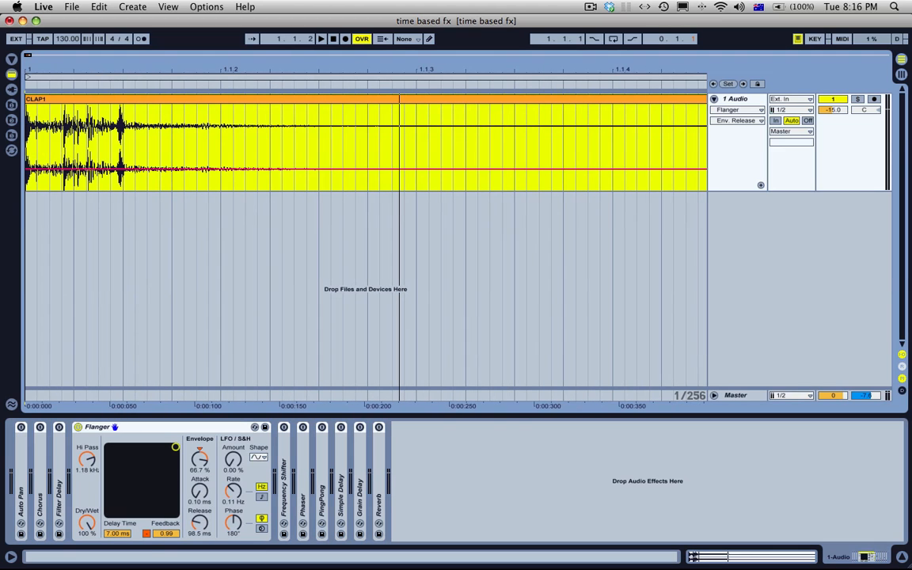
click(200, 526)
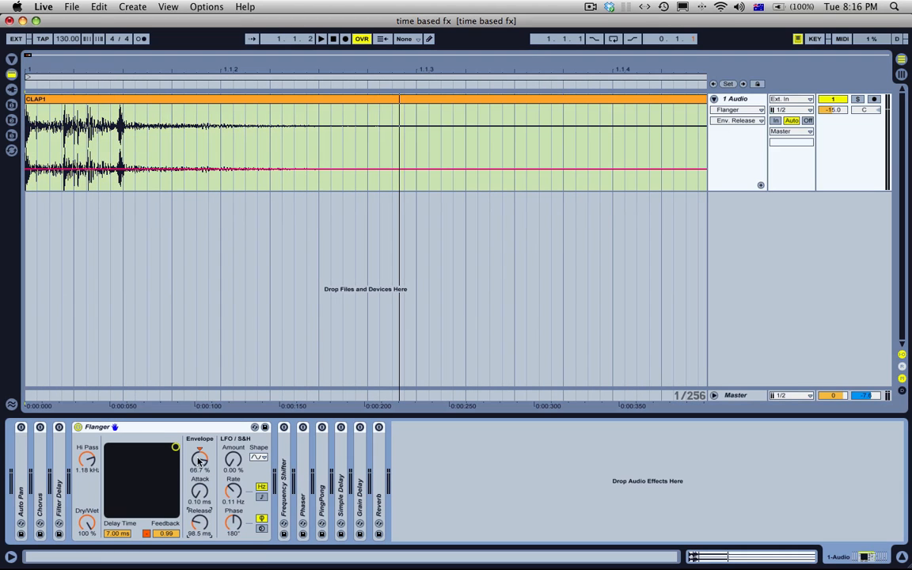
drag(200, 460, 141, 447)
click(119, 534)
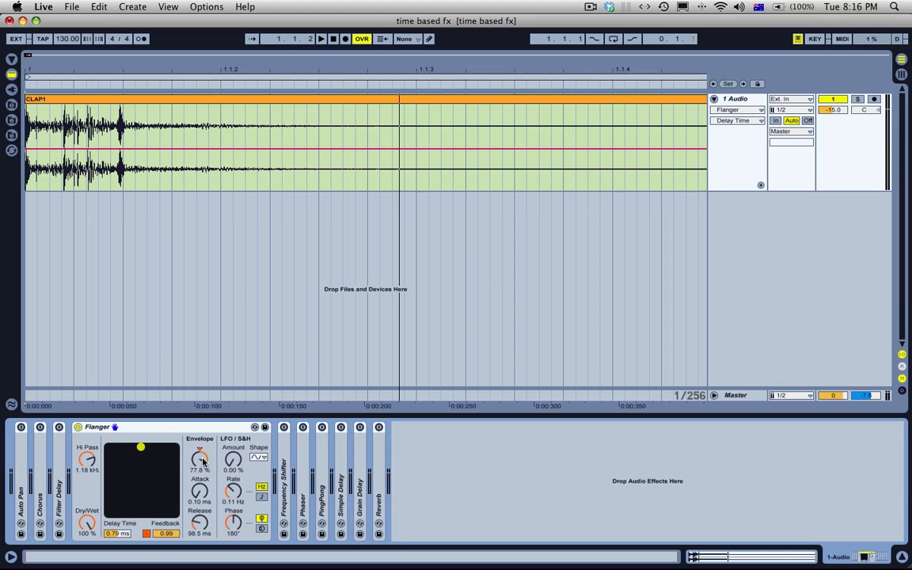
drag(203, 462, 203, 444)
click(201, 485)
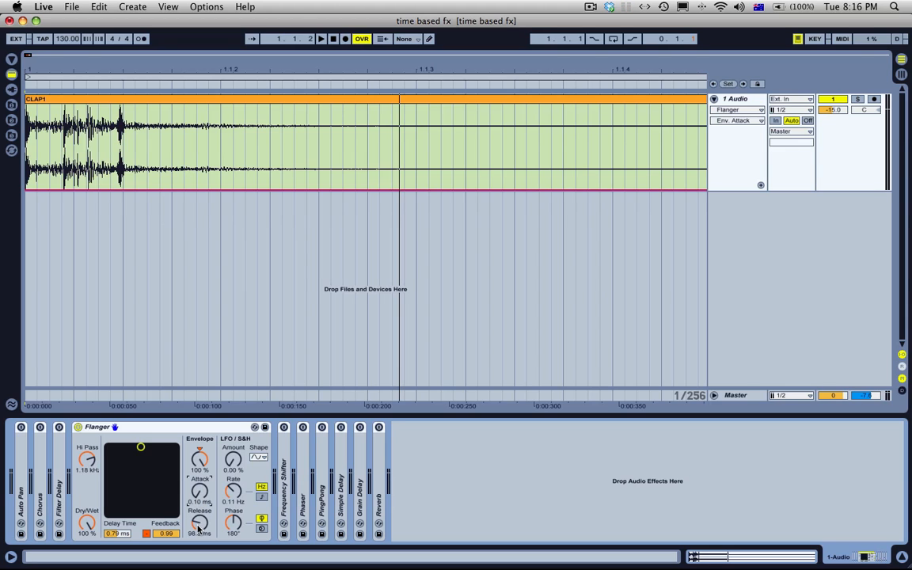
drag(198, 528, 198, 517)
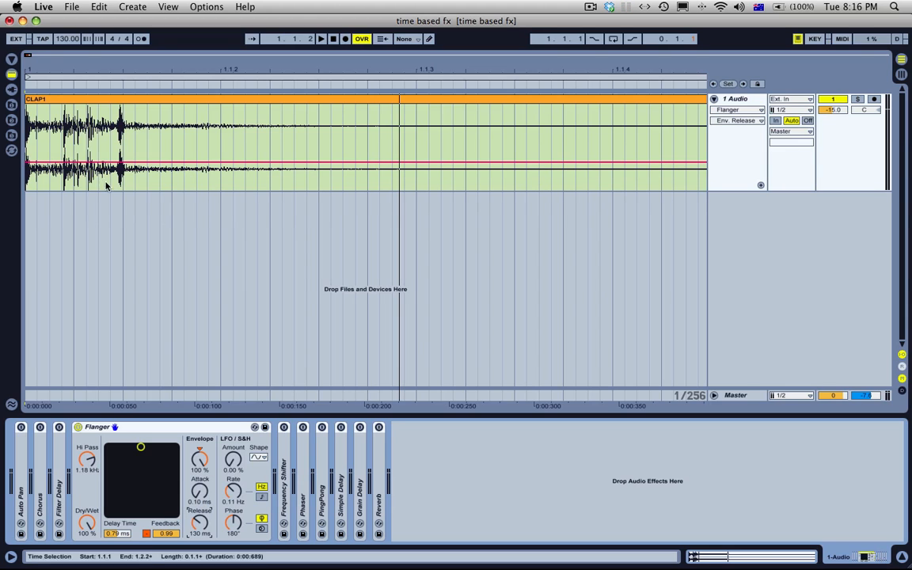
Step: Play the clap through the Flanger with the full envelope amount and short delay time
click(43, 101)
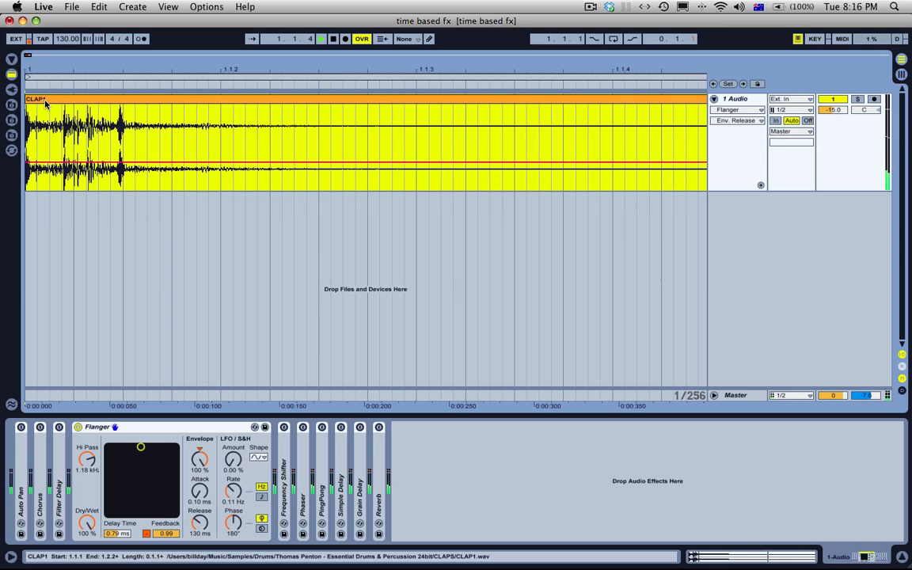
key(space)
click(67, 177)
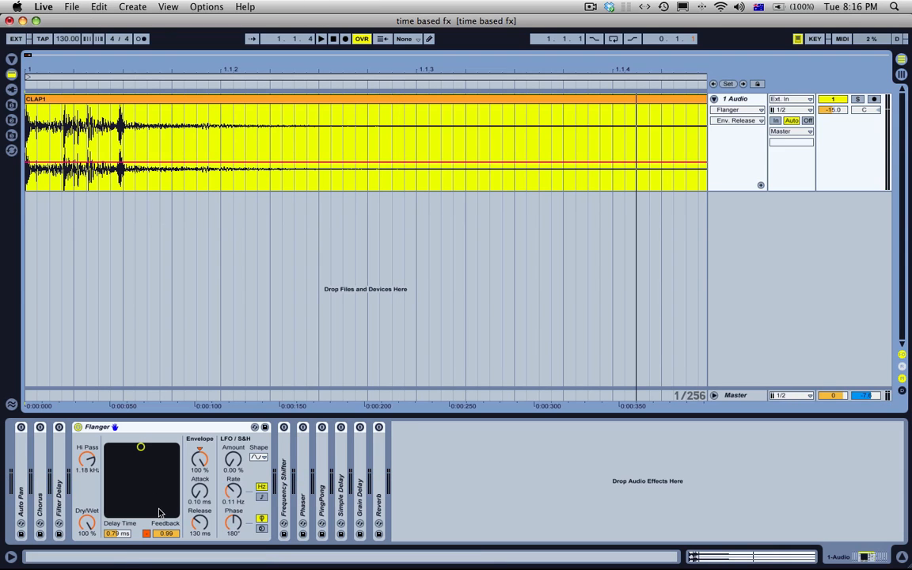
Step: Draw Flanger delay-time automation rising from 0.81 ms at the clap's start to 7.00 ms at about 0.14 s
click(123, 535)
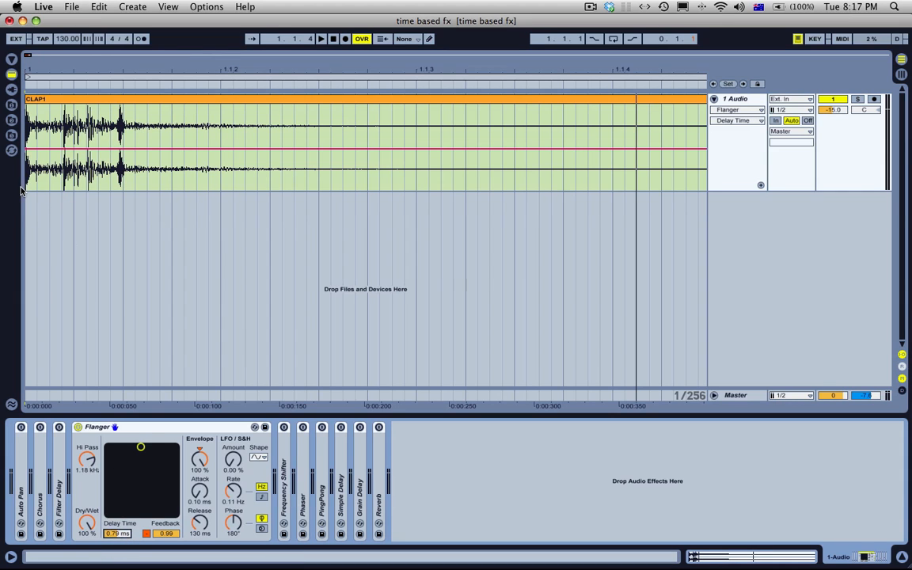
click(27, 148)
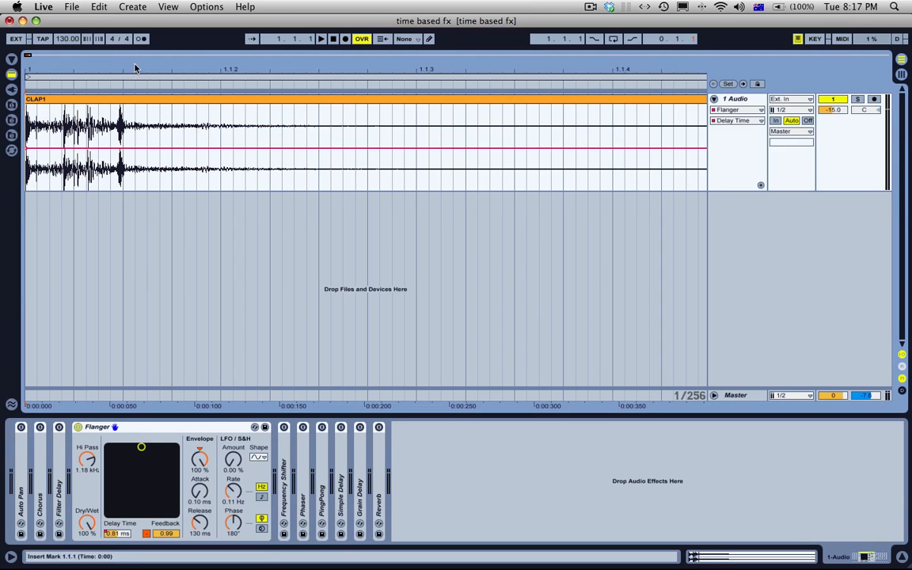
drag(101, 68, 102, 92)
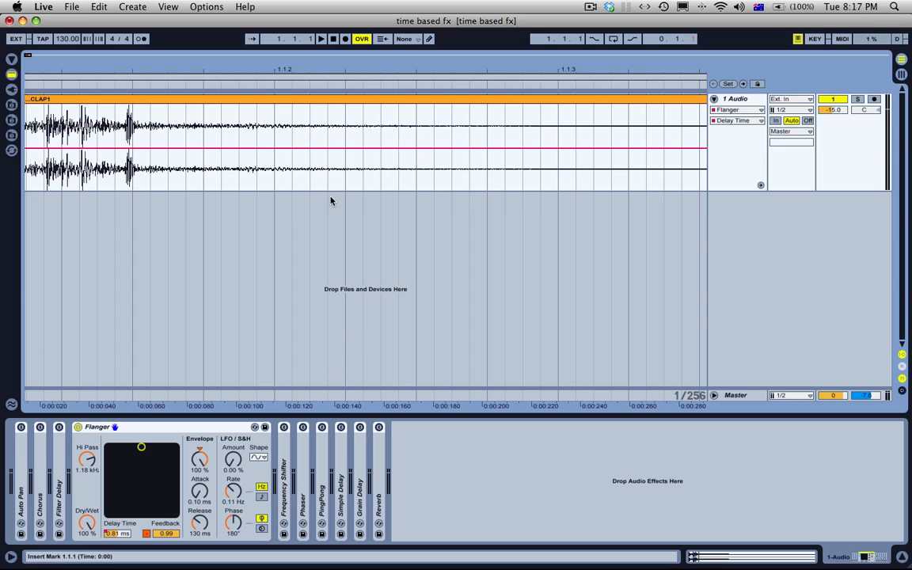
click(328, 148)
drag(328, 149, 328, 104)
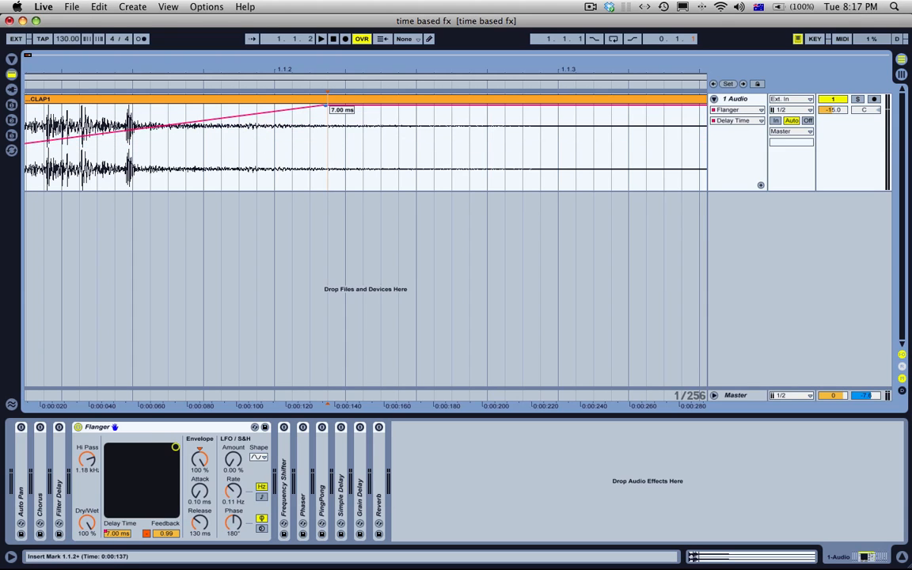
Step: Reset the Flanger's envelope amount to 0.00 % and play the clap with the rising delay-time ramp
click(200, 449)
click(200, 450)
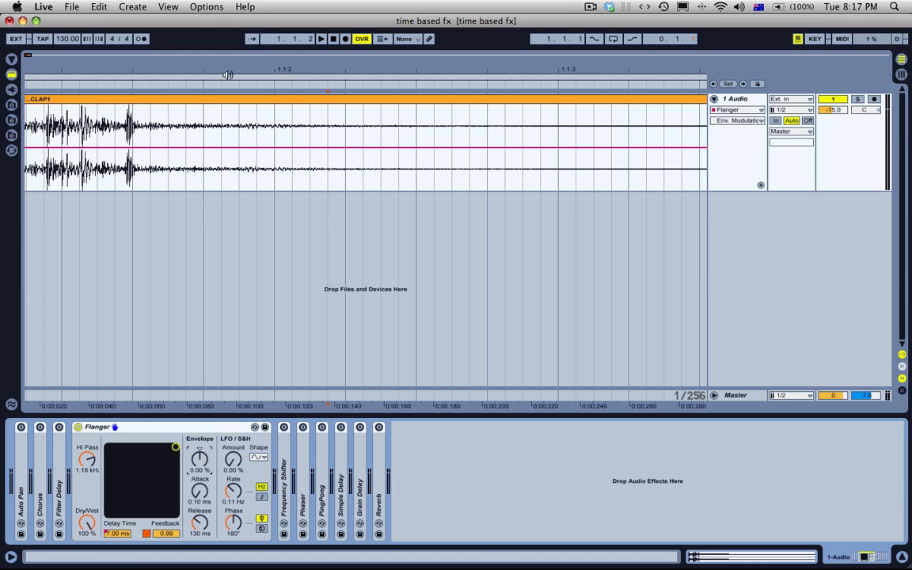
click(224, 104)
key(space)
click(223, 97)
key(space)
key(space)
key(space)
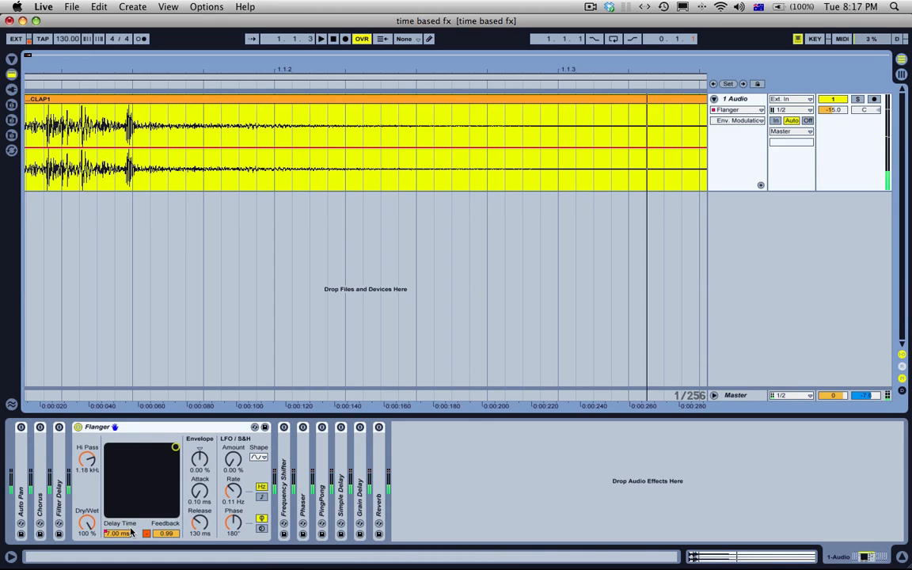
Step: Reshape the delay-time automation to start high and fall to a low value at about 0.16 s
click(127, 533)
click(90, 99)
key(minus)
key(minus)
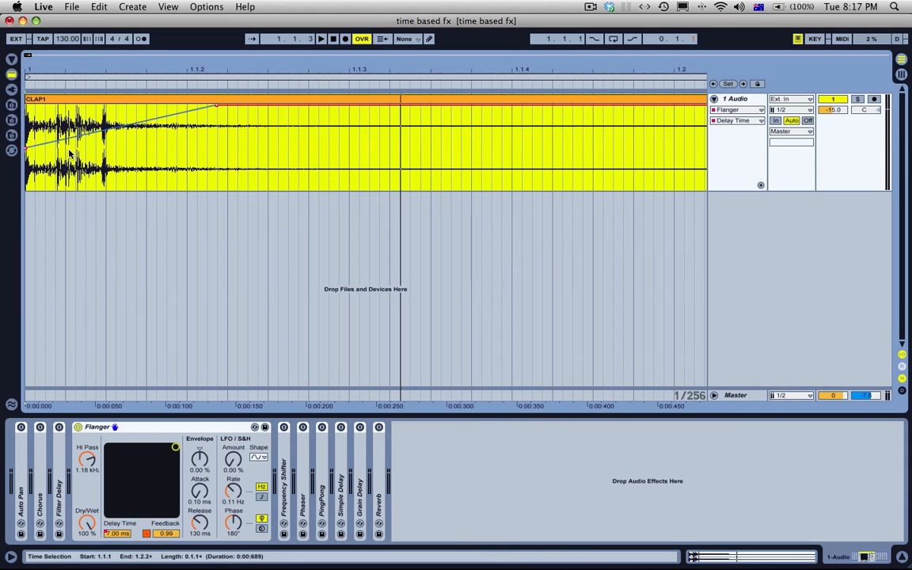
click(85, 154)
drag(28, 149, 27, 106)
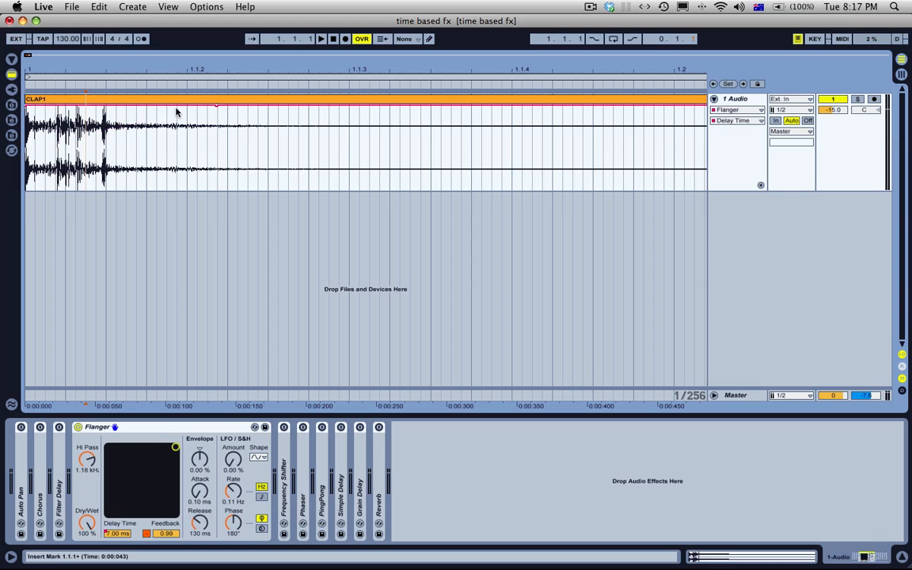
drag(217, 106, 247, 161)
Step: Play the clap repeatedly with the falling delay-time curve and undo the curve edits
click(210, 99)
key(space)
key(space)
key(space)
key(space)
key(space)
key(space)
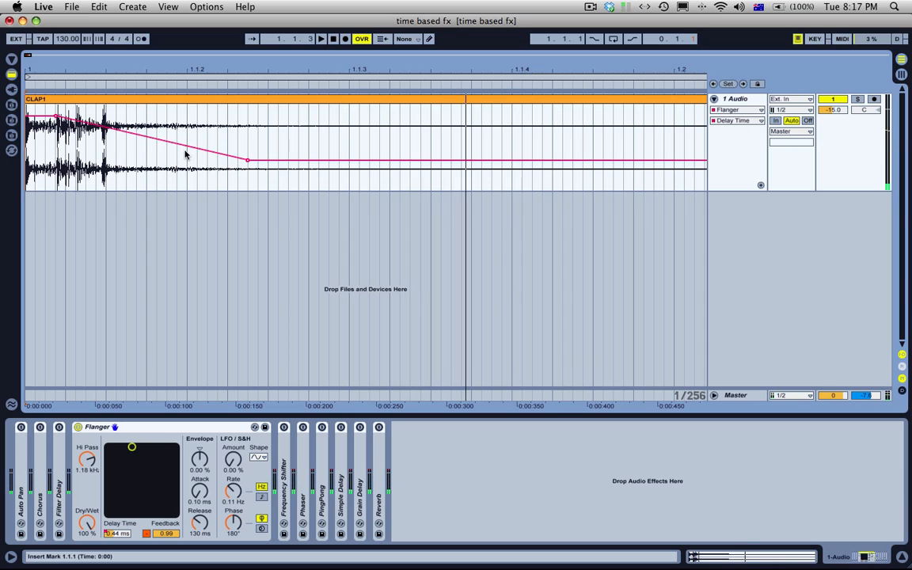
key(super+z)
key(super+z)
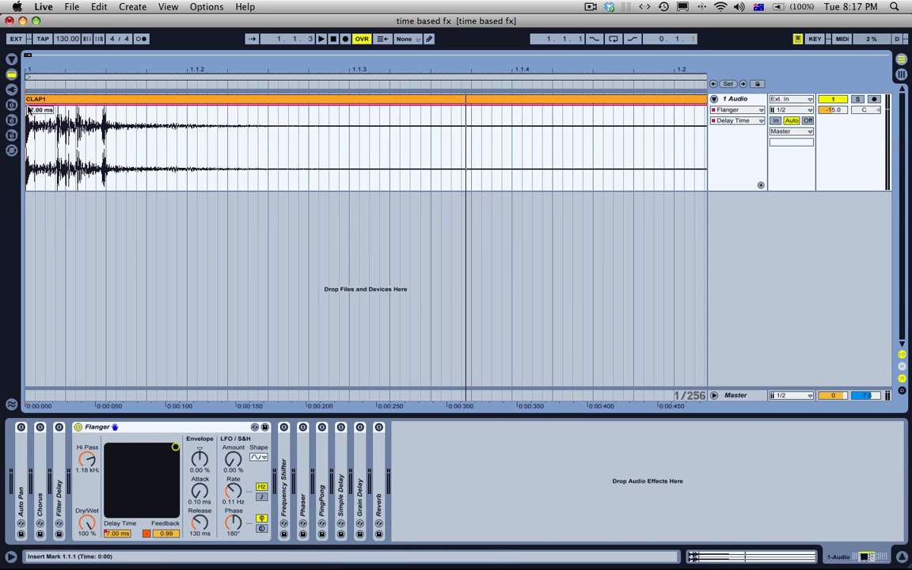
Step: Play the clap and set the Flanger's envelope amount to 100 %, attack to 11.7 ms and release to 400 ms
drag(205, 454, 205, 373)
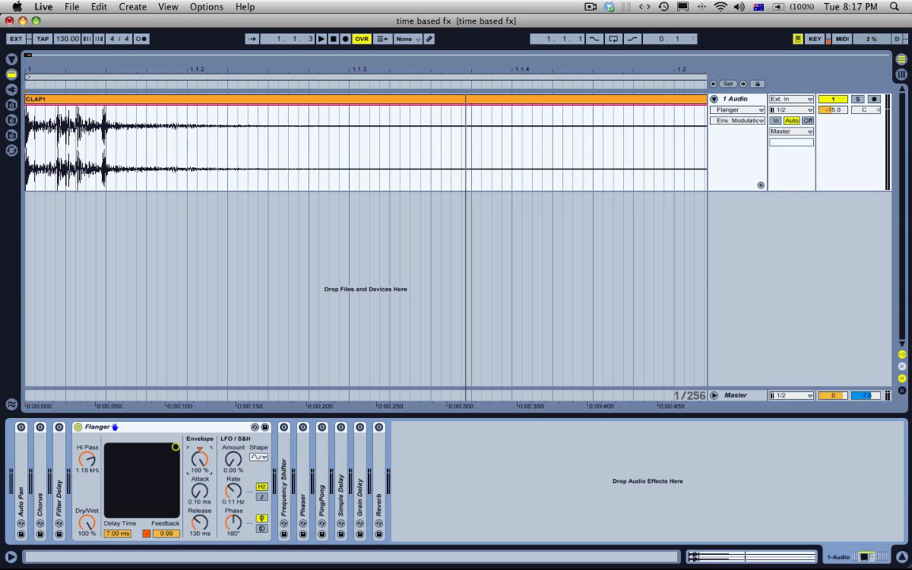
click(199, 492)
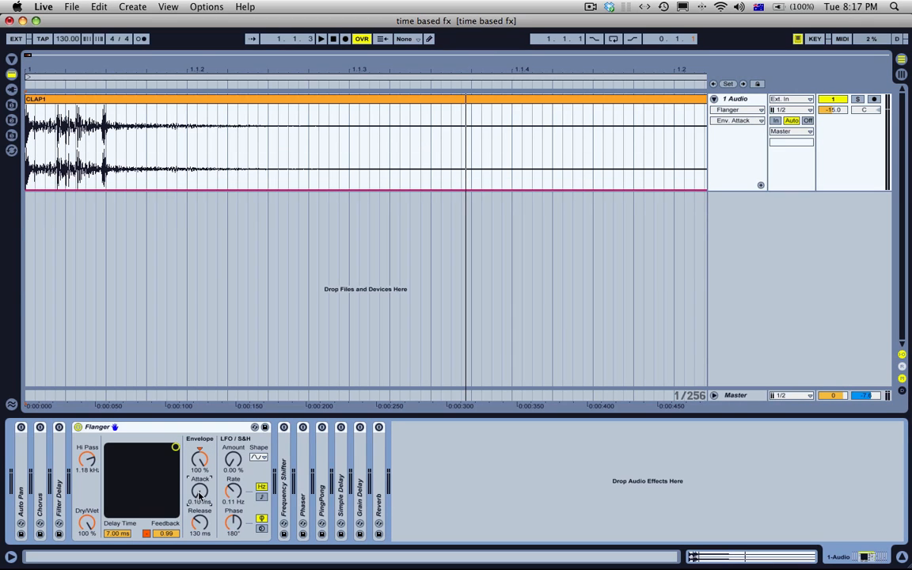
key(space)
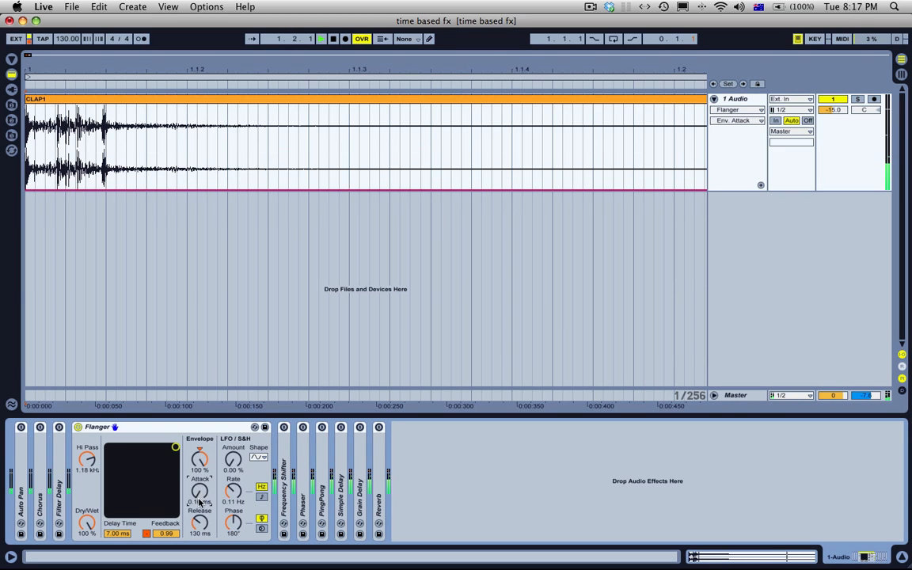
drag(199, 493, 200, 524)
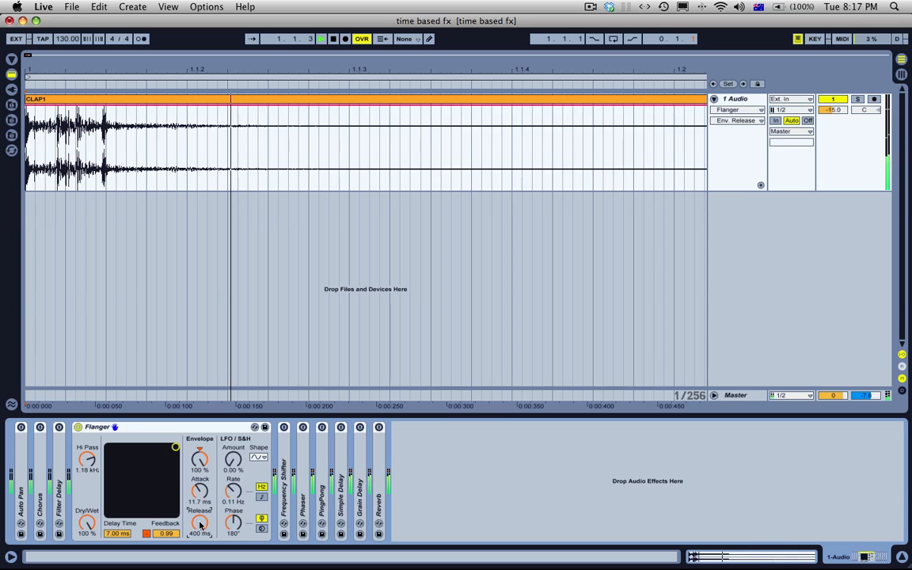
Step: Audition the clap with the Flanger's feedback polarity switched to positive, and restore it to negative
click(147, 535)
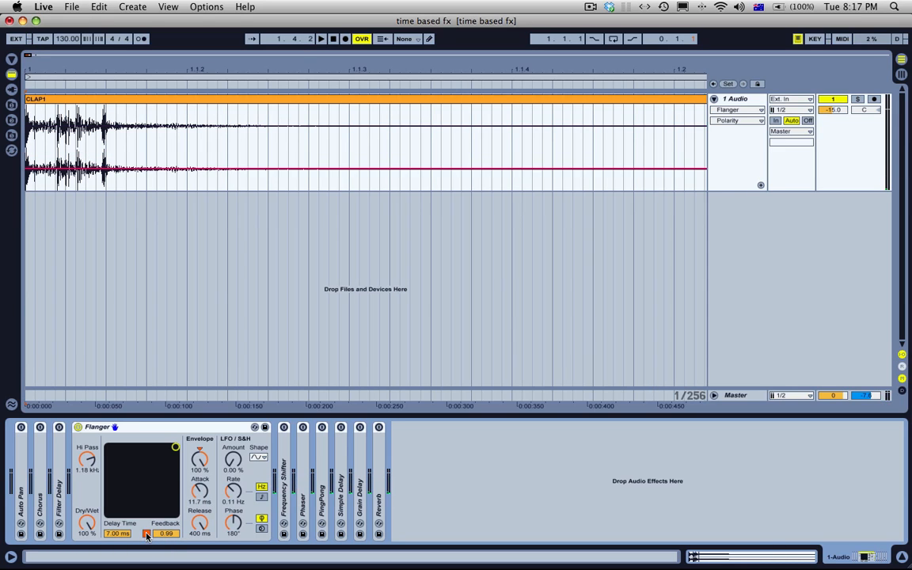
key(space)
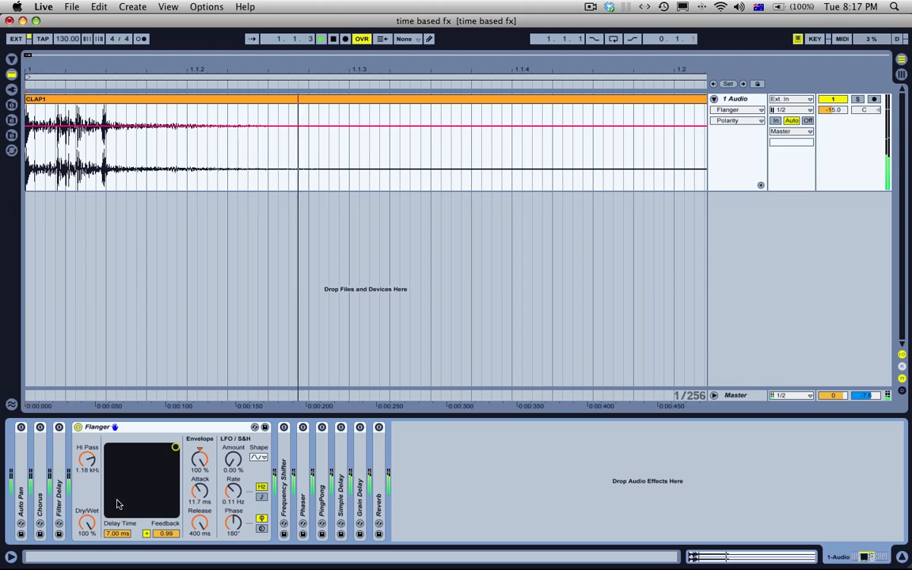
click(147, 534)
Step: Lower the Flanger's delay time to 0.46 ms and its feedback to 0.69 while auditioning the clap
drag(118, 534, 119, 567)
drag(172, 536, 172, 548)
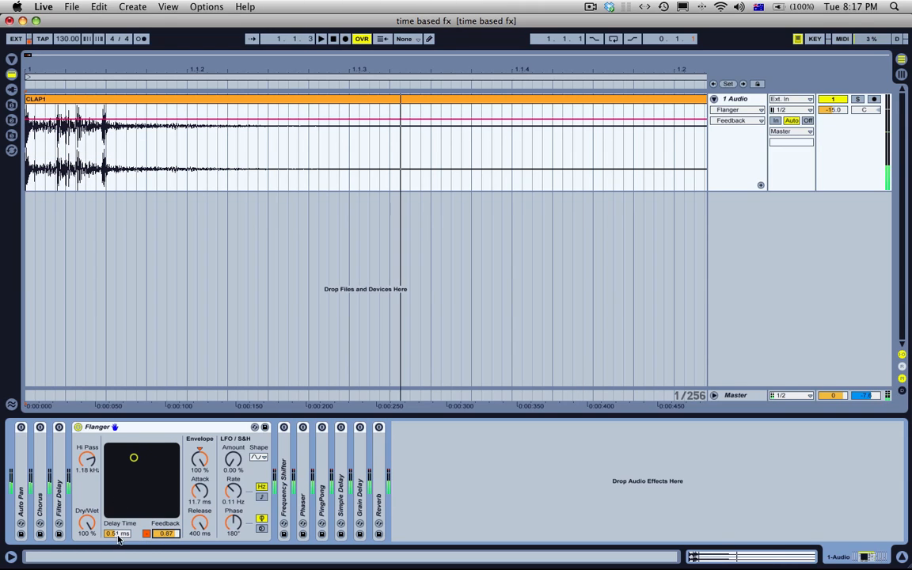
drag(118, 535, 159, 549)
key(space)
Step: Select the first 29 ms of the clap and duplicate that slice repeatedly along the track
drag(79, 141, 27, 141)
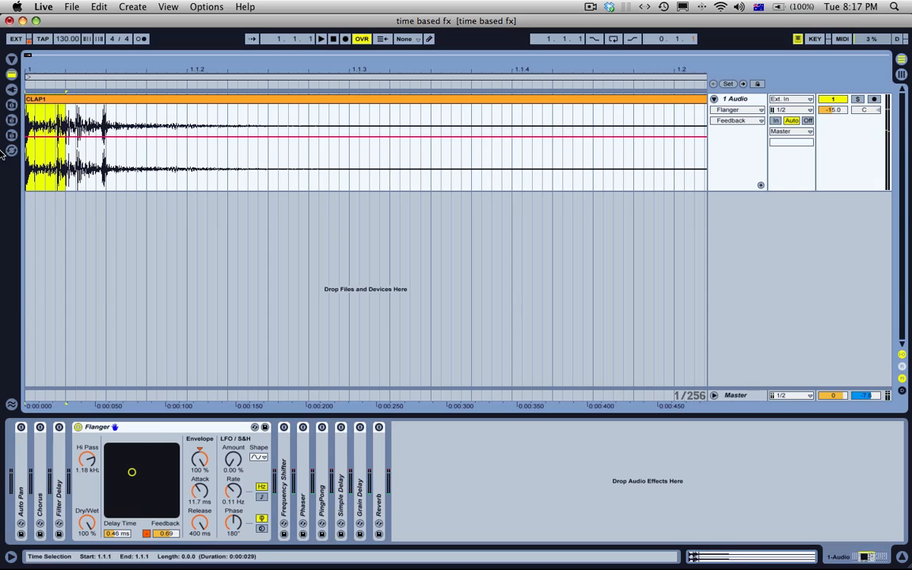
key(super+d)
key(super+d)
key(super+d)
key(super+d)
shift+click(55, 100)
key(super+d)
key(super+d)
key(super+d)
key(super+d)
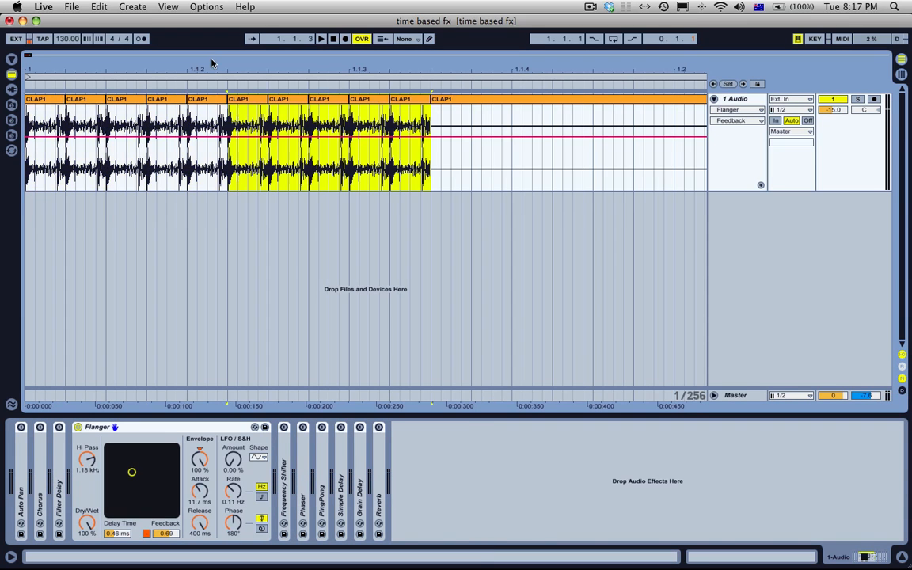
Step: Loop the whole run of clap slices, duplicate the last slice to fill the loop, and play it
drag(212, 67, 225, 28)
key(super+a)
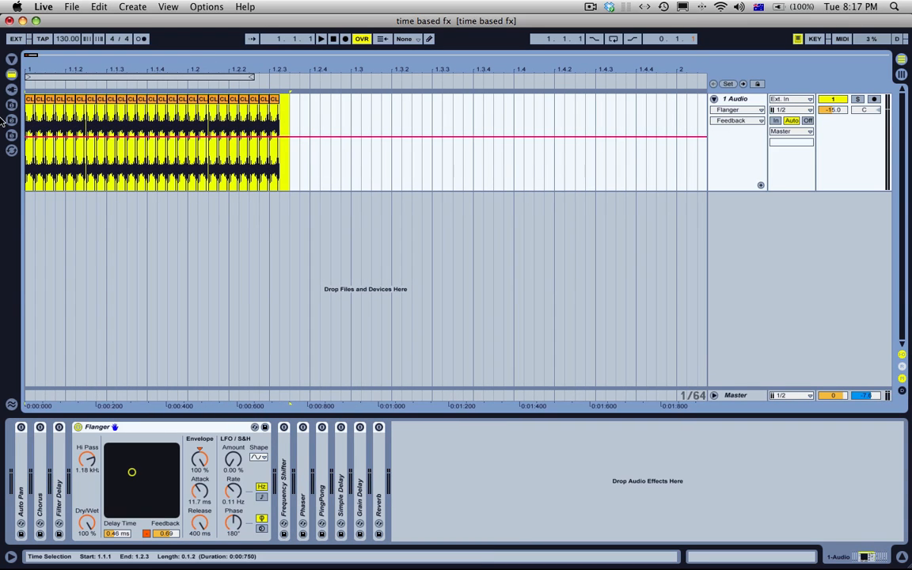
key(super+l)
click(273, 102)
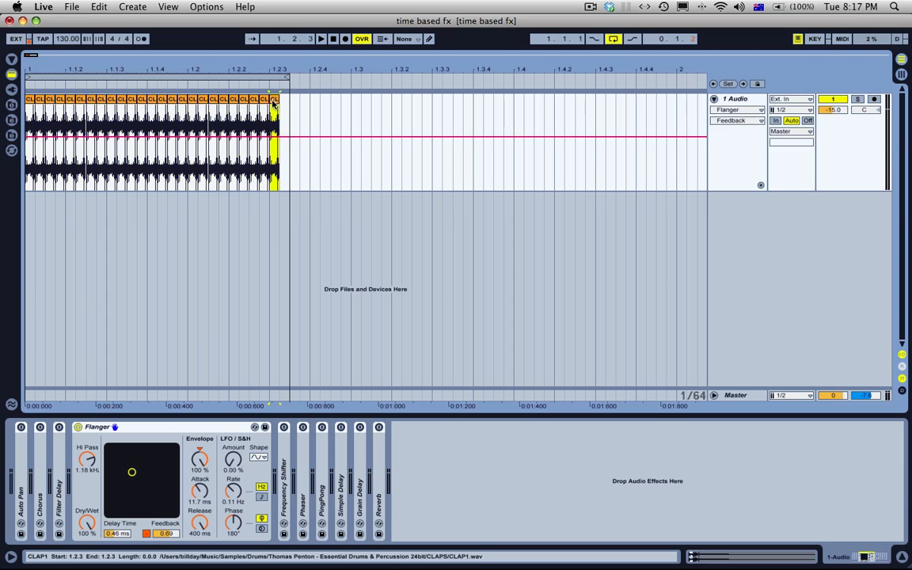
key(super+d)
key(space)
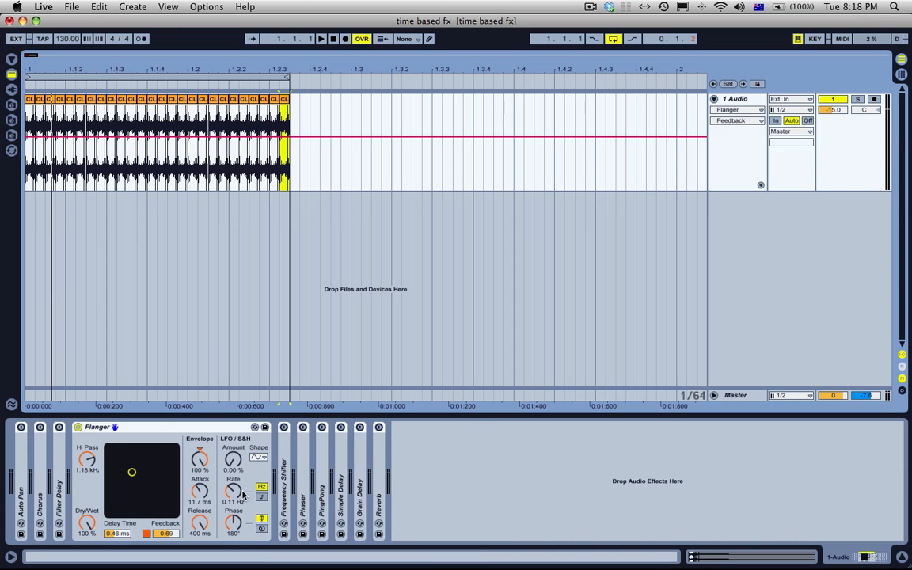
Step: Set the Flanger's LFO rate to 0.12 Hz, and expand and collapse the Auto Pan device to compare its controls
click(242, 494)
double_click(21, 502)
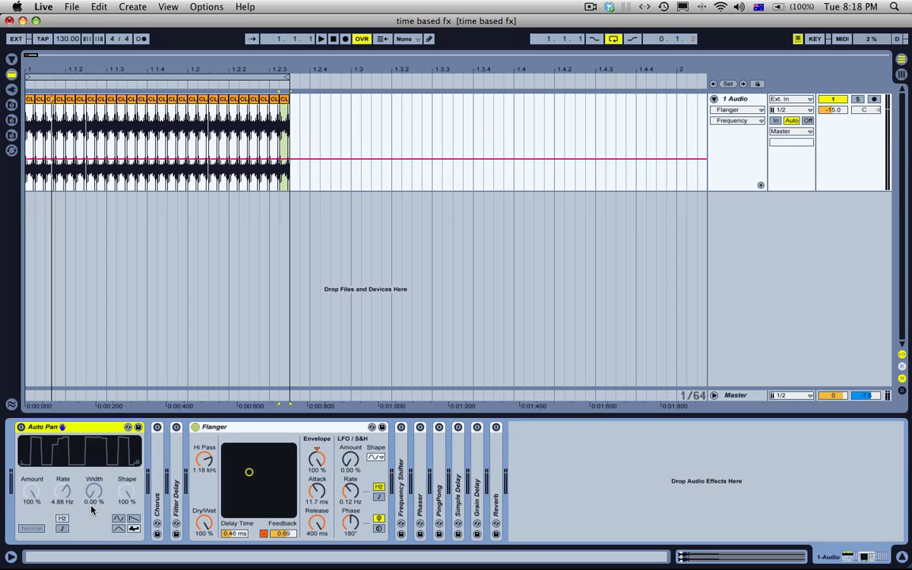
double_click(105, 427)
Step: Review the Flanger's LFO shape options and choose the rising sawtooth
click(258, 458)
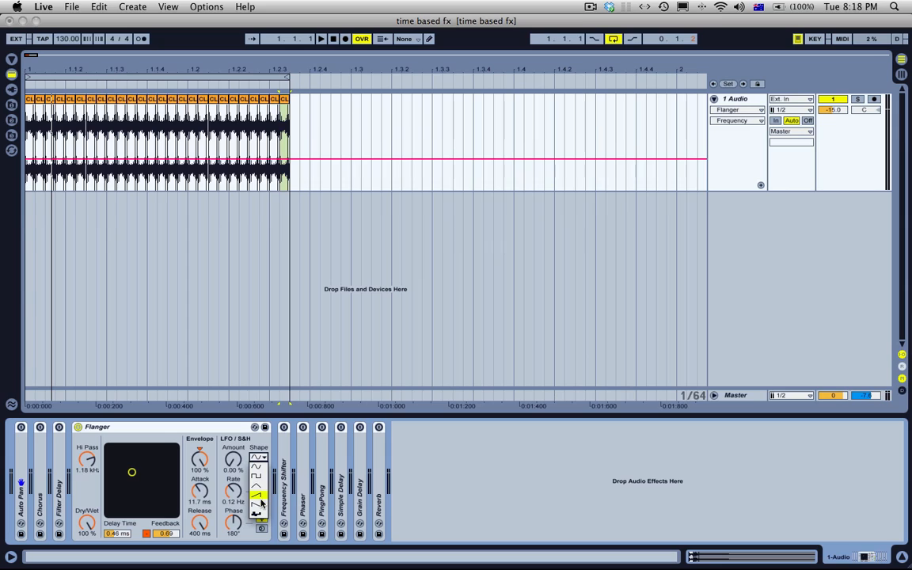
click(252, 348)
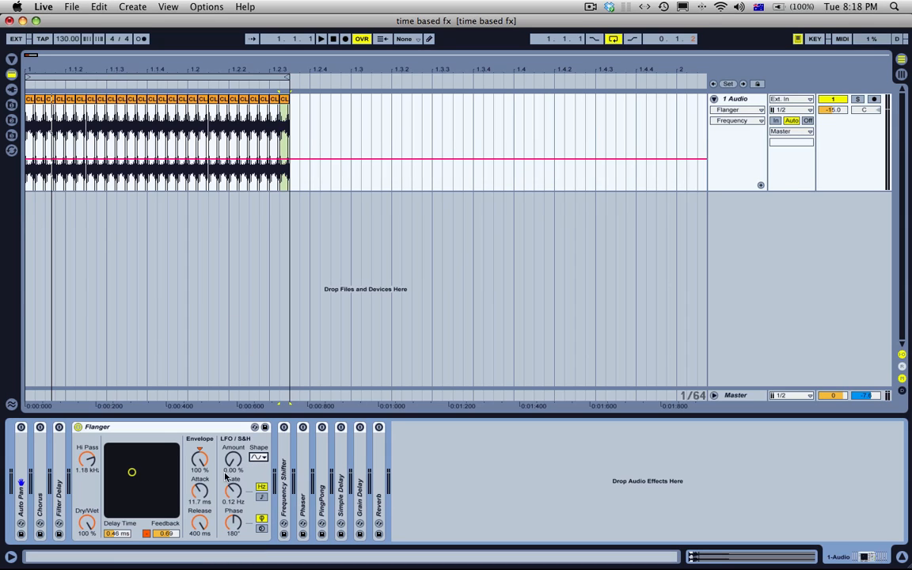
click(259, 458)
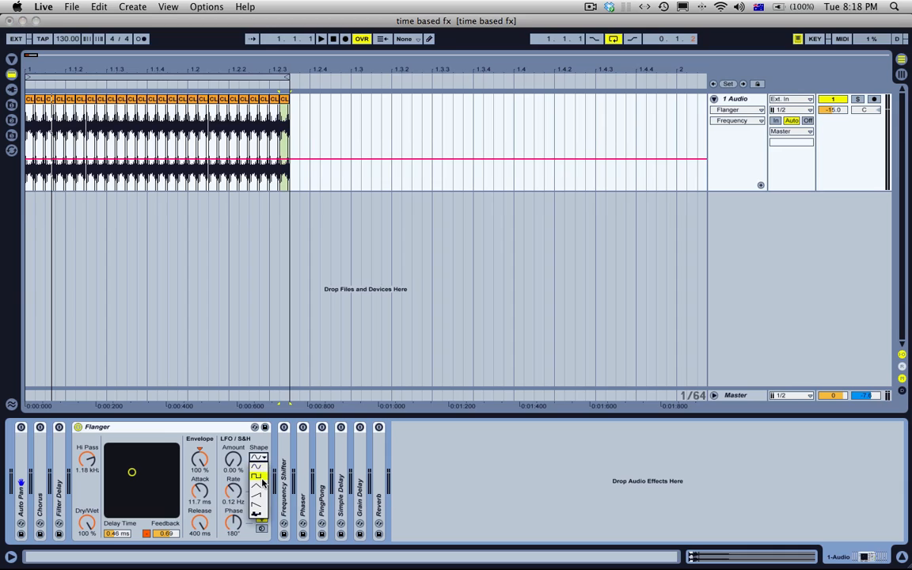
click(264, 495)
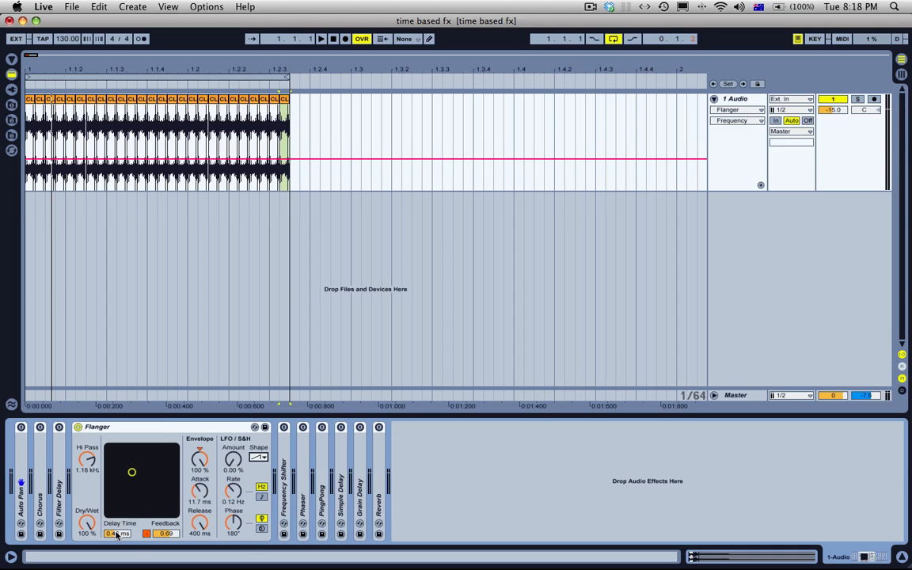
Step: Draw rising ramps in the Flanger's Delay Time automation over the first two clap slices
click(116, 536)
click(35, 158)
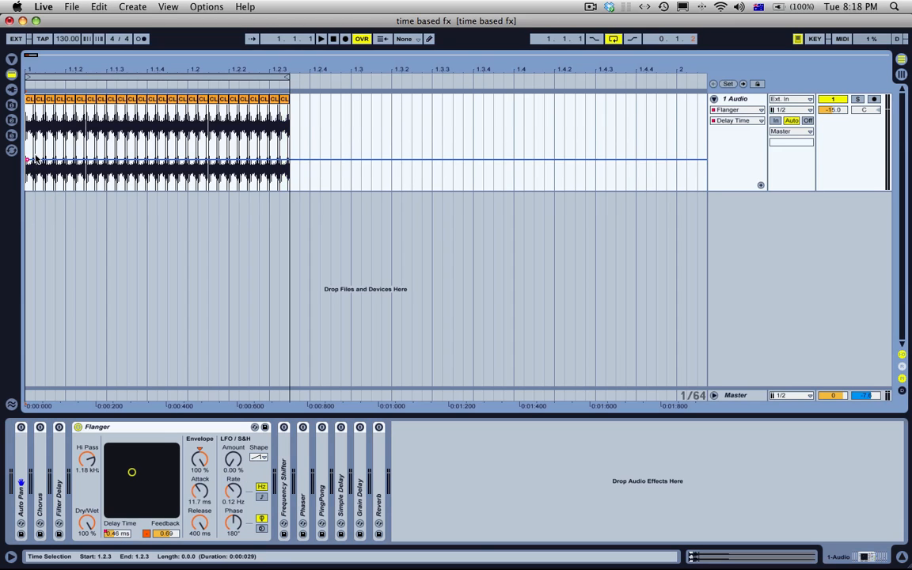
drag(35, 158, 36, 137)
drag(36, 69, 72, 136)
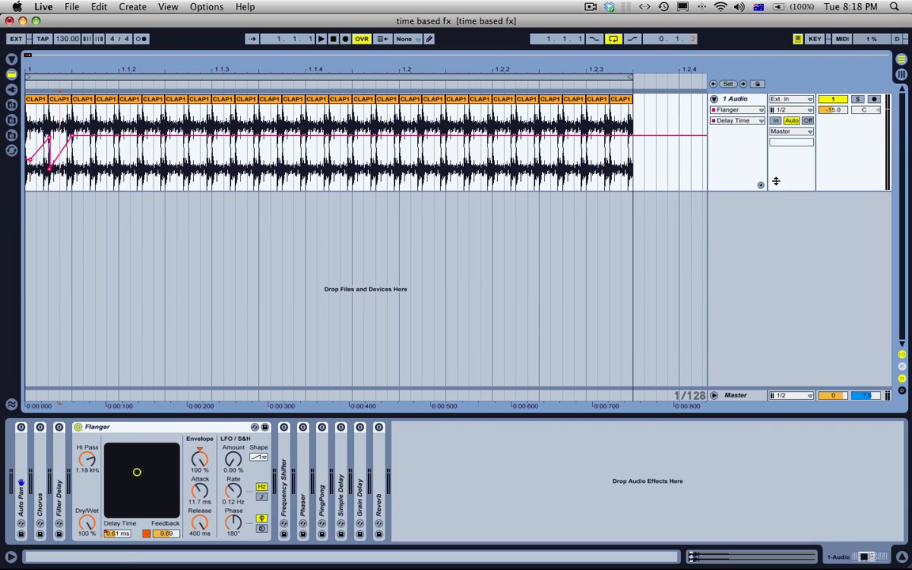
Step: Show the Flanger's Delay Time automation in its own lane and clear the drawn ramps
click(761, 184)
drag(130, 199, 15, 200)
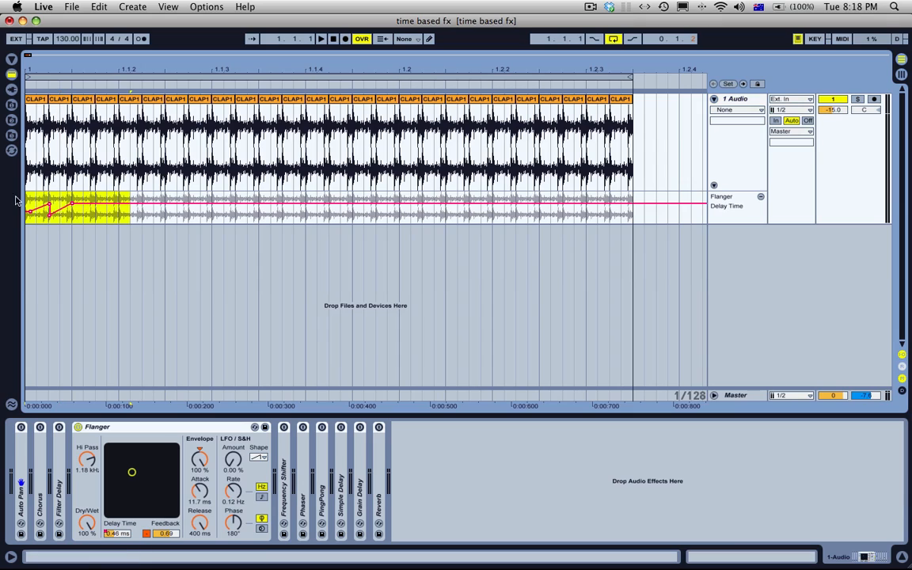
key(Delete)
Step: Draw a falling Delay Time ramp from about 1.53 ms over the first clap slice and duplicate it over the next three slices
click(26, 212)
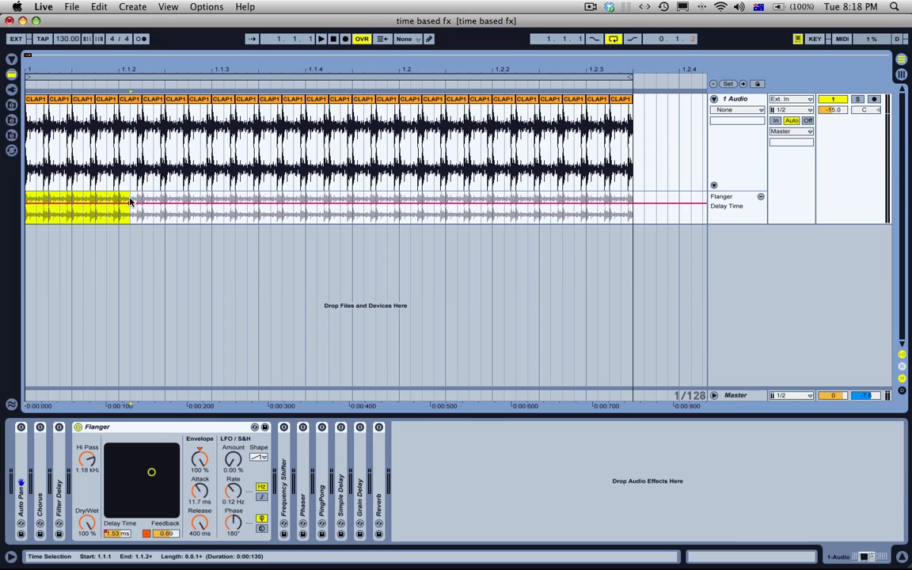
mouse_move(46, 214)
mouse_down()
mouse_move(21, 212)
mouse_move(35, 211)
mouse_up()
click(29, 209)
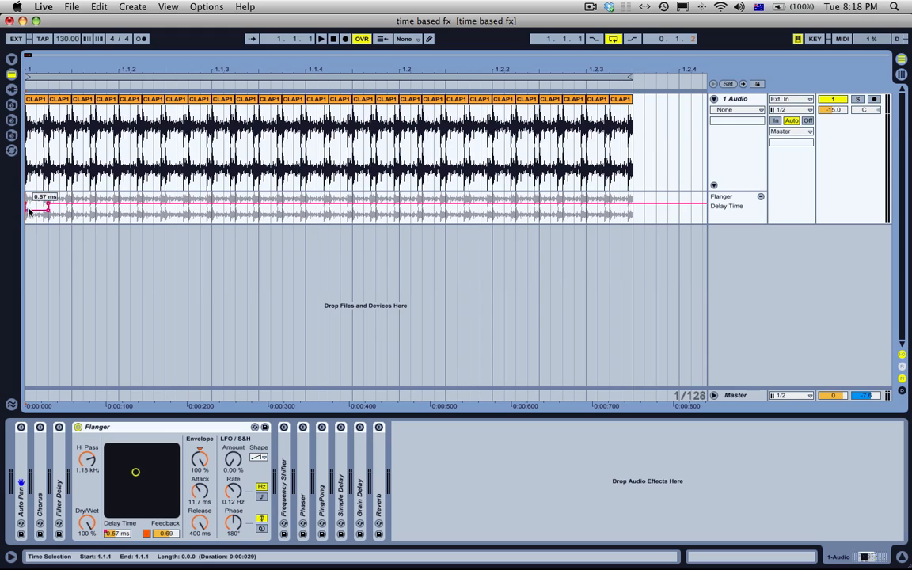
drag(46, 210, 18, 210)
key(super+d)
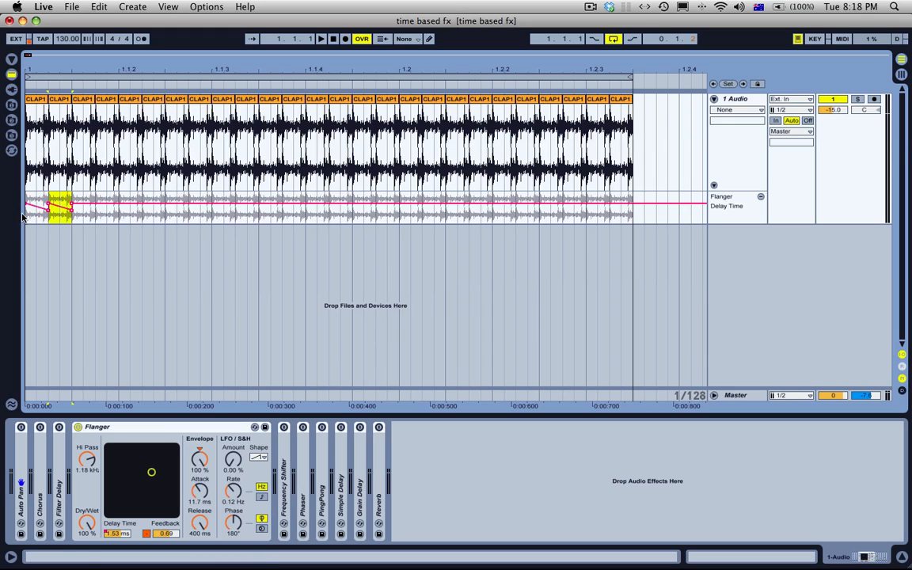
key(super+d)
key(super+d)
Step: Steepen the fourth slice's Delay Time ramp to fall across the full range and duplicate it over the next three slices
click(107, 209)
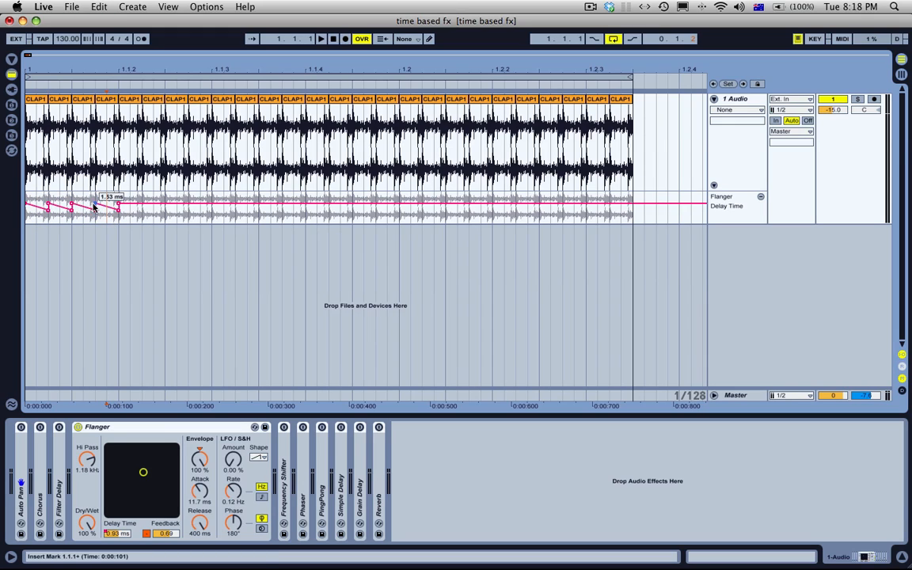
drag(118, 211, 95, 210)
key(super+d)
key(super+d)
key(super+d)
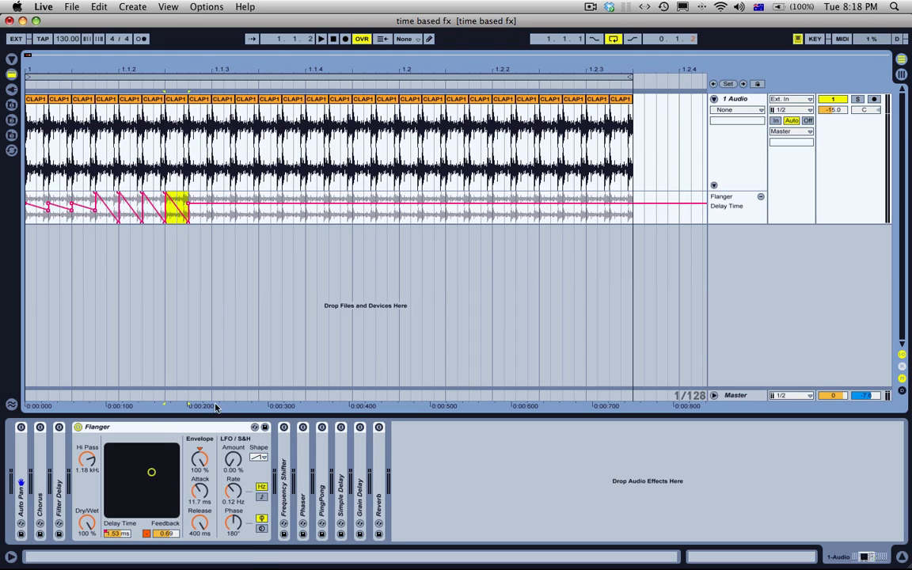
Step: Set the Flanger's LFO shape to sine and clear all the Delay Time automation ramps
click(259, 456)
click(258, 477)
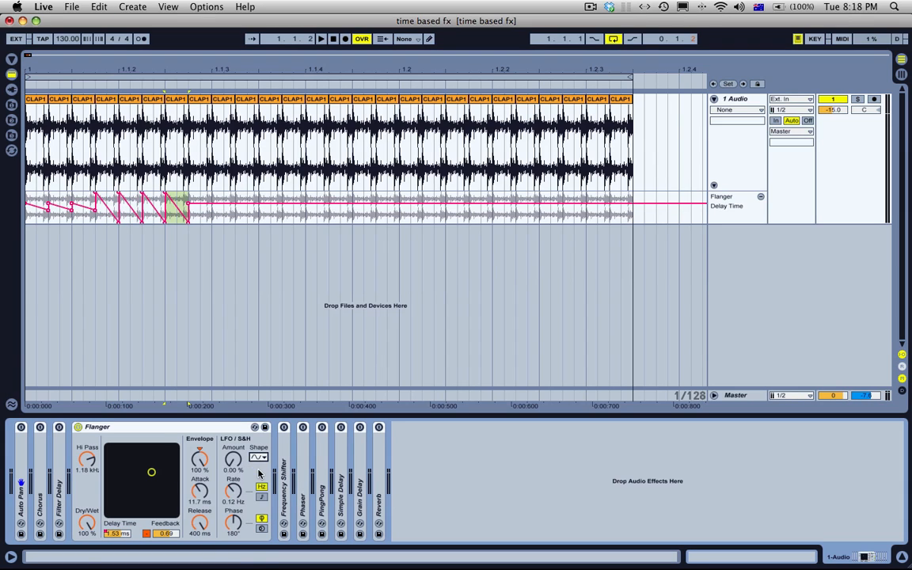
drag(248, 210, 17, 213)
key(Delete)
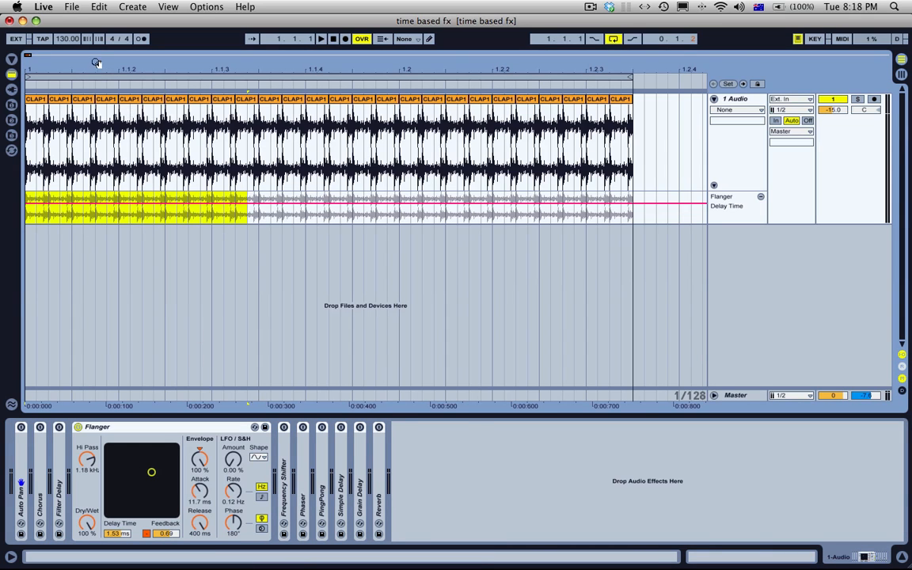
Step: Set the Flanger's LFO to the rising sawtooth with 100% amount and a 0.17 Hz rate, and play the loop
drag(95, 64, 52, 68)
click(332, 40)
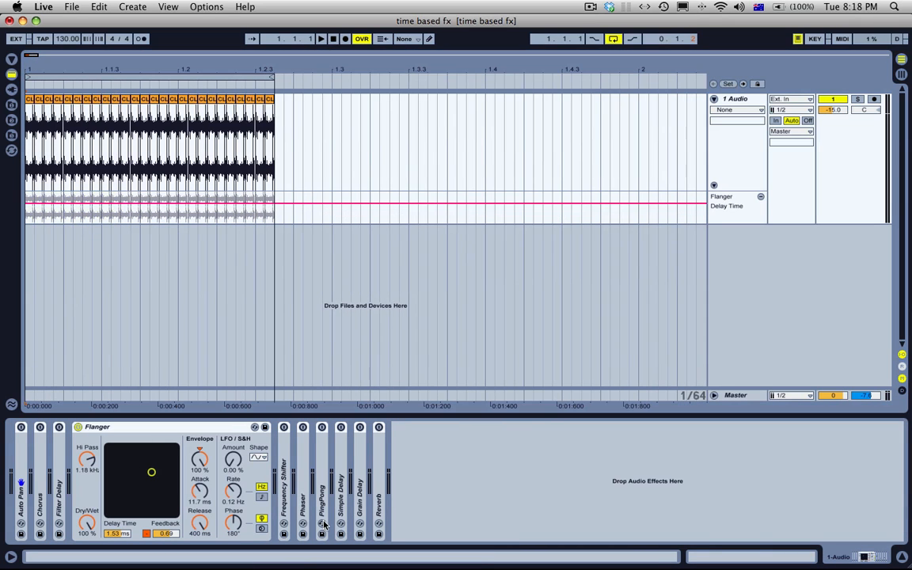
click(258, 457)
click(259, 494)
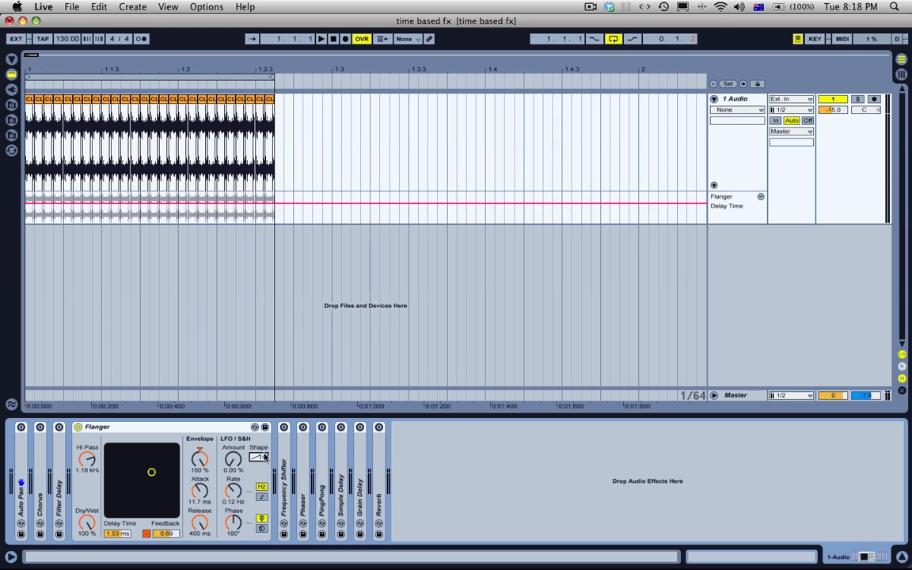
mouse_move(235, 491)
mouse_down()
mouse_move(237, 362)
mouse_move(233, 504)
mouse_up()
key(space)
key(space)
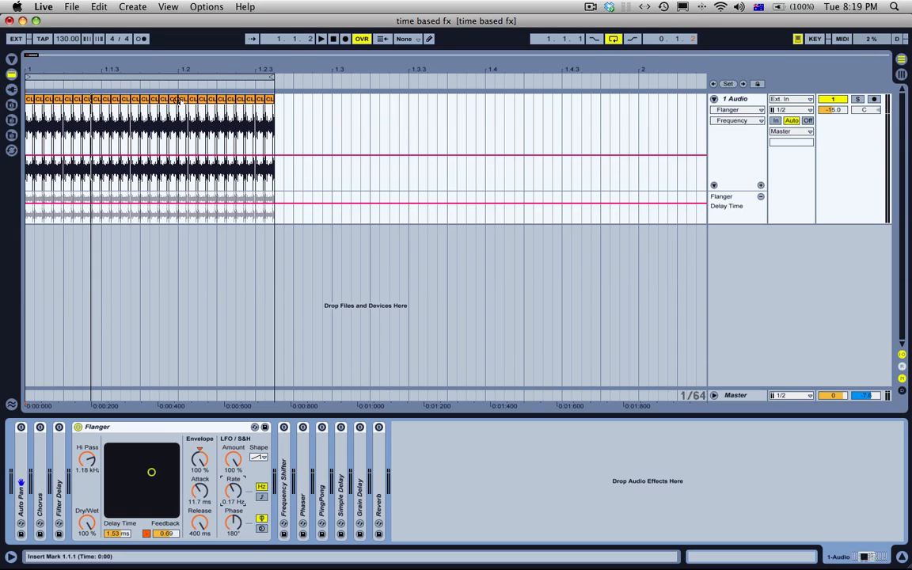
Step: Replace the short clap slices with a 115 ms clap duplicated along the loop
drag(302, 106, 120, 101)
key(Delete)
key(super+d)
key(super+d)
key(super+d)
key(super+d)
key(super+d)
key(super+d)
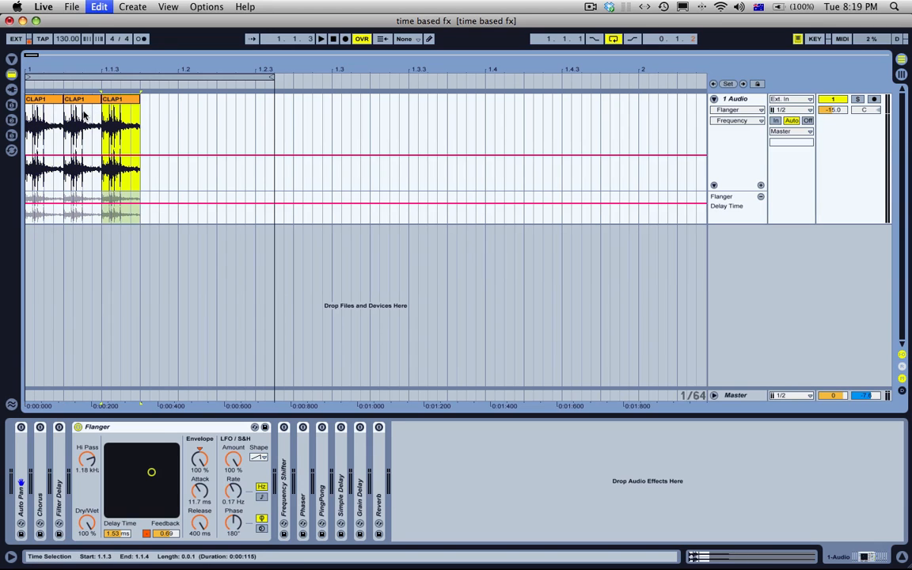
Step: Play the repeated claps while raising the Flanger's LFO rate to 3.16 Hz
click(52, 101)
key(space)
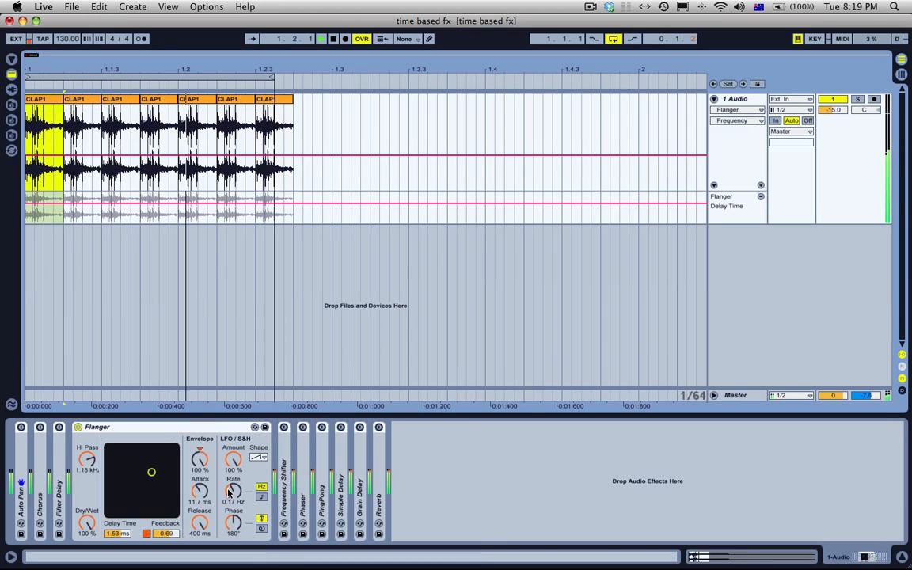
drag(233, 491, 233, 481)
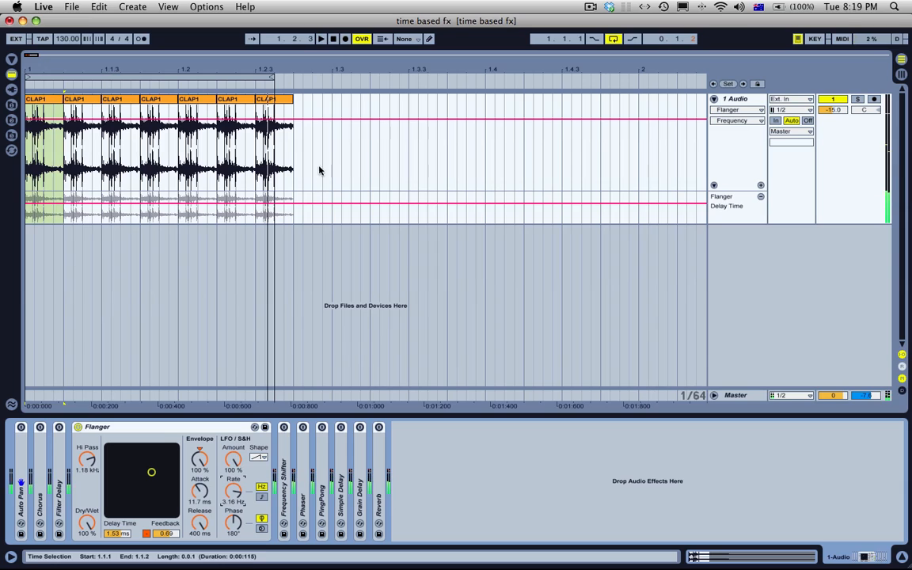
key(space)
Step: Delete every clap after the first and extend the remaining clip to the sample's full length
drag(314, 168, 67, 145)
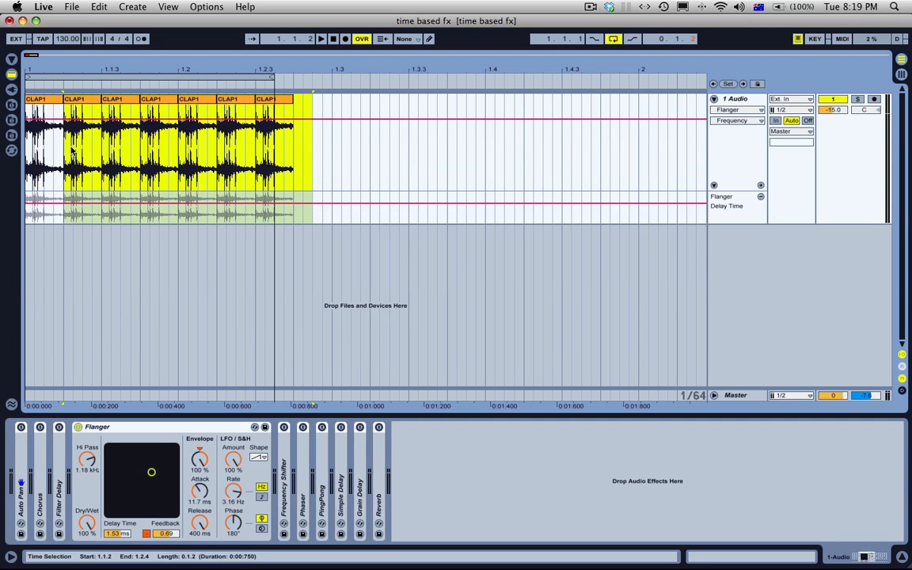
key(Delete)
drag(63, 100, 364, 102)
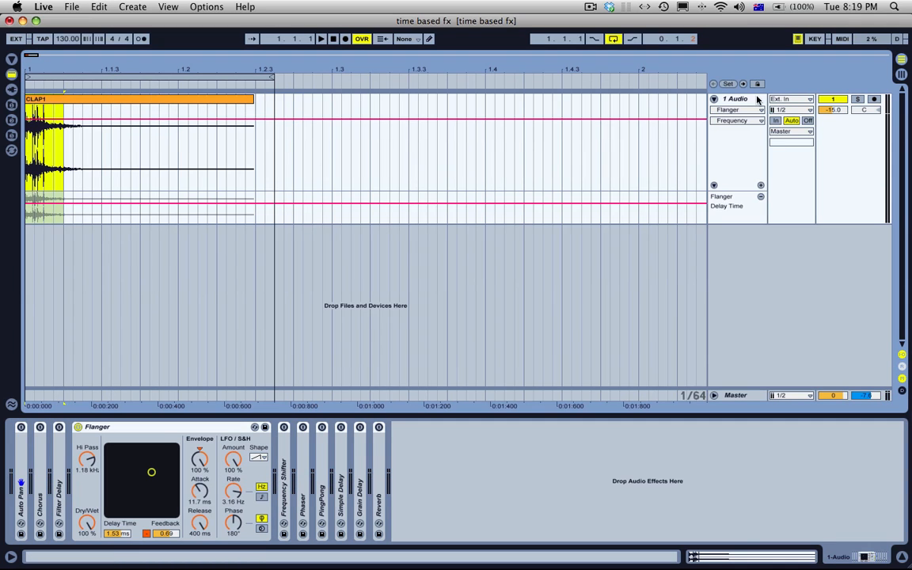
Step: Insert a MIDI track and load a Sampler on it with the CLAP1 sample
click(757, 99)
key(super+shift+t)
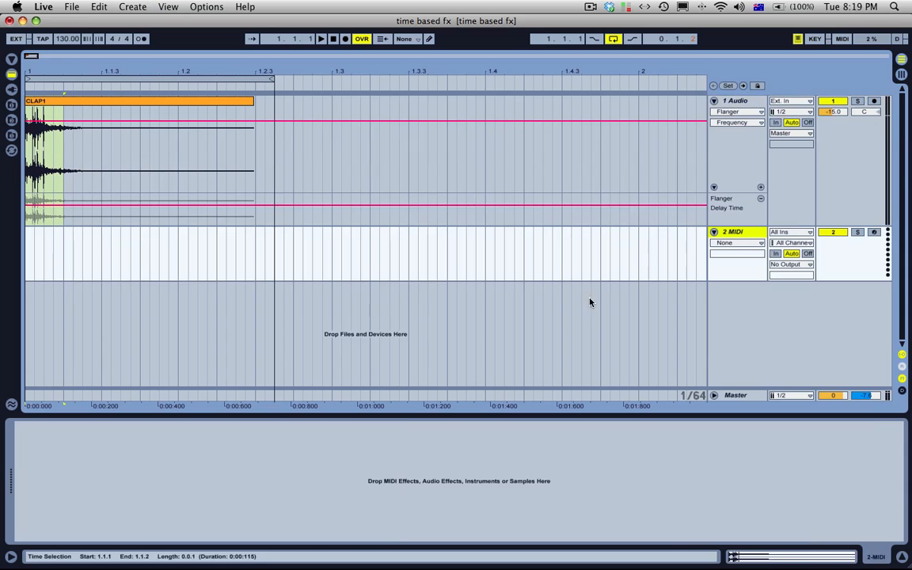
click(75, 99)
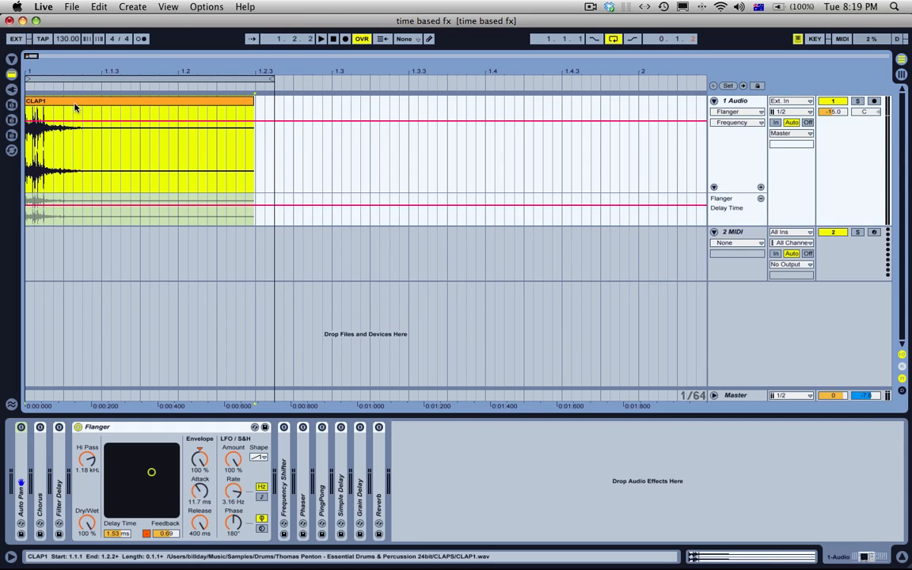
key(Down)
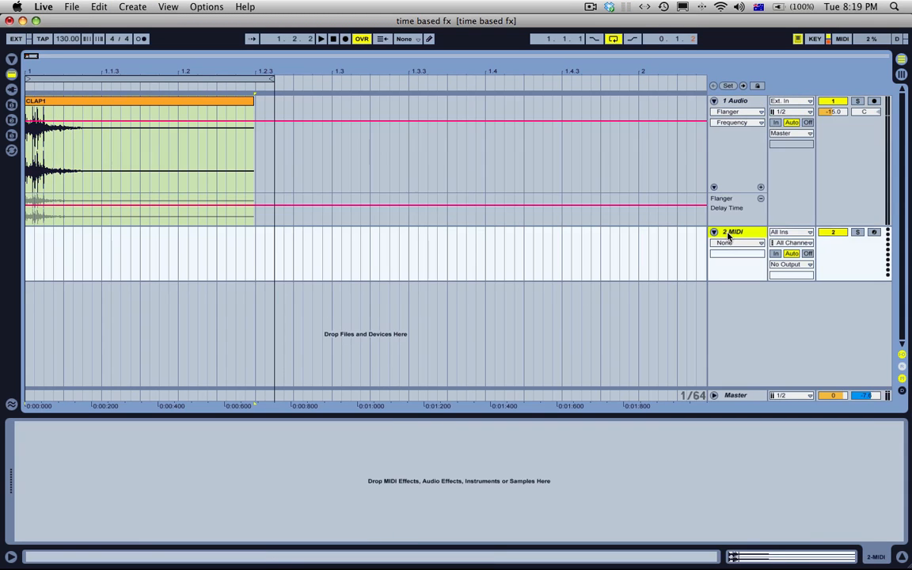
click(11, 76)
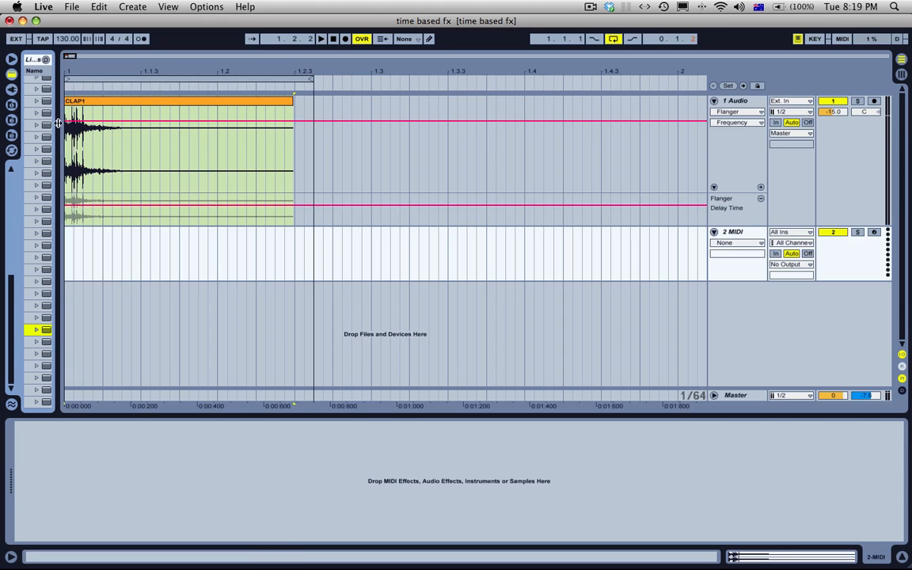
scroll(36, 134, up, 10)
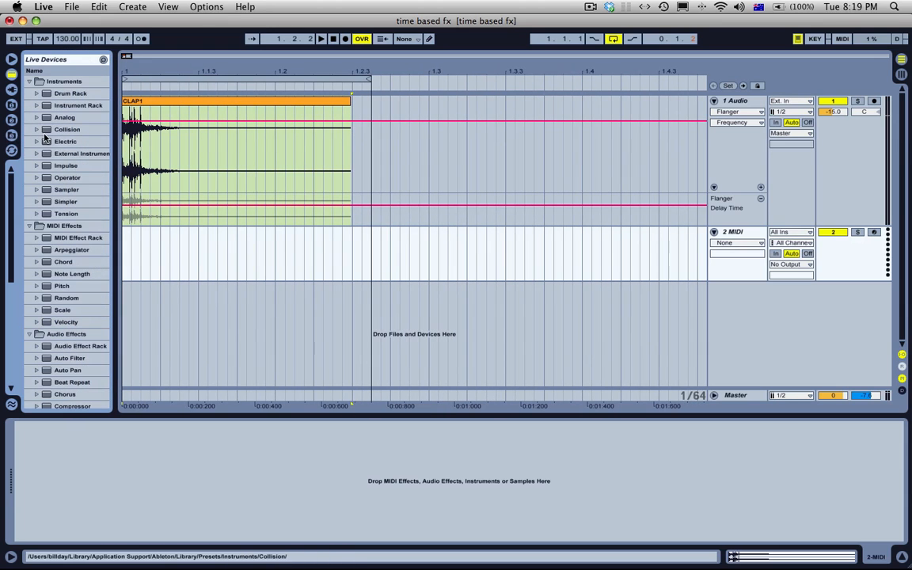
drag(68, 189, 177, 236)
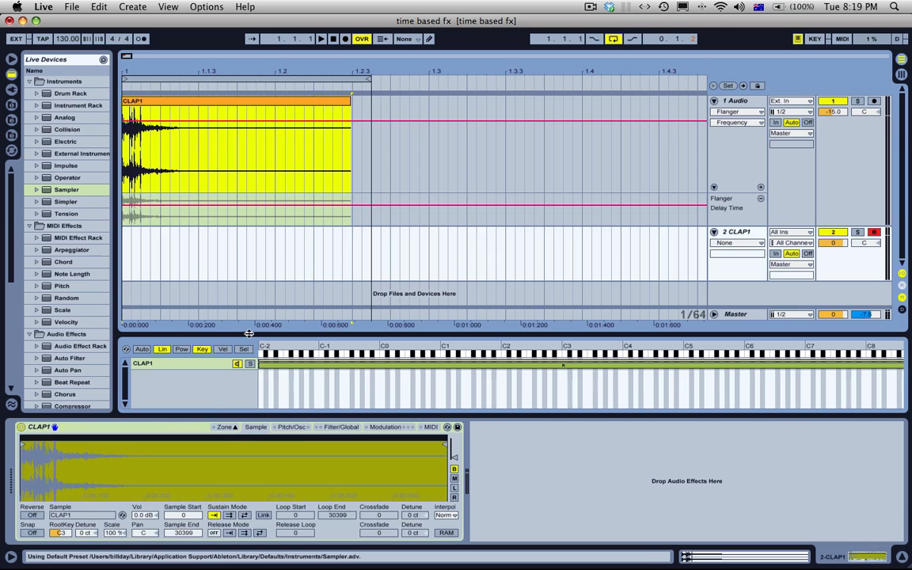
Step: Shrink the Sampler's zone editor away, and set the sample start to 3904 and the sample end to 4951
drag(249, 334, 200, 404)
mouse_move(446, 446)
mouse_down()
mouse_move(87, 452)
mouse_move(305, 485)
mouse_up()
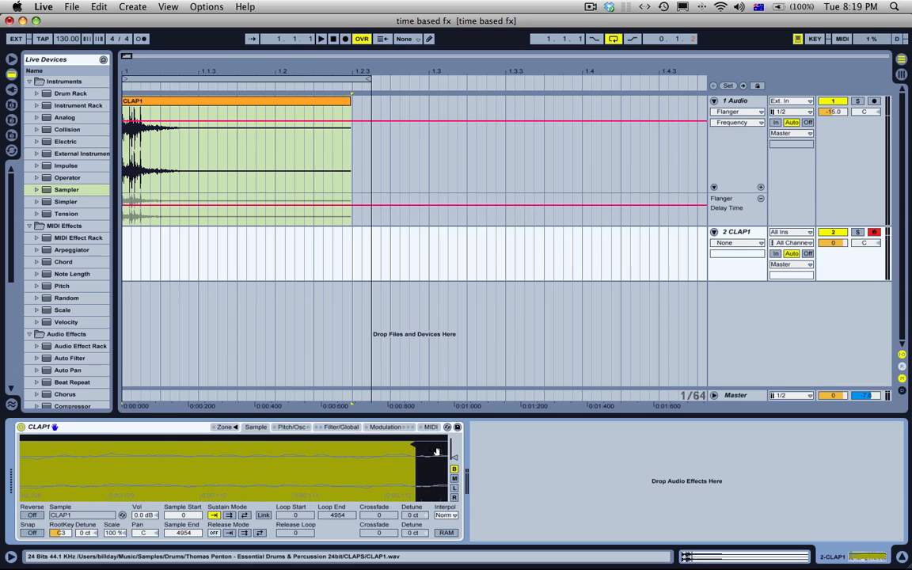
mouse_move(419, 452)
mouse_down()
mouse_move(19, 459)
mouse_move(64, 446)
mouse_move(76, 447)
mouse_move(61, 462)
mouse_move(177, 464)
mouse_up()
mouse_move(120, 467)
mouse_down()
mouse_move(123, 495)
mouse_move(120, 475)
mouse_move(223, 480)
mouse_up()
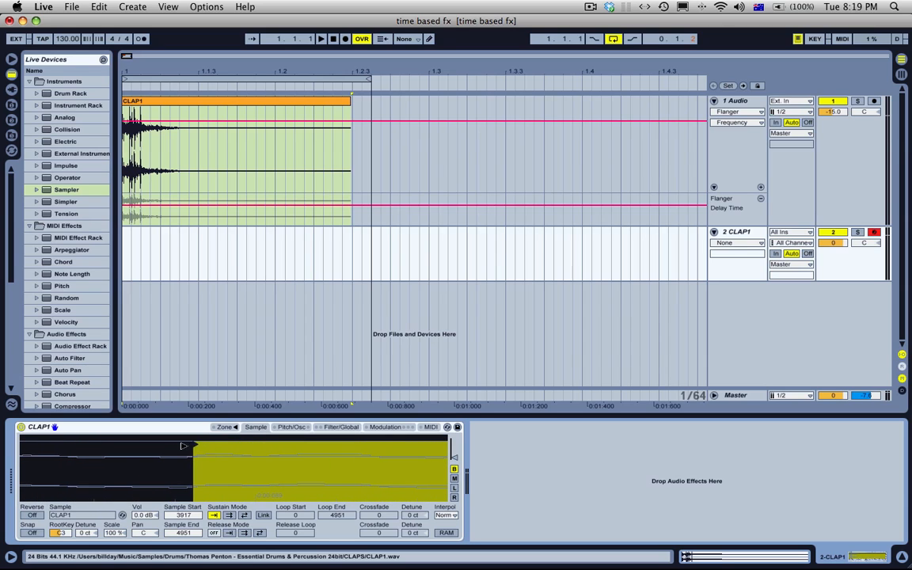
drag(183, 446, 65, 447)
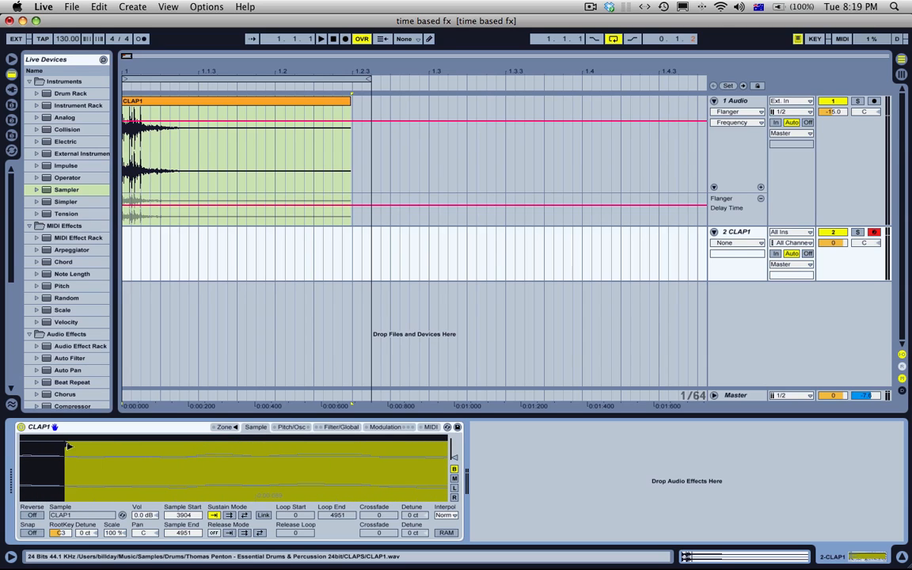
Step: Set the Sampler's sustain mode to back-and-forth looping and move the loop start to 3904
click(245, 515)
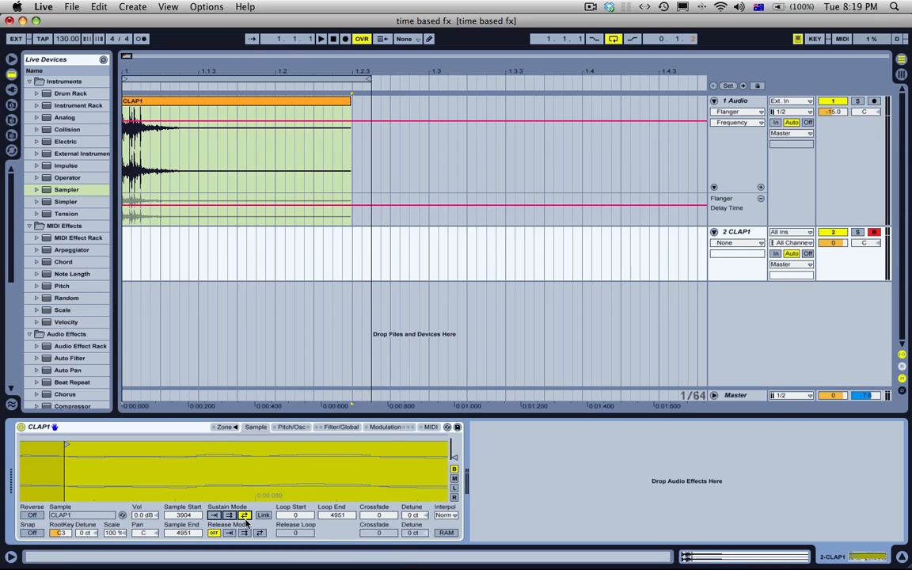
drag(238, 472, 75, 470)
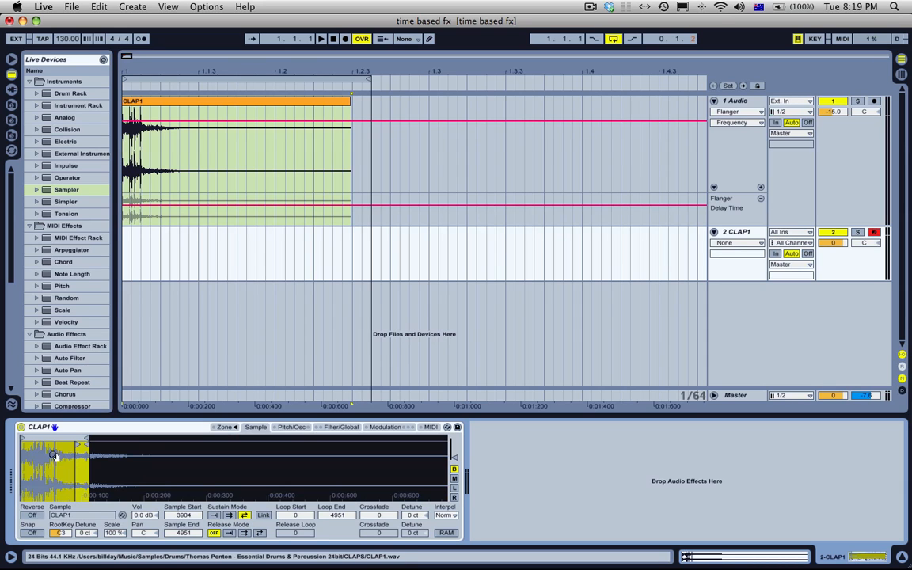
drag(24, 438, 275, 452)
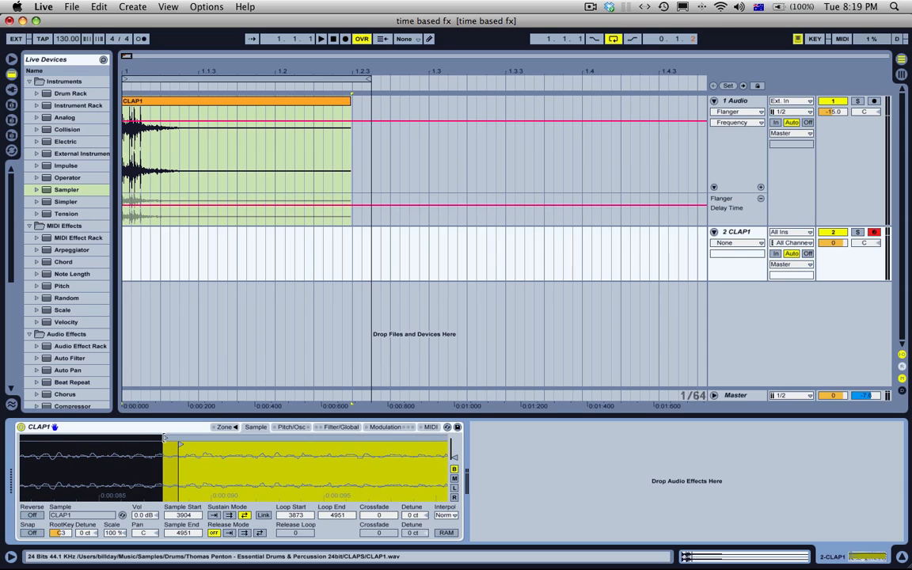
mouse_move(166, 438)
mouse_down()
mouse_move(183, 438)
mouse_move(76, 466)
mouse_move(111, 447)
mouse_move(149, 453)
mouse_up()
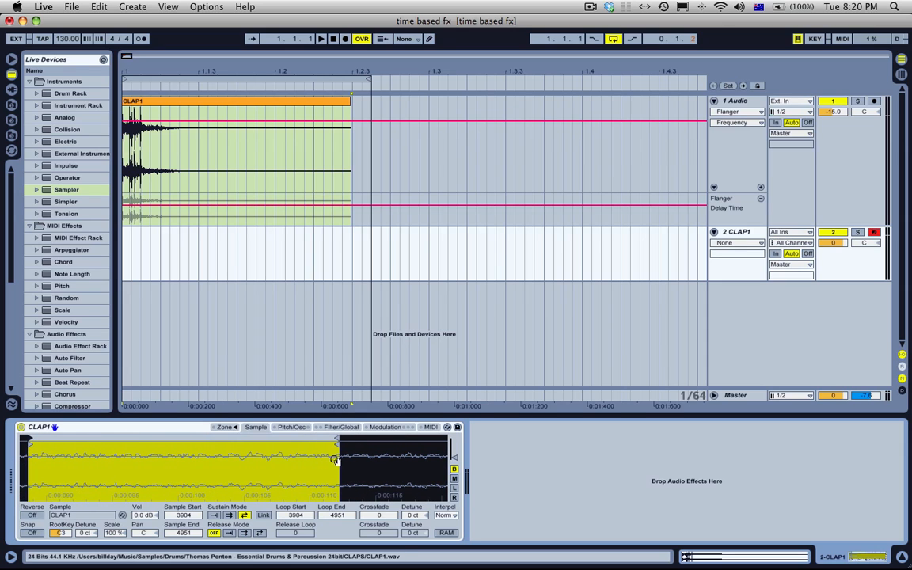
Step: Create a MIDI clip spanning the loop on the Sampler track and fill its whole length with one D#3 note
drag(378, 248, 132, 247)
drag(370, 240, 109, 253)
key(super+shift+m)
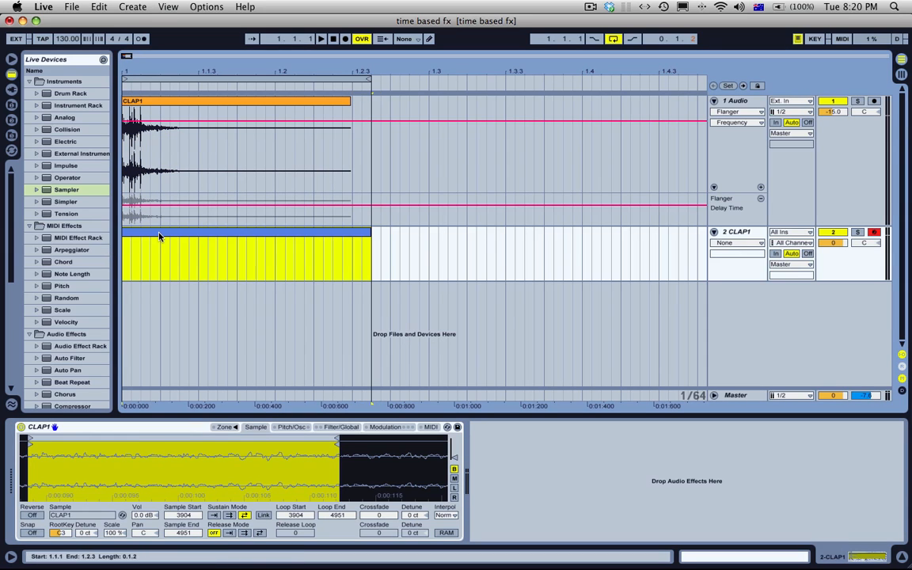
double_click(177, 492)
drag(183, 491, 866, 474)
key(space)
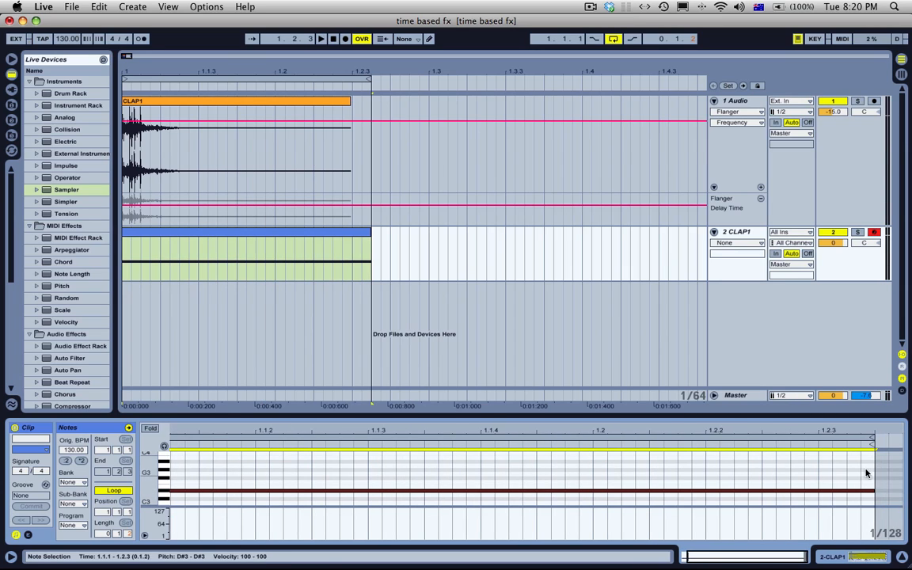
Step: Mute the audio track, play the MIDI clip through the Sampler, and show the audio track's devices
click(336, 236)
key(space)
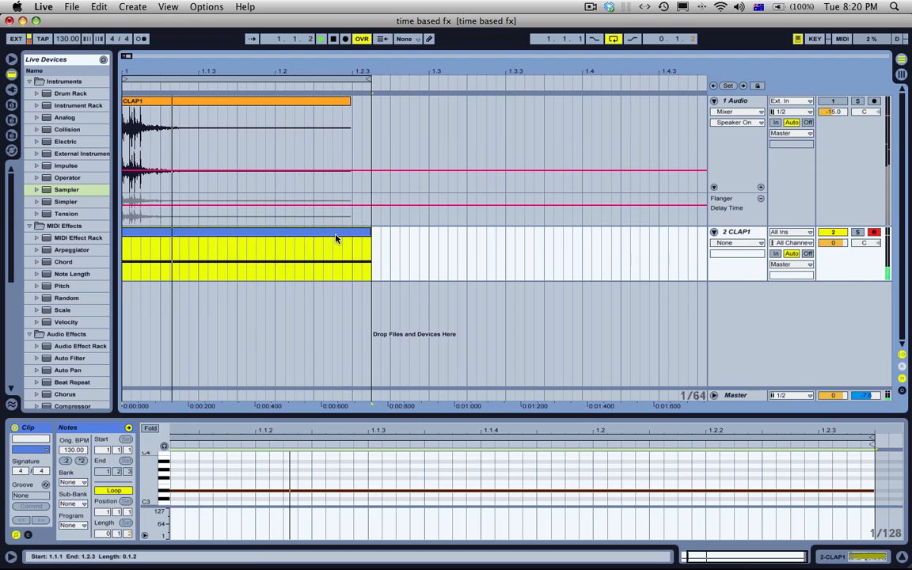
double_click(743, 101)
key(space)
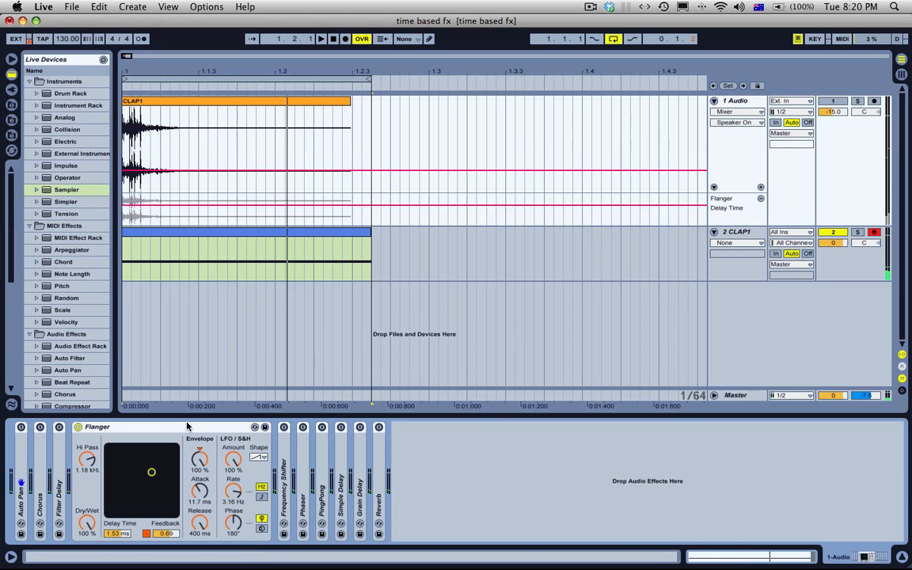
Step: Move the Flanger from the audio track to after the Sampler on the MIDI track, and play the loop
click(177, 431)
click(253, 265)
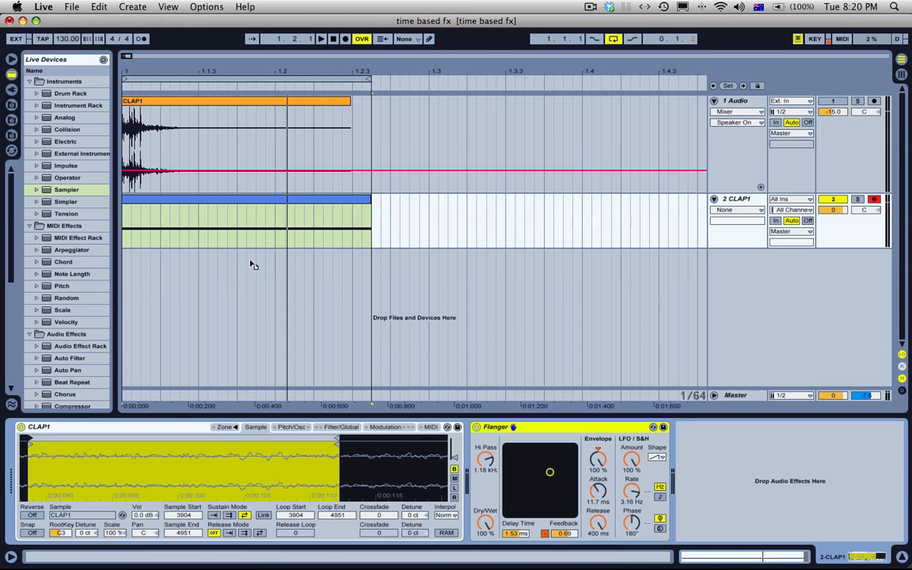
key(space)
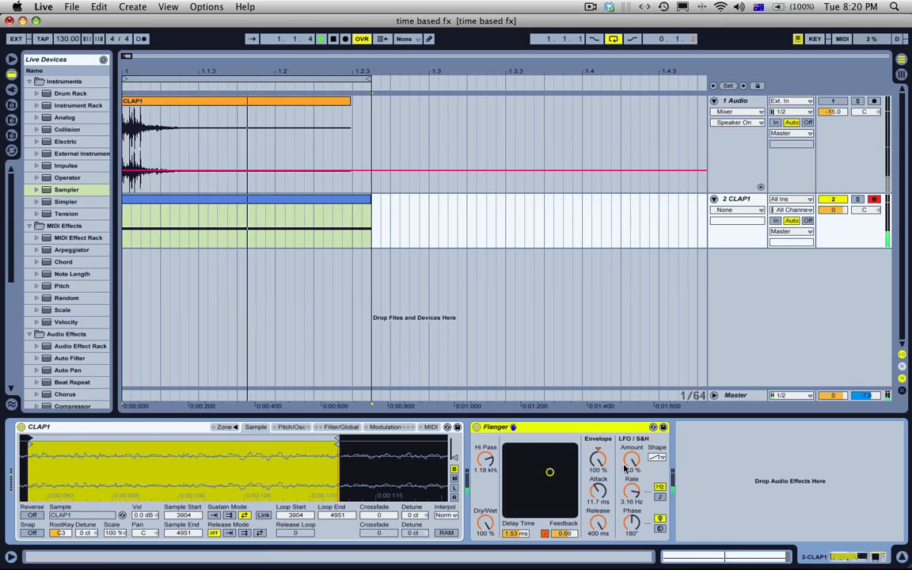
key(space)
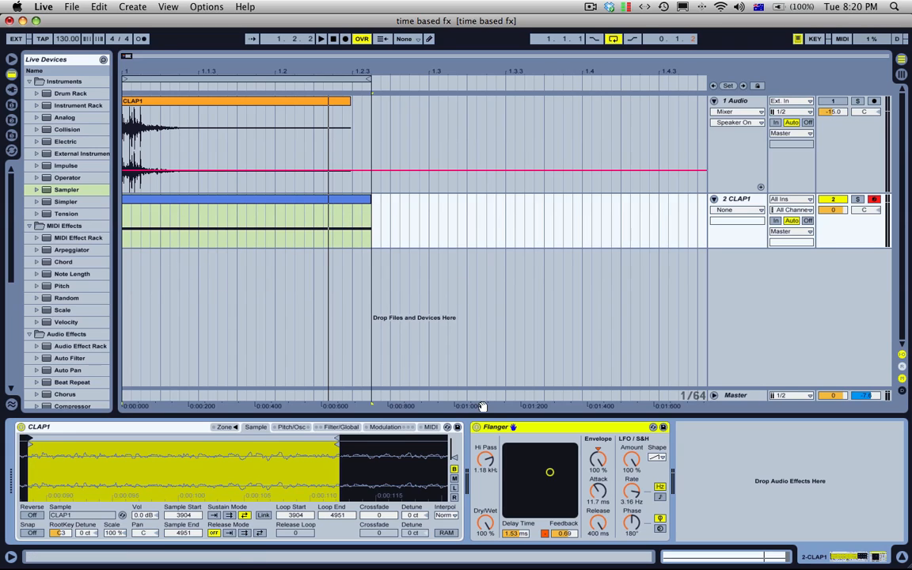
Step: Audition the Flanger's LFO with the square waveform and the random waveform while the loop plays
click(655, 458)
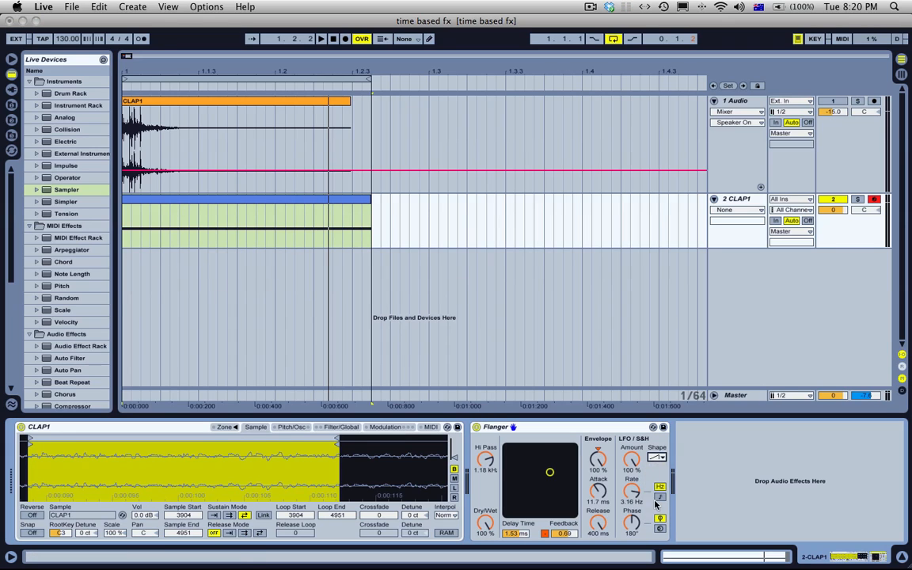
key(space)
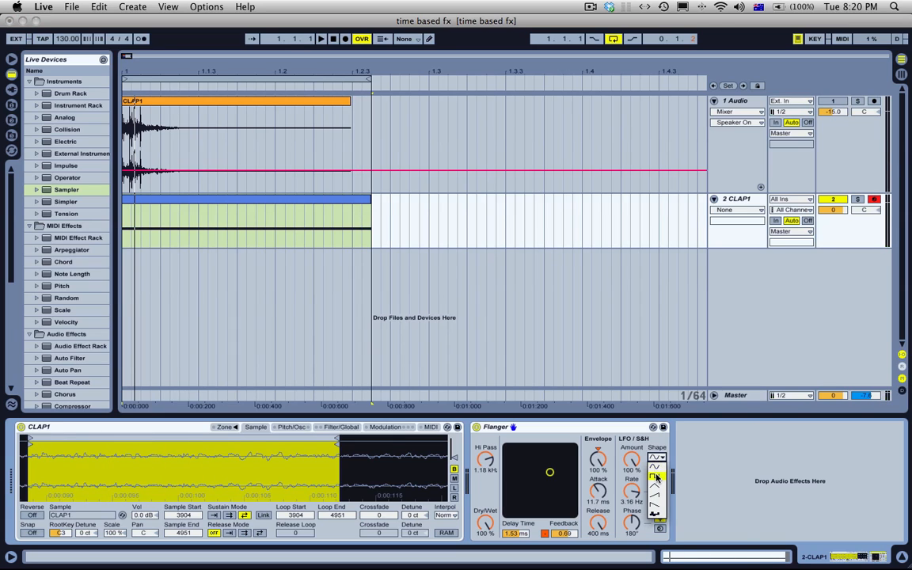
click(657, 476)
key(space)
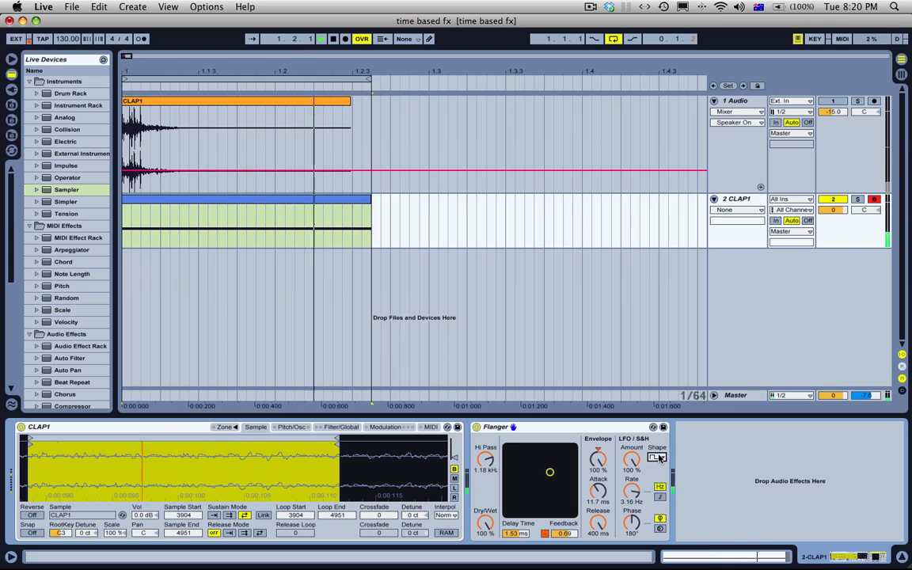
click(659, 458)
click(657, 514)
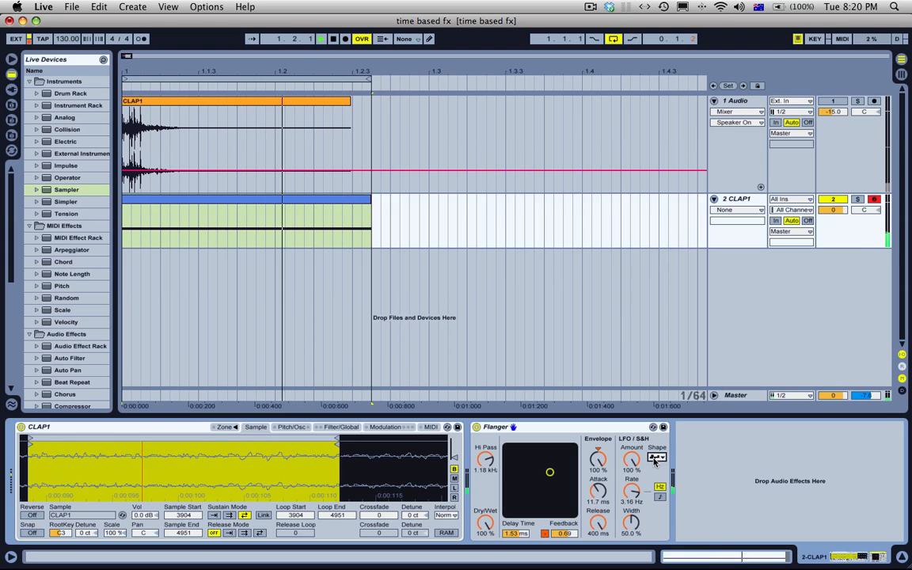
Step: Set the Flanger's feedback to 0.96 and its high-pass to about 71 Hz, stop playback, and switch the LFO shape to sine
drag(549, 472, 549, 449)
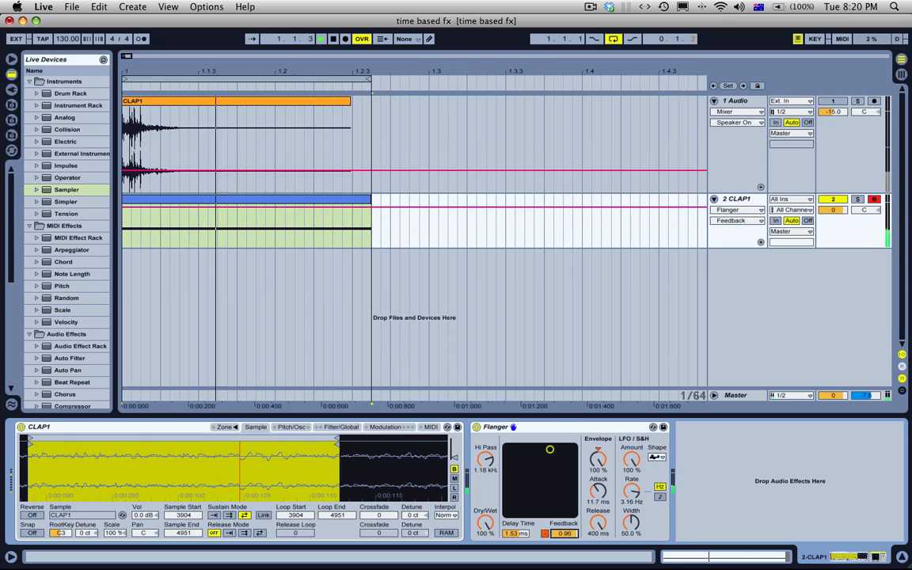
drag(488, 462, 491, 467)
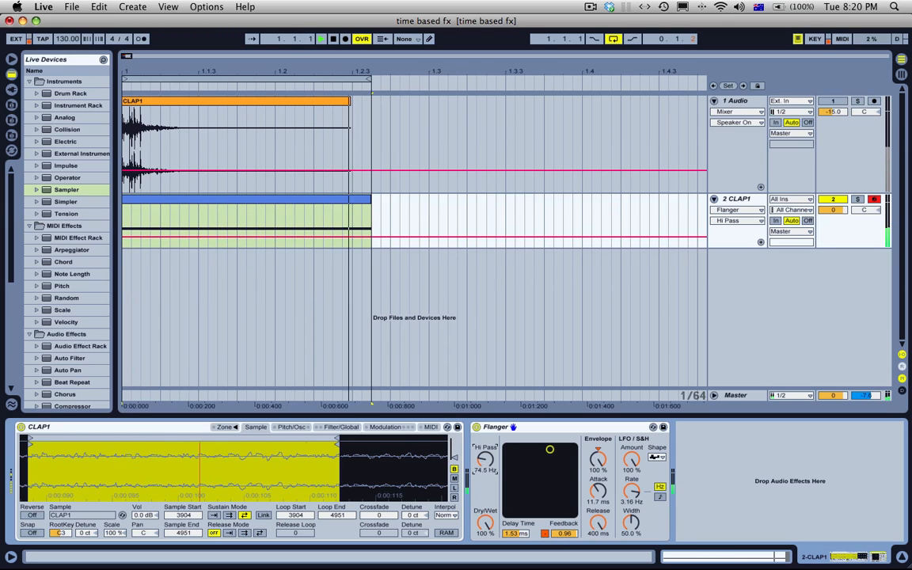
key(space)
click(657, 459)
click(657, 468)
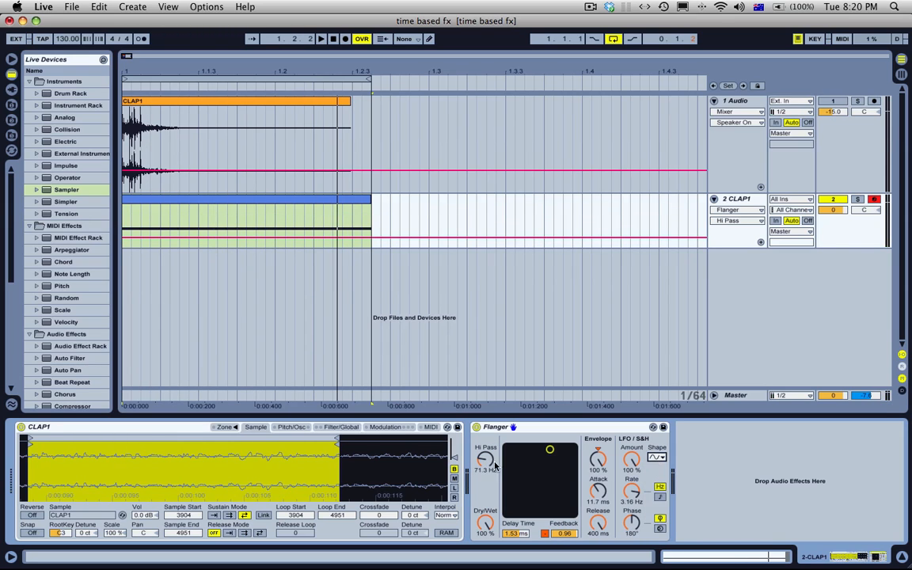
Step: Set the Flanger's feedback to 0.99 and sweep its high-pass from 20 Hz up to 1.13 kHz while the loop plays
drag(492, 463, 492, 423)
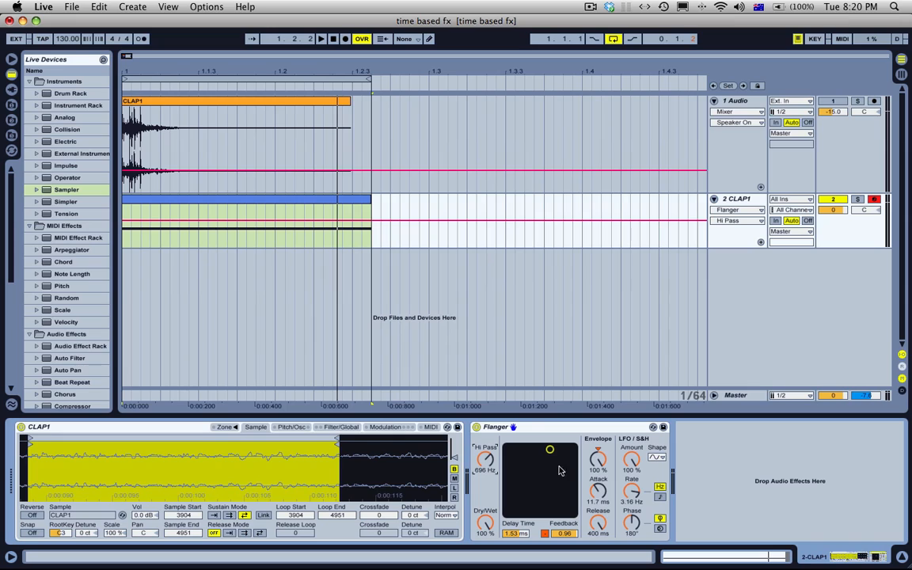
click(569, 533)
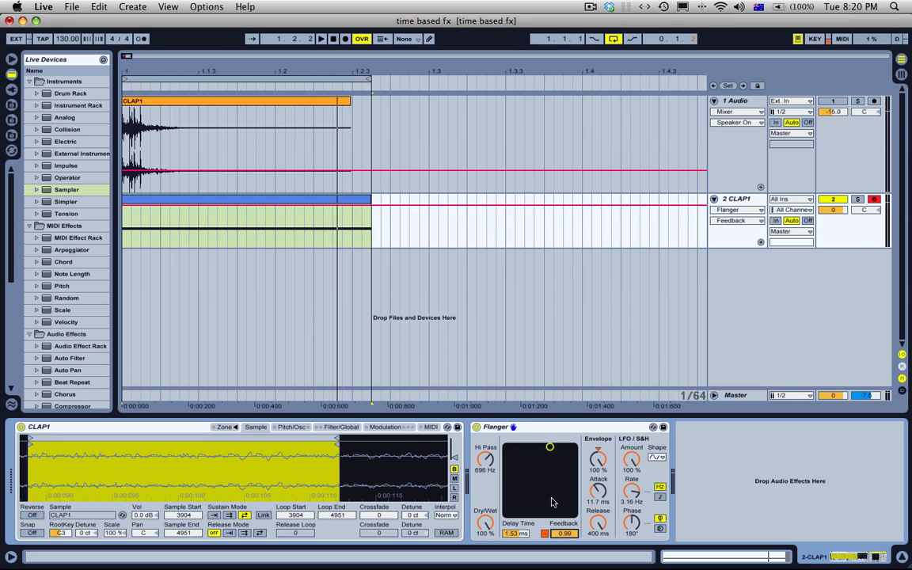
drag(489, 457, 488, 523)
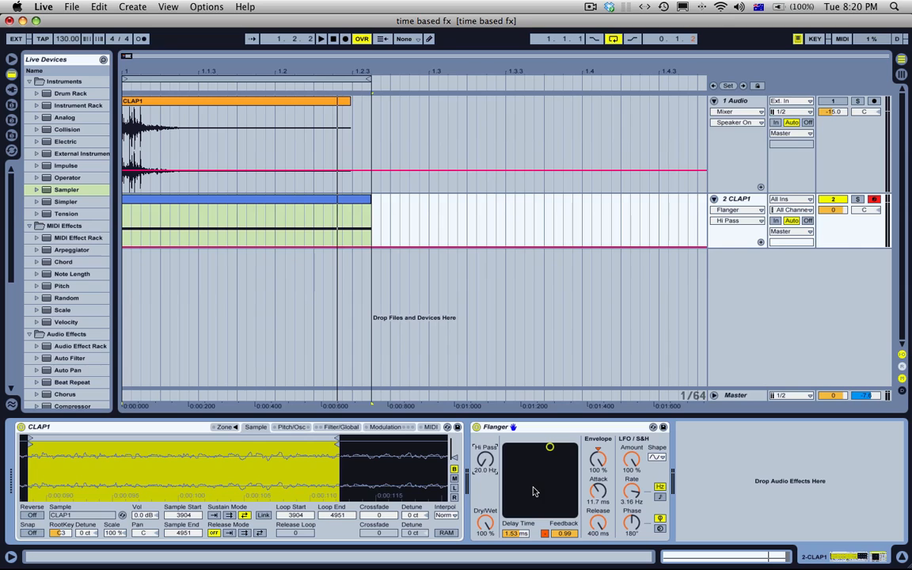
key(space)
drag(486, 460, 486, 400)
key(space)
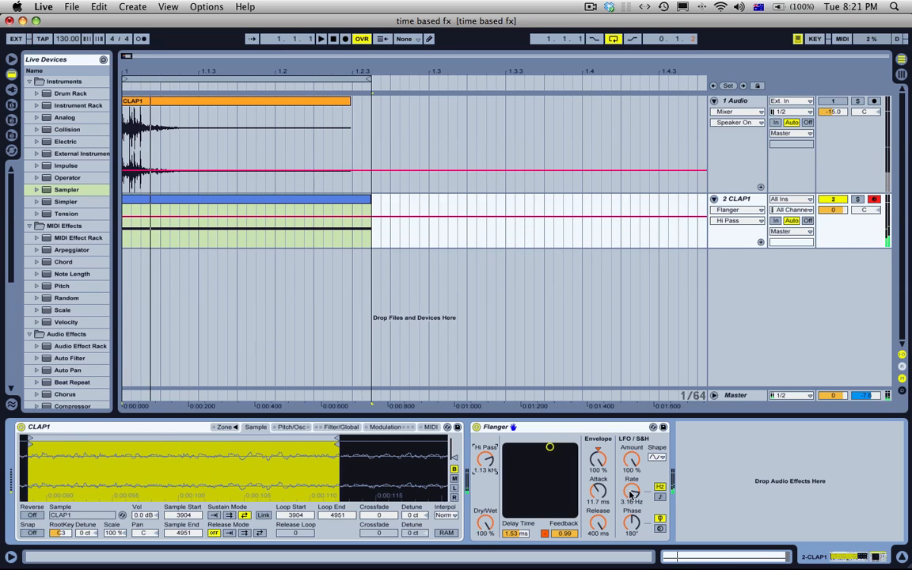
Step: Set the Flanger's LFO phase to 186° and its LFO rate to 0.72 Hz
drag(632, 492, 631, 467)
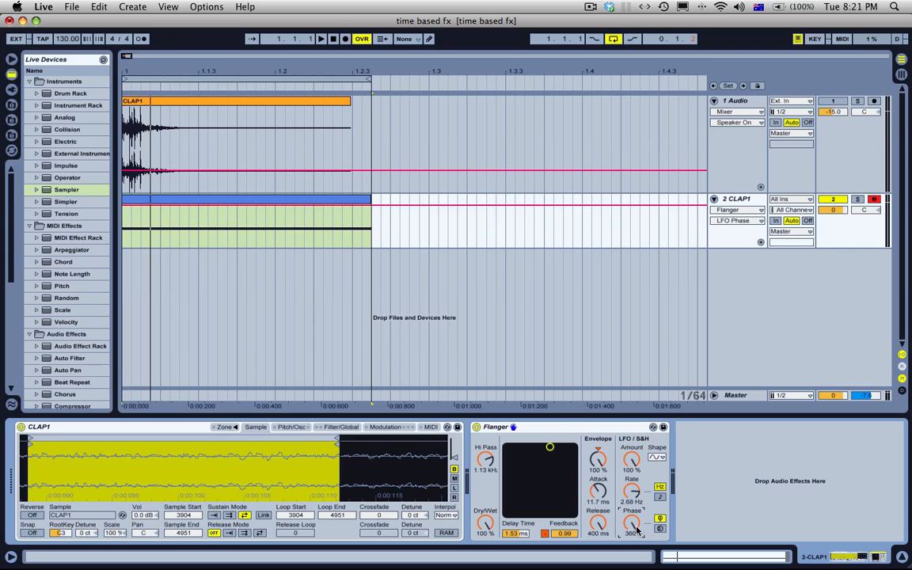
drag(632, 522, 633, 461)
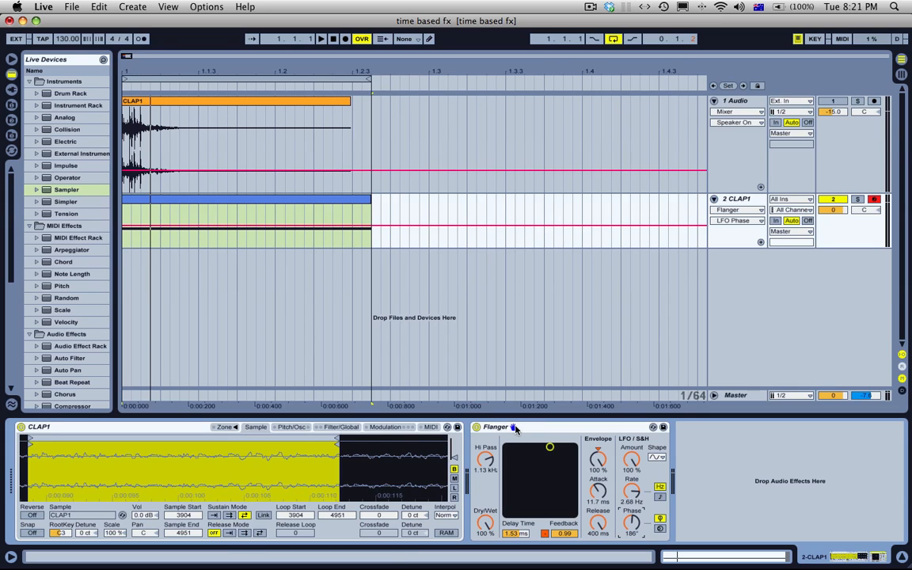
mouse_move(632, 491)
mouse_down()
mouse_move(632, 514)
mouse_move(634, 491)
mouse_up()
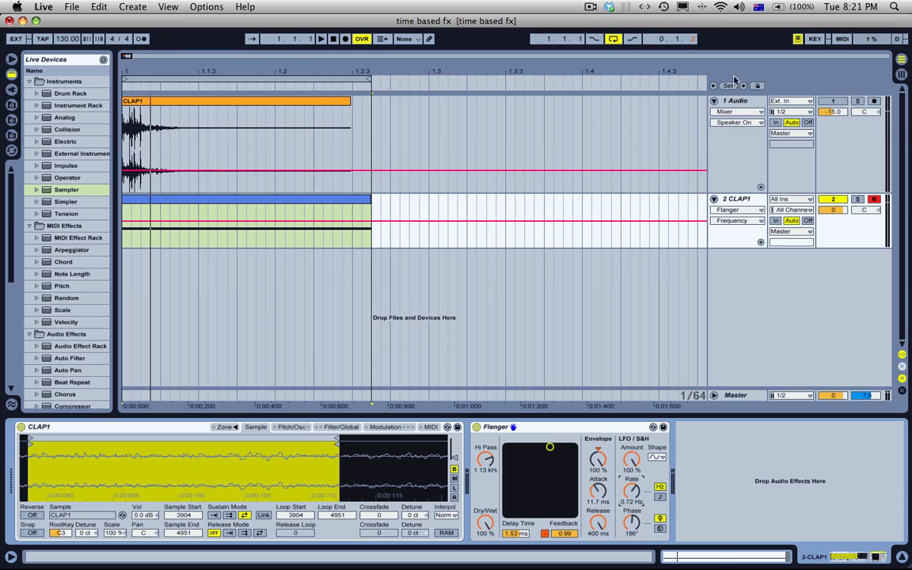
Step: Move the Frequency Shifter from the audio track to the CLAP1 MIDI track and delete the Flanger there
click(739, 103)
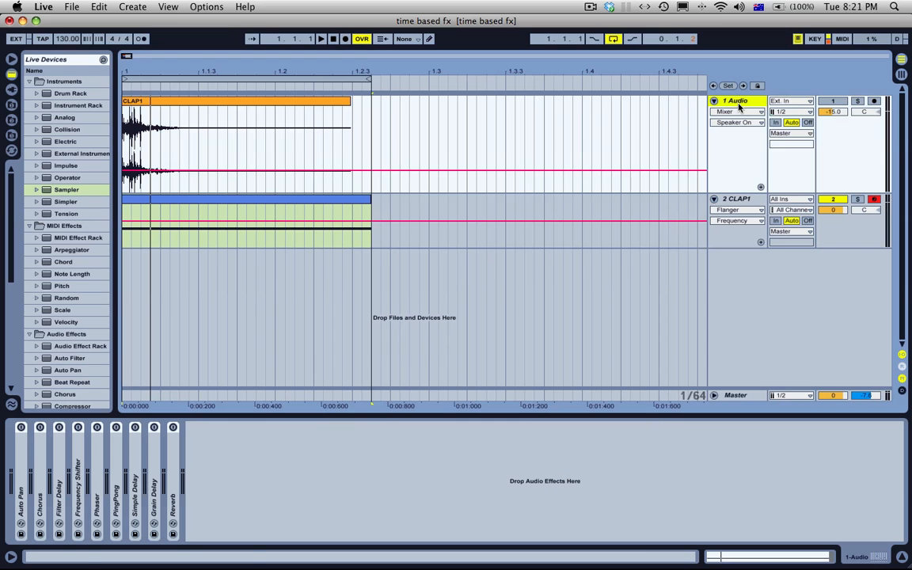
click(96, 490)
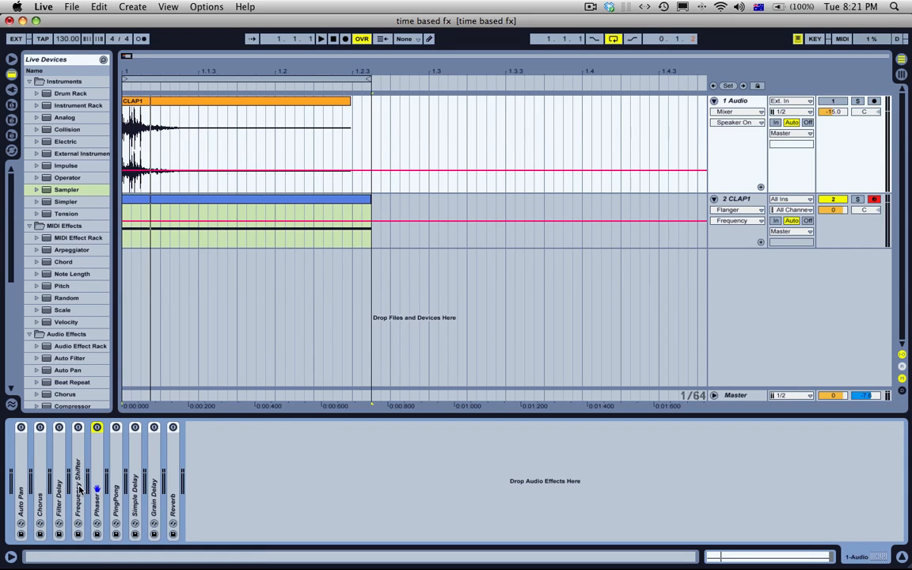
double_click(79, 490)
click(255, 235)
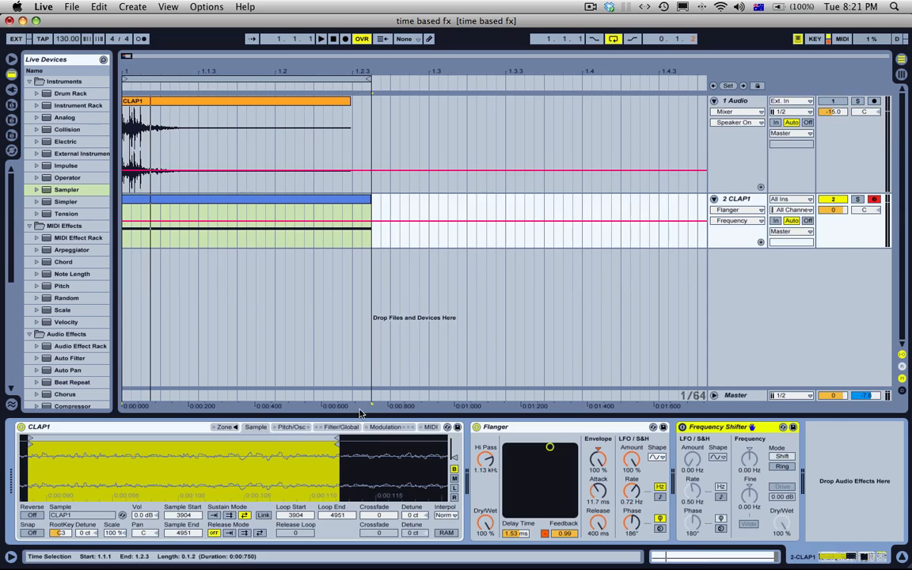
key(Delete)
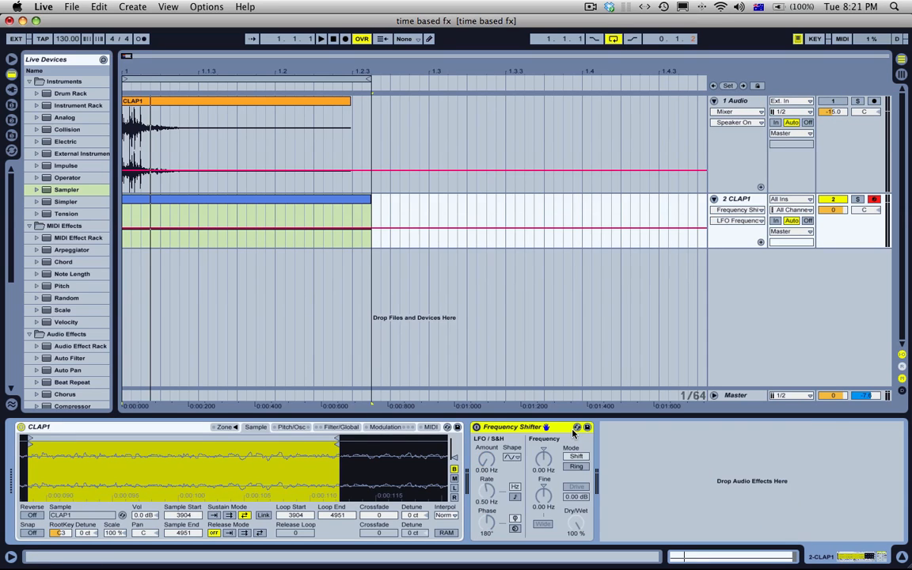
Step: Switch on the Frequency Shifter and point out its LFO amount, coarse frequency and fine frequency controls
click(478, 428)
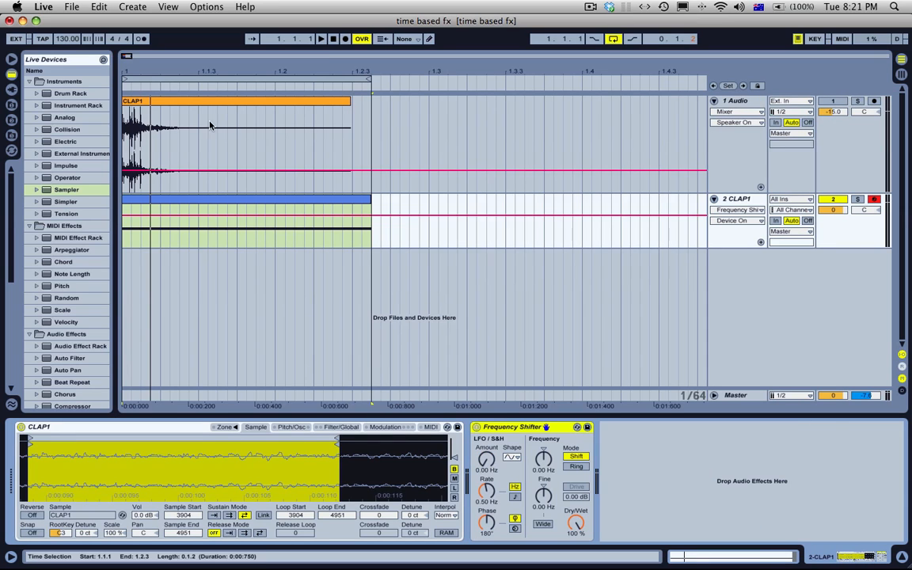
click(487, 459)
click(543, 459)
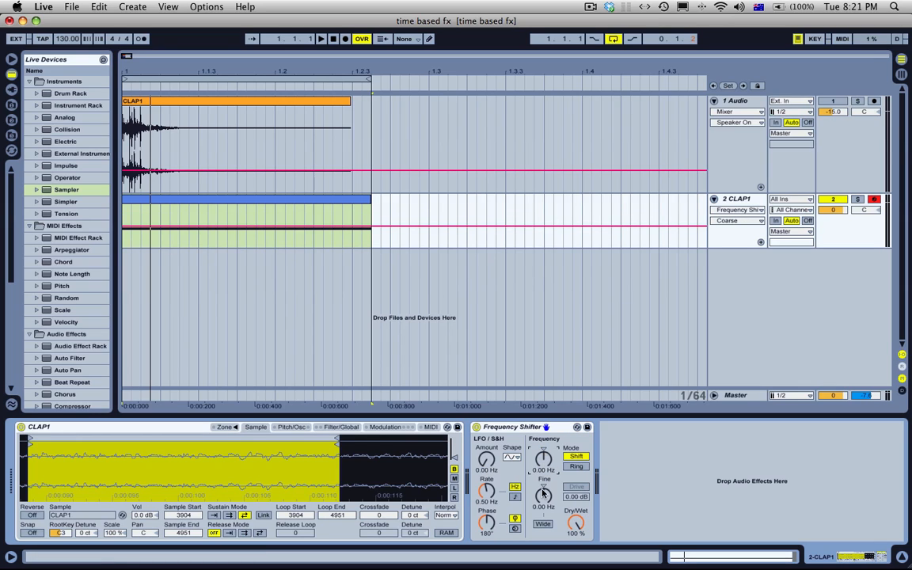
click(543, 493)
click(246, 203)
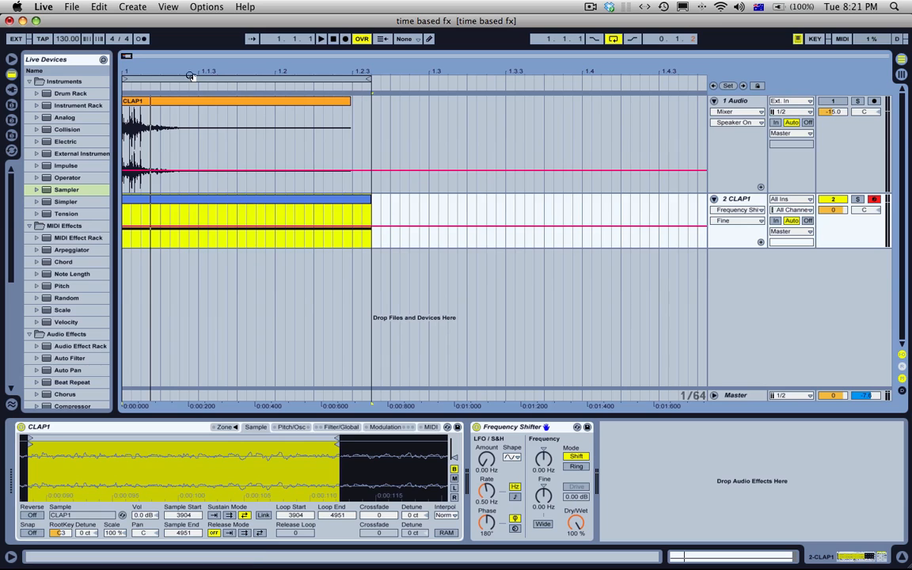
drag(169, 70, 169, 97)
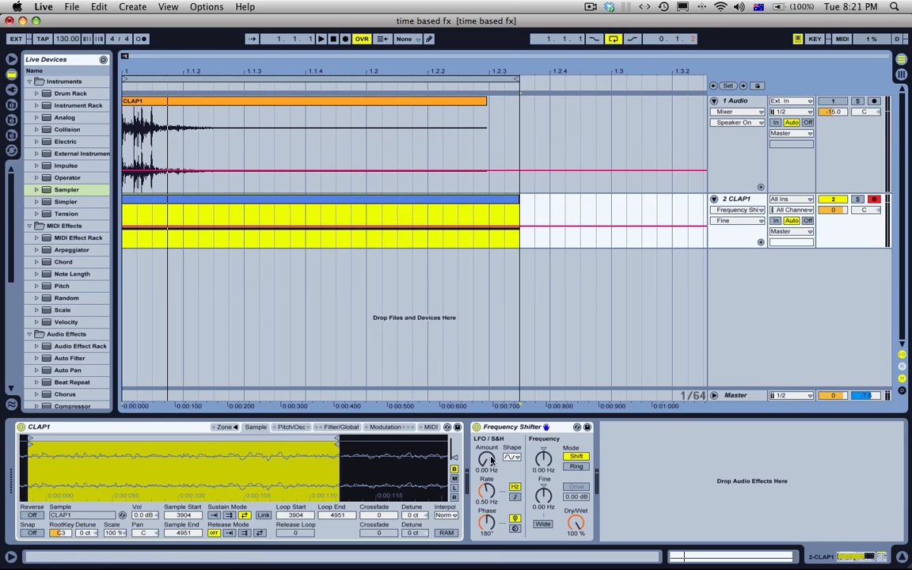
click(487, 458)
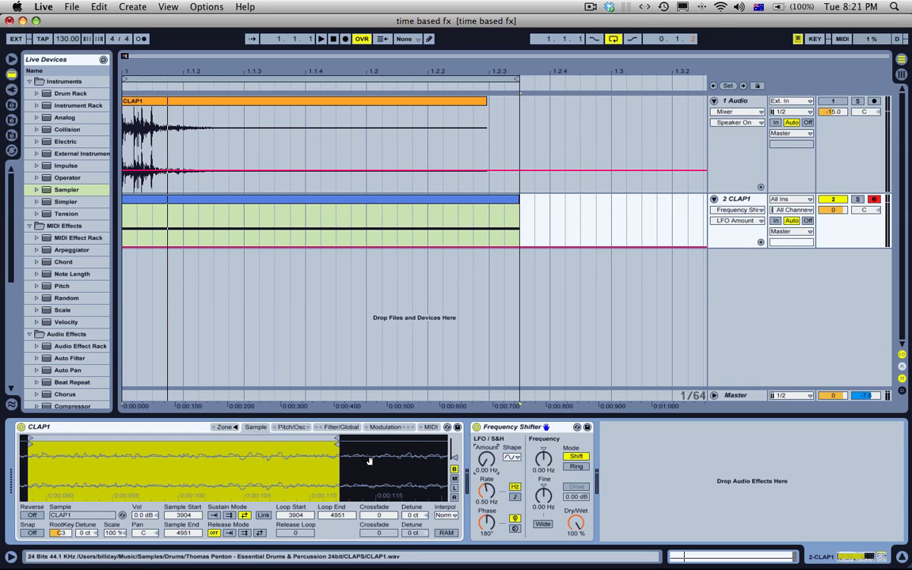
click(271, 201)
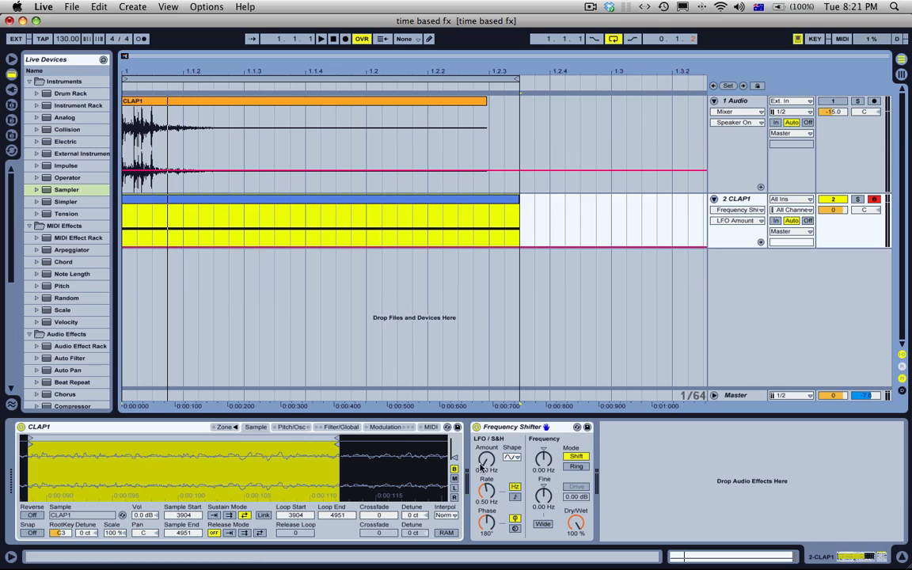
Step: Set the Frequency Shifter's LFO amount to 2.90 kHz and its rate to 2.92 Hz, playing the loop to hear the modulation
drag(484, 462, 484, 392)
key(space)
mouse_move(485, 492)
mouse_down()
mouse_move(485, 435)
mouse_move(486, 502)
mouse_up()
key(space)
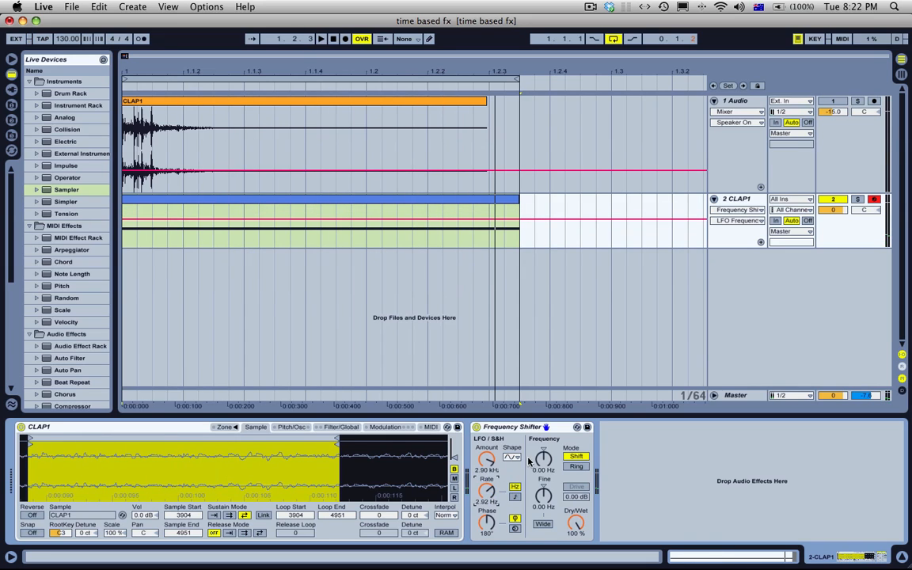
Step: Set the Frequency Shifter's LFO amount to 0 Hz, view its waveforms, and try the tempo-synced rate before switching back to Hz
drag(489, 457, 489, 491)
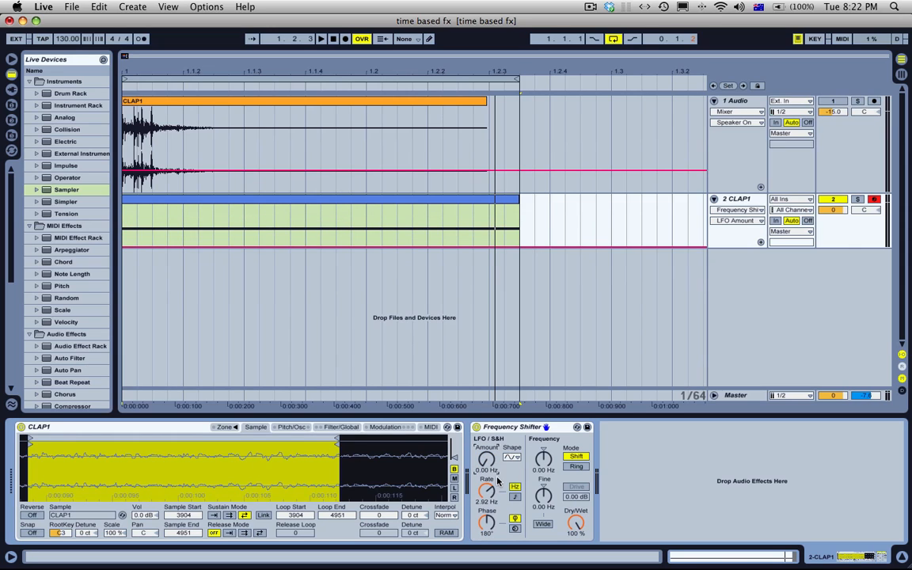
click(511, 457)
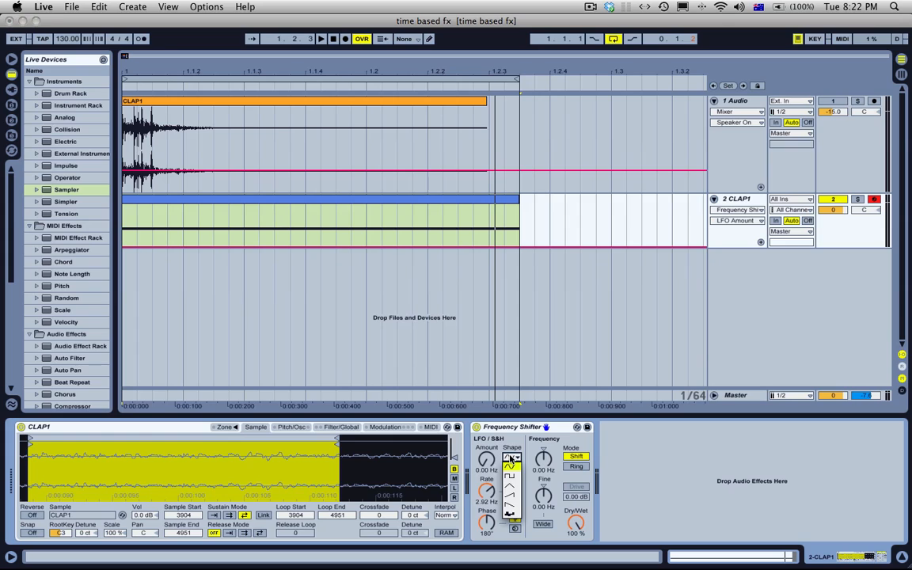
click(516, 496)
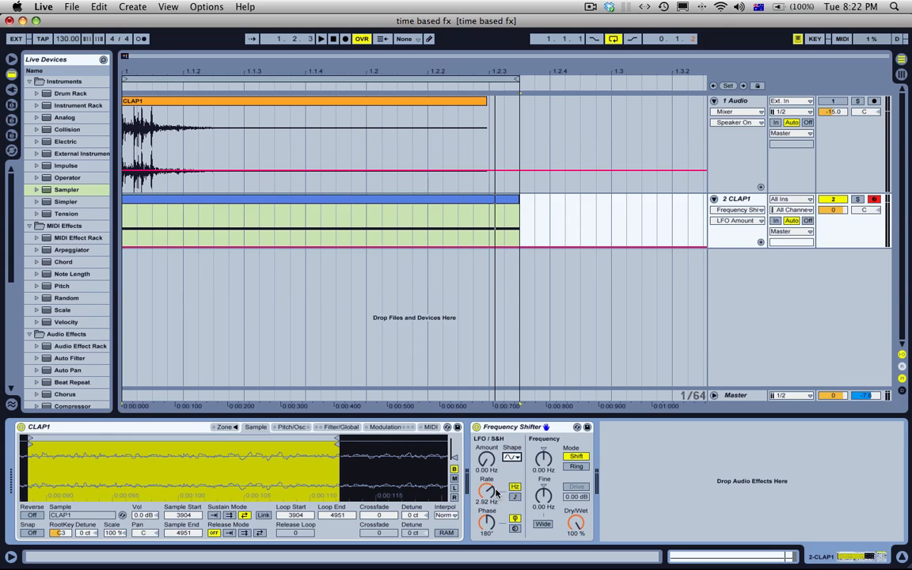
click(514, 496)
click(514, 488)
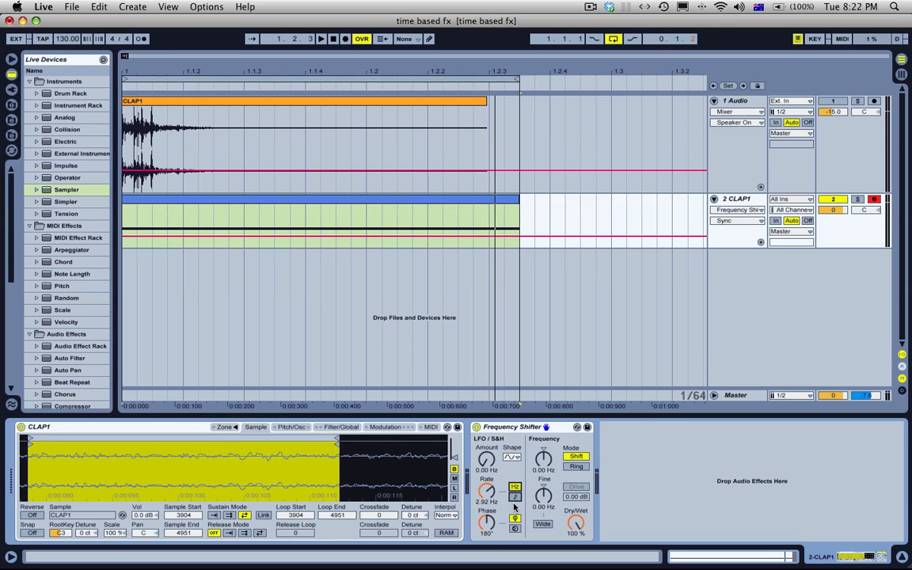
click(514, 497)
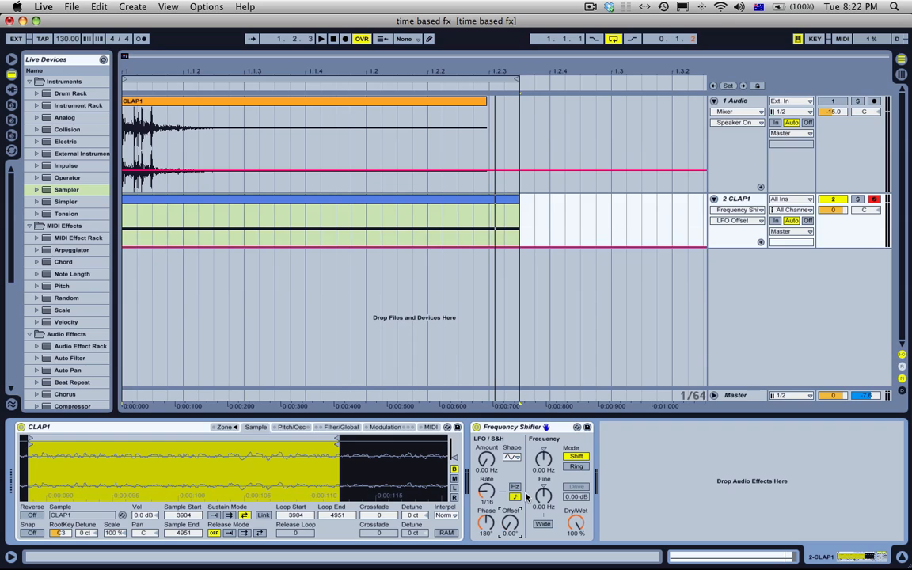
click(515, 488)
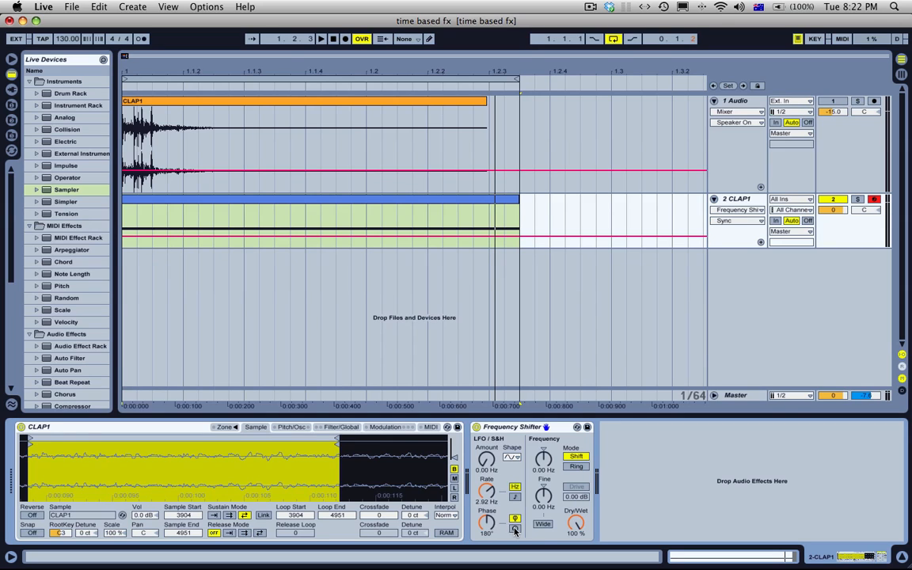
click(515, 519)
Step: Switch the Frequency Shifter to Ring mode and try toggling its Drive on and off
click(545, 459)
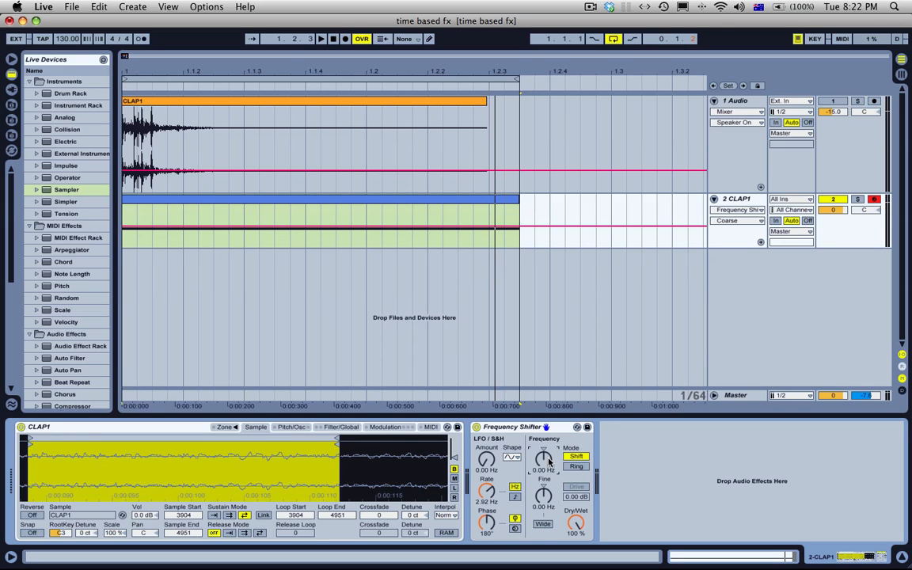
click(575, 466)
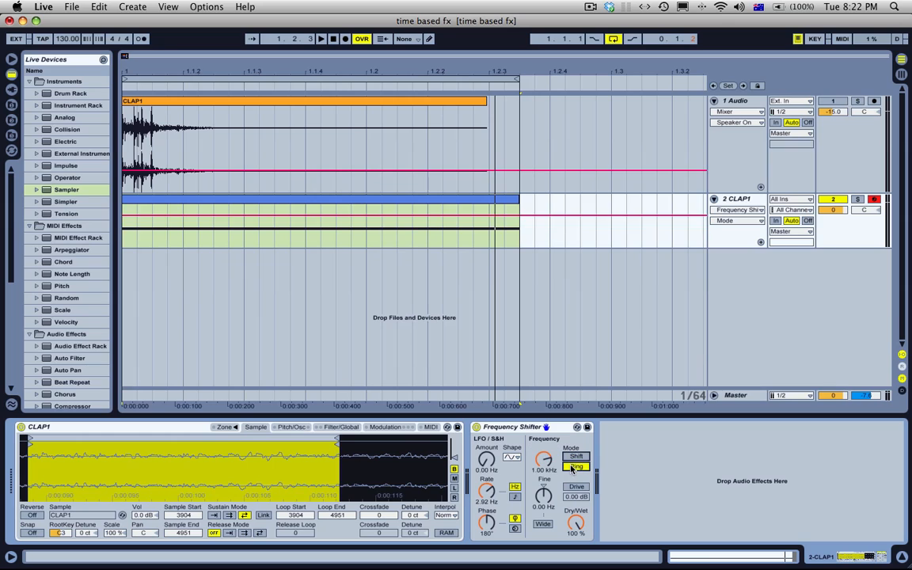
click(576, 487)
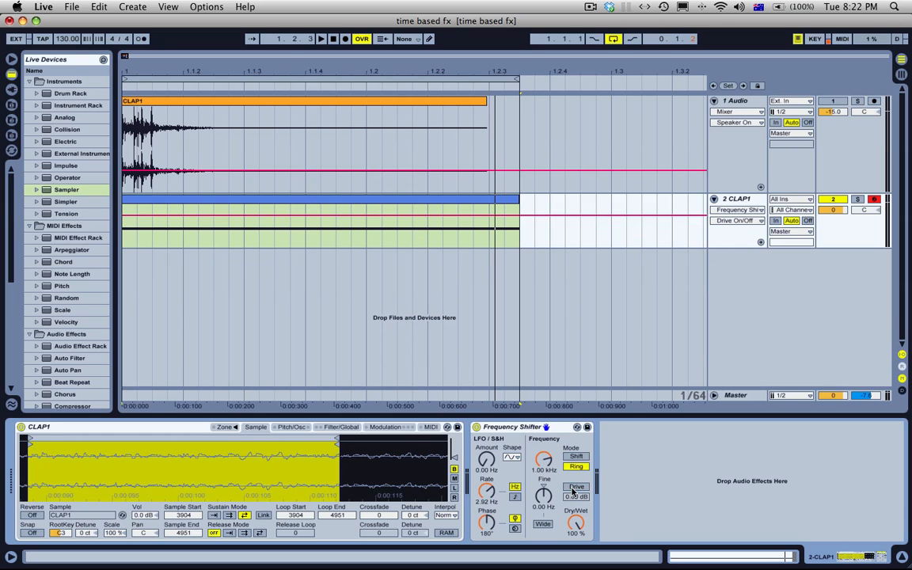
click(576, 488)
Step: Enable the Frequency Shifter's Wide option, leave the spread at 0 Hz, and play the loop to hear the ring modulation
click(546, 525)
mouse_move(544, 499)
mouse_down()
mouse_move(544, 467)
mouse_move(544, 498)
mouse_up()
key(space)
key(space)
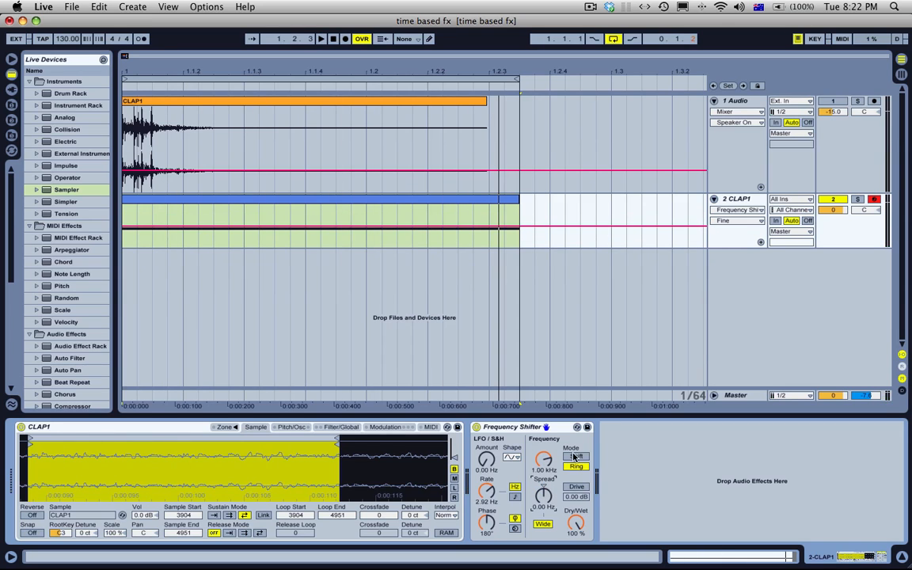
Step: Keep the Frequency Shifter in Ring mode and look up note C3 in the Dashboard's Note <-> Frequency widget before returning to Live
click(579, 466)
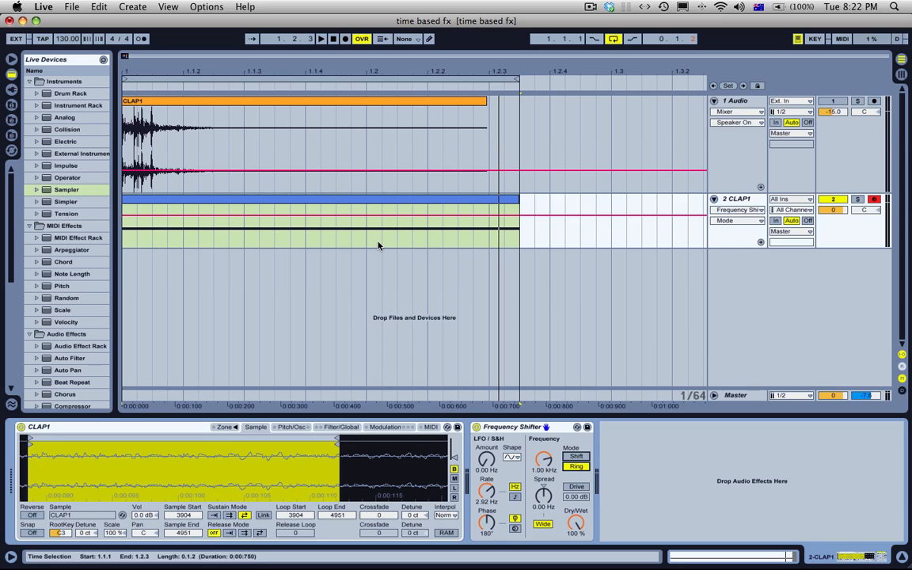
key(F12)
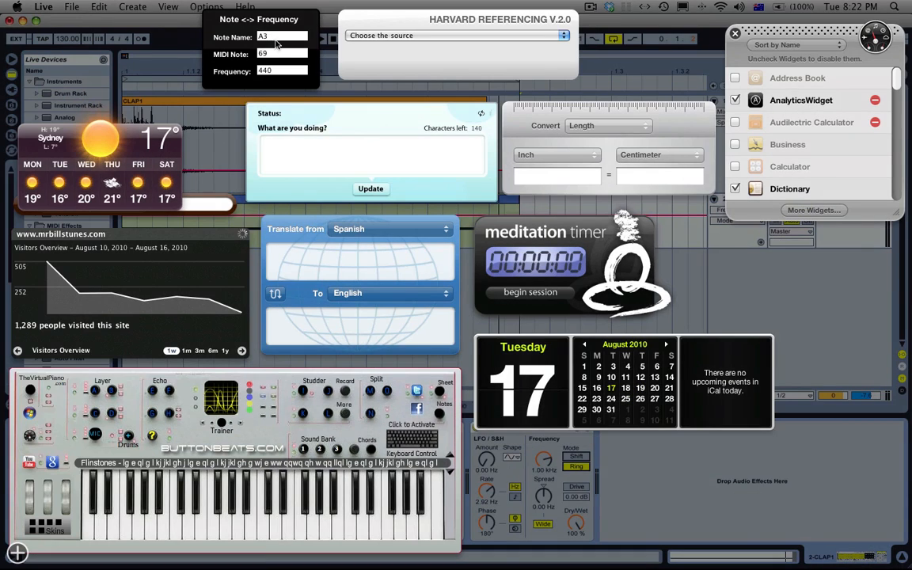
double_click(265, 37)
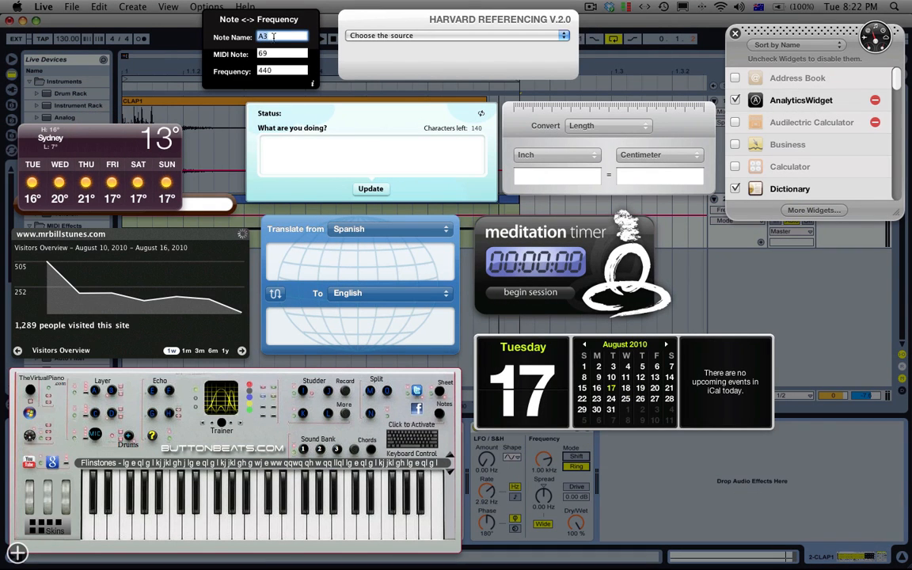
text(c3)
key(Tab)
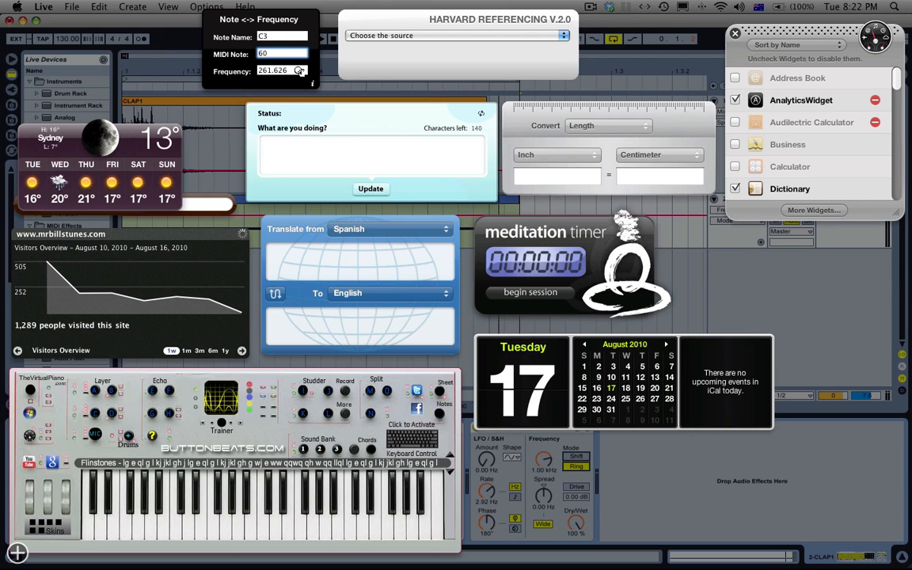
key(F12)
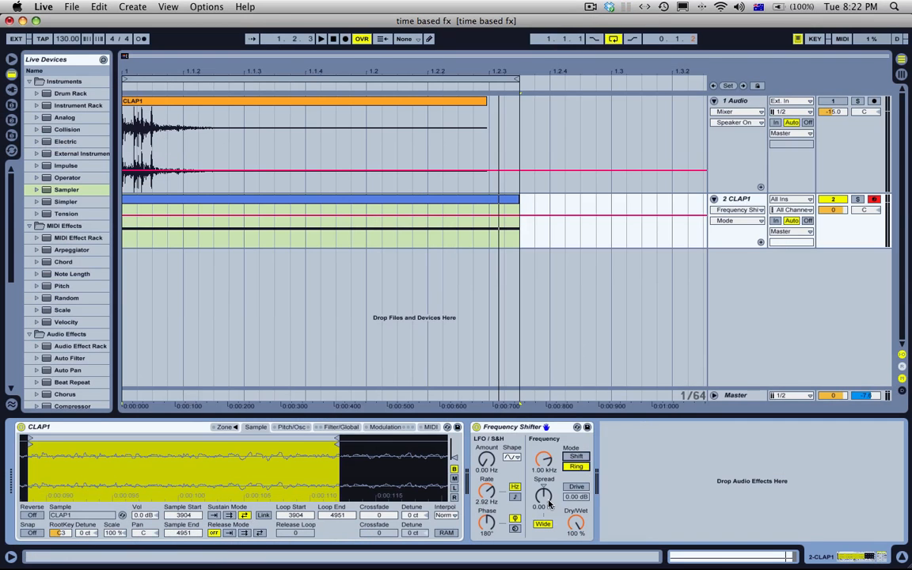
Step: Set the Frequency Shifter's spread to 100 Hz and lower its ring modulation frequency to 1.00 Hz
drag(545, 460, 544, 547)
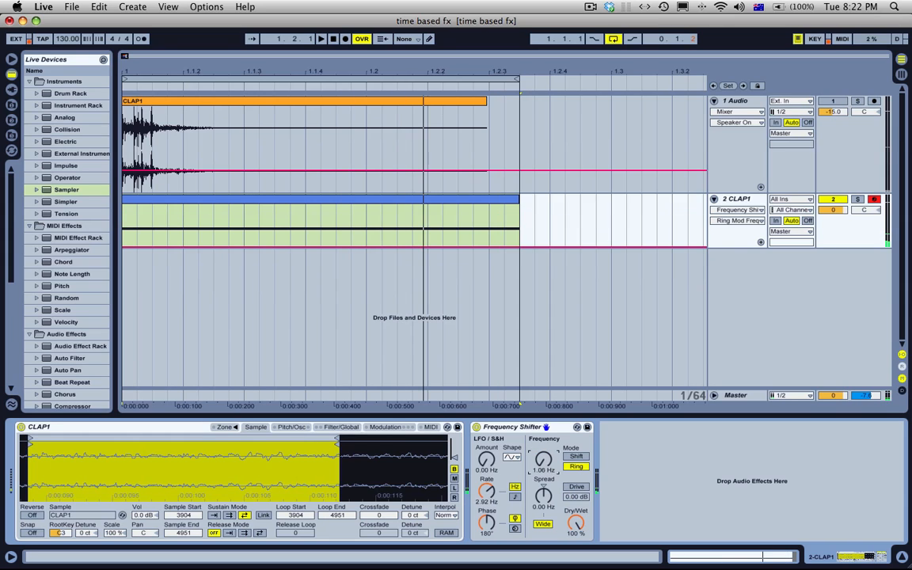
drag(546, 461, 547, 445)
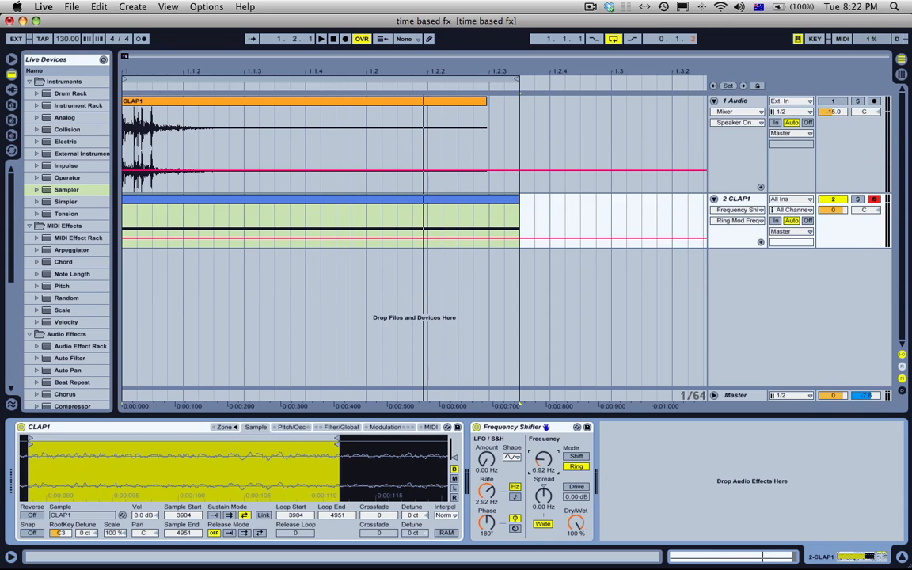
drag(543, 495, 543, 474)
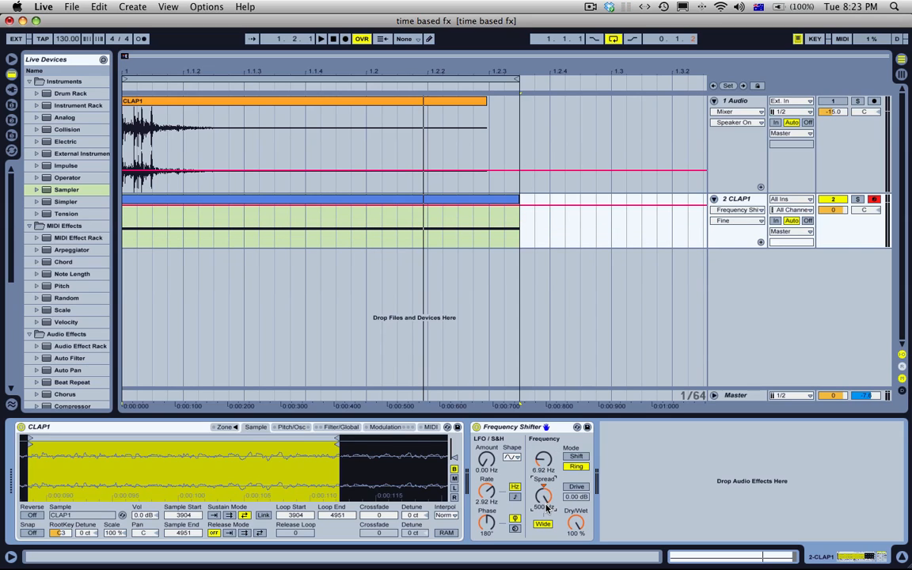
text(100)
key(Return)
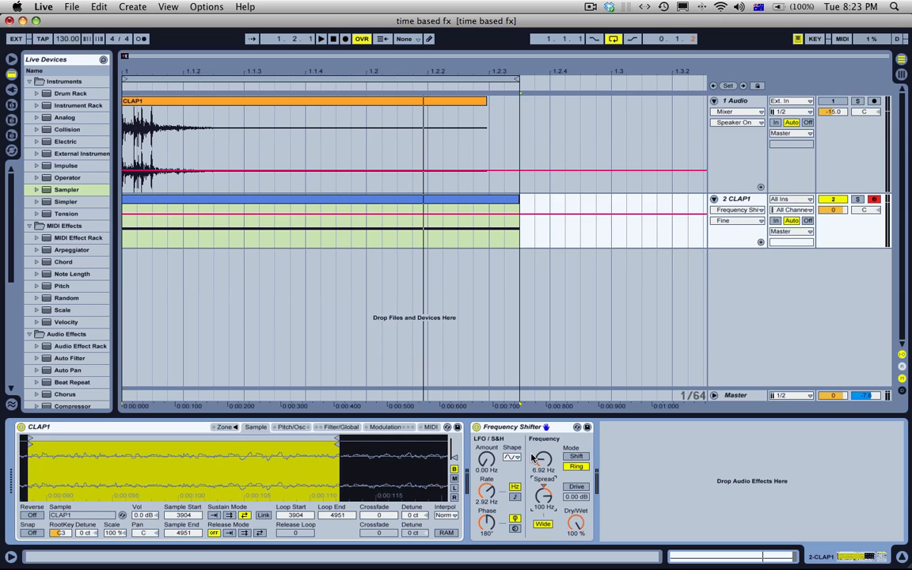
drag(555, 448, 548, 475)
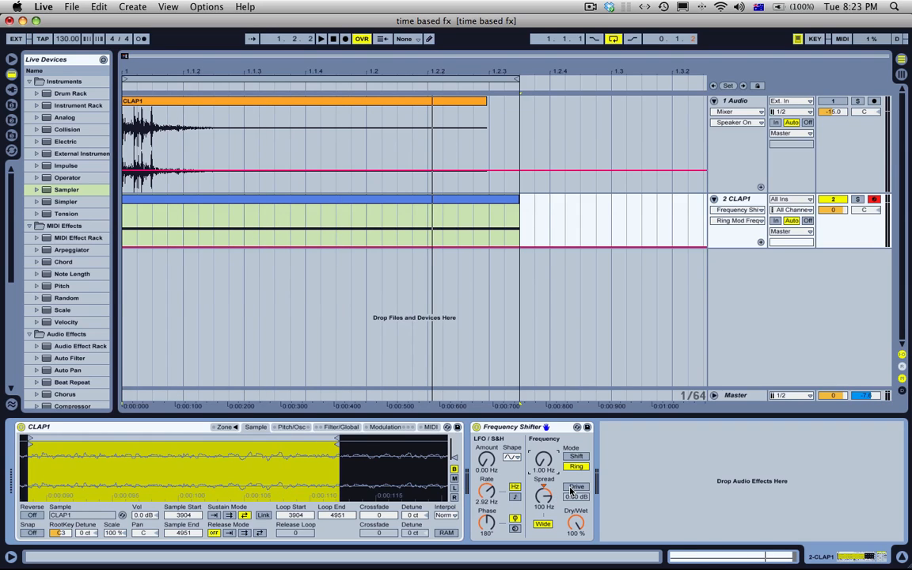
Step: Try the Drive on and off, and lower Dry/Wet to 72.7 % while playing the loop
click(576, 488)
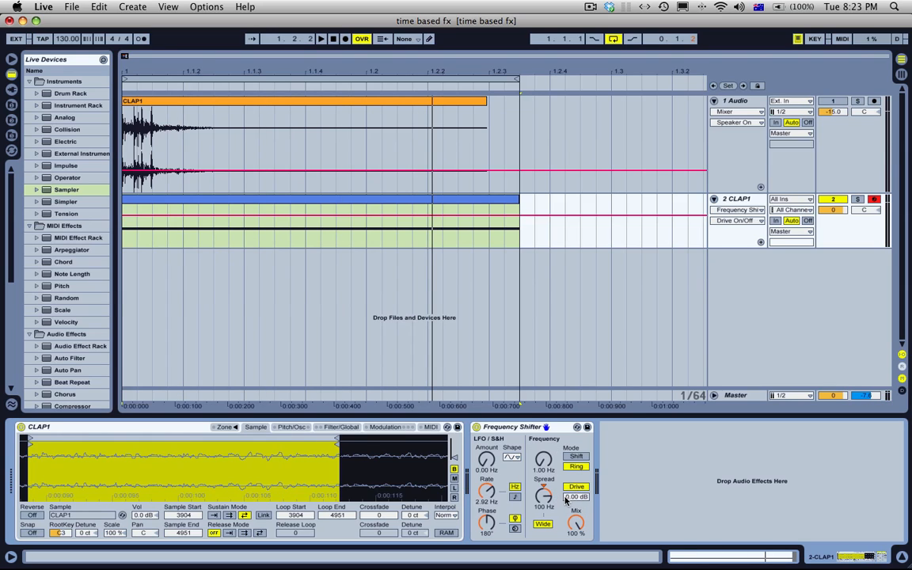
drag(577, 522, 577, 491)
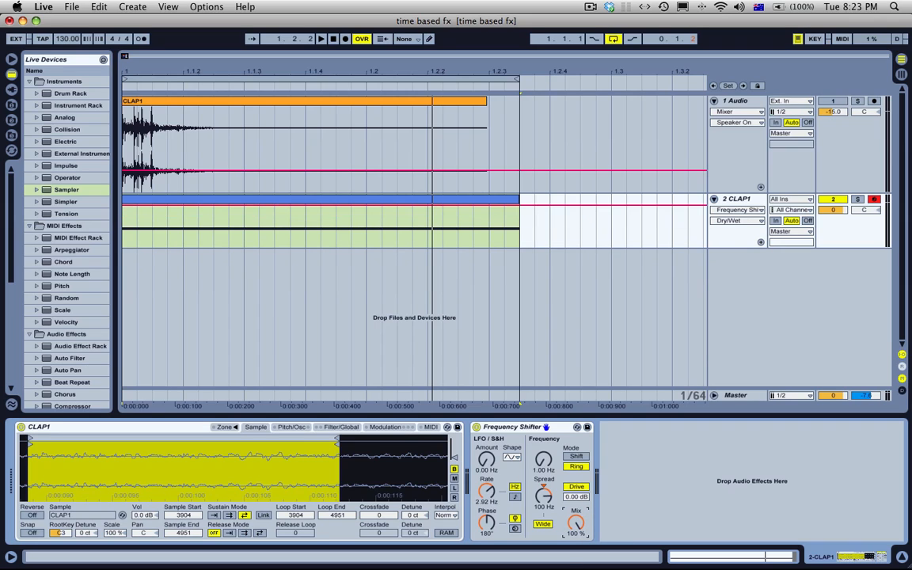
click(576, 488)
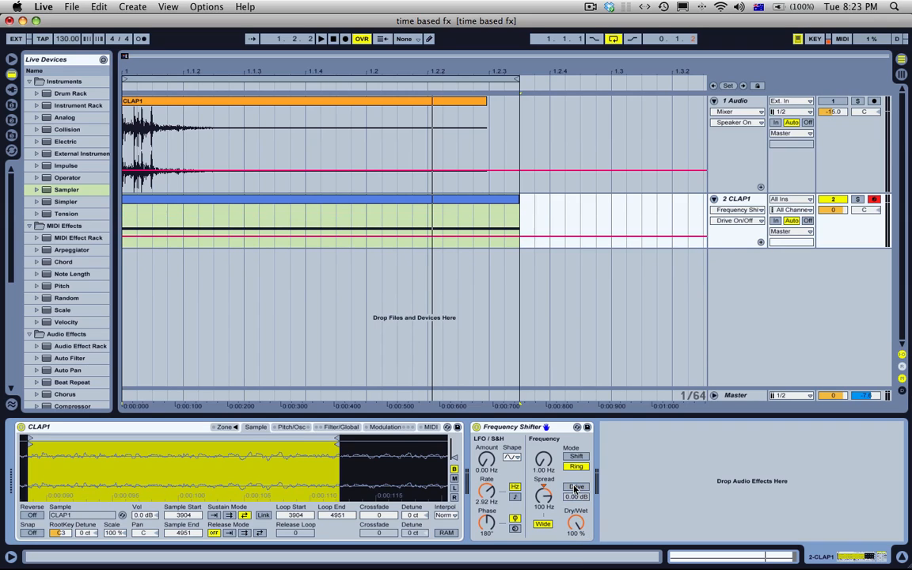
click(576, 523)
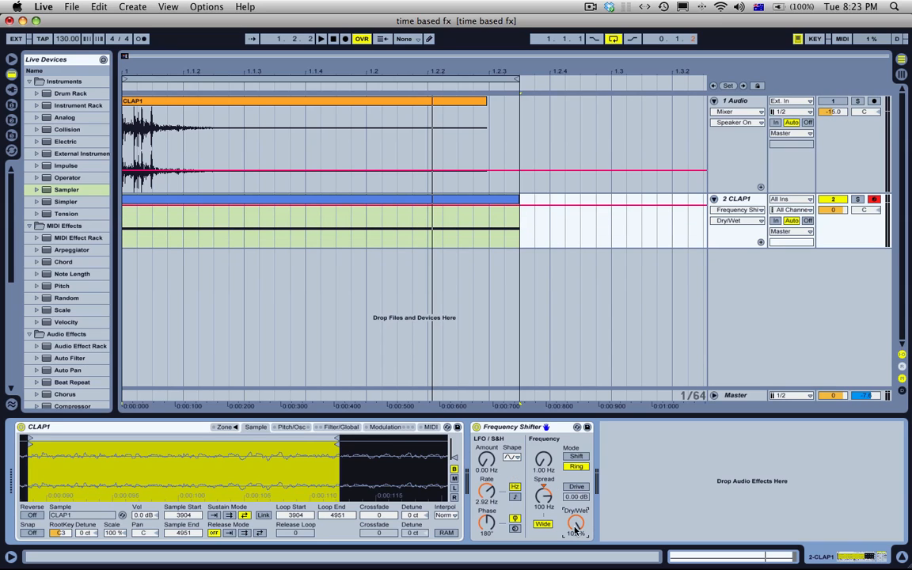
drag(576, 530, 579, 535)
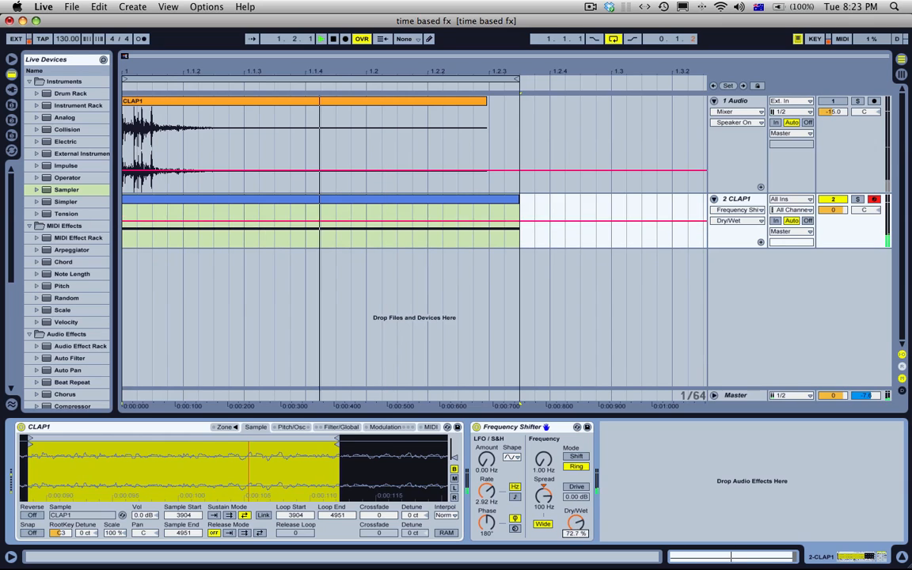
Step: Enable Drive, raise it to 15.6 dB with the mix at 100 %, play the loop, and toggle Drive again
click(576, 488)
click(576, 496)
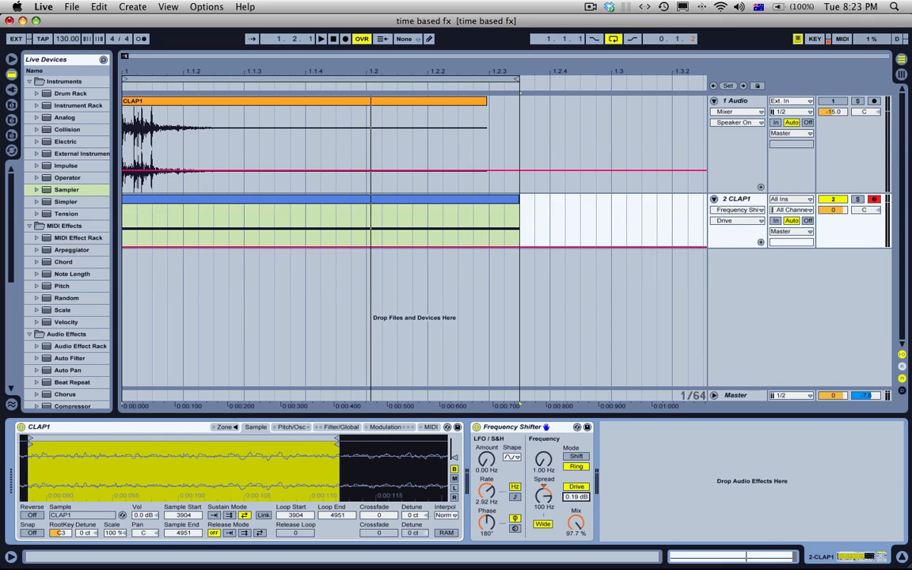
mouse_move(577, 498)
mouse_down()
mouse_move(576, 566)
mouse_move(572, 490)
mouse_up()
key(space)
click(576, 497)
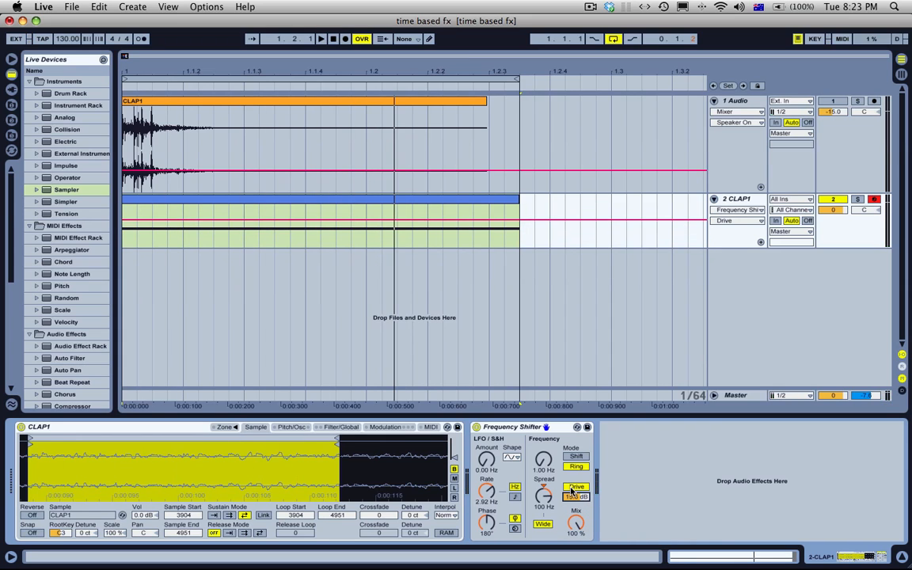
click(572, 489)
Step: Switch the Frequency Shifter to Shift mode and raise the frequency to 2.56 kHz while the loop plays
click(575, 458)
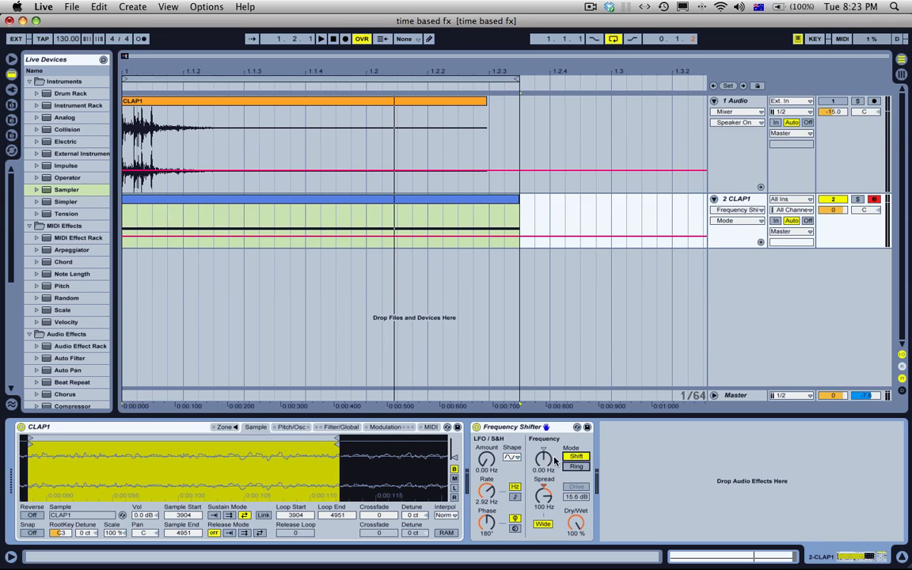
mouse_move(544, 459)
mouse_down()
mouse_move(544, 446)
mouse_move(544, 460)
mouse_up()
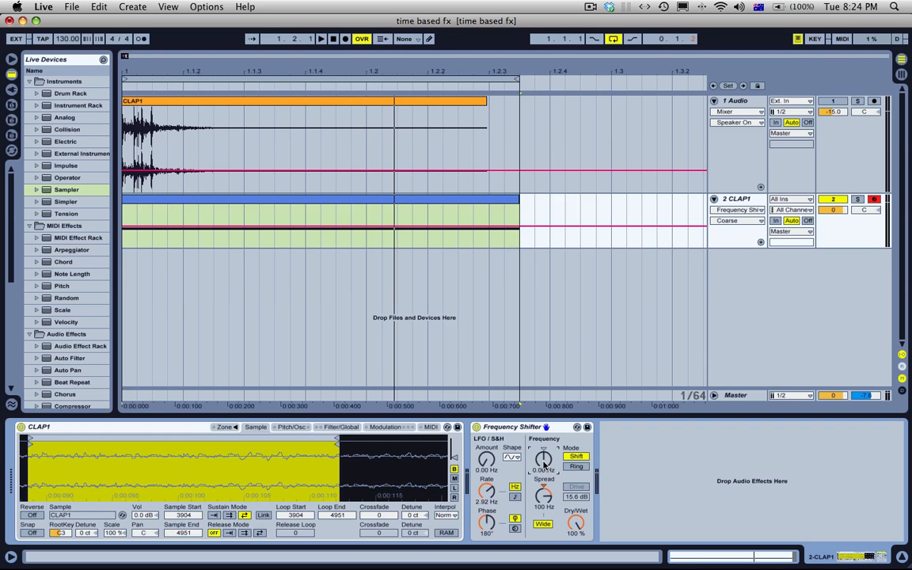
key(space)
drag(544, 465, 544, 380)
key(space)
Step: Delete the Frequency Shifter from the CLAP1 track and show the device chain of the 1 Audio track
click(533, 429)
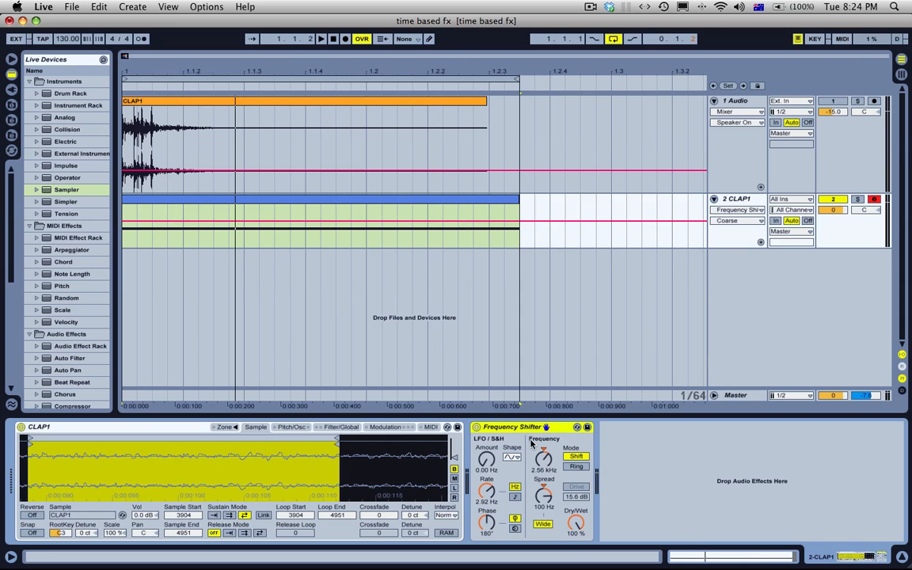
key(Delete)
click(675, 95)
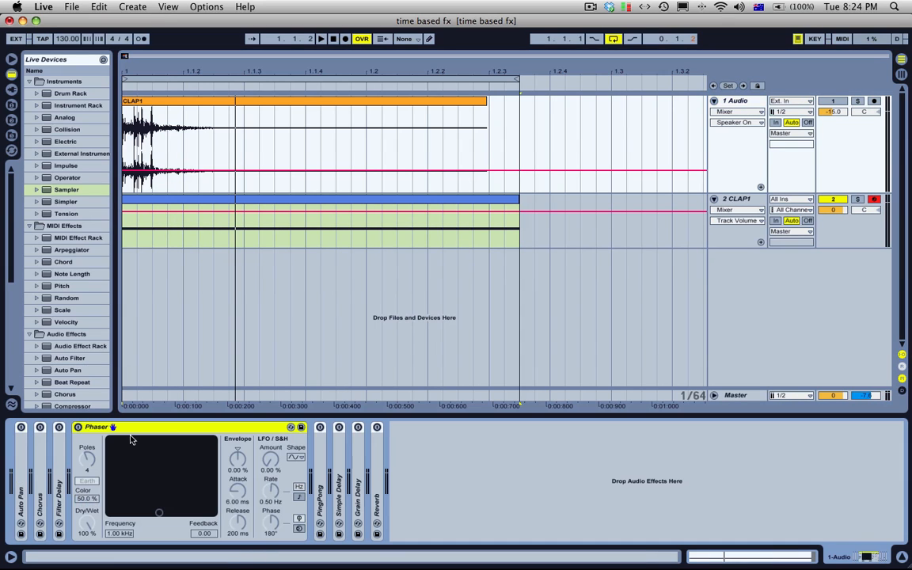
Step: Turn on the Phaser, preview Space, keep it on Earth, and set frequency to 914 Hz with feedback at 0.82
click(79, 427)
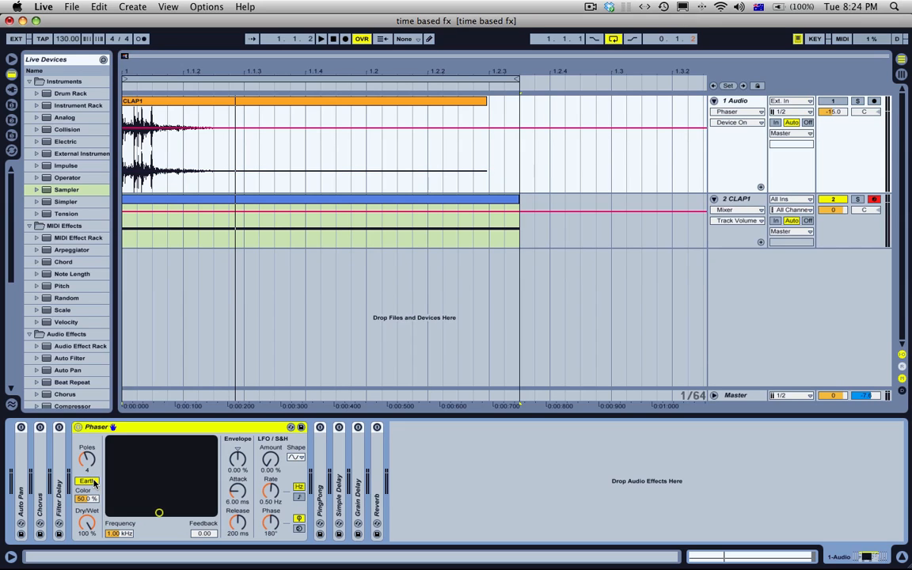
click(88, 481)
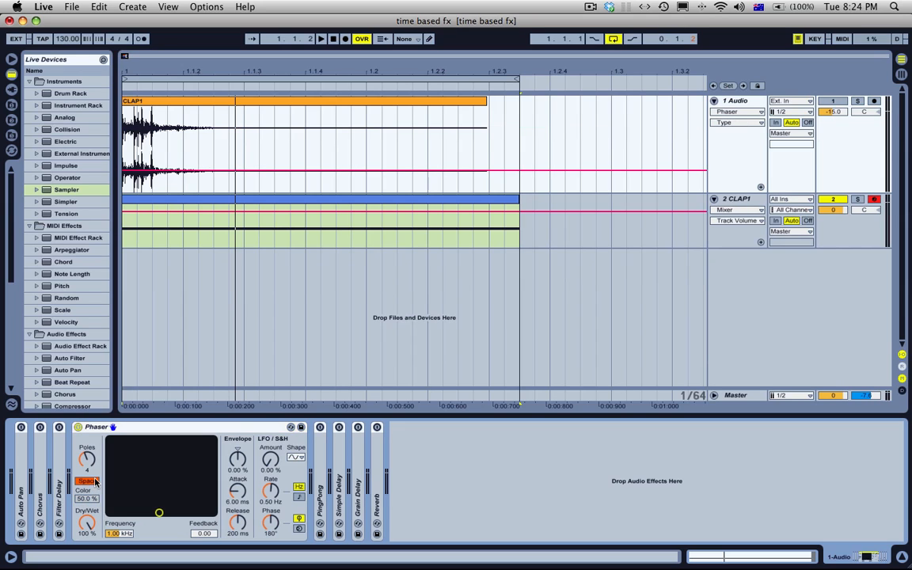
drag(156, 476, 159, 482)
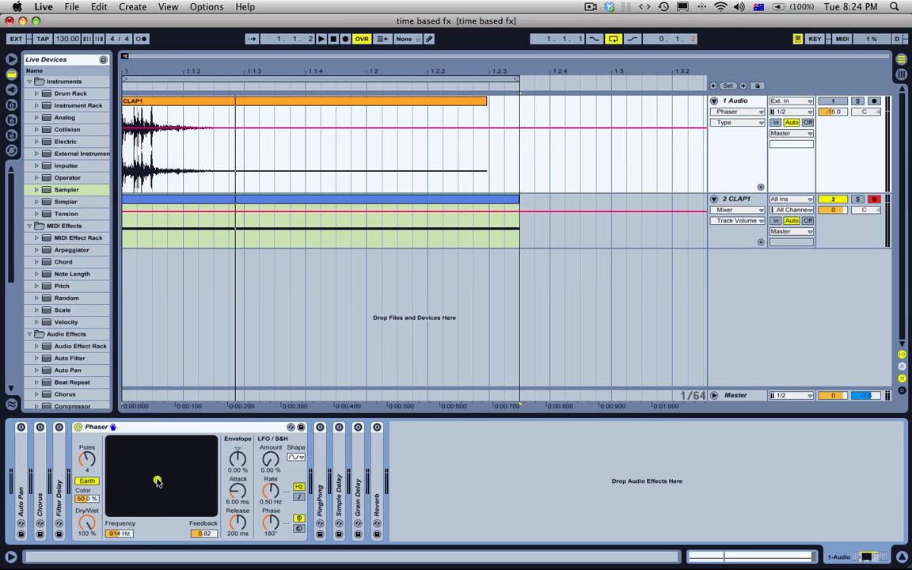
click(139, 431)
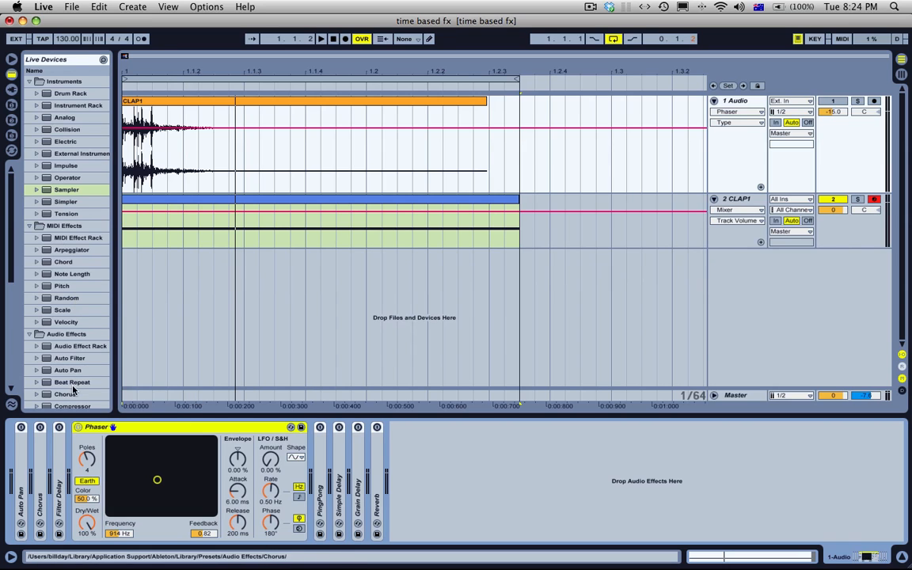
Step: Add an EQ Eight at the end of the 1 Audio track's effects chain
scroll(70, 360, down, 5)
click(68, 294)
double_click(69, 296)
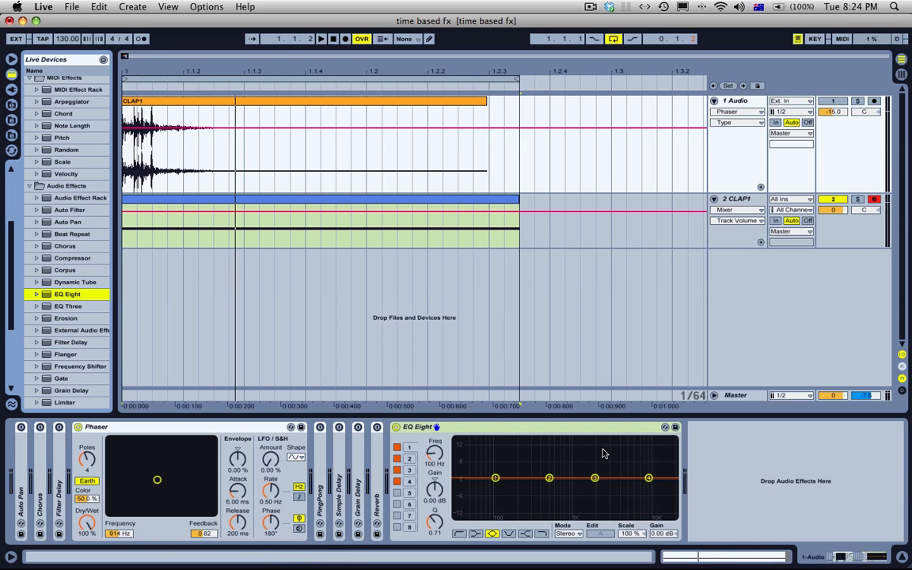
Step: Make EQ Eight band 1 a narrow notch at 100 Hz with -15.0 dB gain and a Q of 8.23
drag(497, 480, 494, 517)
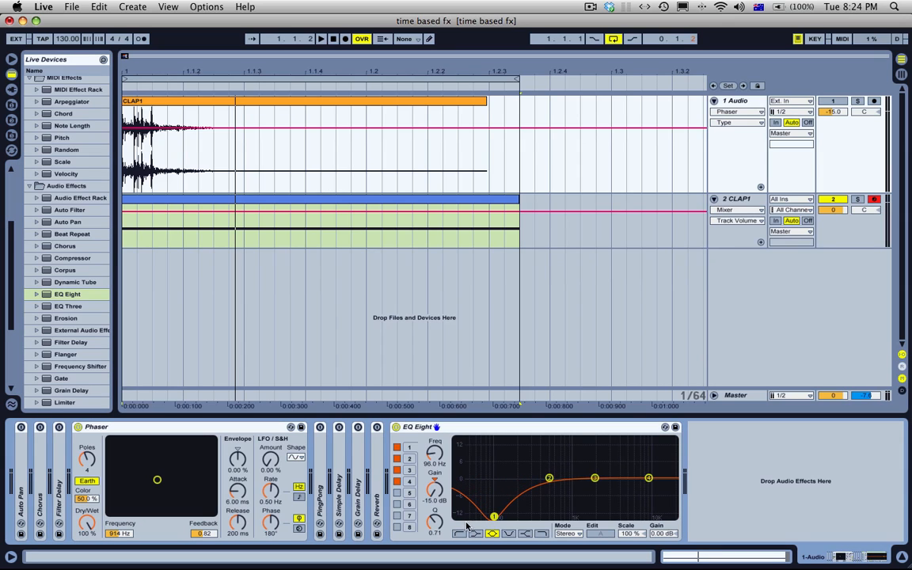
drag(436, 527, 434, 463)
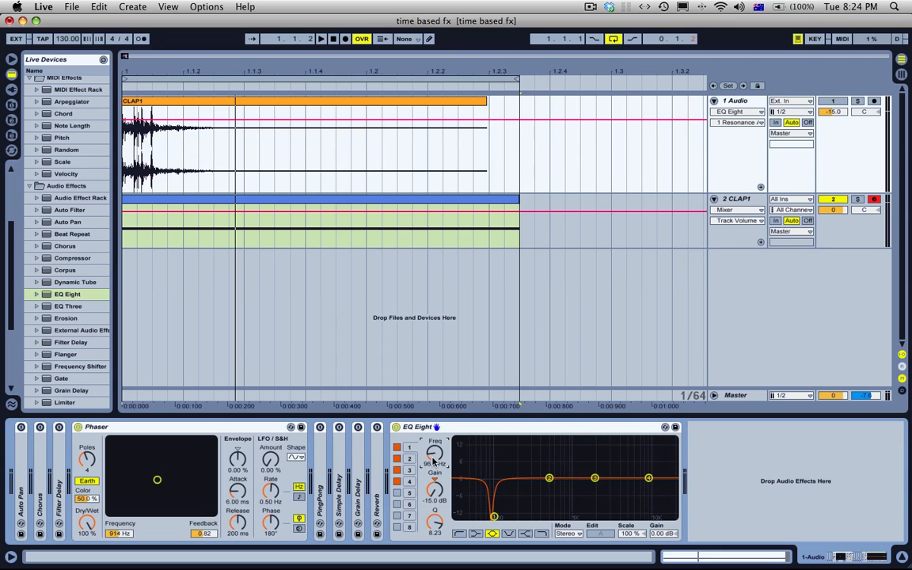
click(434, 461)
text(1)
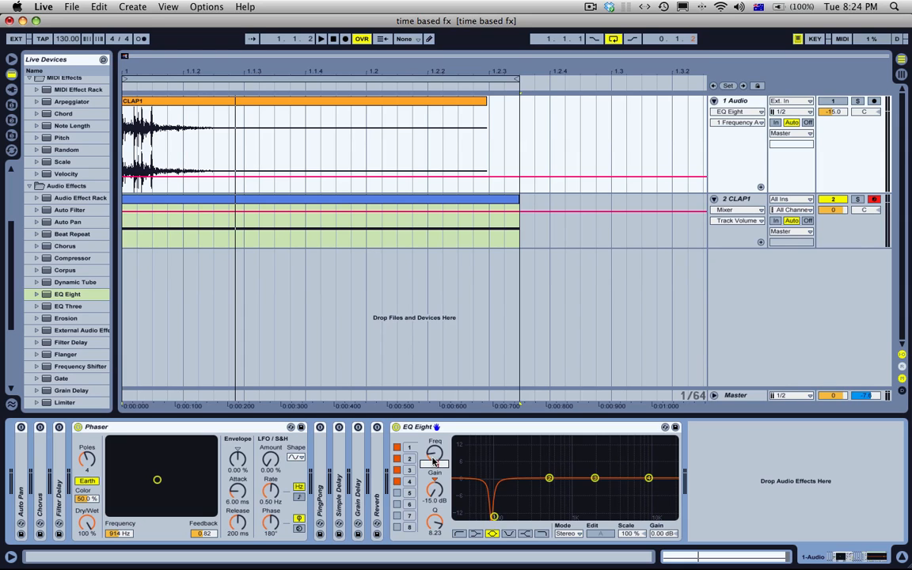
text(00)
key(Return)
Step: Make EQ Eight band 2 a deep, narrow notch at 200 Hz
drag(549, 480, 550, 482)
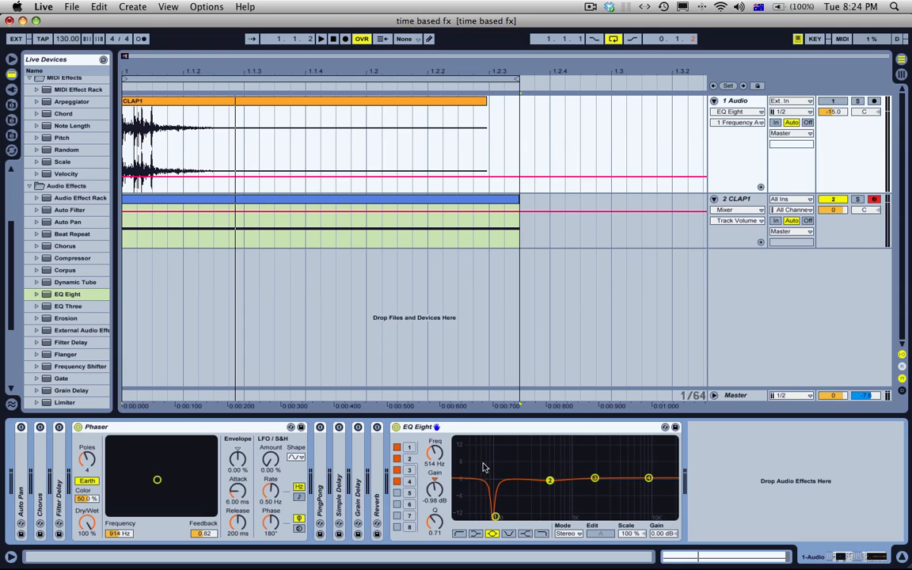
click(434, 457)
text(200)
key(Return)
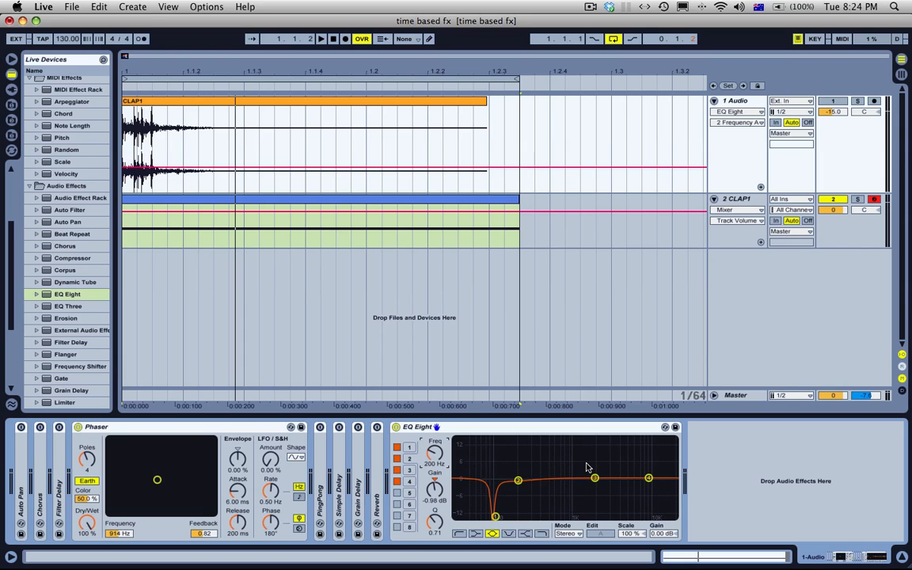
mouse_move(434, 484)
mouse_down()
mouse_move(435, 509)
mouse_move(435, 479)
mouse_up()
Step: Make EQ Eight band 3 a deep, narrow notch at 300 Hz
click(594, 480)
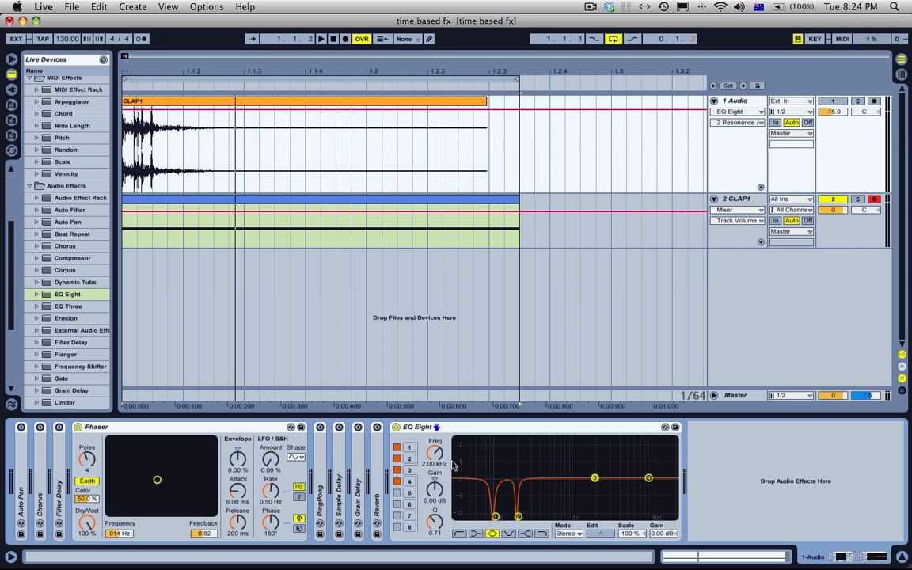
click(443, 464)
text(300)
key(Return)
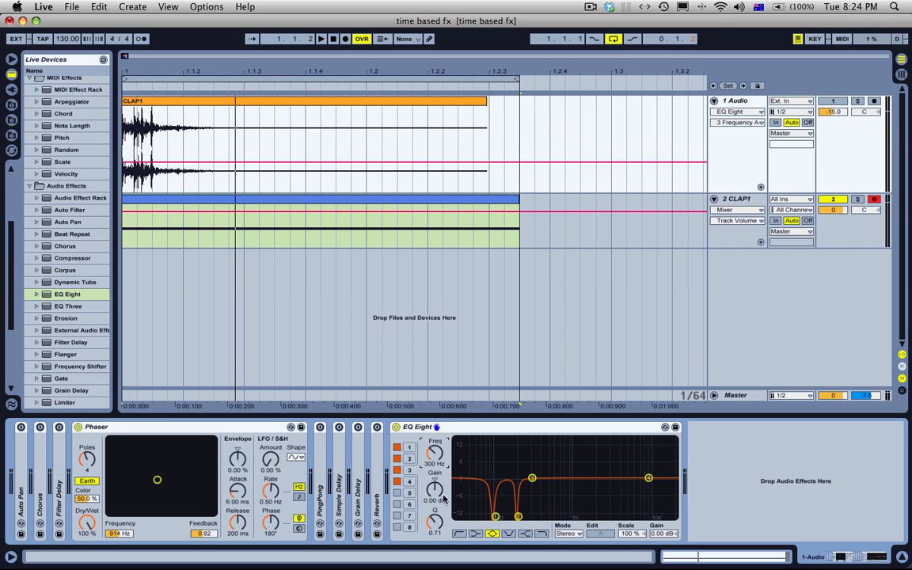
mouse_move(439, 492)
mouse_down()
mouse_move(439, 507)
mouse_move(438, 479)
mouse_up()
Step: Make EQ Eight band 4 a narrow notch at 400 Hz with -15.0 dB gain and a Q of 18.0
click(647, 479)
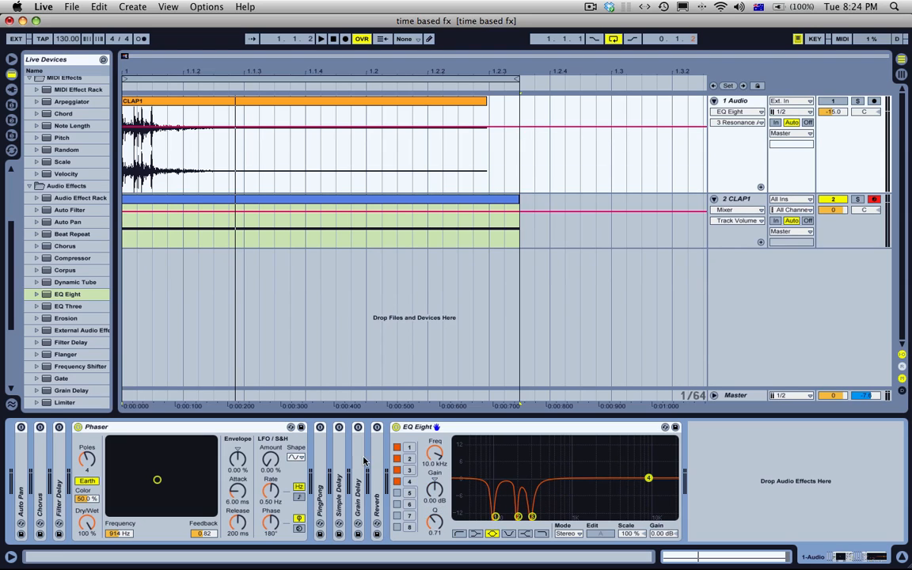
click(411, 460)
click(647, 478)
click(447, 463)
text(400)
key(Return)
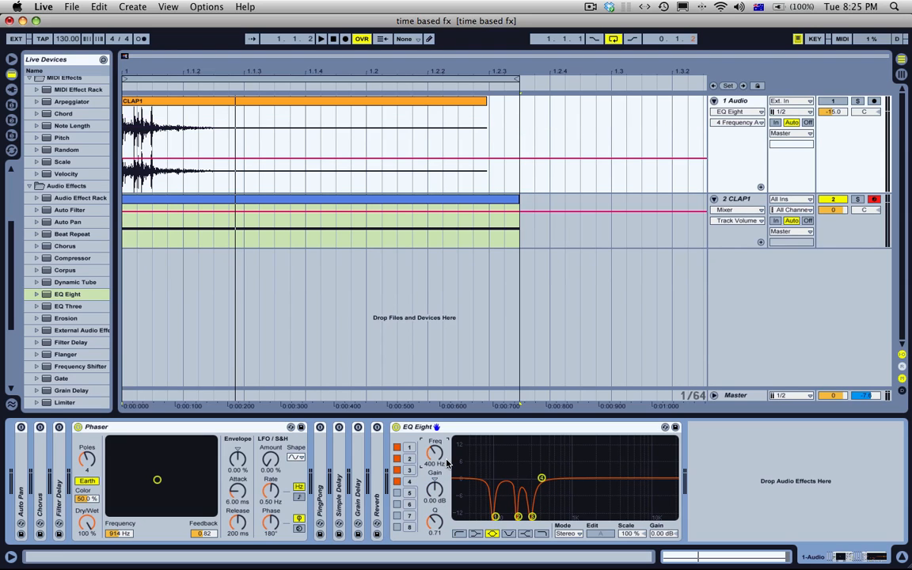
drag(437, 490, 436, 558)
drag(436, 520, 435, 444)
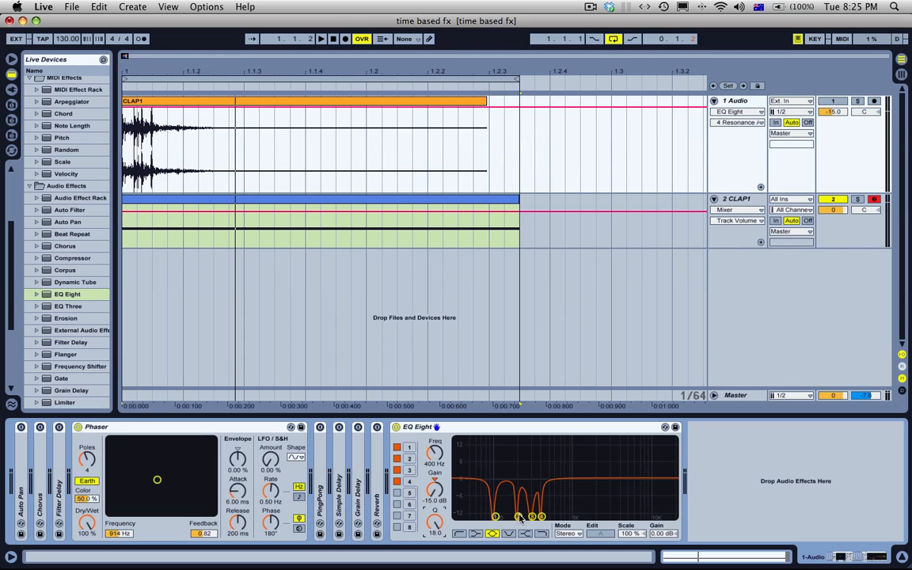
Step: Shift the EQ Eight's notches along the frequency axis, placing band 4 at about 458 Hz
drag(519, 517, 546, 517)
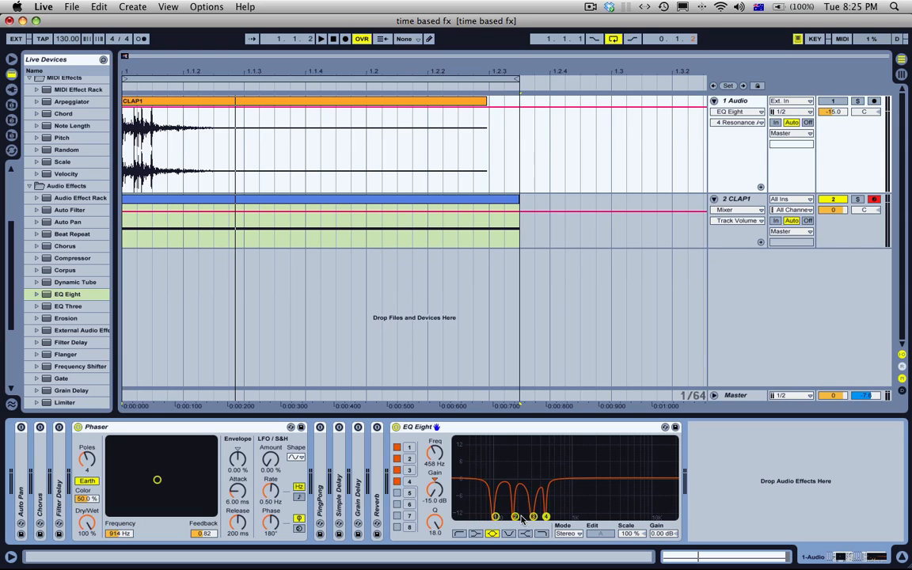
click(495, 518)
click(516, 518)
click(534, 518)
click(546, 517)
Step: Delete the EQ Eight from the 1 Audio track and move the Phaser onto the playing 2 CLAP1 track
click(479, 429)
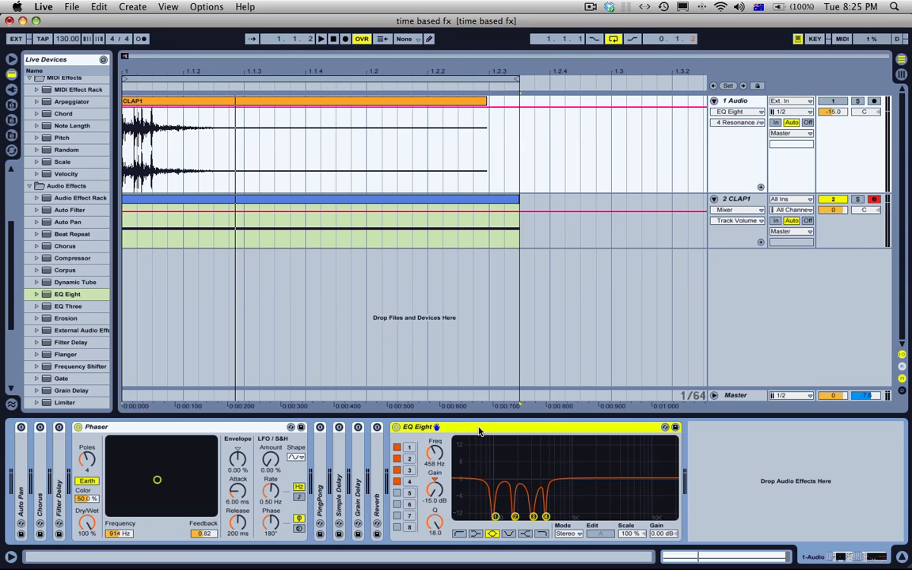
key(Delete)
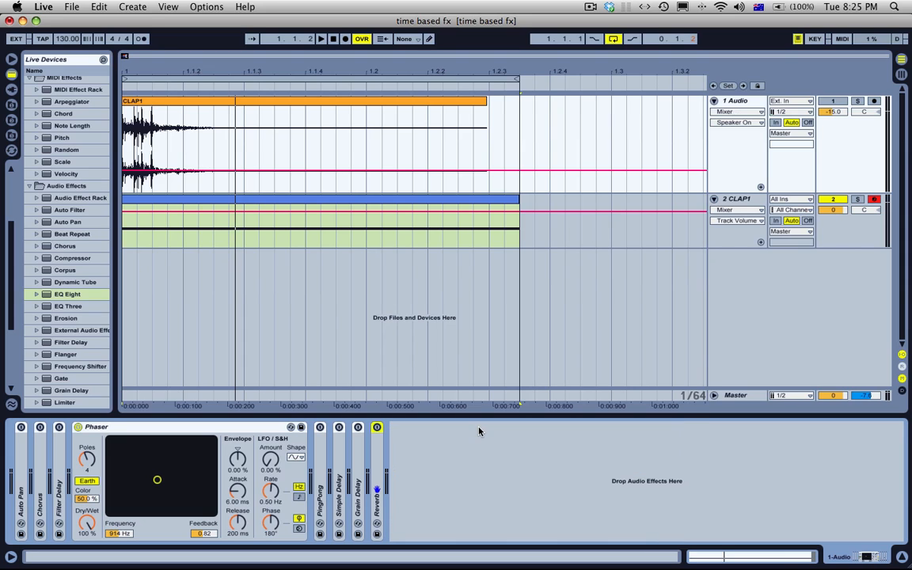
click(109, 427)
click(217, 204)
key(space)
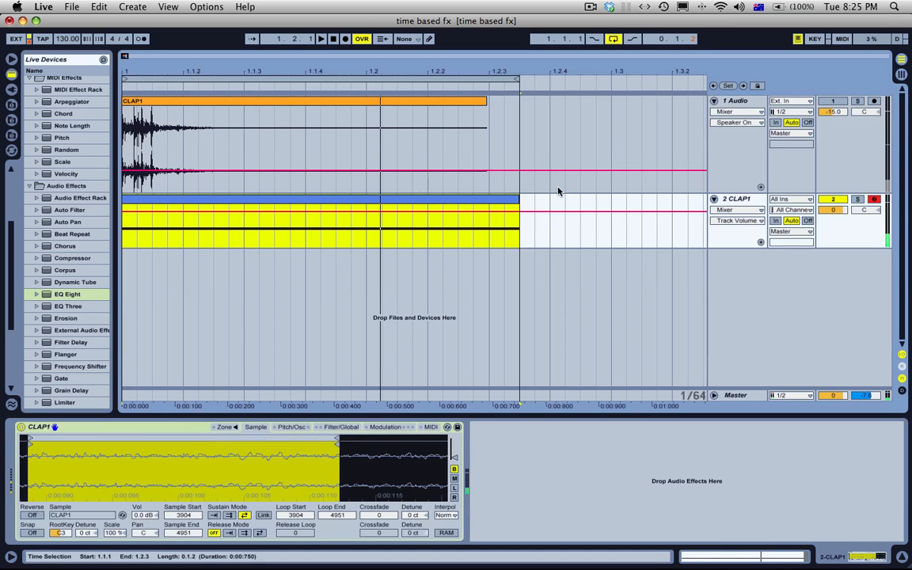
click(664, 107)
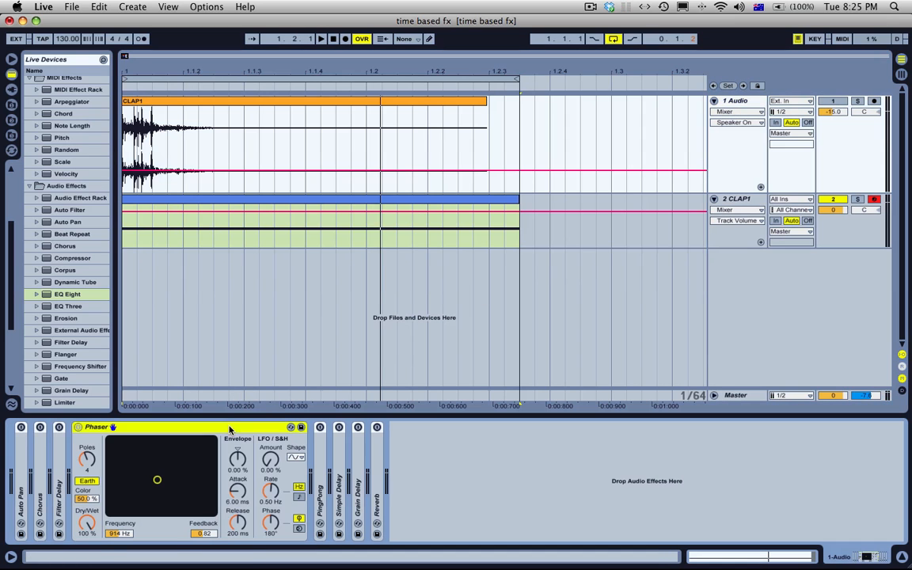
click(417, 210)
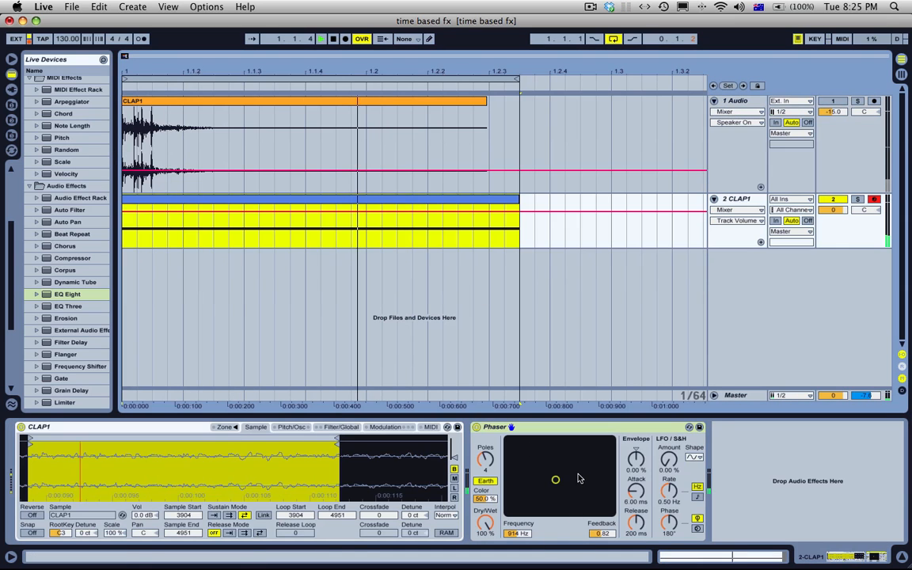
Step: Set the Phaser's frequency to 1.16 kHz and feedback to 0.85, stop playback, and set its poles to 8
drag(579, 479, 560, 474)
key(space)
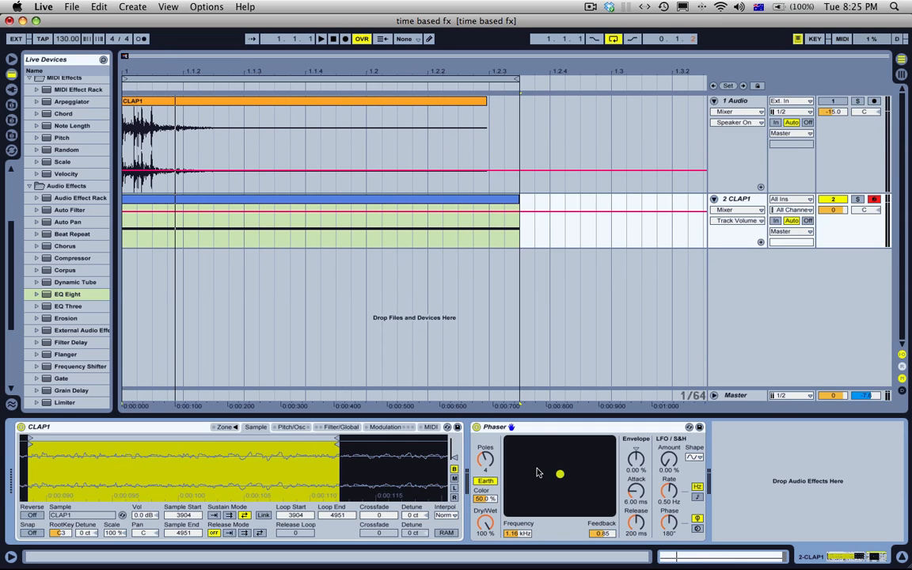
click(478, 463)
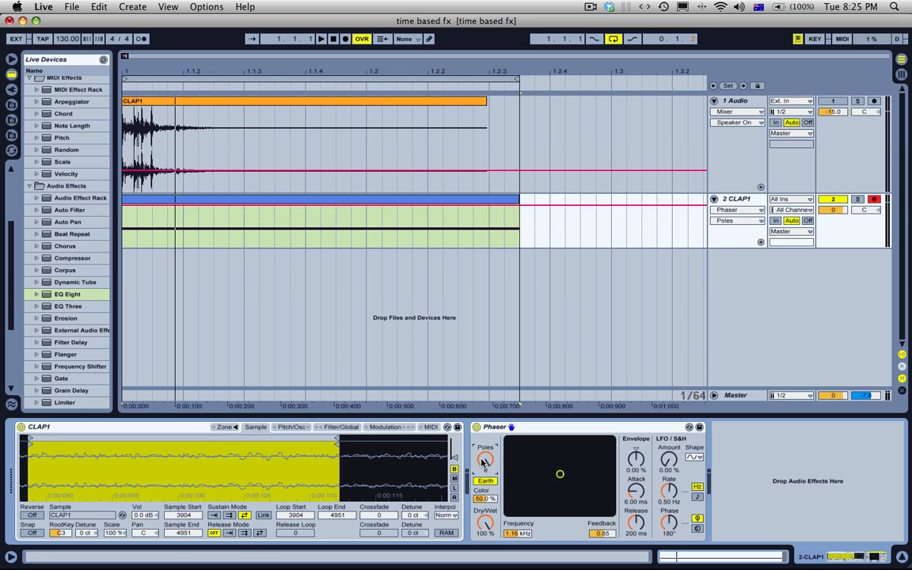
Step: Add an EQ Eight after the Phaser on the 2 CLAP1 track and turn on bands 5 to 8
drag(71, 294, 588, 483)
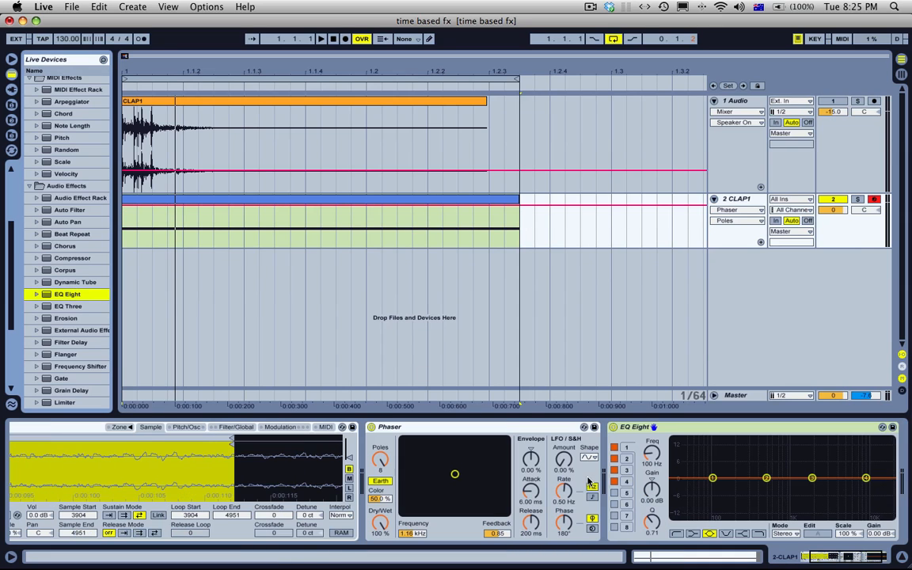
click(615, 494)
click(615, 504)
click(615, 516)
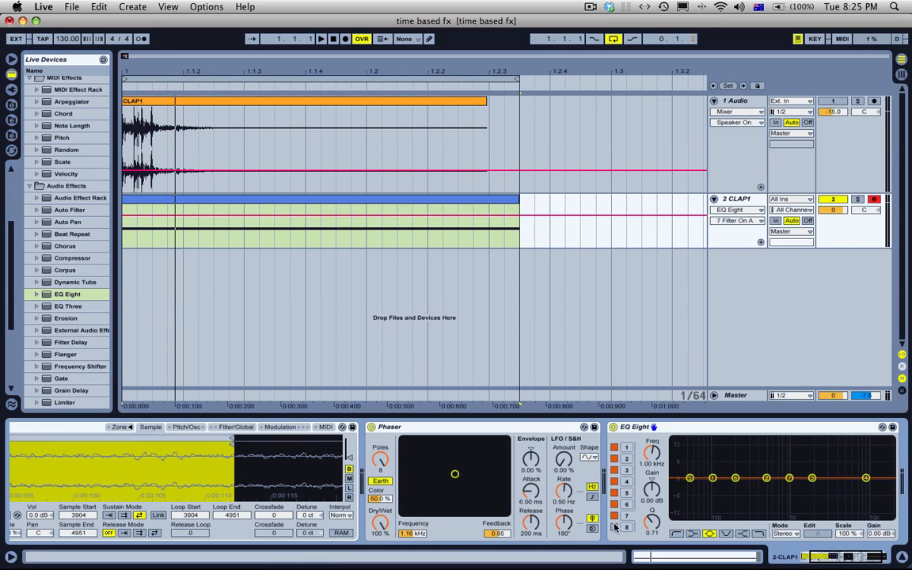
click(615, 527)
Step: Shape alternating EQ Eight dips on bands 1–4 and boosts on bands 5–8, with Q 15.3 on band 4 and 2.70 on band 8
drag(736, 478, 694, 457)
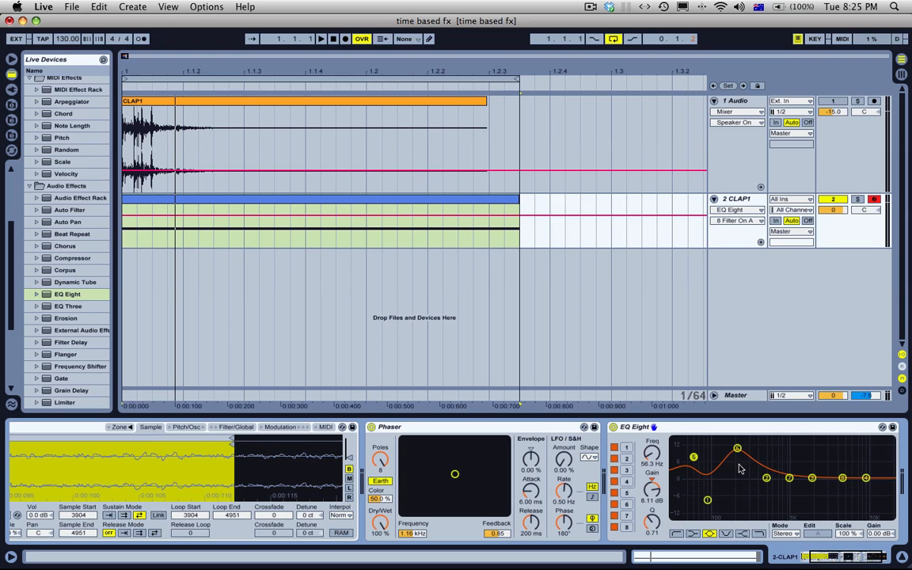
drag(767, 479, 867, 505)
drag(650, 525, 650, 483)
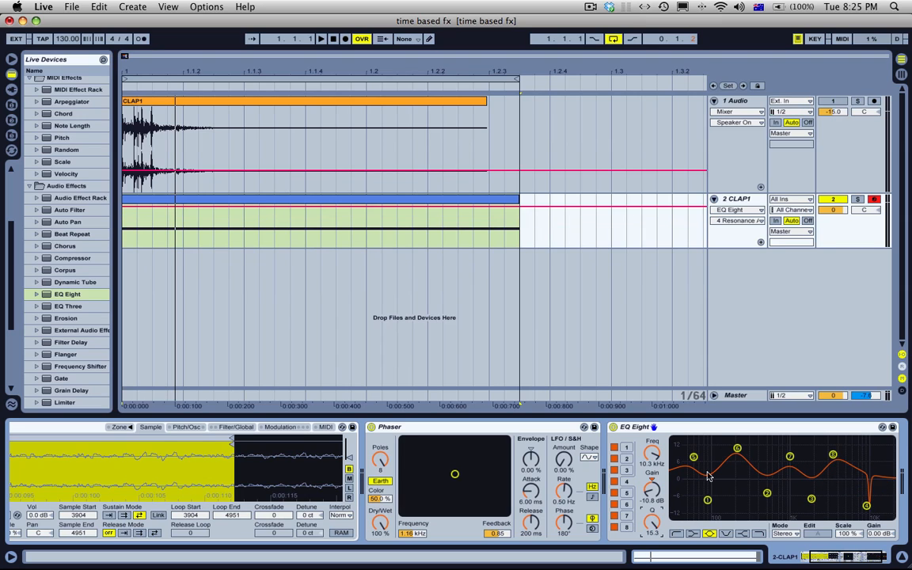
click(833, 454)
drag(650, 525, 650, 497)
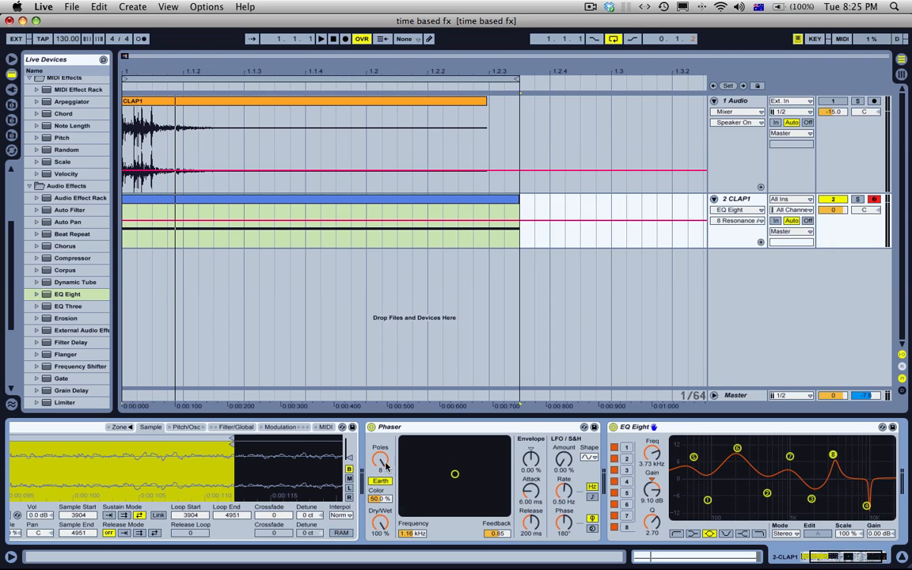
Step: Set the Phaser's poles to 4 and turn off EQ Eight bands 5 to 8
drag(386, 467, 386, 479)
click(615, 527)
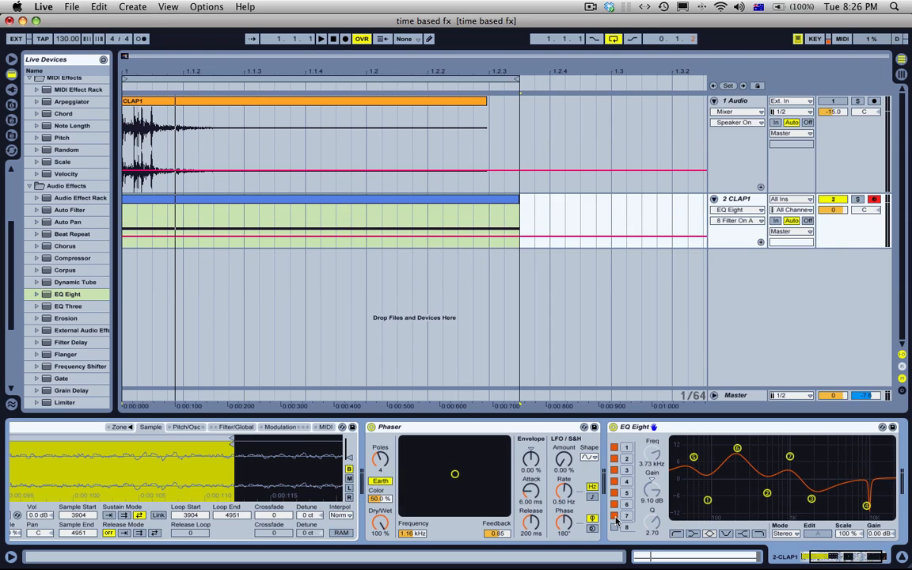
click(614, 516)
click(615, 504)
click(615, 493)
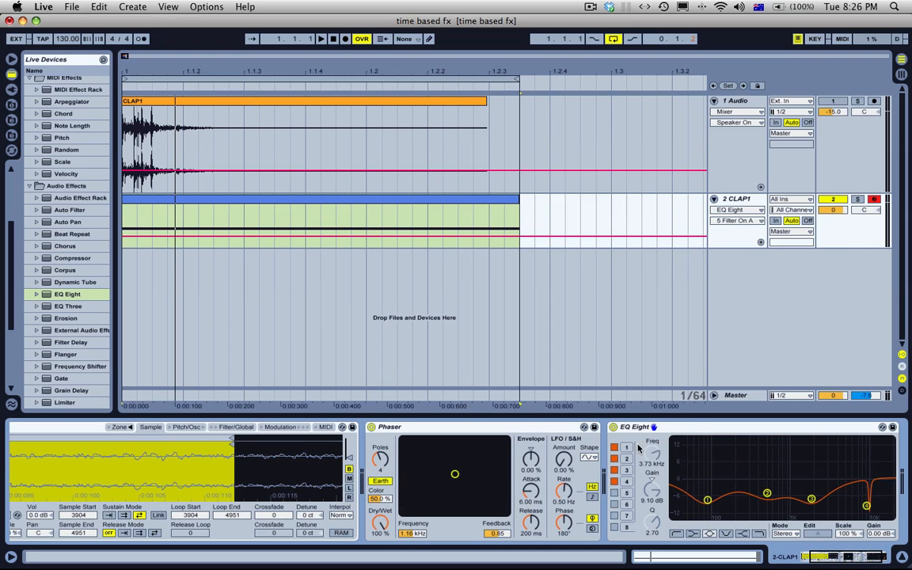
Step: Delete the EQ Eight from the 2 CLAP1 track
click(693, 434)
key(Delete)
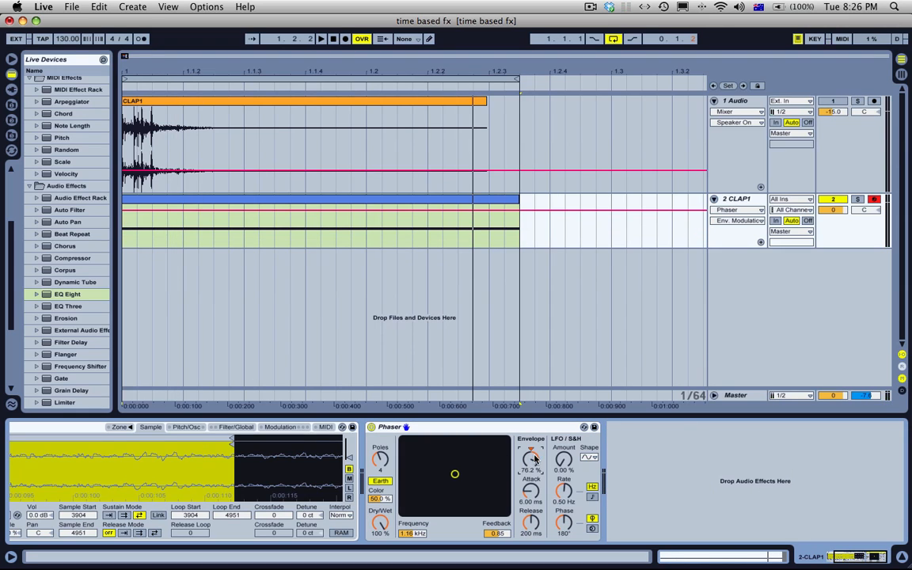
Step: Try a strong Phaser envelope amount, set attack to 0.10 ms and release to 127 ms, and return the amount to 0.00 %
drag(534, 460, 535, 434)
drag(532, 492, 531, 547)
drag(531, 458, 530, 506)
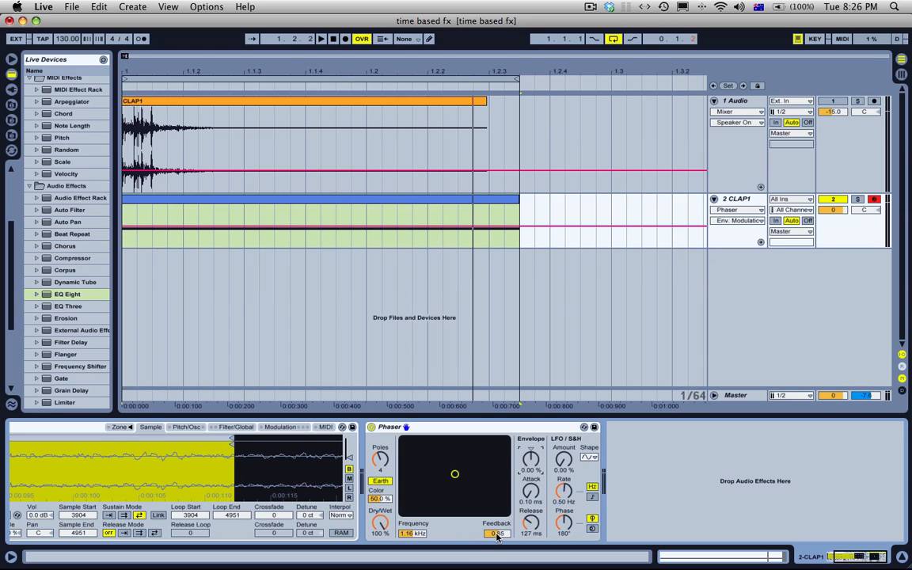
Step: Set the Phaser's feedback to 0.87 and frequency to 476 Hz, and switch its type to Space
drag(497, 535, 497, 509)
drag(425, 535, 425, 568)
mouse_move(491, 534)
mouse_down()
mouse_move(491, 524)
mouse_move(491, 548)
mouse_up()
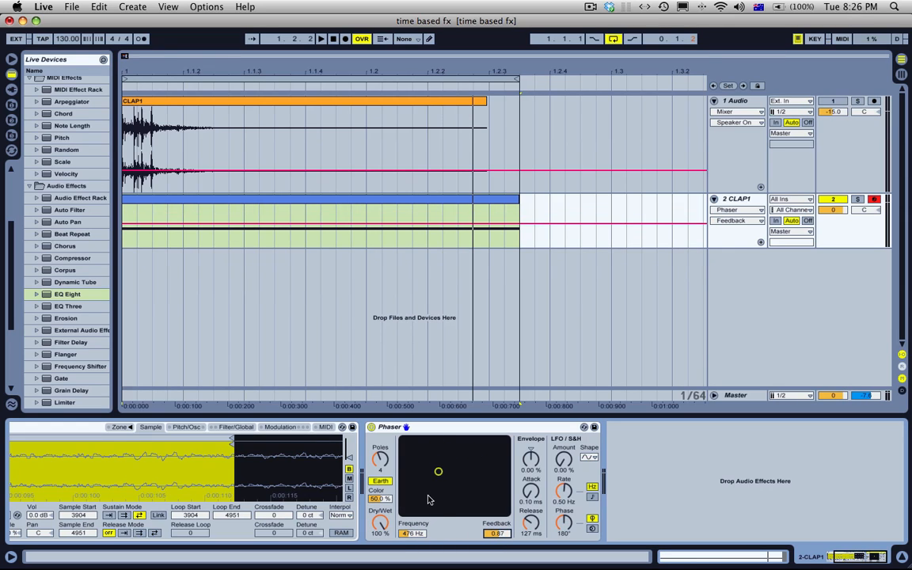
click(386, 483)
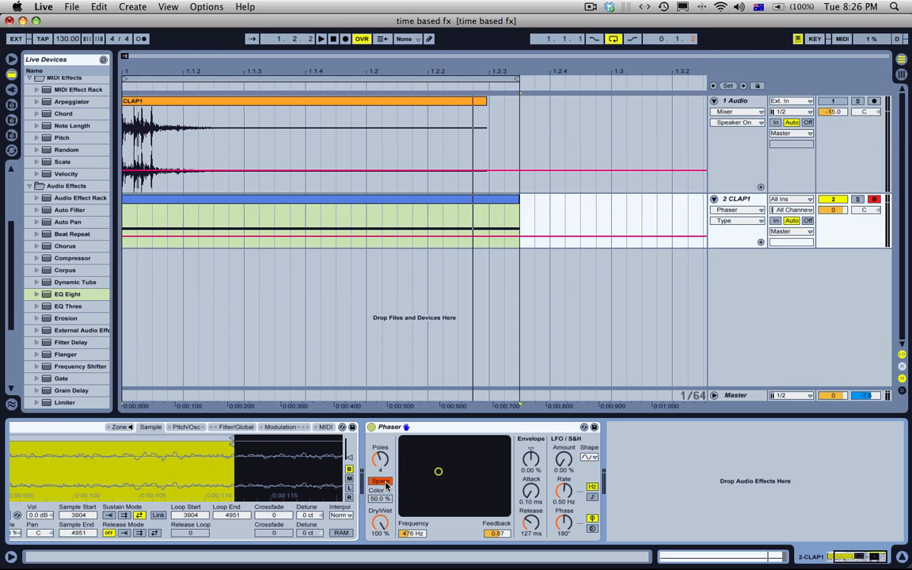
Step: Try a Flanger after the Phaser with its feedback polarity inverted, and remove the Flanger
double_click(65, 354)
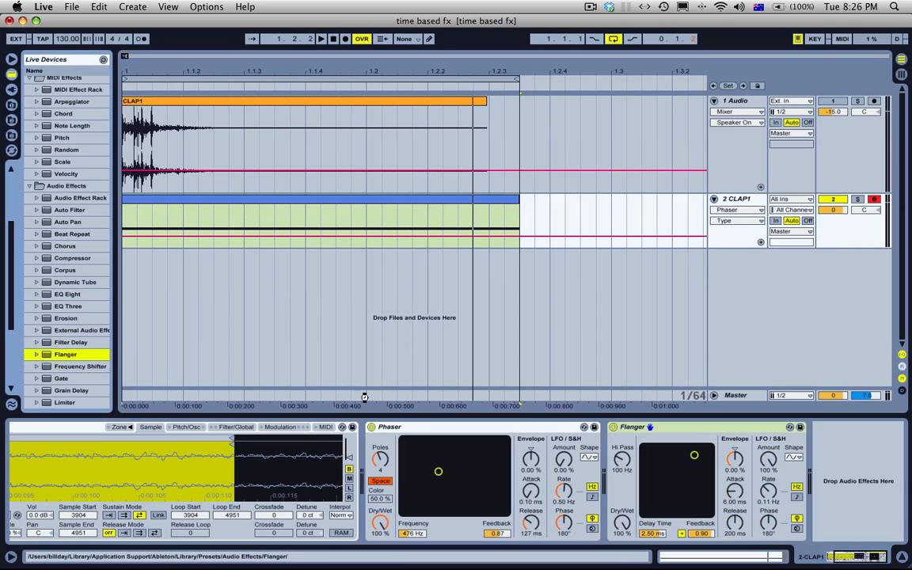
click(682, 534)
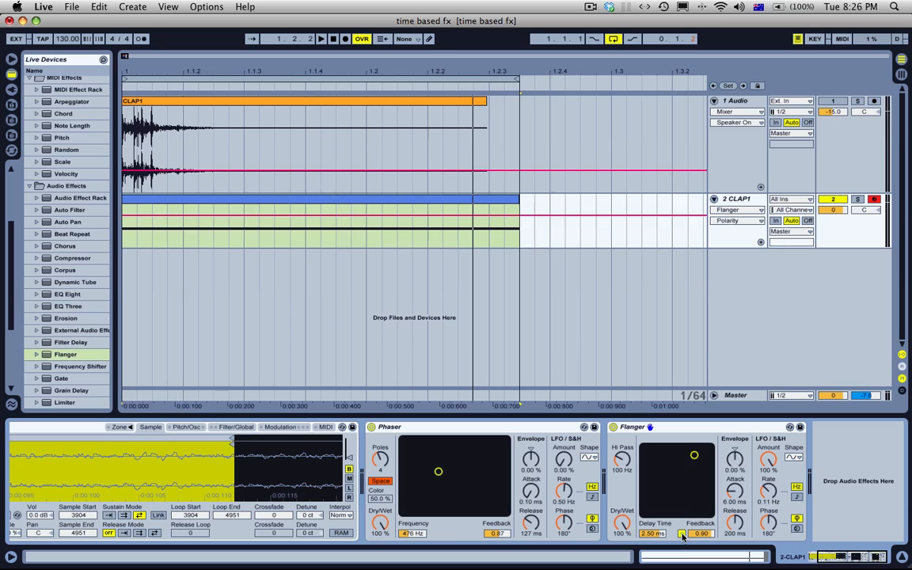
click(686, 430)
key(Delete)
Step: Play the loop while alternating the Phaser between Space and Earth types, leaving it on Earth
key(space)
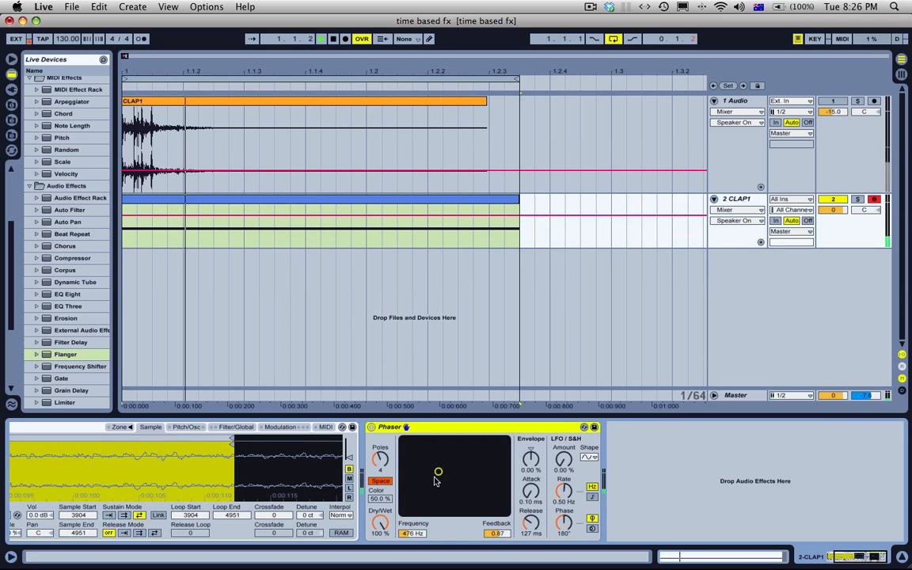
click(381, 480)
click(381, 481)
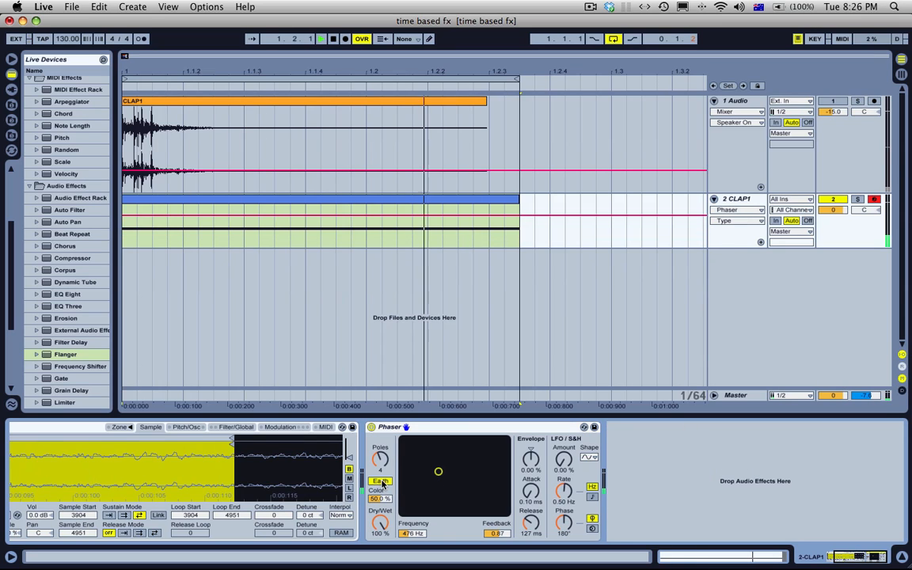
click(382, 483)
click(383, 482)
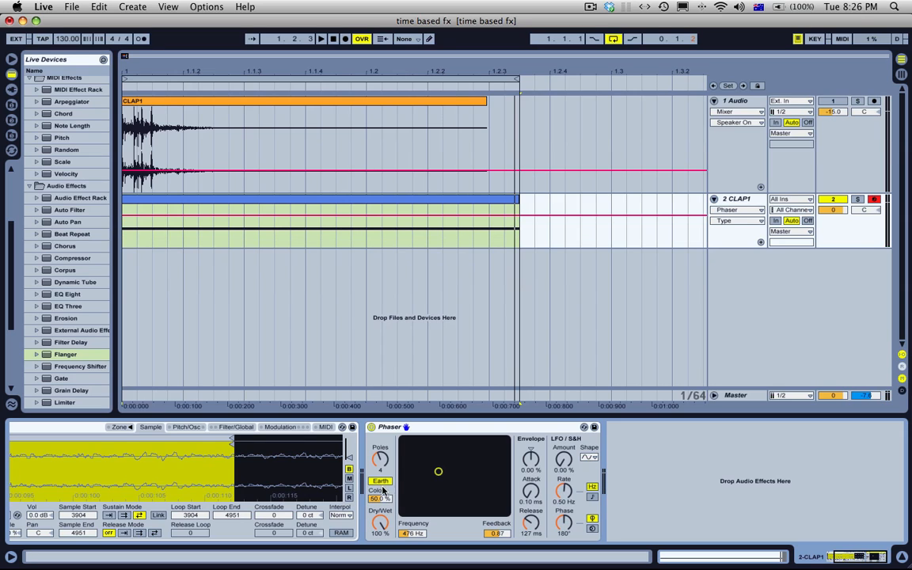
Step: Set the Phaser's Color to 70.3 % and compare the Space and Earth types again, leaving Earth selected
drag(379, 500, 379, 476)
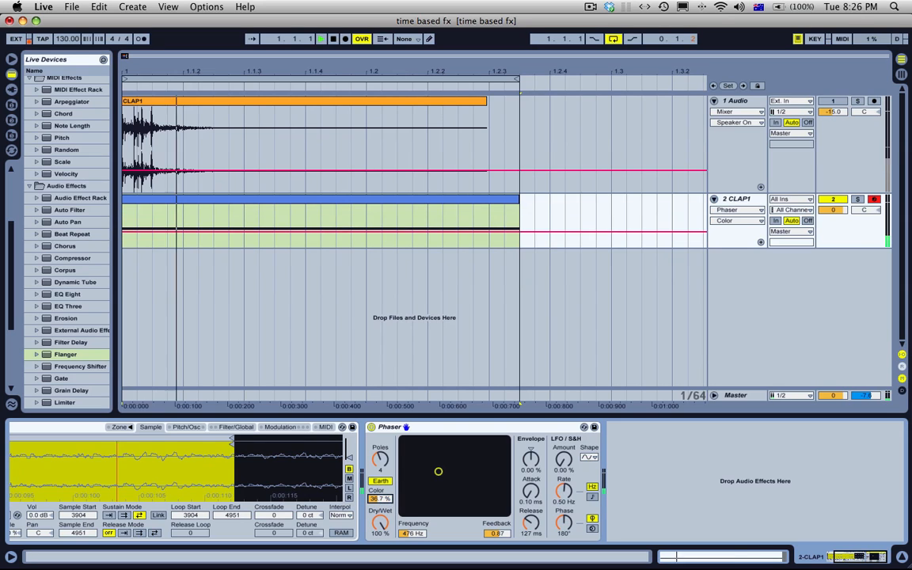
click(382, 482)
click(385, 482)
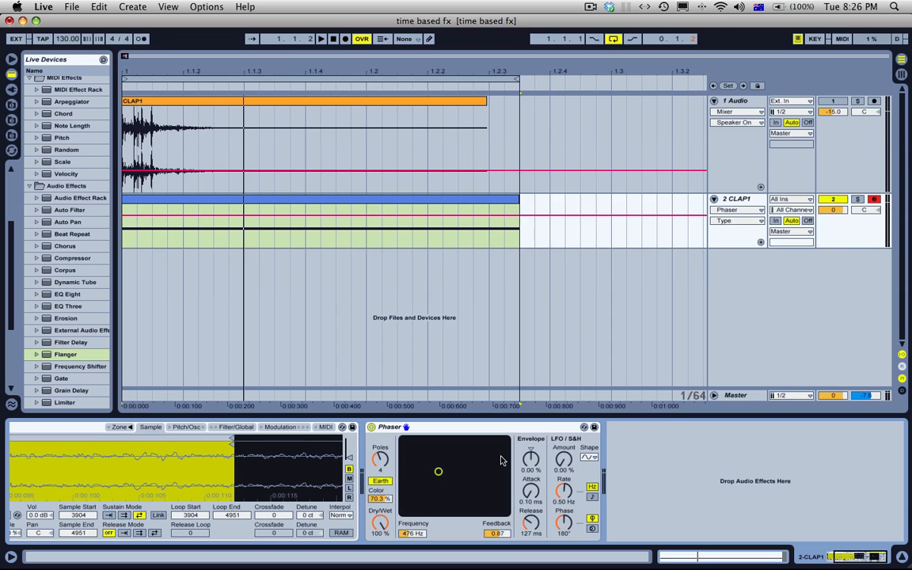
Step: Go through the Phaser's LFO amount, rate and stereo mode controls, and delete the Phaser from the 2 CLAP1 track
click(566, 462)
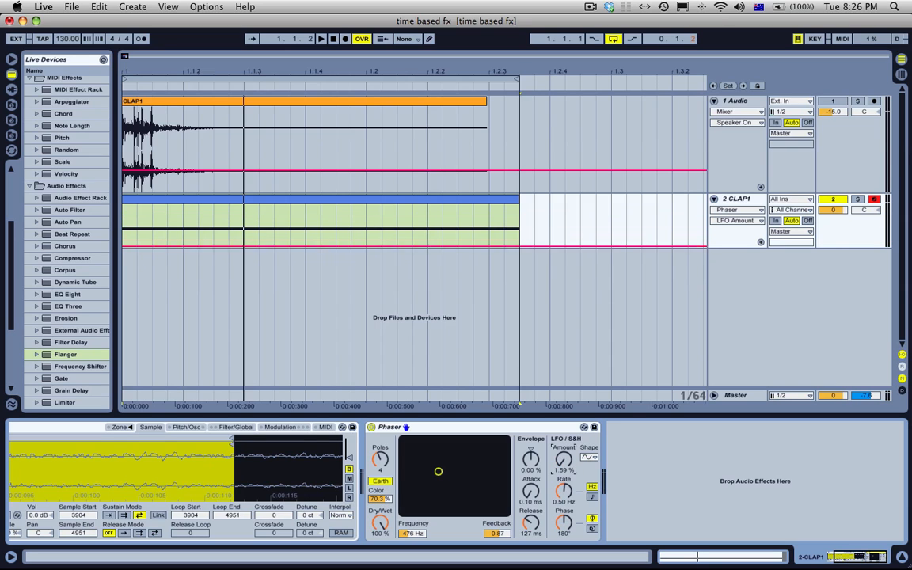
click(588, 522)
click(593, 488)
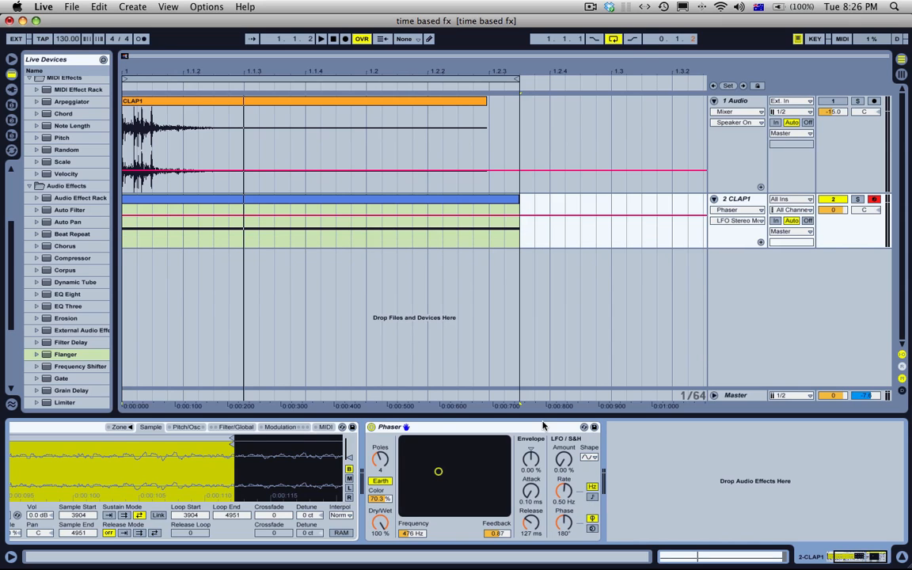
key(BackSpace)
Step: Unfold the Simple Delay and Ping Pong Delay on the 1 Audio track and select both devices
click(762, 105)
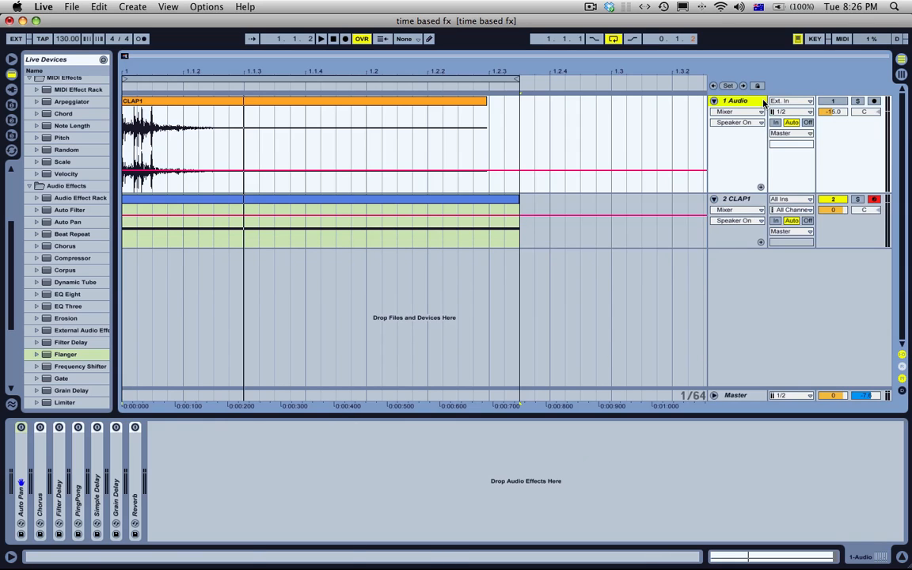
double_click(96, 479)
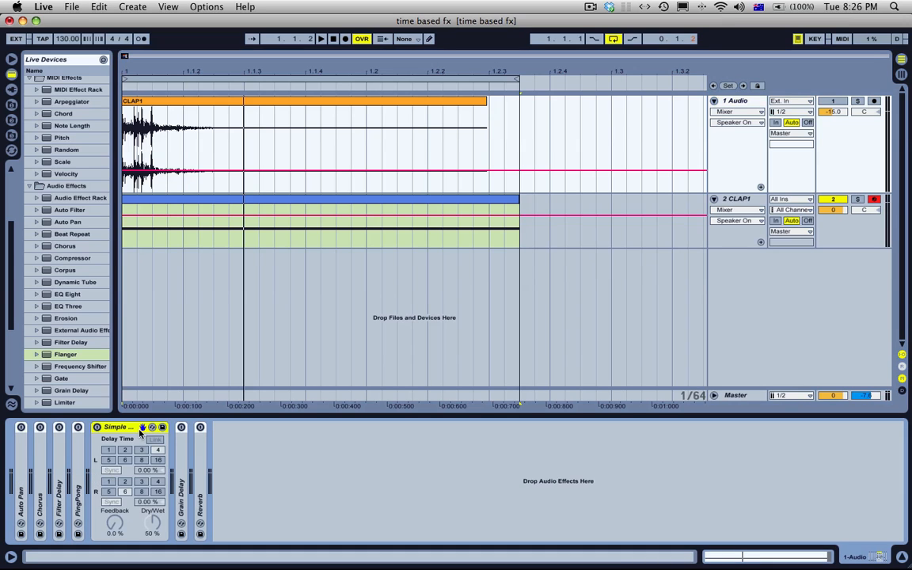
double_click(80, 474)
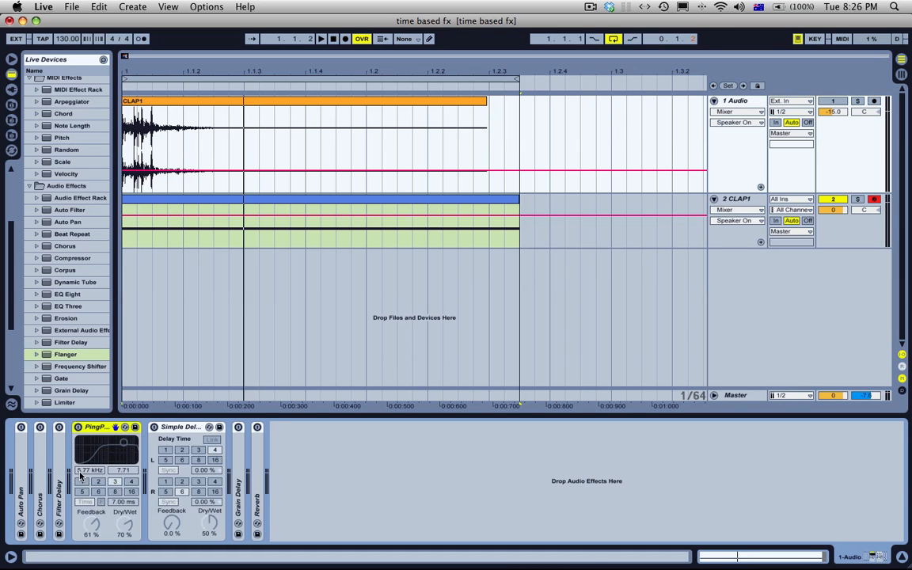
shift+click(178, 428)
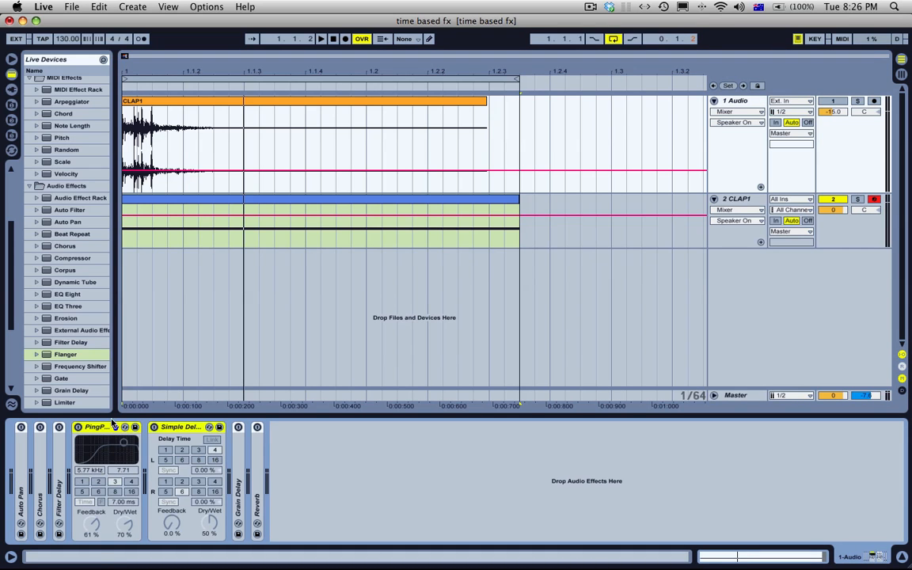
Step: Move the Ping Pong and Simple Delay to the 2 CLAP1 track, and activate Ping Pong with its delay synced to 4 sixteenths
drag(113, 425, 338, 240)
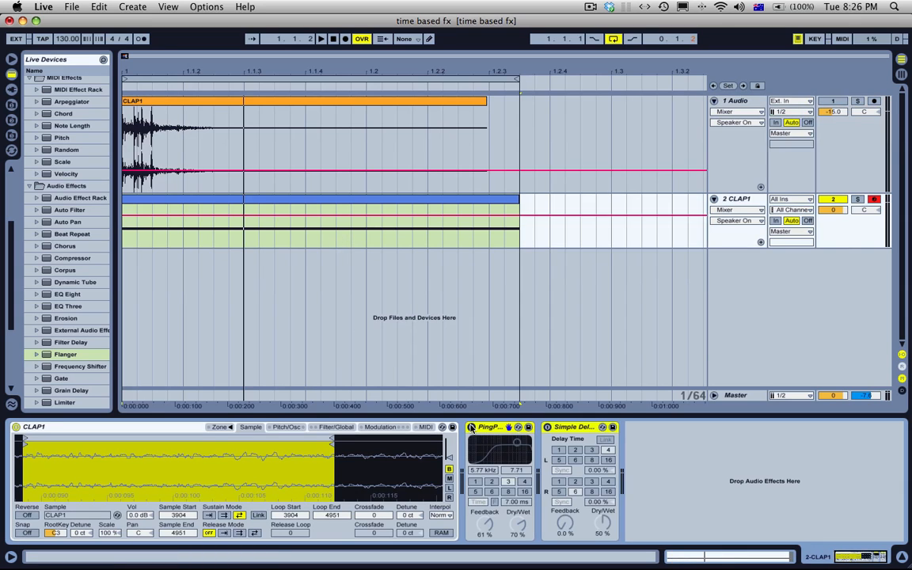
click(471, 428)
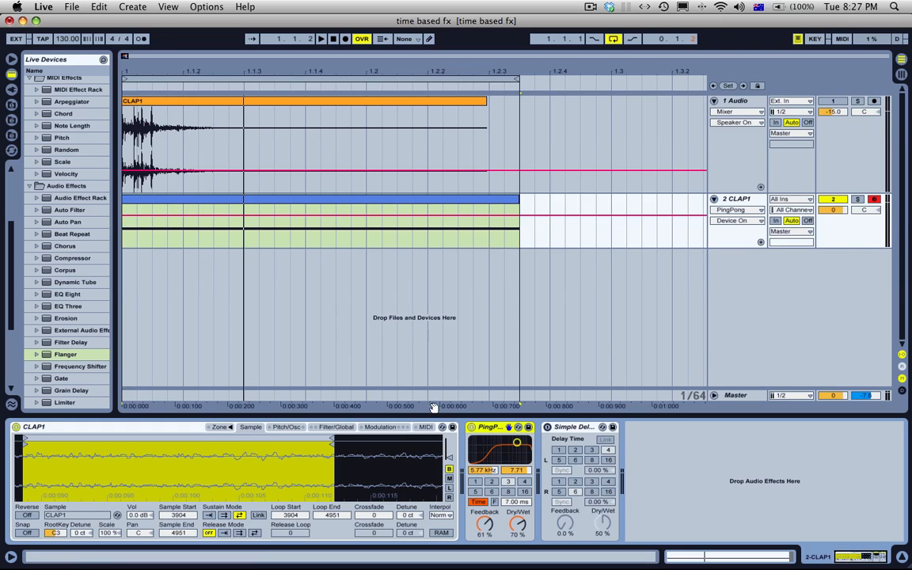
click(478, 502)
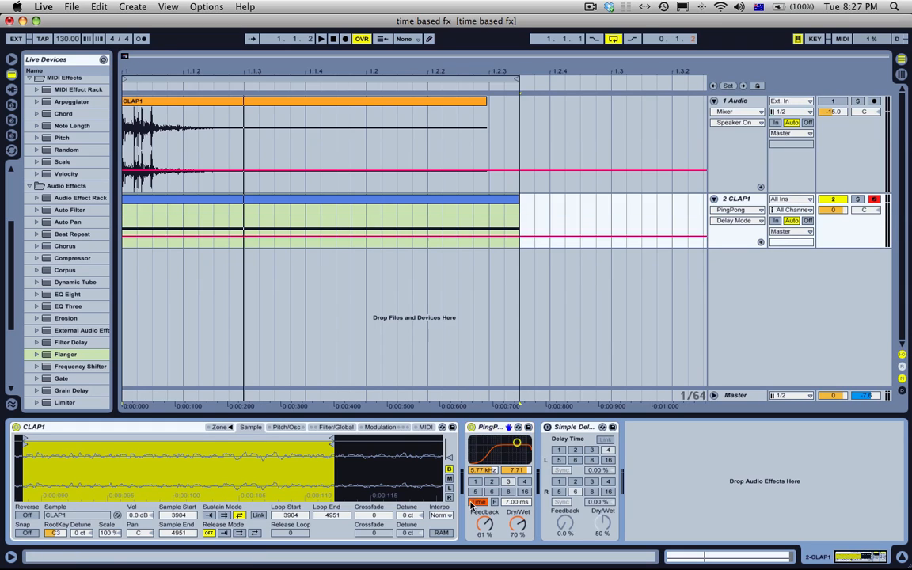
click(524, 482)
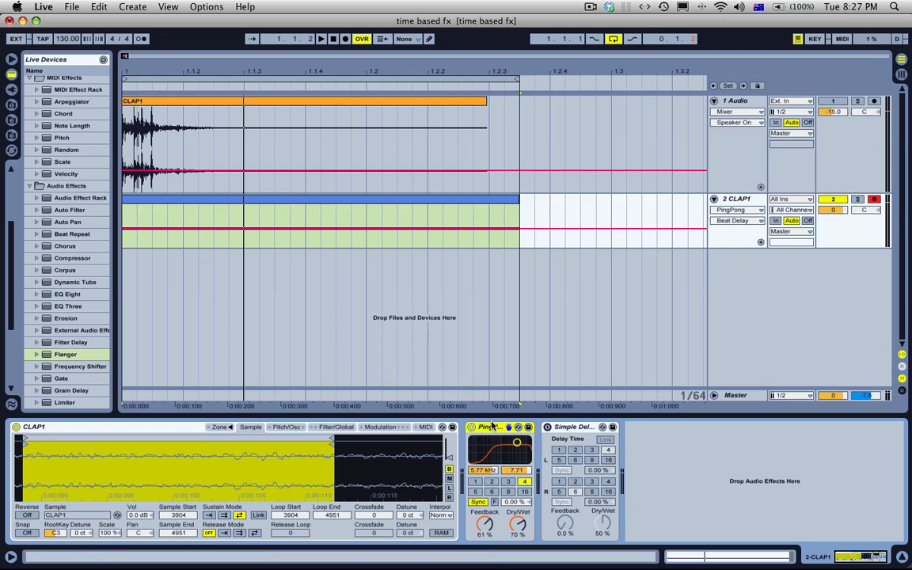
Step: Move the Ping Pong Delay back to the 1 Audio track, activate that track, and mute and disarm 2 CLAP1
click(381, 169)
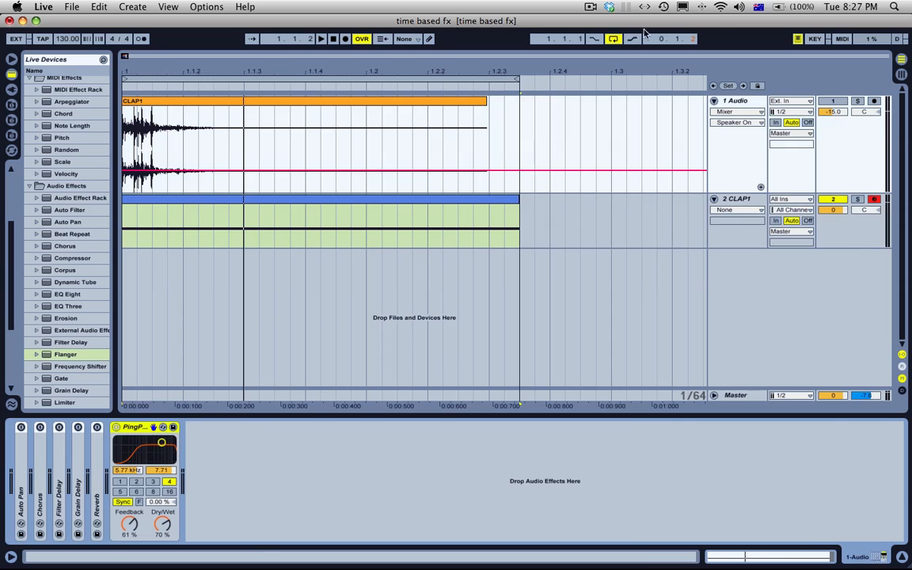
click(455, 103)
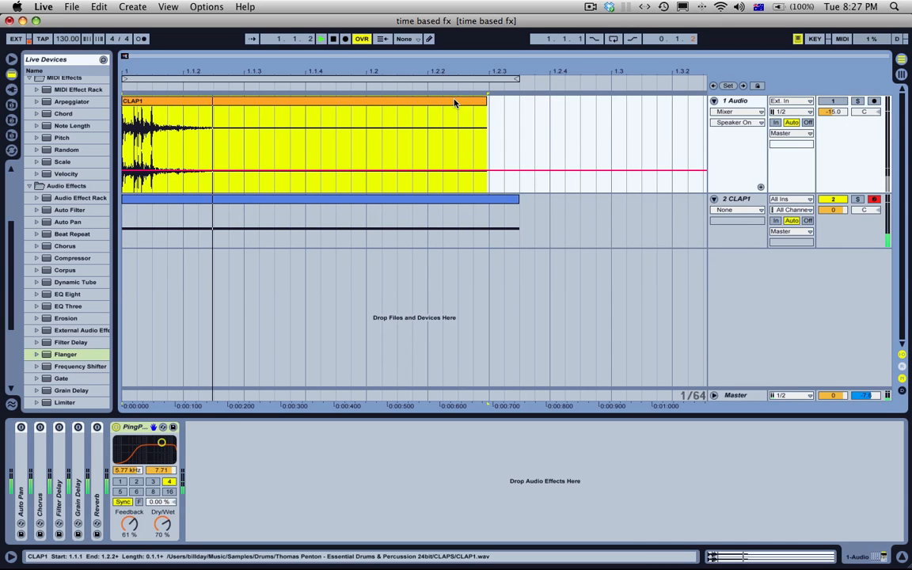
click(827, 101)
click(834, 199)
click(874, 200)
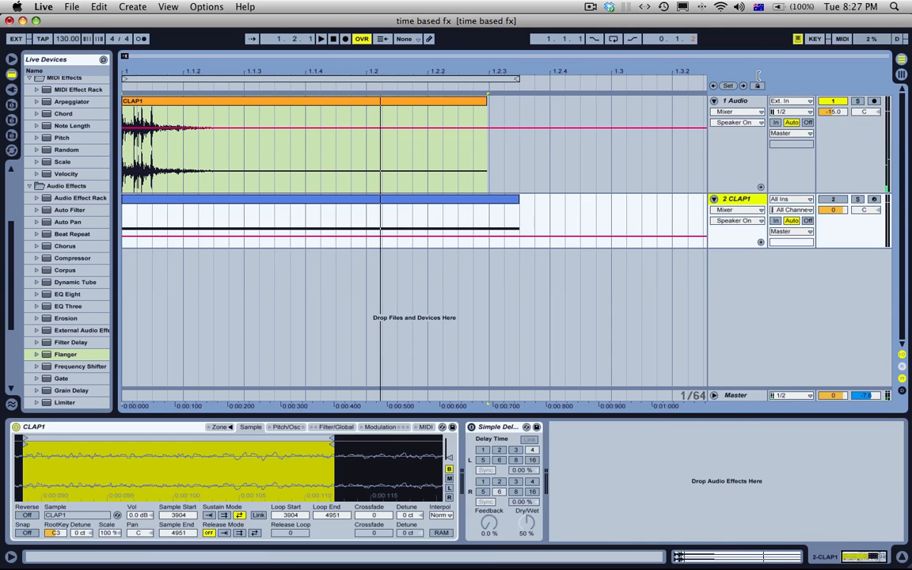
Step: Switch the Ping Pong Delay on 1 Audio off and on again, and play the clap through it
click(728, 104)
click(117, 429)
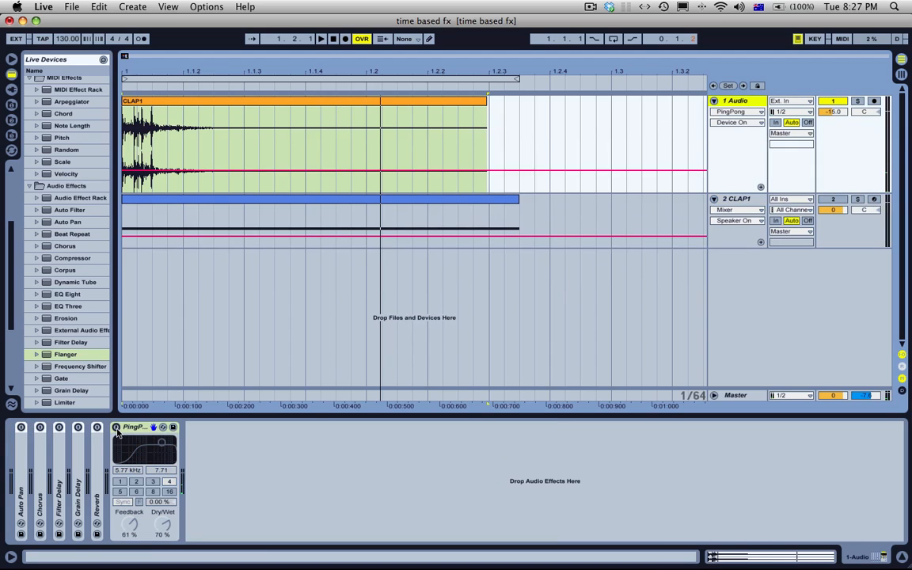
click(117, 429)
key(space)
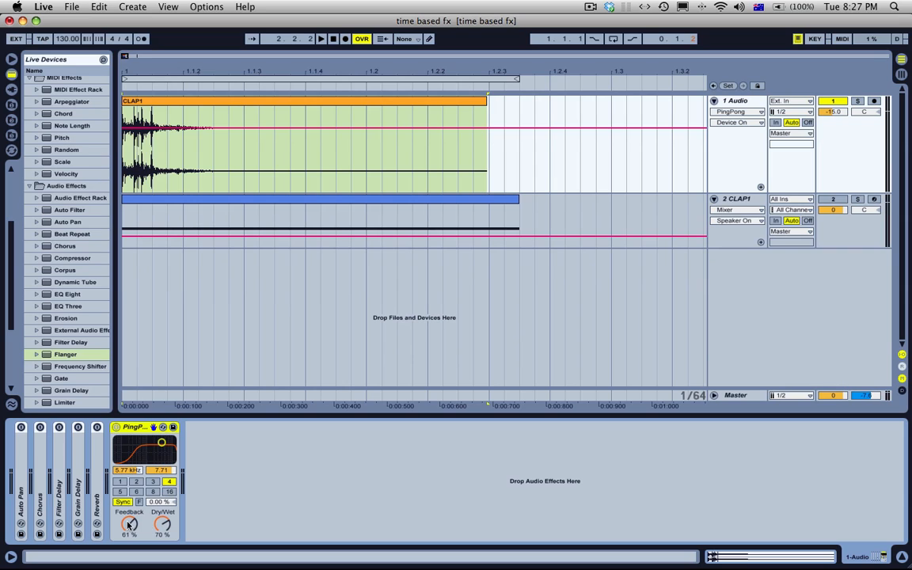
Step: Try a higher feedback on the Ping Pong Delay and set it to 50 %
drag(129, 525, 130, 514)
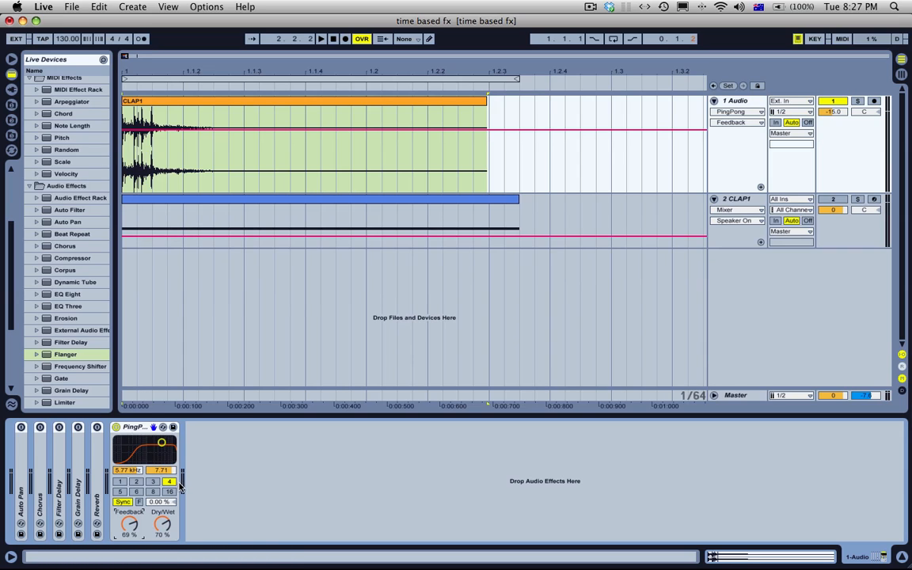
click(131, 535)
text(50)
key(Return)
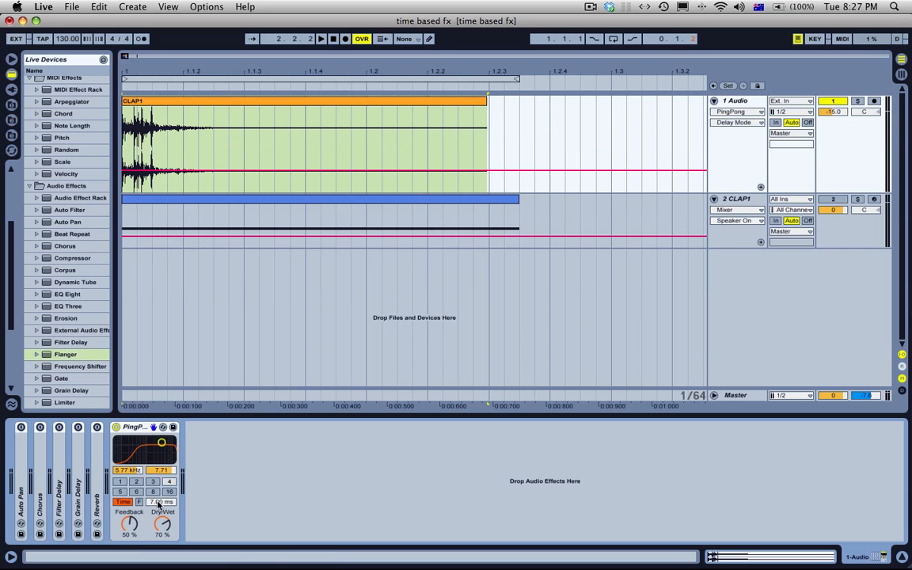
Step: Switch the Ping Pong Delay to Time mode and play the clap while sweeping its delay time up to 149 ms and down to 1 ms
click(123, 504)
drag(158, 503, 158, 485)
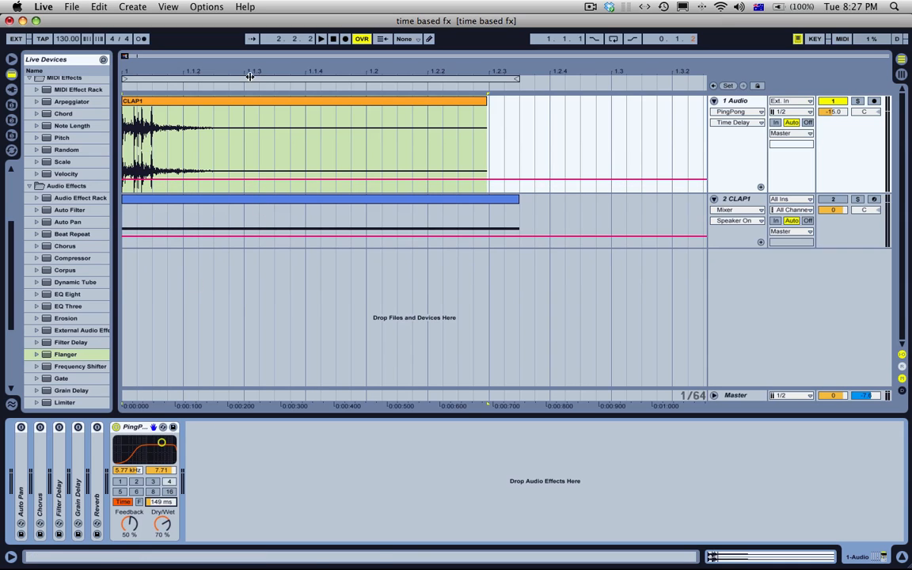
click(212, 127)
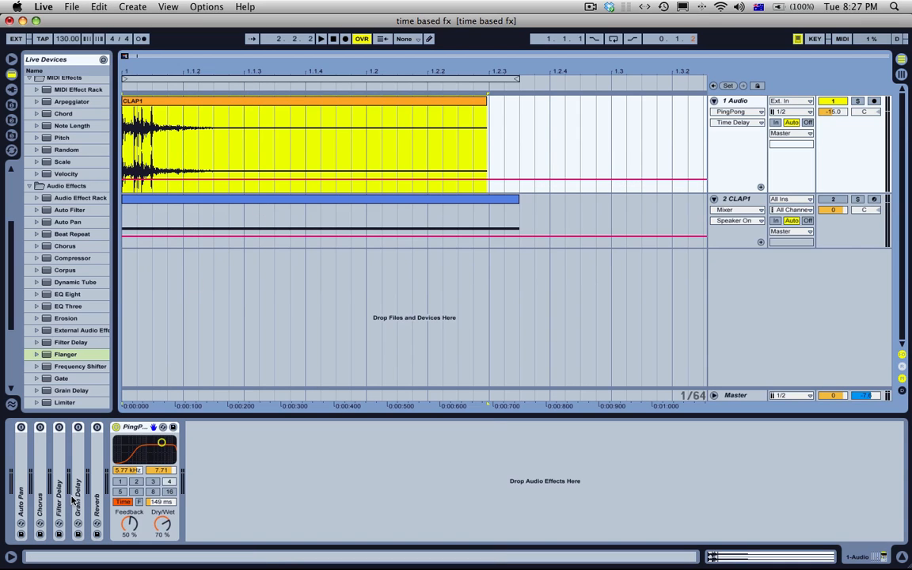
mouse_move(155, 505)
mouse_down()
mouse_move(155, 494)
mouse_move(156, 522)
mouse_move(157, 490)
mouse_move(157, 522)
mouse_up()
key(space)
key(space)
key(space)
key(space)
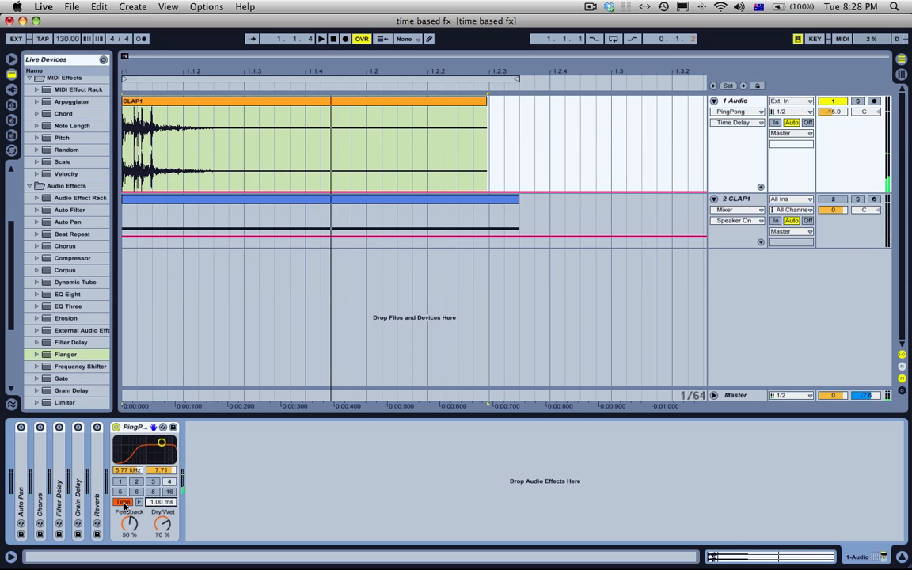
Step: Set the Ping Pong Delay's transition mode to Jump and raise the delay time to 118 ms during playback
right_click(148, 427)
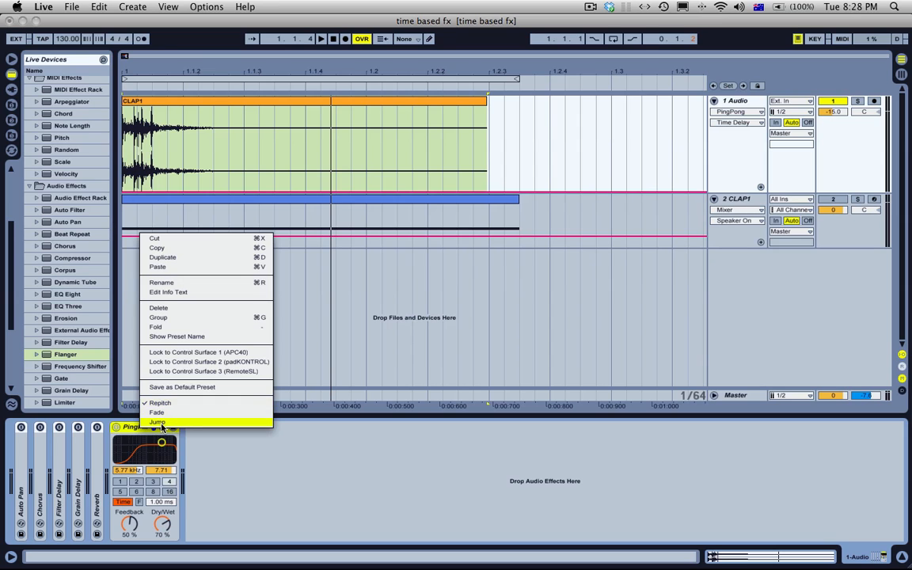
click(156, 422)
key(space)
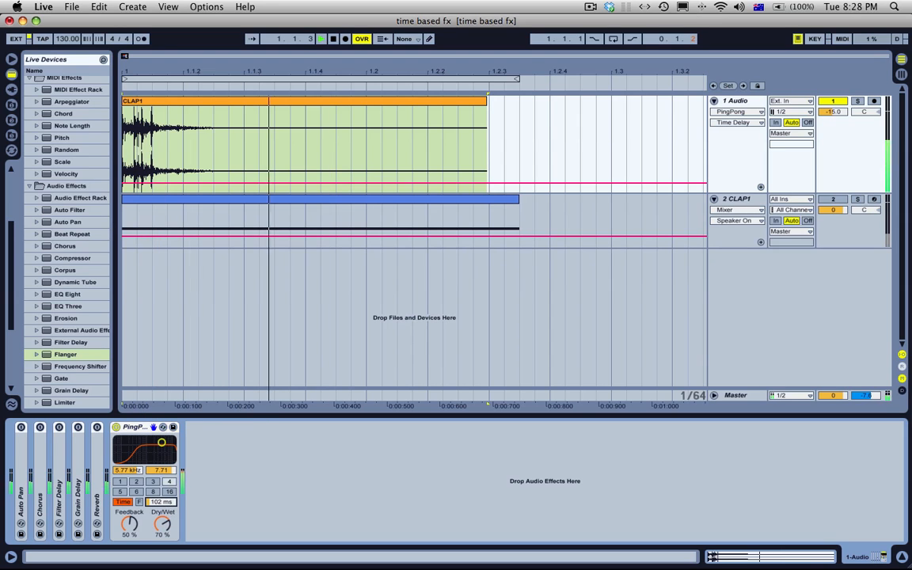
mouse_move(166, 502)
mouse_down()
mouse_move(166, 444)
mouse_move(166, 491)
mouse_up()
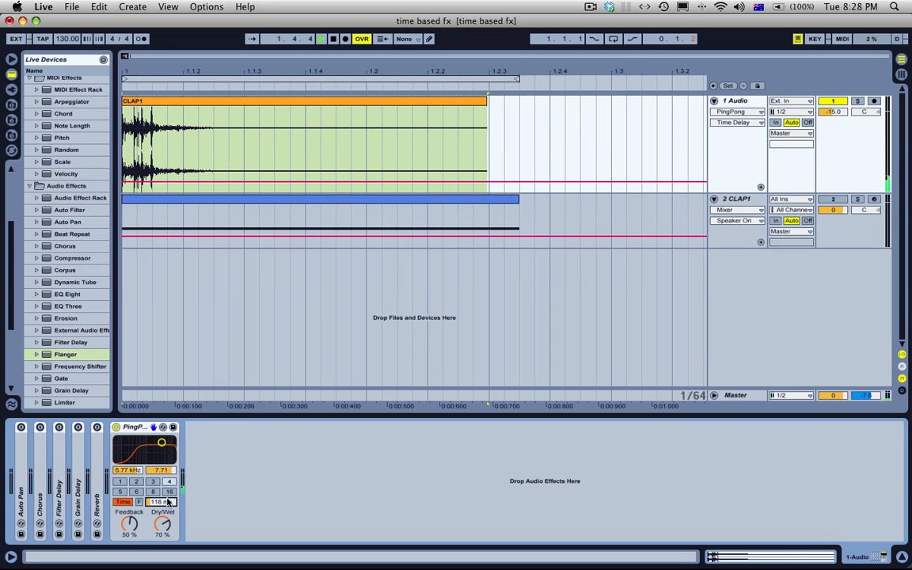
Step: Set the Ping Pong Delay's transition mode to Fade and lower the delay time to 71.2 ms during playback
click(140, 427)
right_click(140, 429)
click(165, 411)
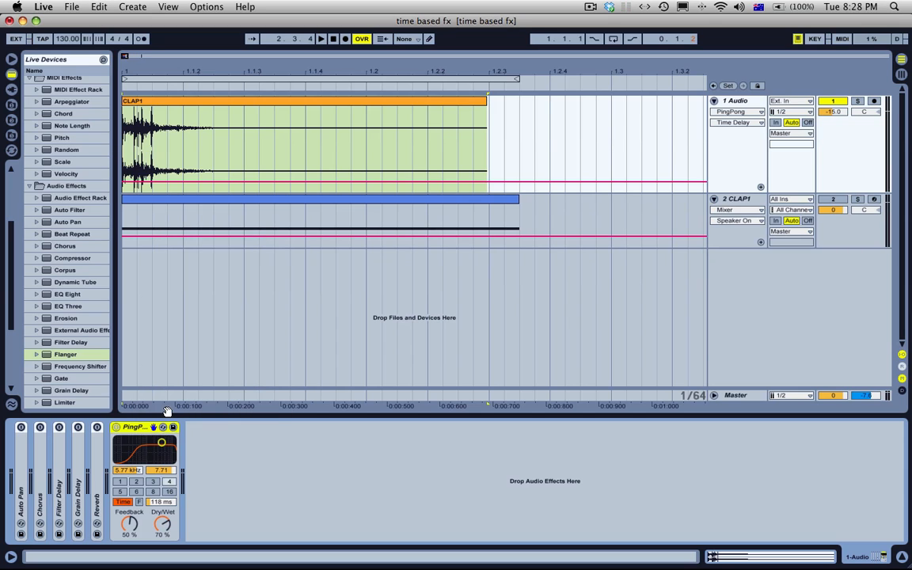
key(space)
mouse_move(163, 503)
mouse_down()
mouse_move(163, 436)
mouse_move(162, 505)
mouse_up()
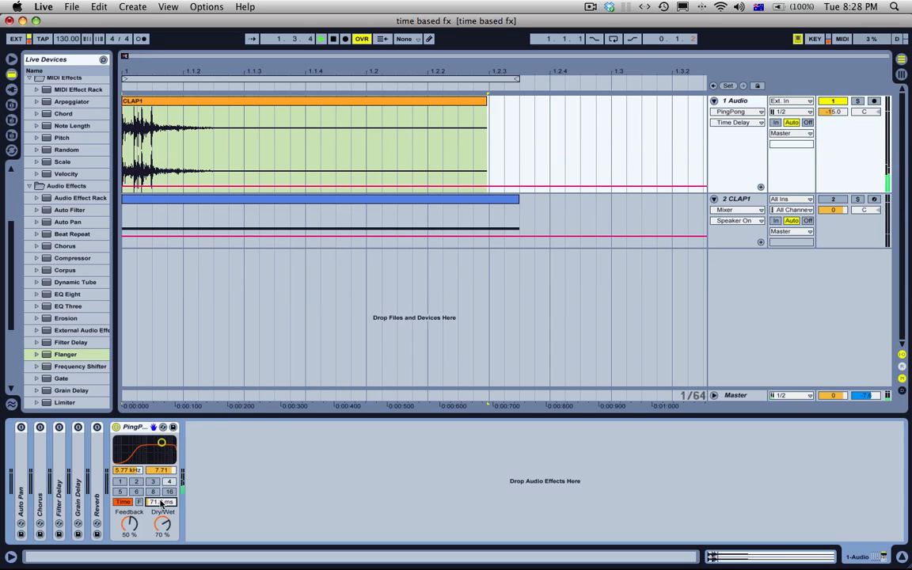
key(space)
Step: Set the Ping Pong Delay's transition mode back to Repitch and vary its delay time, ending at 134 ms
right_click(138, 429)
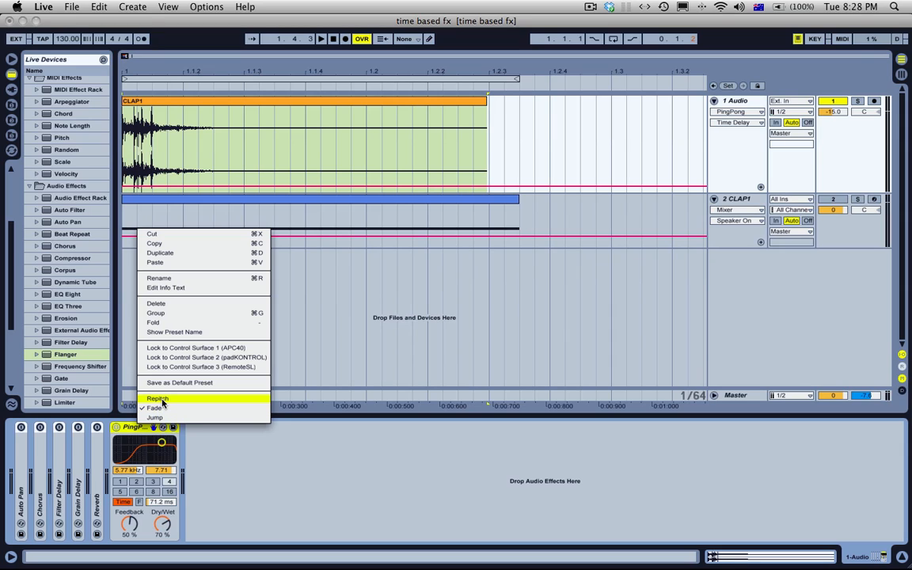
click(162, 400)
drag(163, 502, 159, 523)
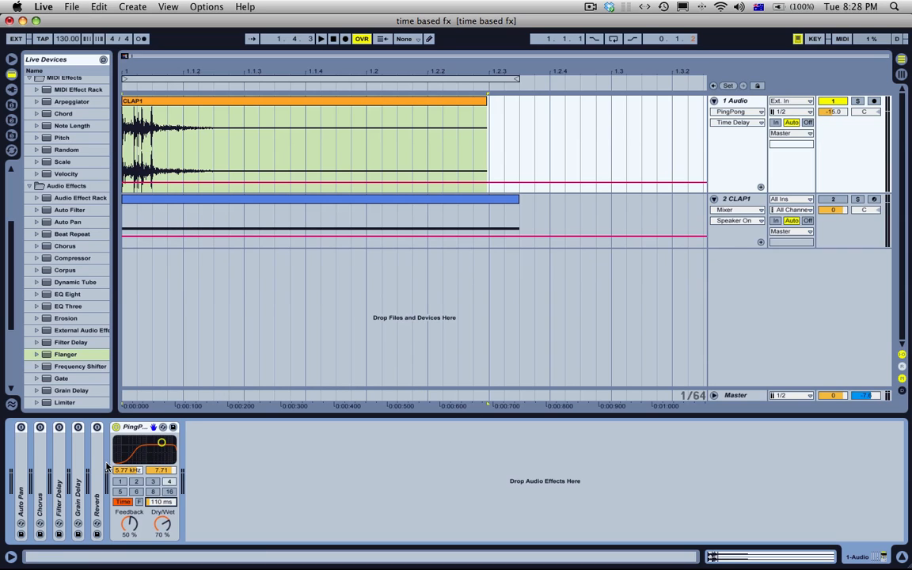
mouse_move(157, 504)
mouse_down()
mouse_move(157, 491)
mouse_move(157, 503)
mouse_up()
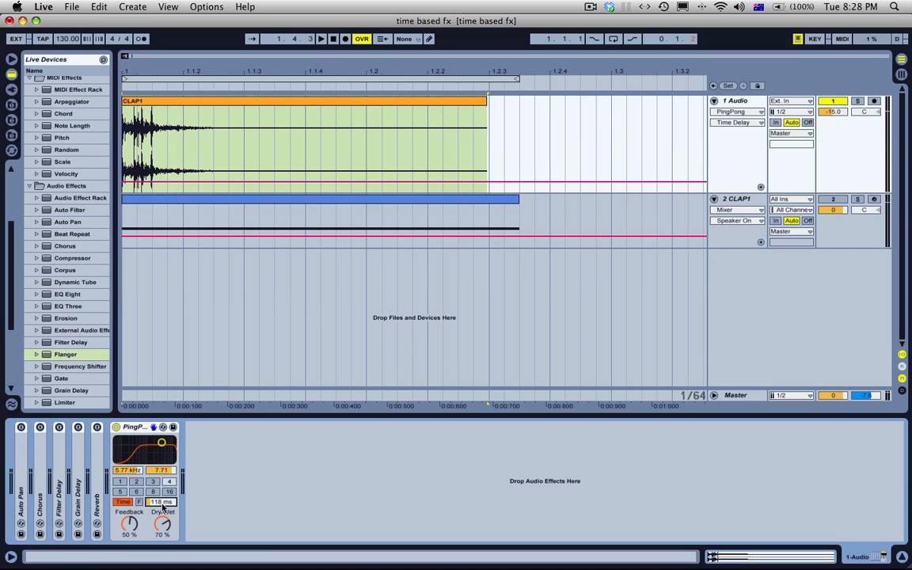
mouse_move(163, 508)
mouse_down()
mouse_move(162, 480)
mouse_move(163, 513)
mouse_up()
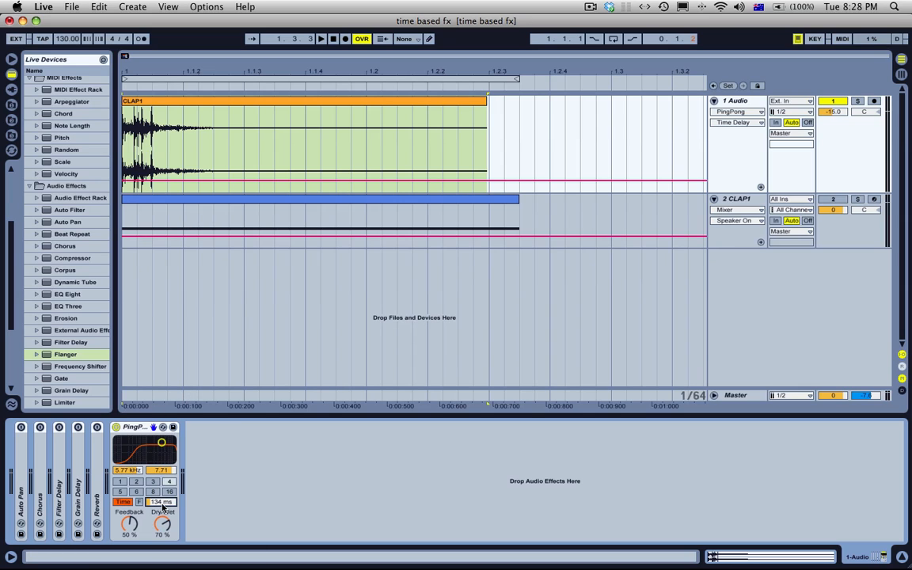
Step: Play the clap while lowering the Ping Pong delay time to 24.4 ms, and delete the device from 1 Audio
mouse_move(164, 507)
mouse_down()
mouse_move(164, 495)
mouse_move(160, 523)
mouse_up()
key(space)
key(space)
click(136, 430)
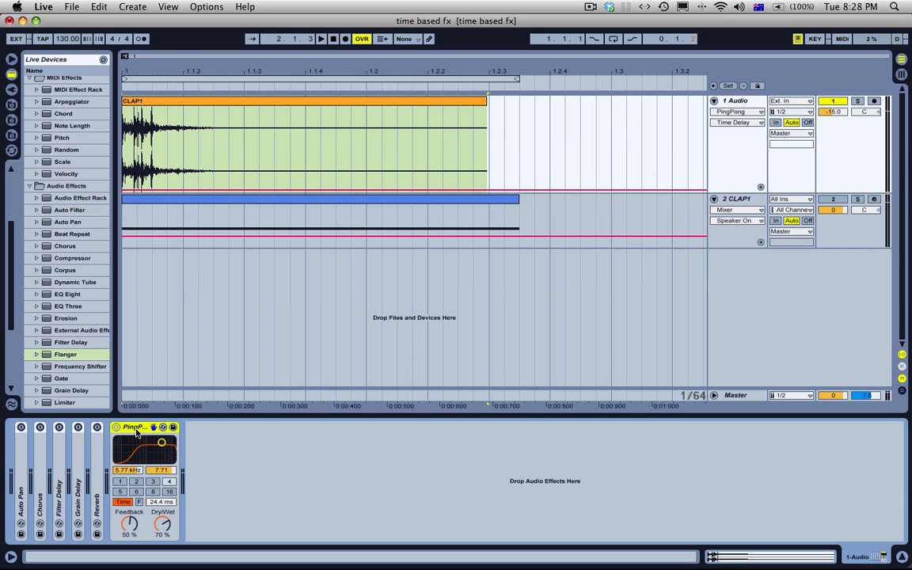
key(Delete)
Step: Unfold the Filter Delay, check its available transition modes without changing them, and fold the device again
double_click(62, 483)
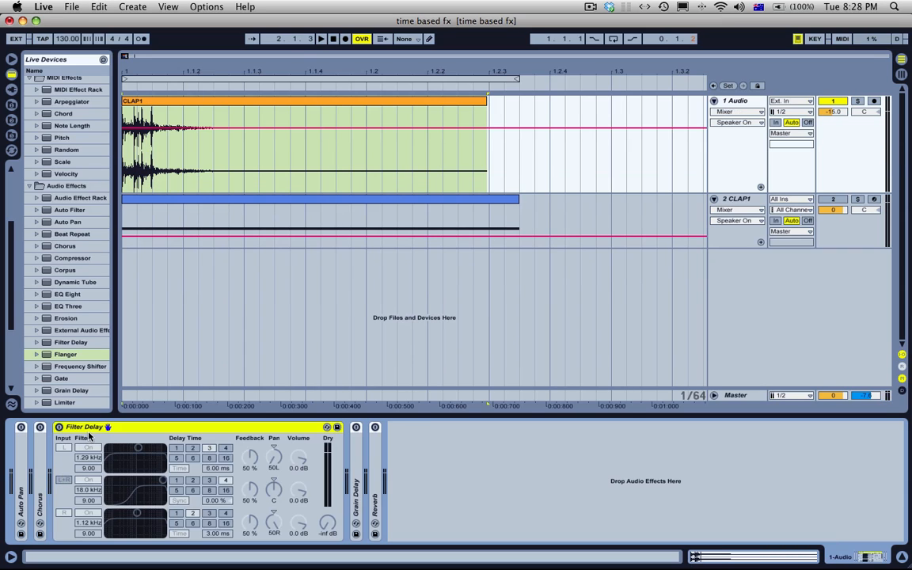
right_click(91, 428)
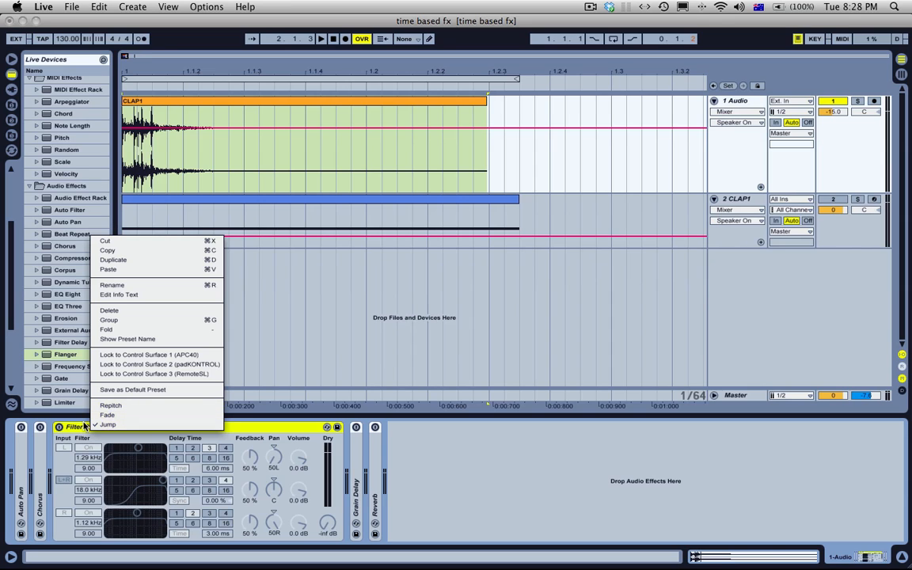
click(85, 429)
double_click(224, 428)
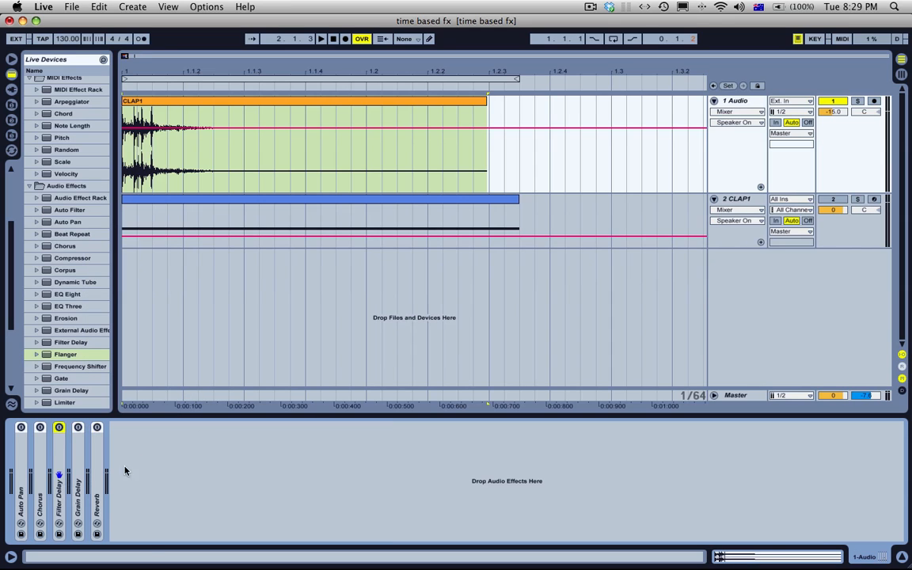
Step: Move the Simple Delay from the 2 CLAP1 track to the end of the 1 Audio device chain and activate it
click(732, 203)
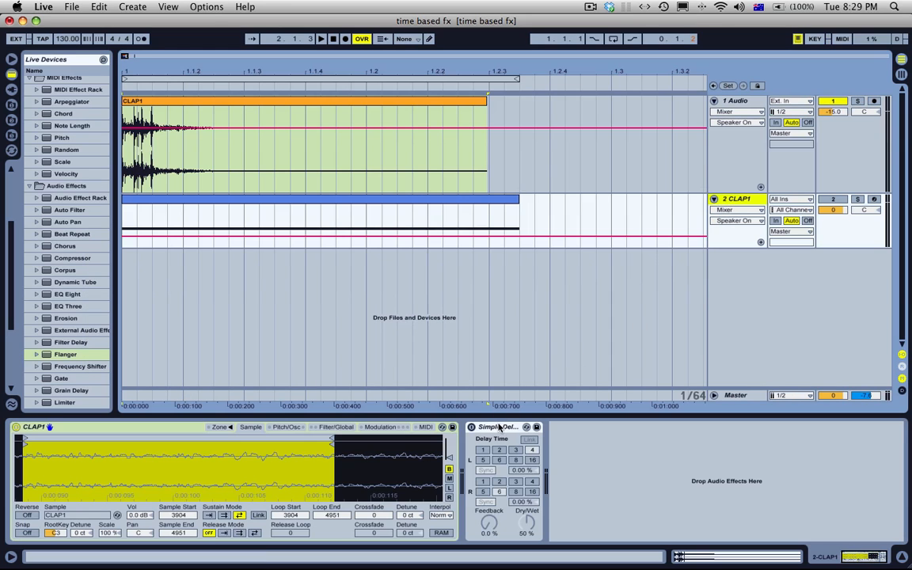
click(738, 109)
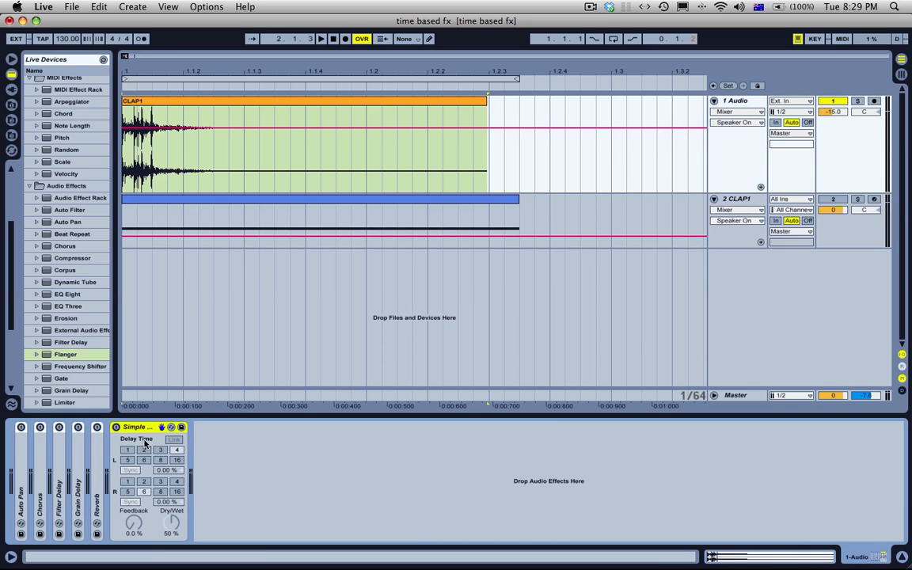
click(117, 428)
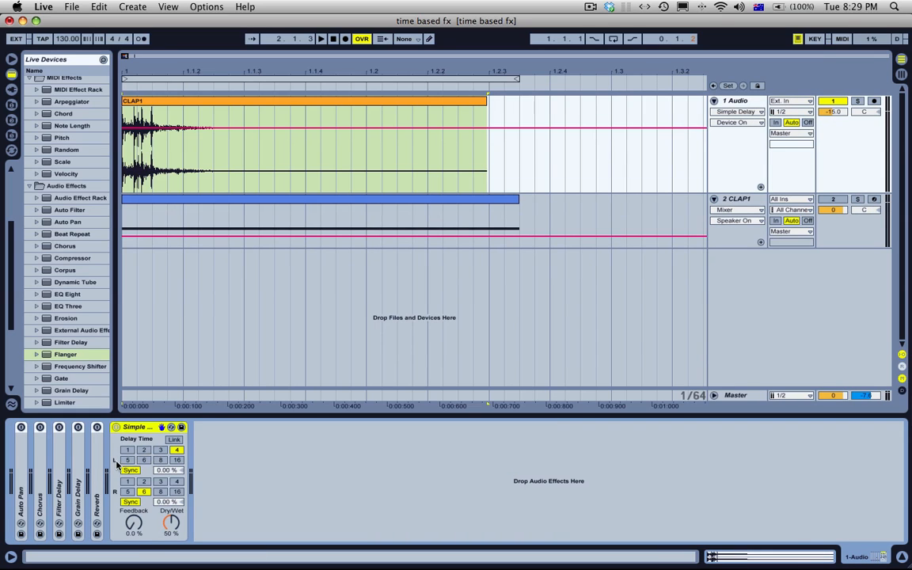
Step: Try linking the Simple Delay's left and right channels, switch the left beat value between 3 and 4, and unlink them again
click(175, 440)
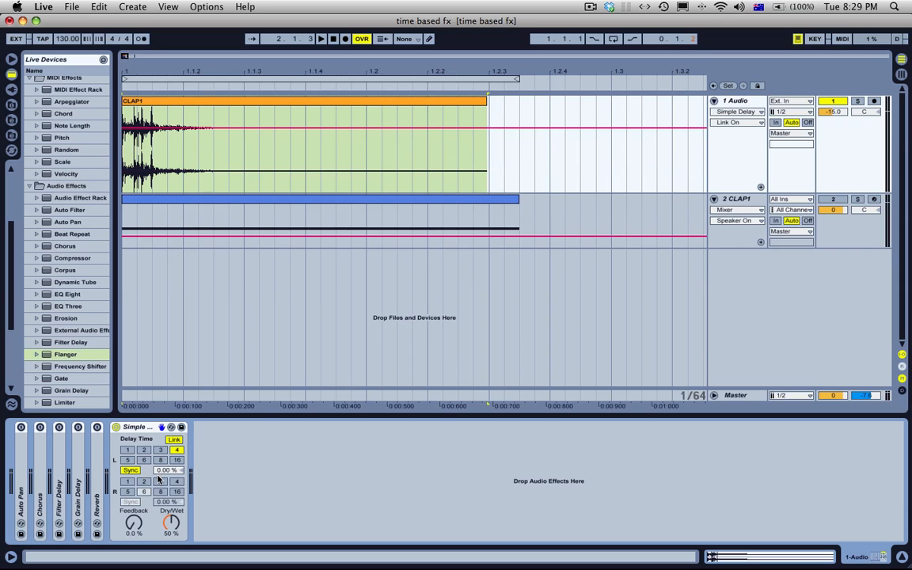
click(157, 451)
click(174, 451)
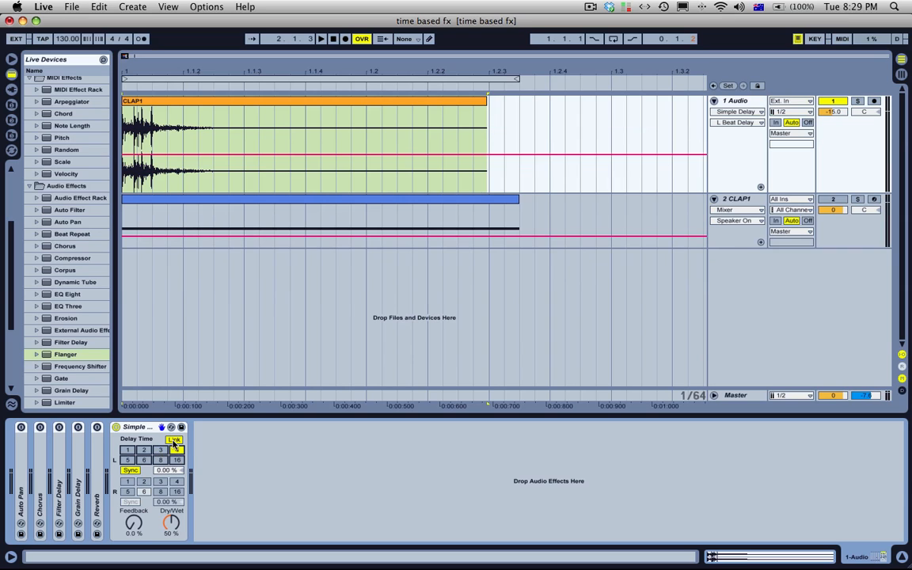
click(174, 441)
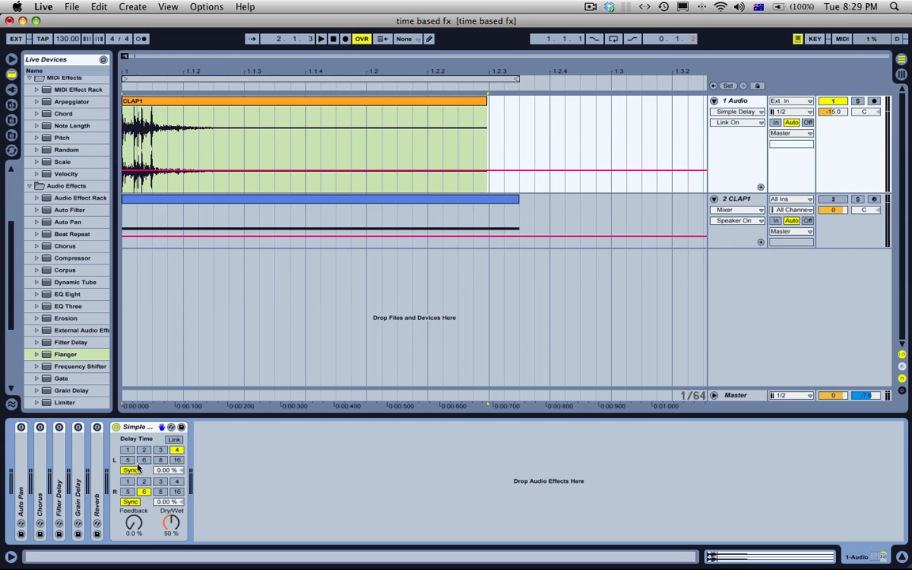
Step: Play the clap through the Simple Delay with the channels unlinked, left at 4 and right at 6 sixteenths
click(142, 427)
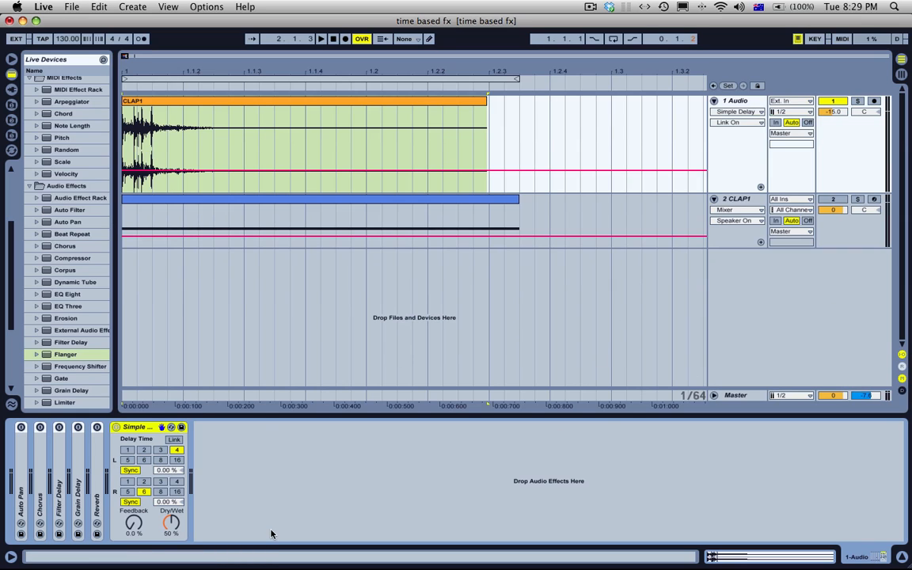
click(233, 86)
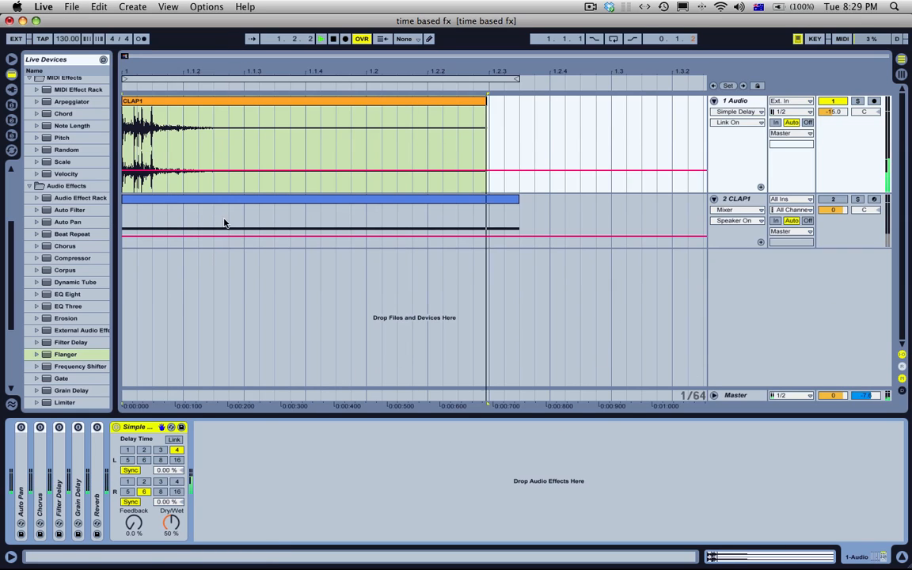
Step: Stop playback, check the Simple Delay's transition modes without changing them, and delete the Simple Delay from the 1 Audio chain
key(space)
right_click(139, 429)
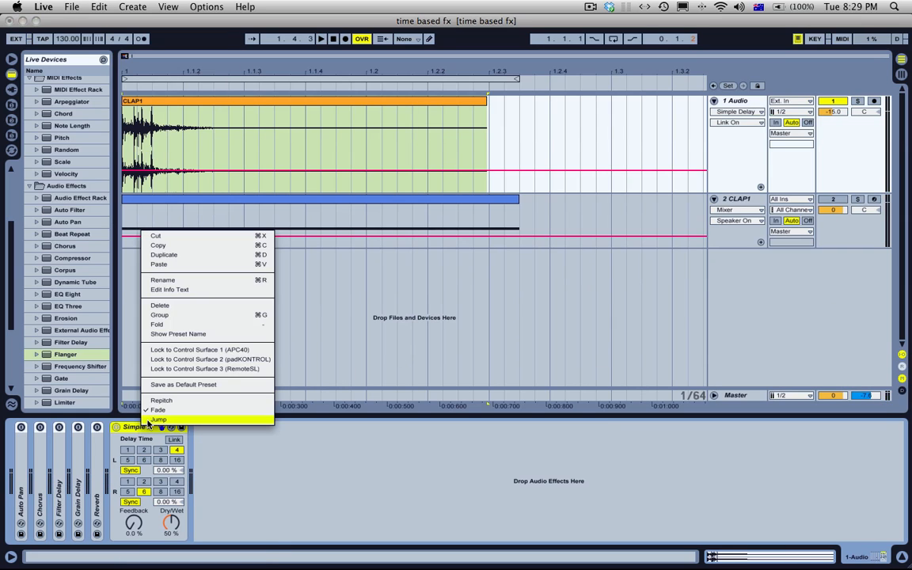
click(134, 430)
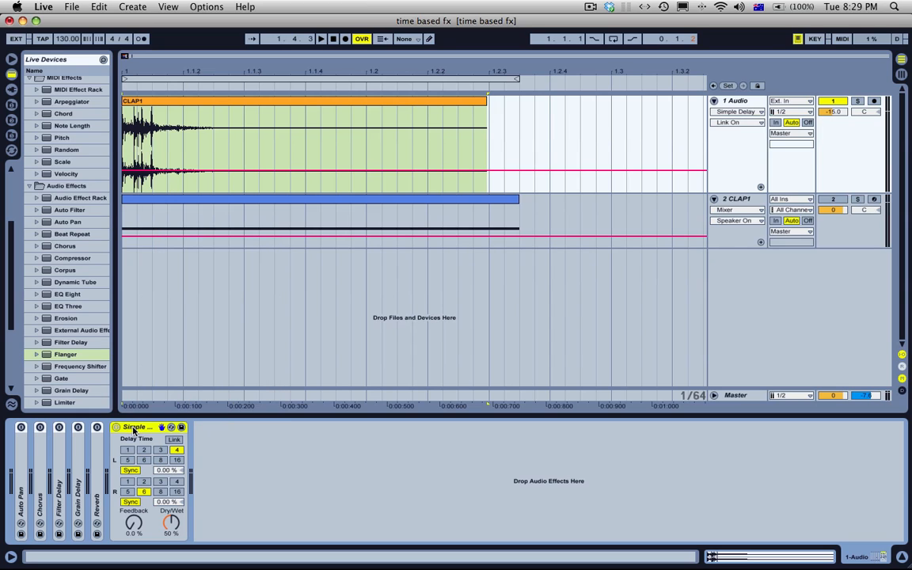
key(Delete)
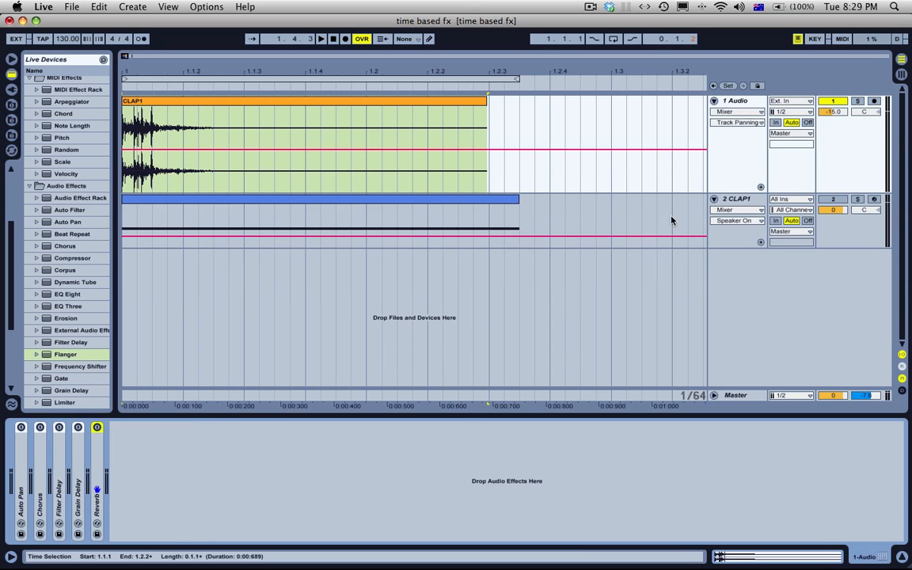
Step: Reselect the 1 Audio track and unfold its Grain Delay and Reverb devices
click(735, 200)
click(754, 100)
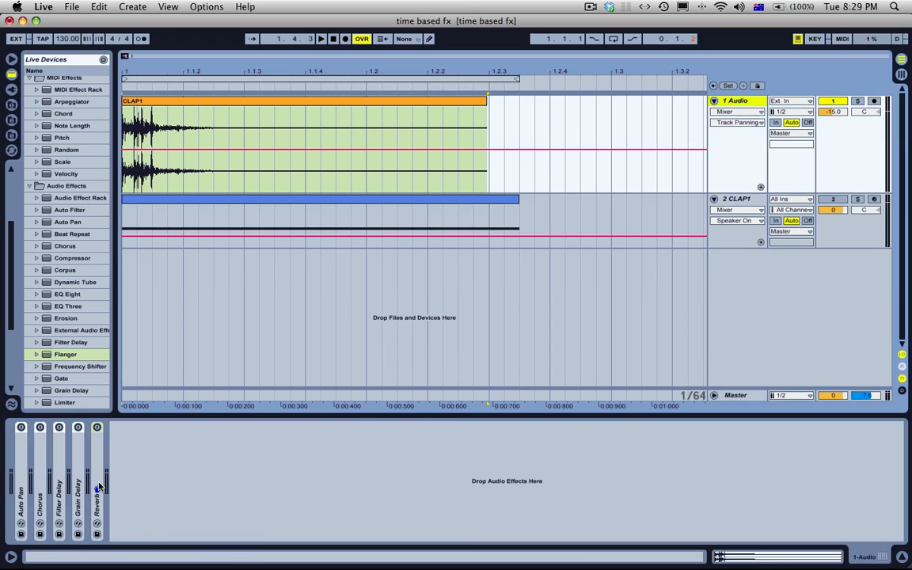
double_click(79, 495)
double_click(325, 474)
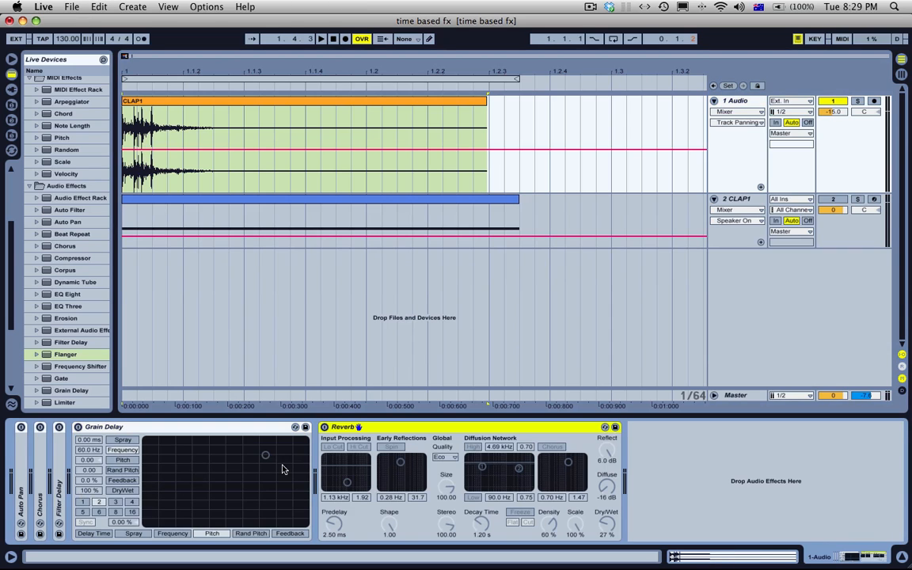
Step: Delete the Filter Delay, Chorus and Auto Pan from the 1 Audio device chain
click(60, 477)
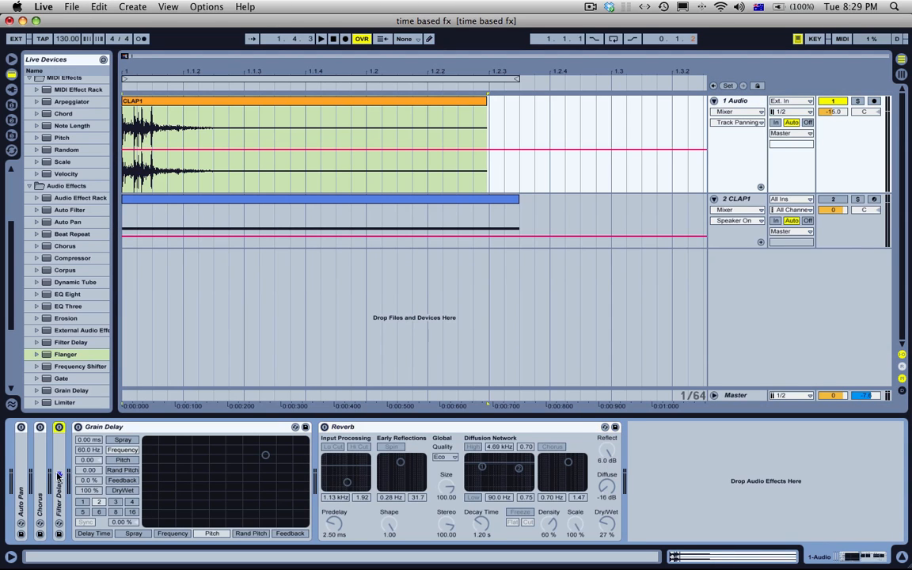
key(Delete)
click(40, 480)
key(Delete)
click(21, 481)
key(Delete)
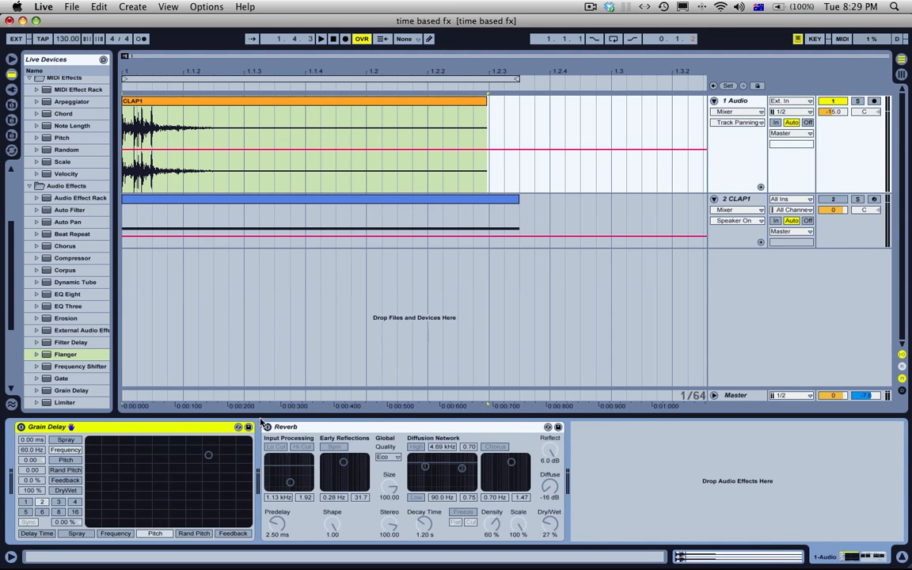
Step: Activate the Grain Delay and fold the Reverb
click(21, 428)
double_click(287, 427)
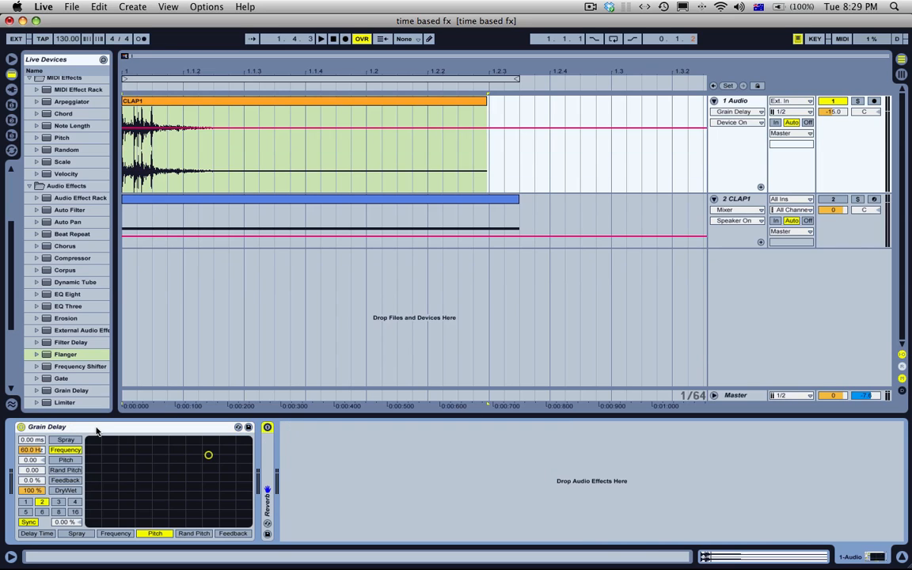
Step: Assign the Grain Delay's X-Y controller to Pitch horizontally and Feedback vertically, and move its point to about -4.38 pitch and 42% feedback
click(115, 535)
click(180, 534)
click(239, 533)
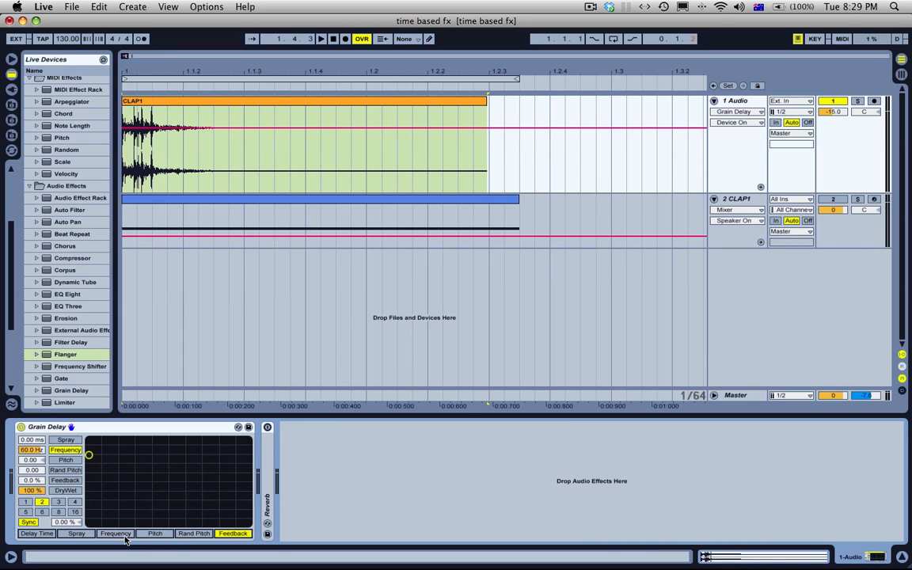
click(155, 533)
click(68, 481)
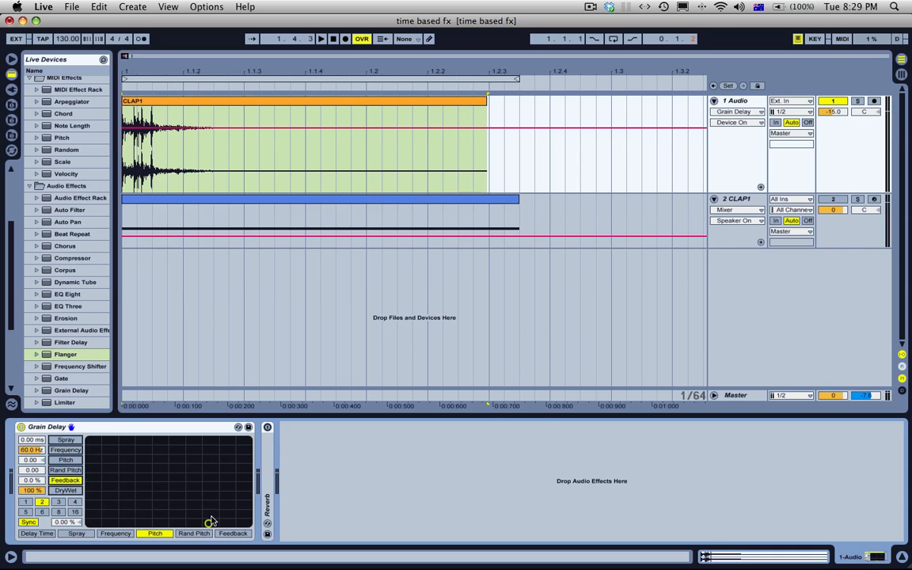
drag(210, 523, 194, 487)
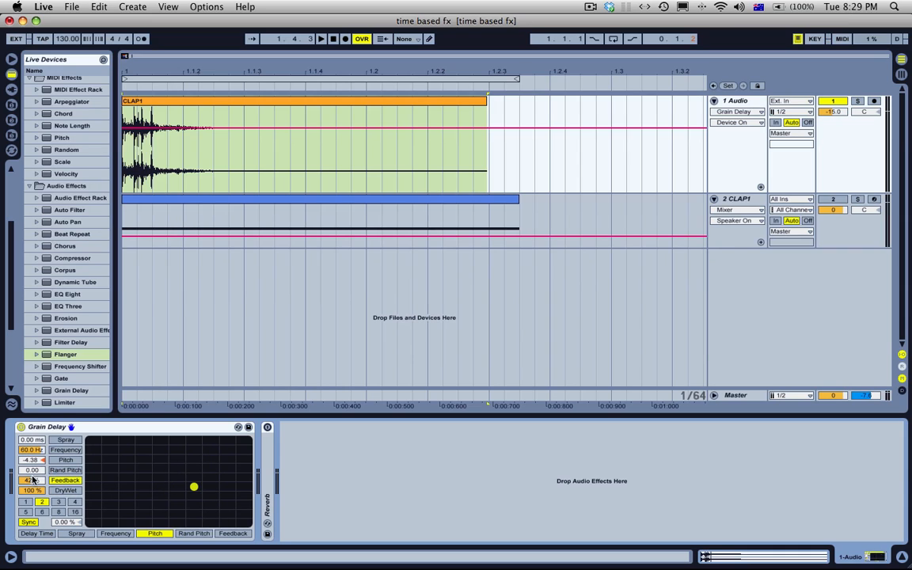
Step: Set the Grain Delay's Frequency to about 4.09 Hz, reset Pitch and Feedback to 0, and play the clap clip
click(33, 451)
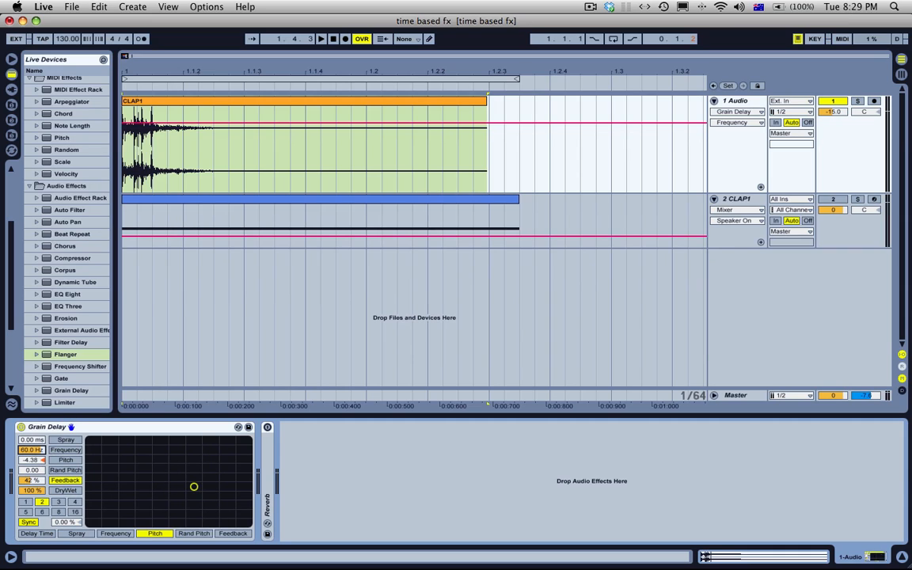
drag(33, 451, 41, 527)
click(43, 460)
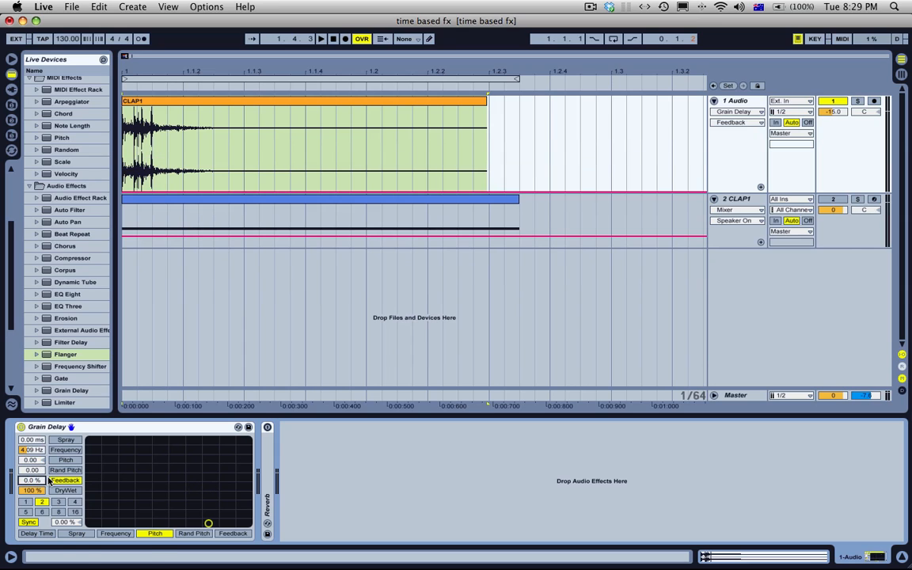
click(254, 98)
key(space)
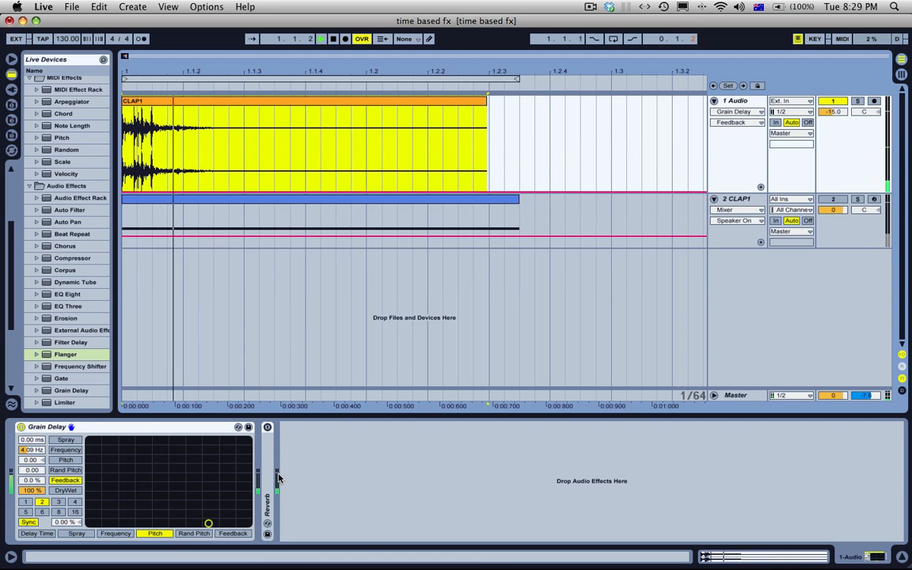
Step: Stop playback, set the Grain Delay's Feedback to 50%, and play the clap again
click(34, 450)
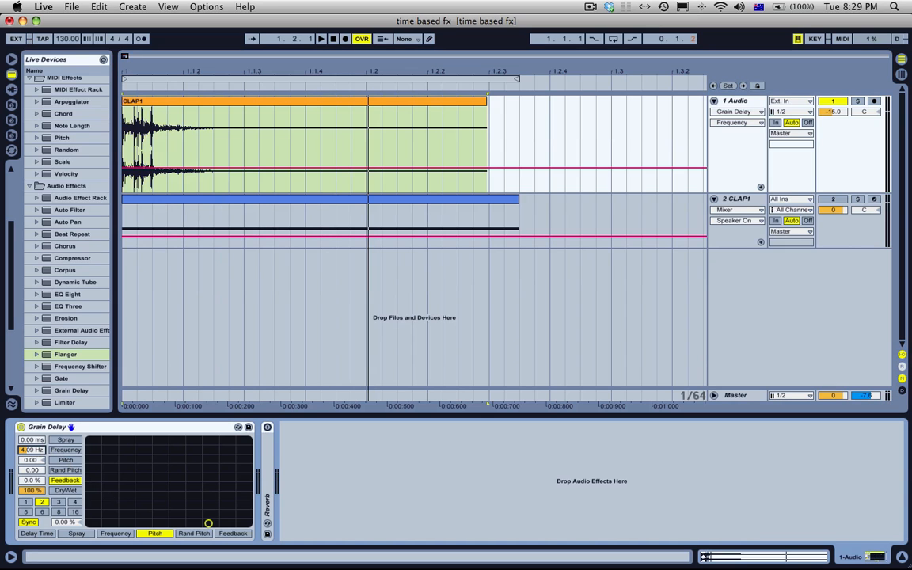
drag(31, 482, 31, 451)
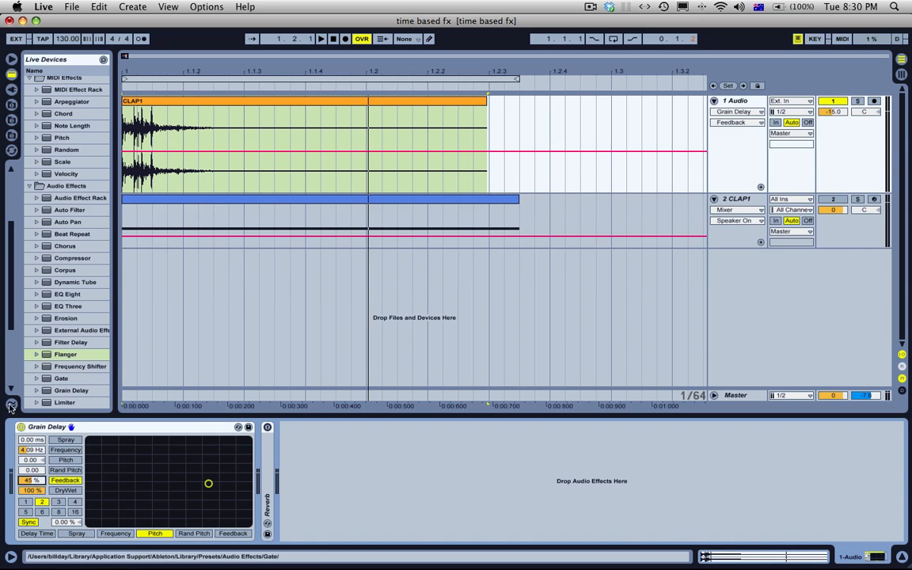
text(5)
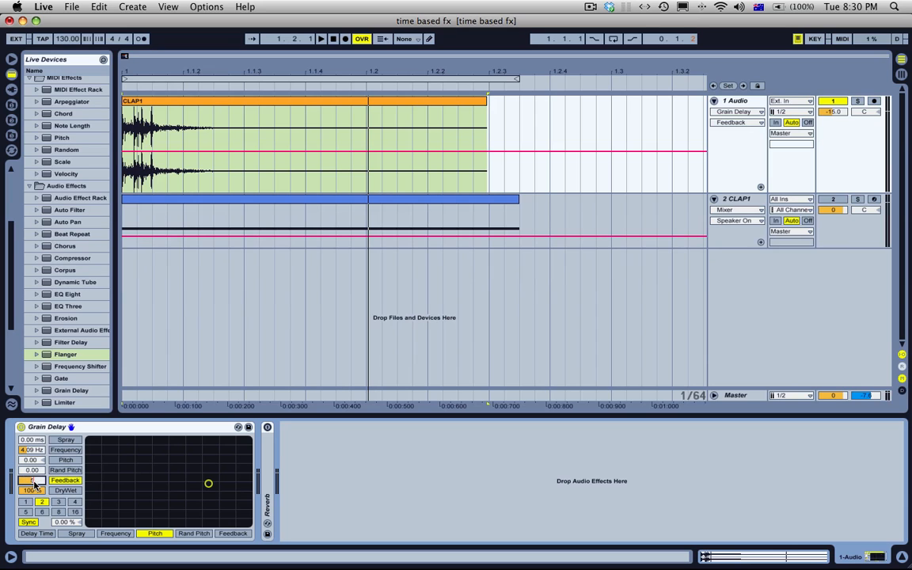
text(0)
key(Return)
key(space)
key(space)
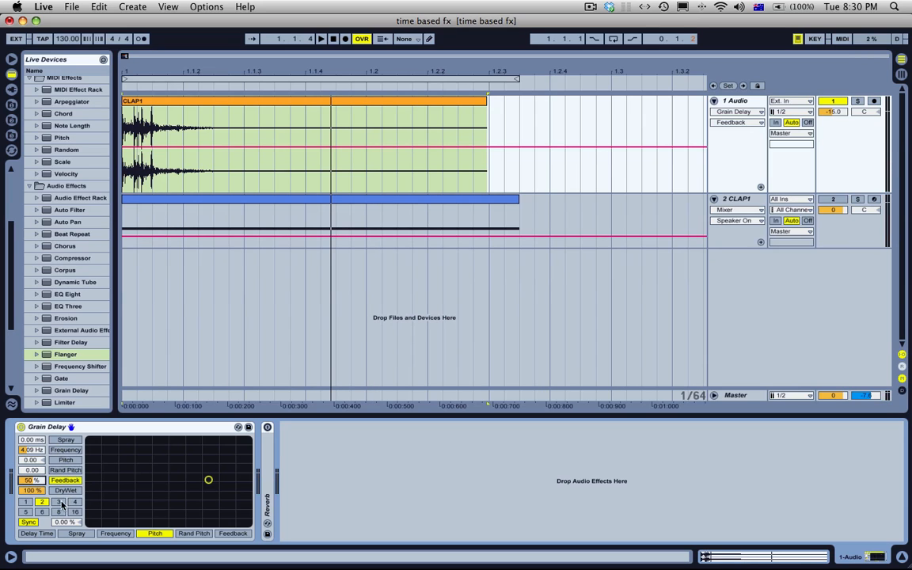
Step: Raise the Grain Delay's Spray to about 89 ms and Frequency to about 25.8 Hz, replaying the clap several times
drag(30, 441, 30, 428)
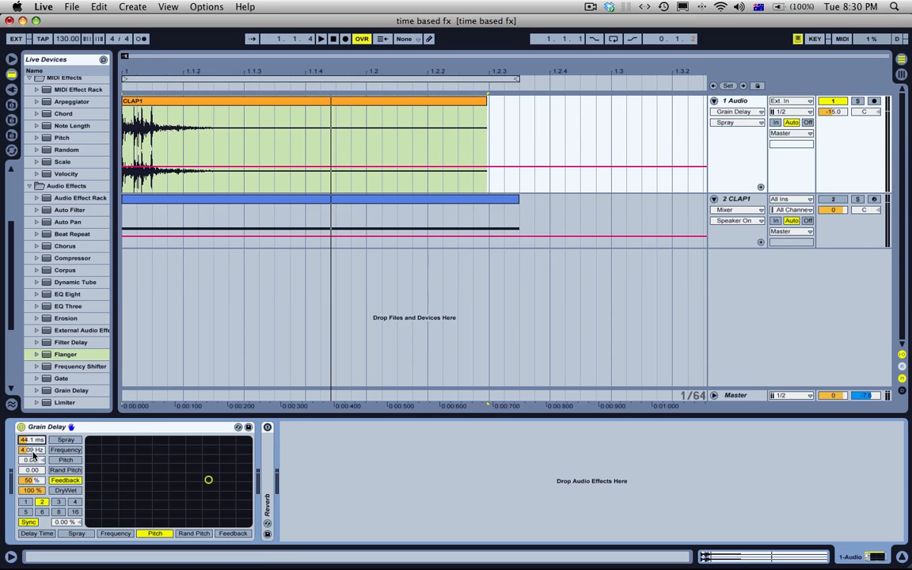
mouse_move(31, 452)
mouse_down()
mouse_move(30, 434)
mouse_move(34, 445)
mouse_up()
key(space)
key(space)
key(space)
key(space)
key(space)
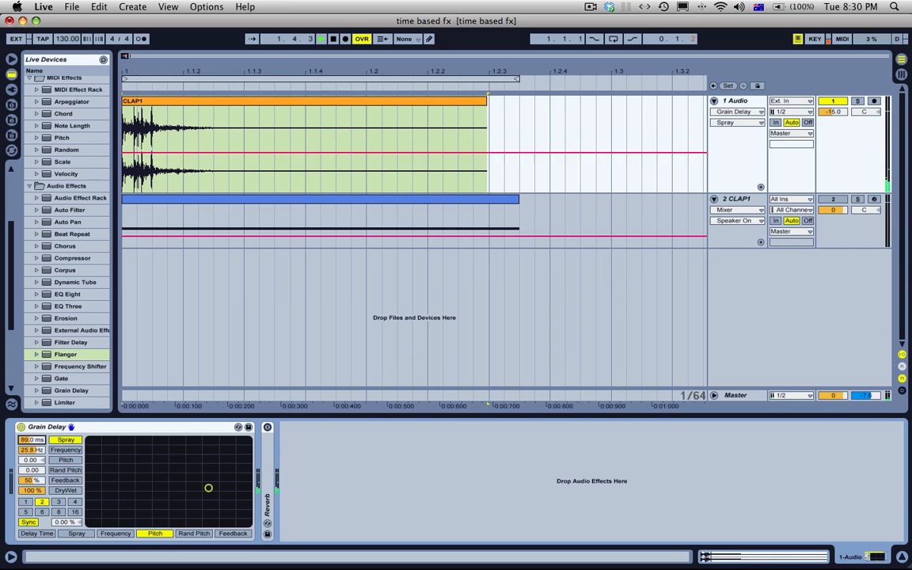
Step: Switch the Grain Delay from Sync to Time mode and set the delay time to about 70.5 ms
click(28, 522)
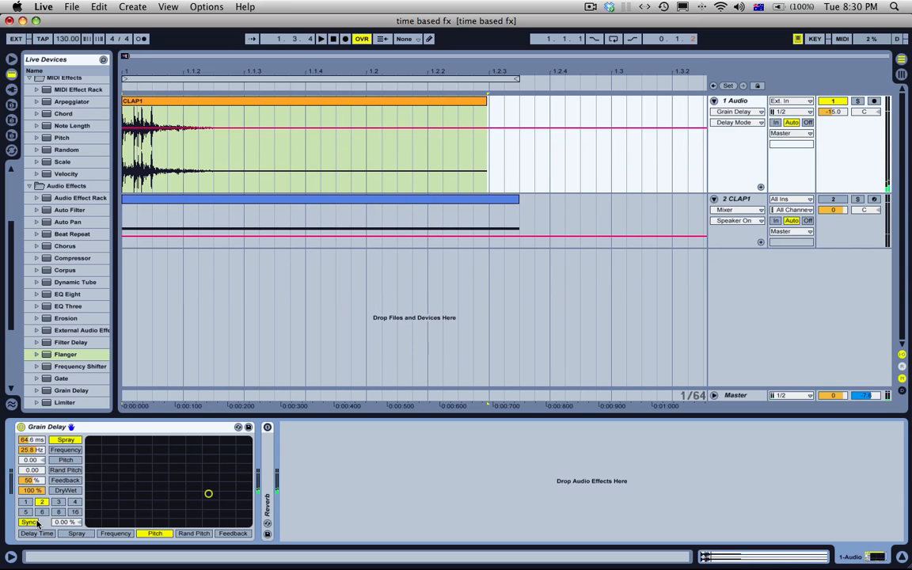
click(62, 523)
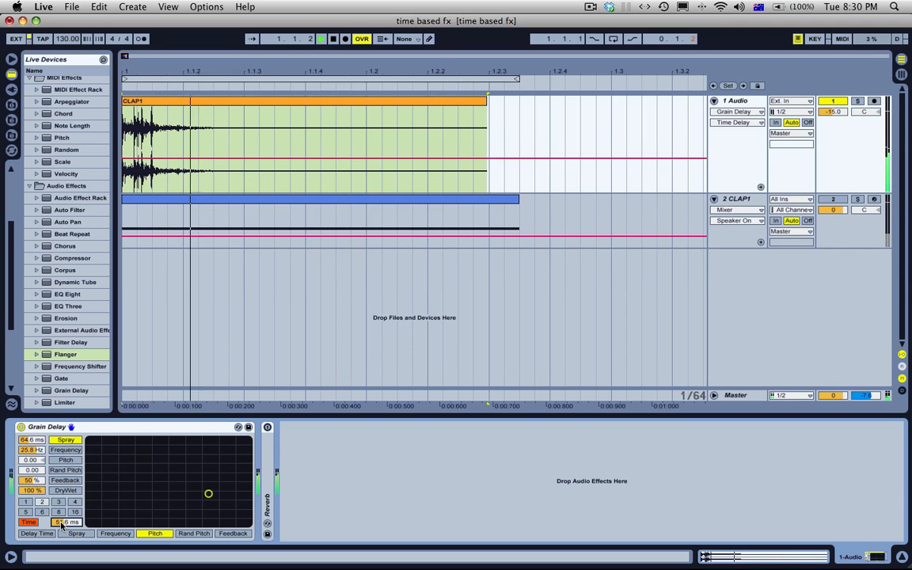
click(29, 522)
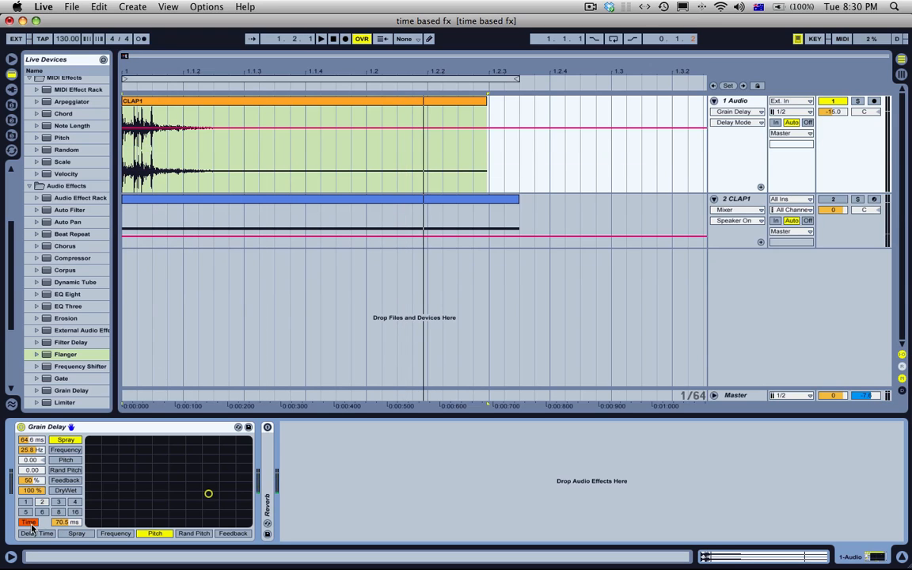
click(29, 523)
Step: Check the Grain Delay for transition modes, set Spray to about 186 ms, and return the delay time to Sync
right_click(92, 430)
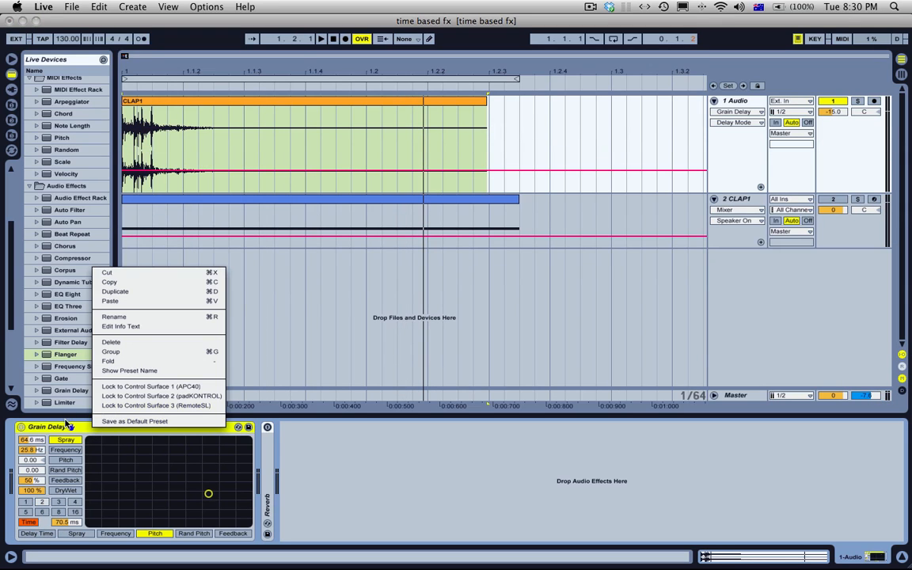
click(71, 429)
drag(32, 442, 32, 418)
click(28, 523)
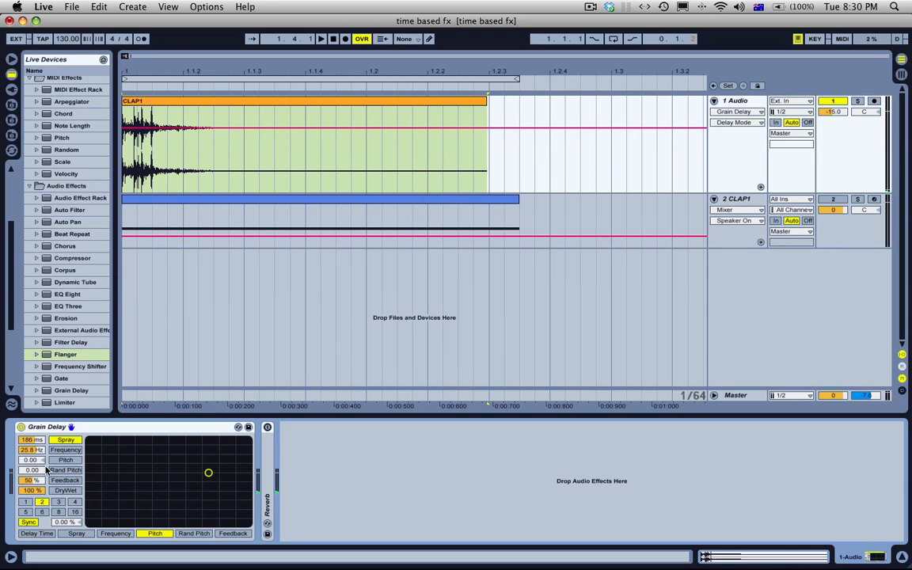
Step: Audition the clap with the Grain Delay's Pitch at about 7.88 and again at about -13.5
drag(32, 461, 32, 448)
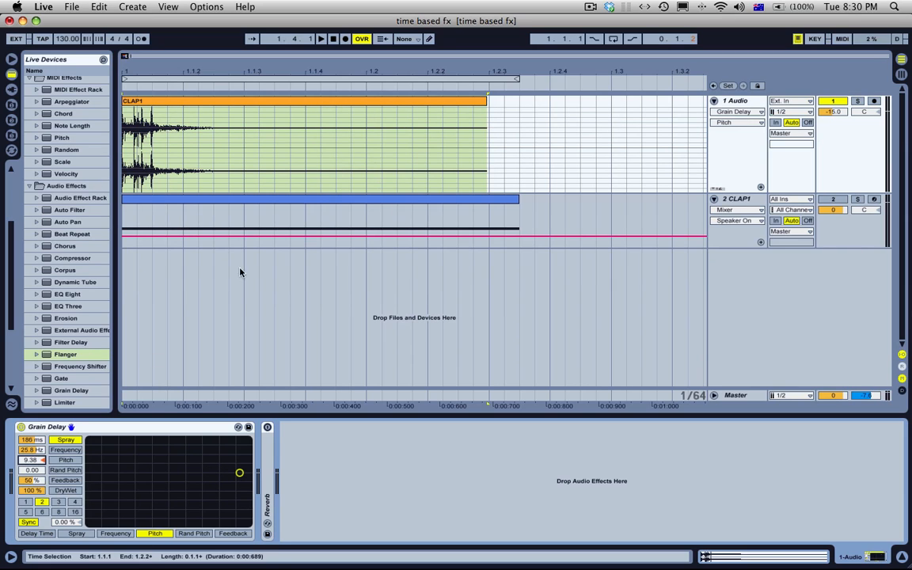
drag(32, 465, 42, 460)
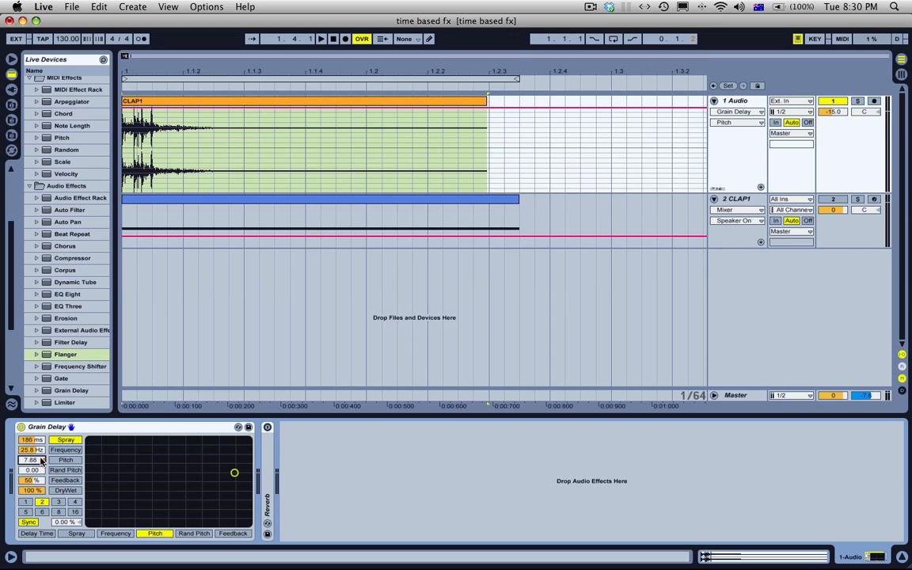
key(space)
drag(41, 461, 42, 460)
key(space)
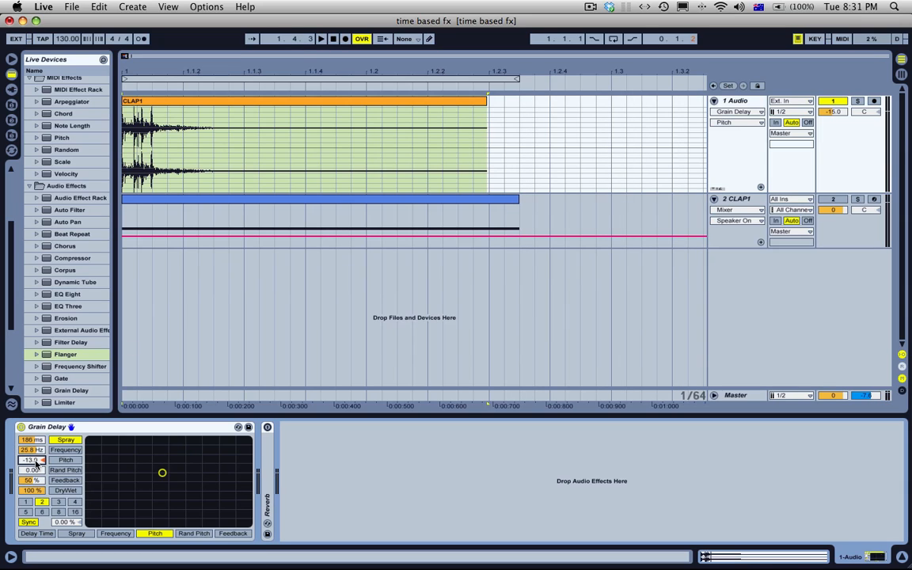
key(space)
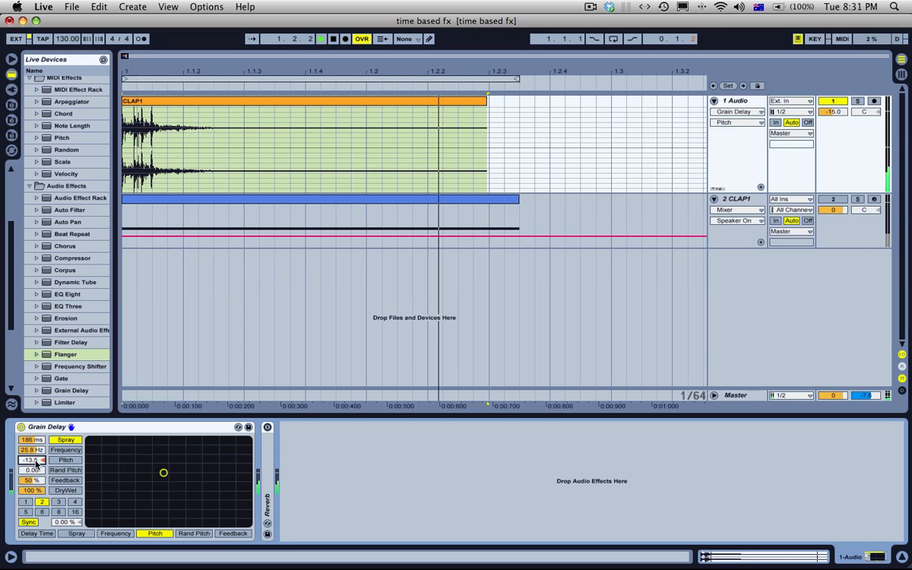
Step: Reset Pitch, then play the clap with Random Pitch at about 161, Pitch 3.75, Spray 477 ms and Frequency 21.2 Hz
key(Delete)
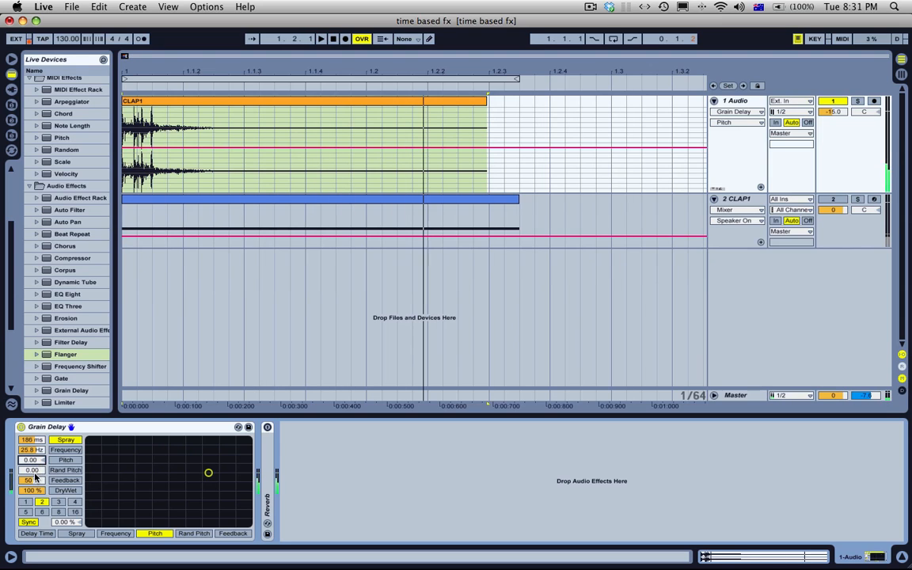
mouse_move(27, 475)
mouse_down()
mouse_move(31, 453)
mouse_move(32, 479)
mouse_up()
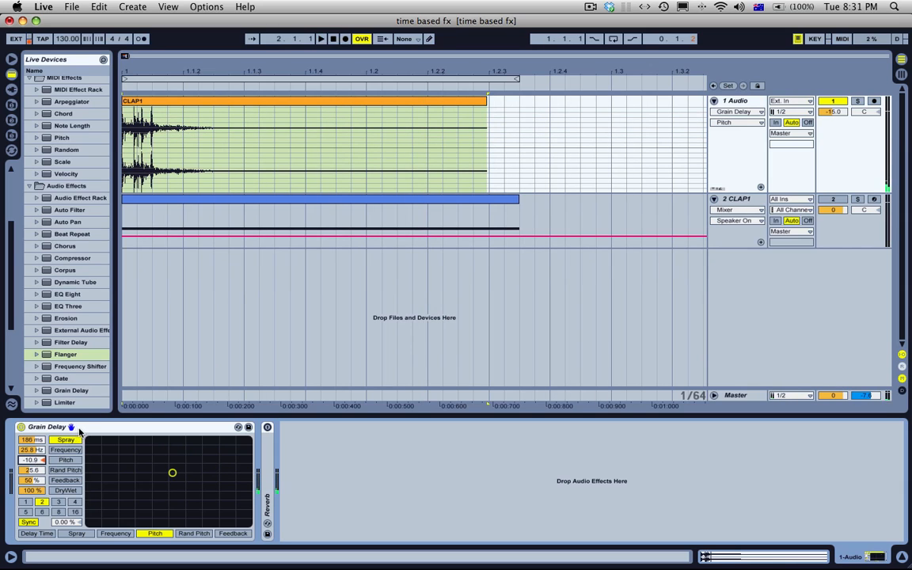
key(space)
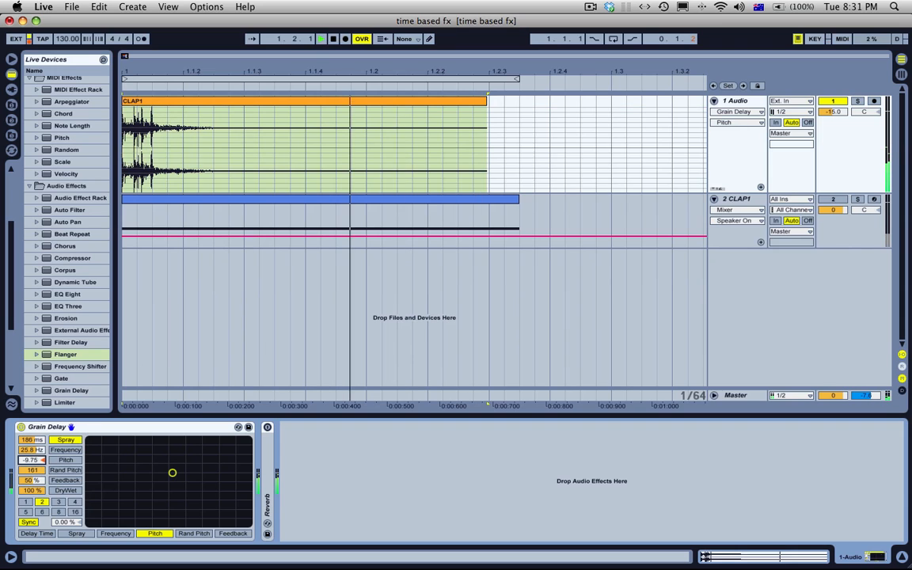
drag(31, 460, 31, 427)
drag(32, 449, 33, 455)
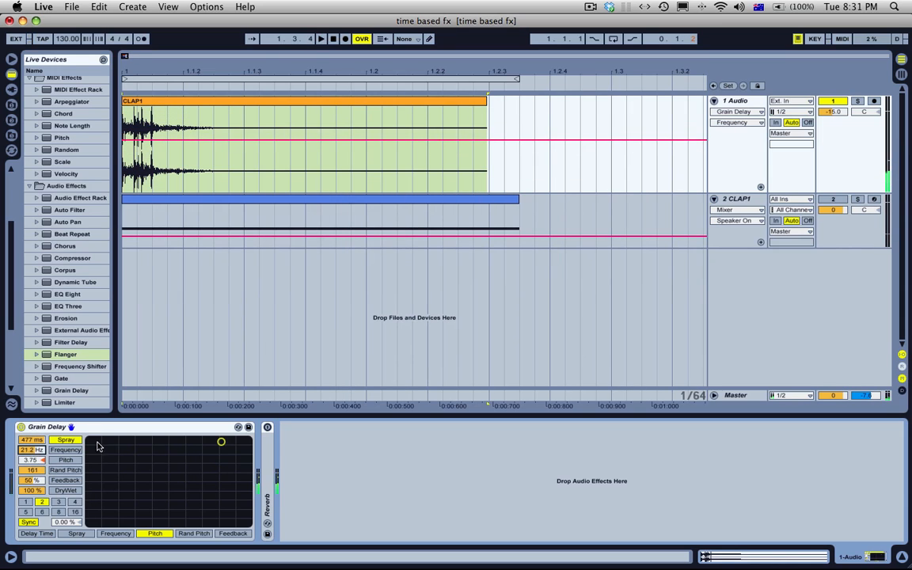
Step: Delete the Grain Delay from the 1 Audio chain and unfold the Reverb
click(143, 431)
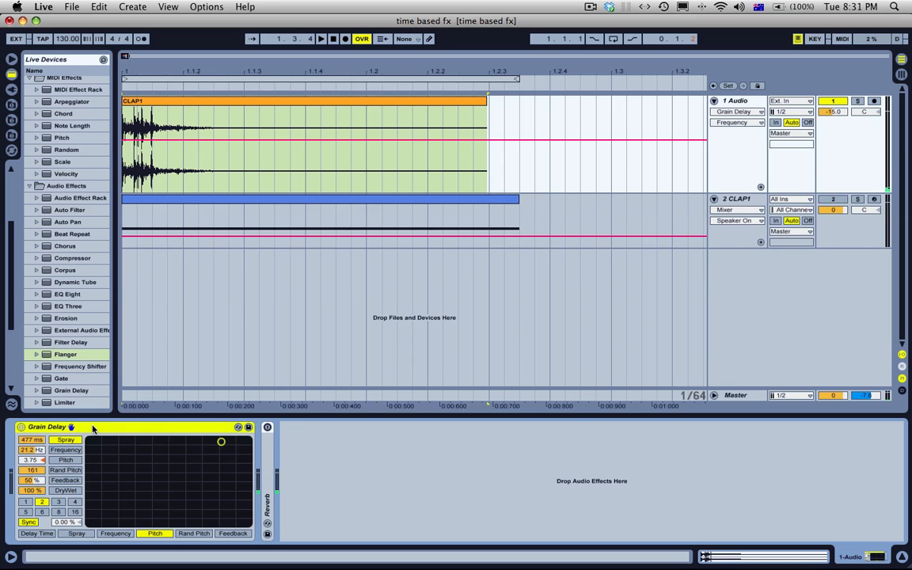
key(Delete)
double_click(24, 449)
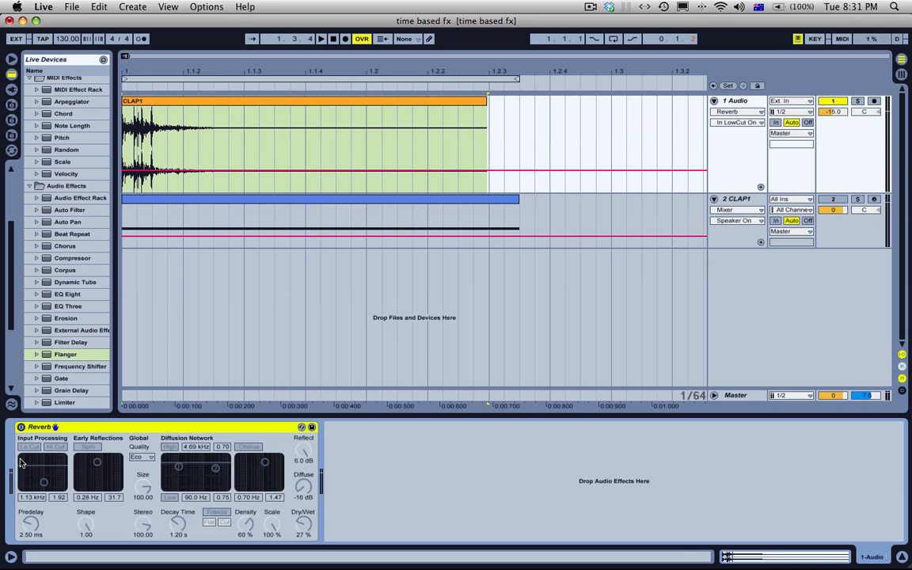
Step: Activate the Reverb, enable Lo Cut and Hi Cut, and set its input filter to about 1.48 kHz with a width of 6.34
click(20, 427)
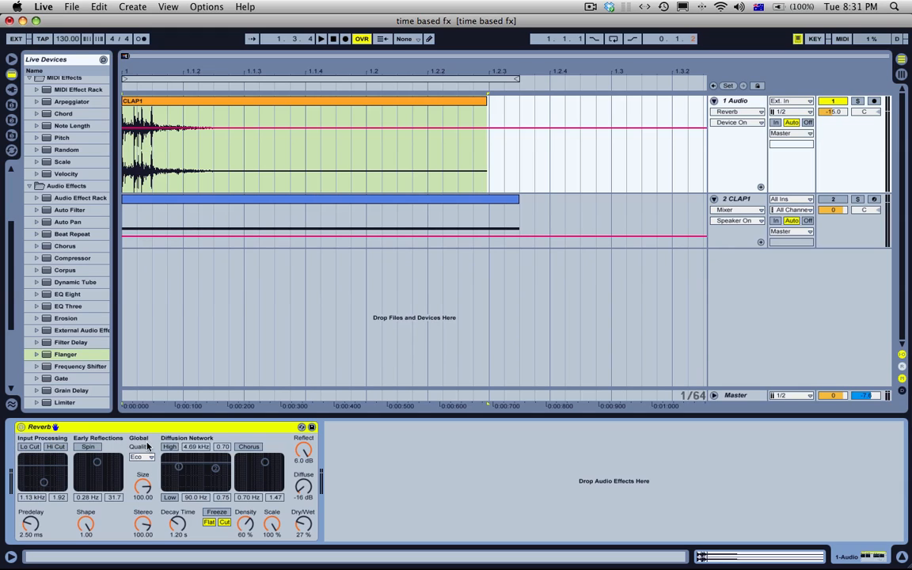
click(30, 447)
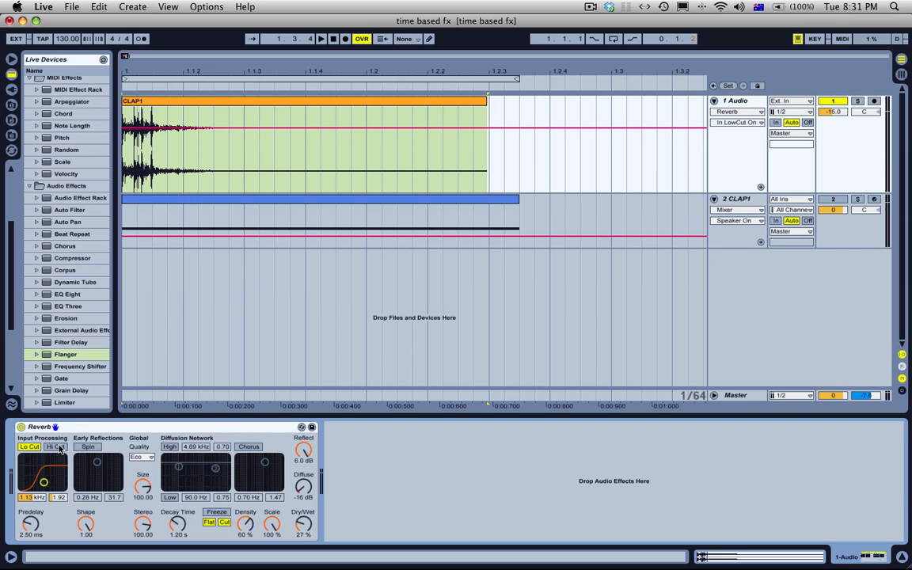
click(60, 448)
mouse_move(43, 483)
mouse_down()
mouse_move(43, 467)
mouse_move(53, 470)
mouse_move(40, 480)
mouse_move(40, 503)
mouse_move(57, 499)
mouse_move(57, 478)
mouse_move(40, 496)
mouse_up()
mouse_move(50, 462)
mouse_down()
mouse_move(46, 475)
mouse_move(44, 466)
mouse_up()
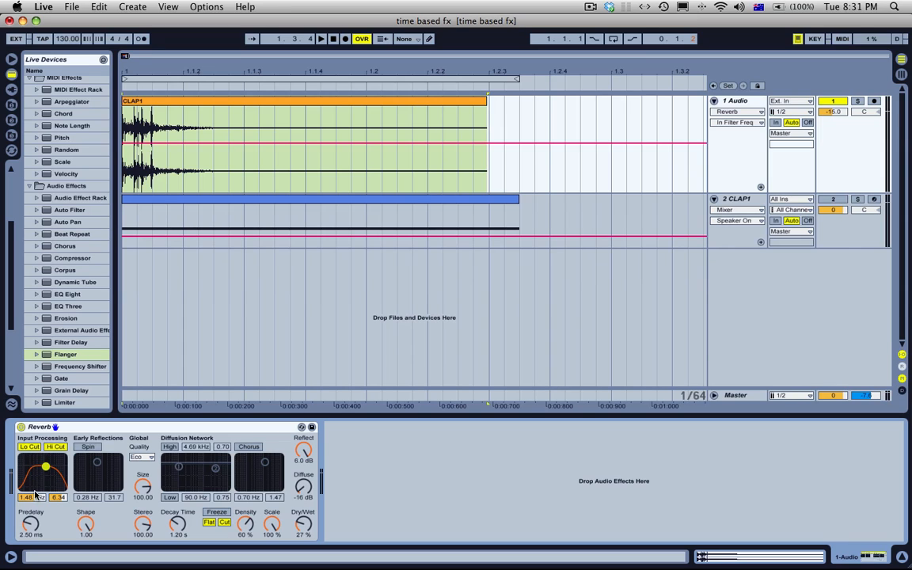
Step: Audition the clap with the Reverb's Predelay at about 5.08 ms and again at 250 ms
drag(30, 524, 19, 513)
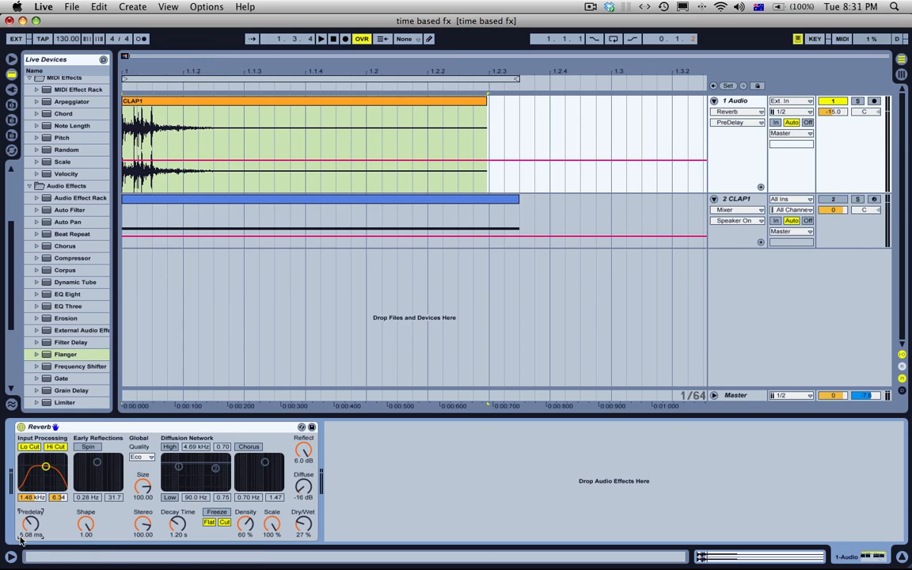
key(space)
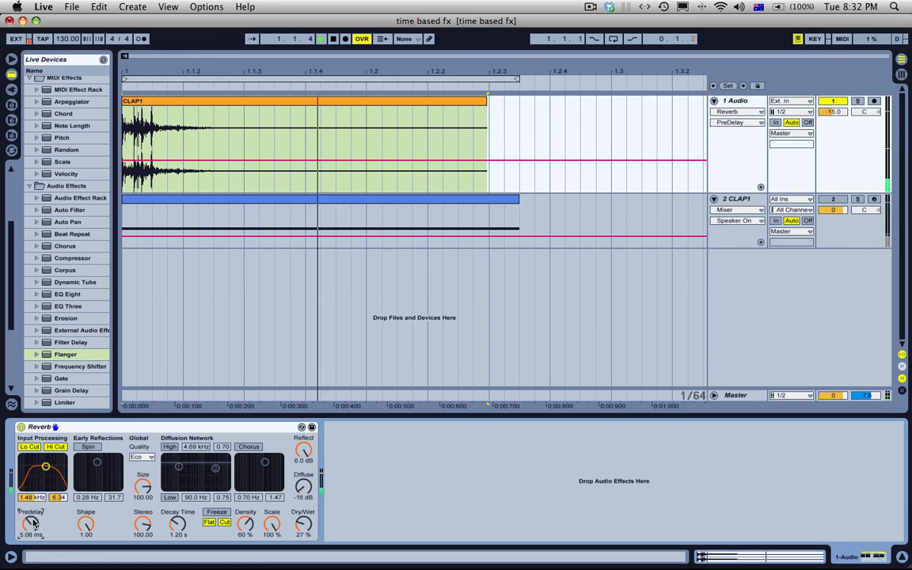
key(space)
key(space)
key(space)
drag(33, 524, 33, 440)
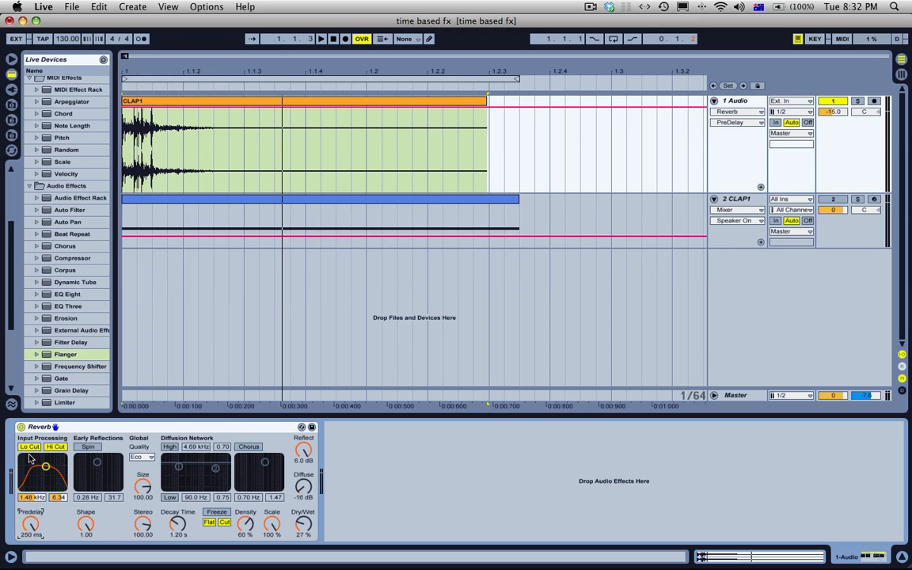
key(space)
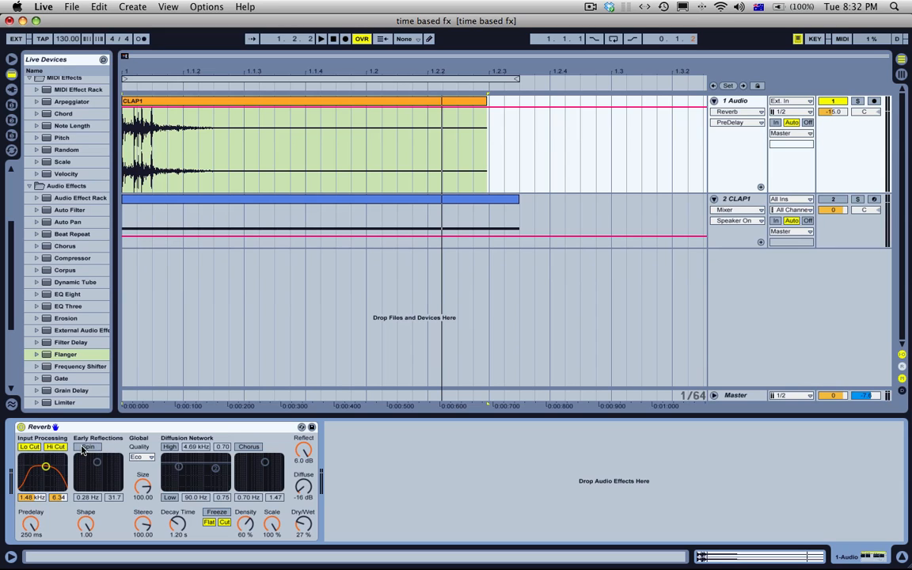
Step: Enable Spin, set the early reflections to 1.30 Hz and 55.0 with Shape at 1.00, and audition the clap
click(84, 448)
mouse_move(91, 523)
mouse_down()
mouse_move(91, 557)
mouse_move(91, 530)
mouse_up()
drag(97, 463, 93, 485)
key(space)
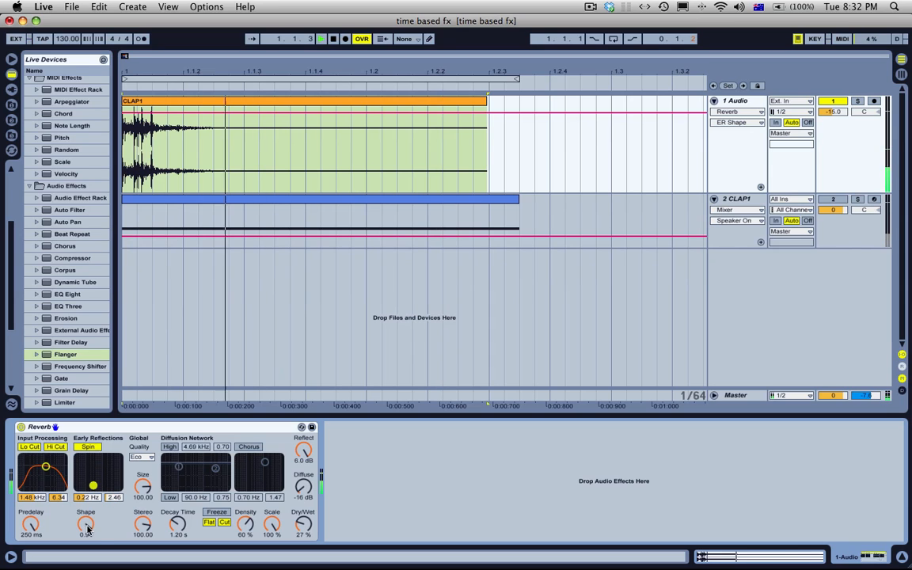
drag(87, 531, 87, 558)
drag(93, 485, 130, 469)
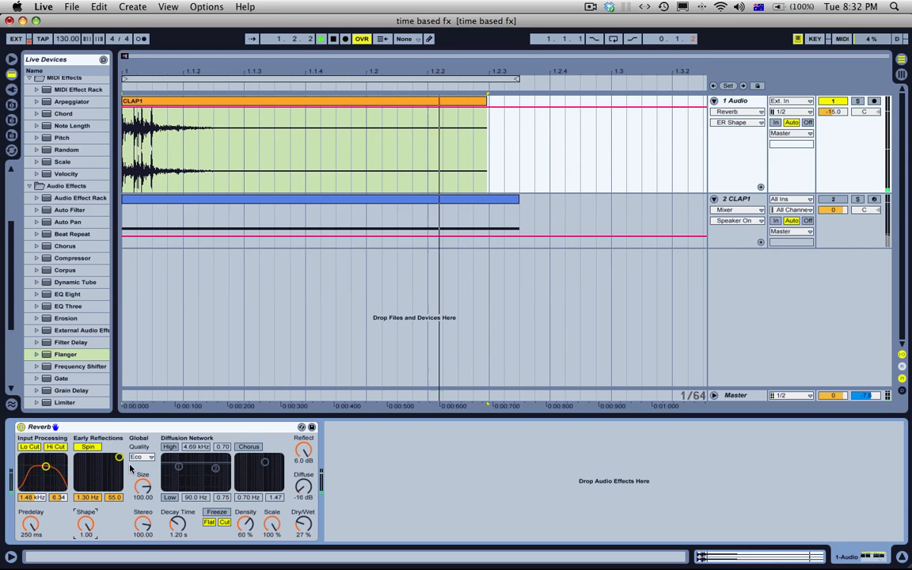
key(space)
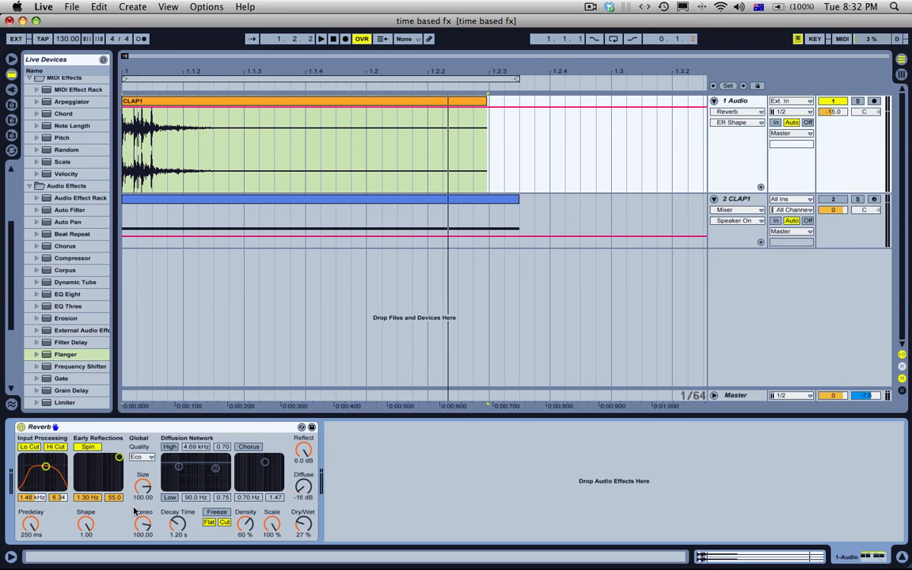
Step: Set the Reverb's global Quality to High
click(142, 458)
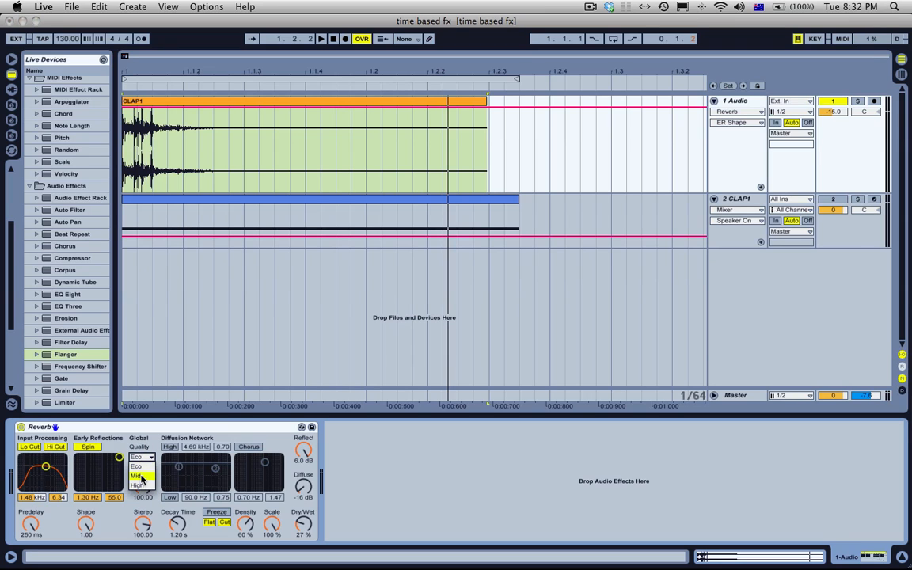
click(144, 438)
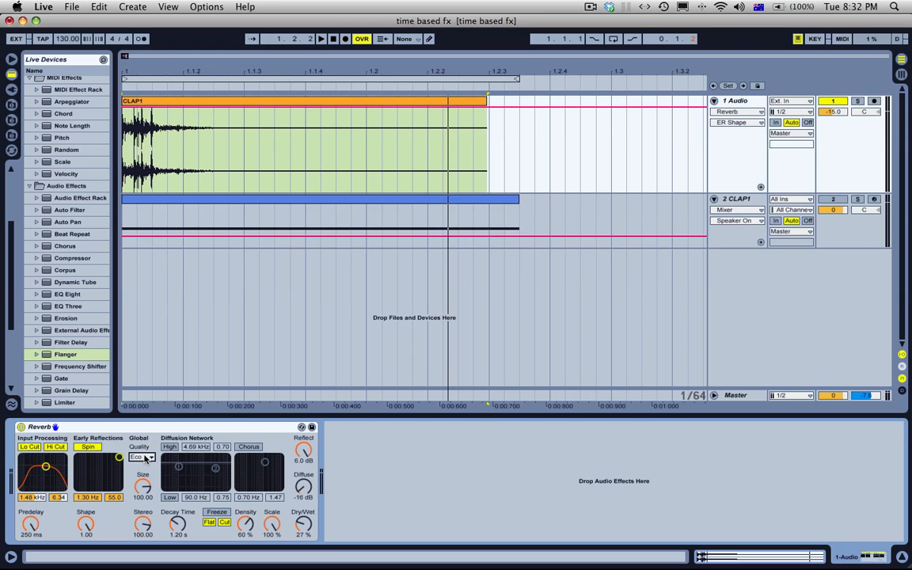
click(146, 458)
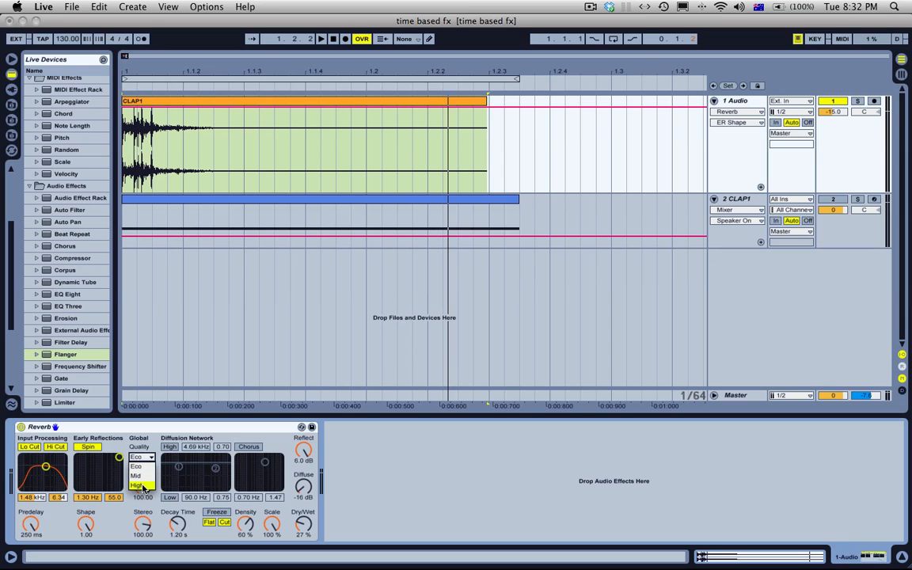
click(141, 485)
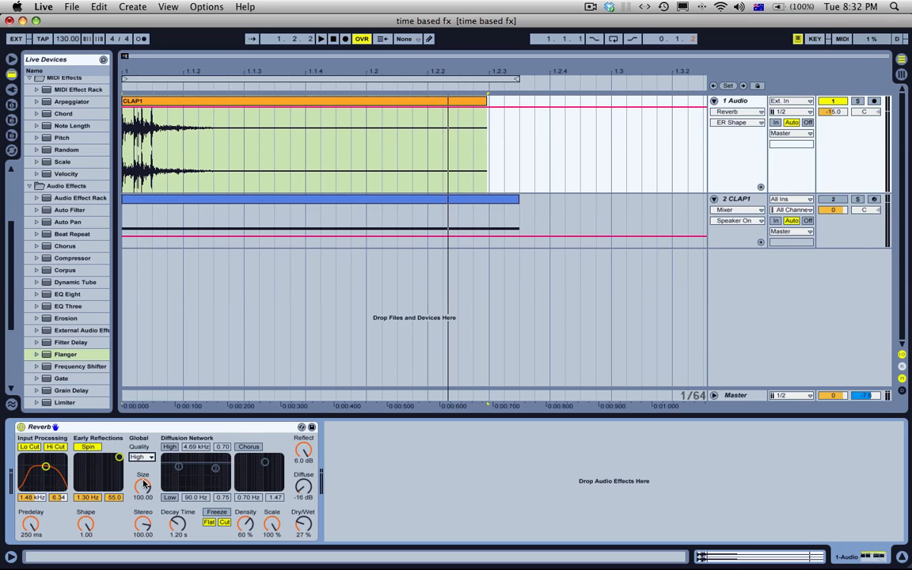
Step: Compare the clap's reverb in Eco and Mid quality, then return Quality to High
key(space)
click(144, 458)
click(147, 460)
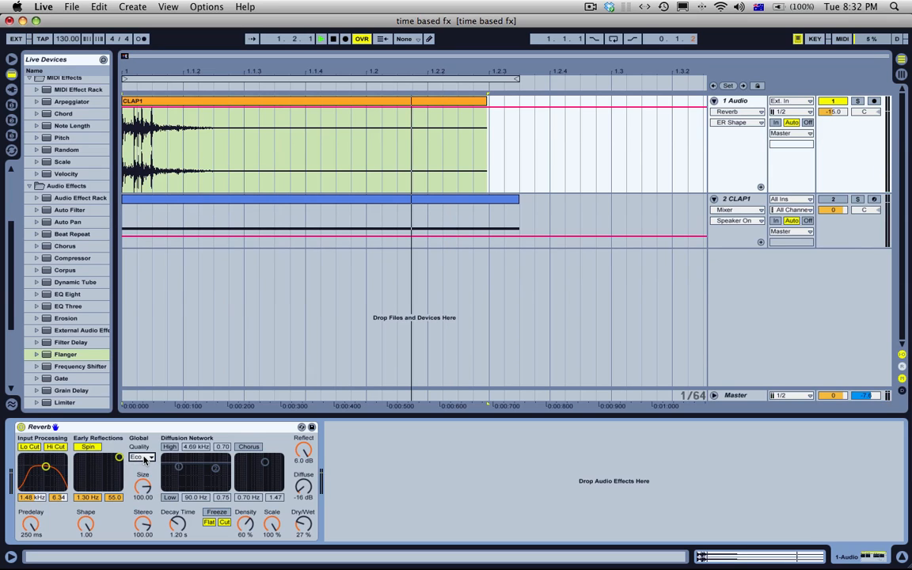
key(space)
click(143, 458)
click(144, 459)
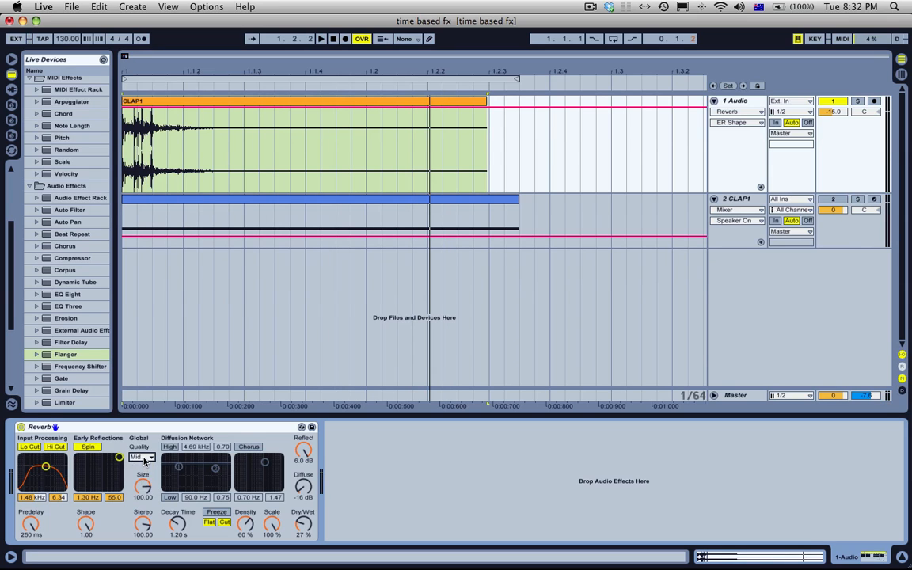
key(space)
key(space)
click(144, 457)
click(141, 485)
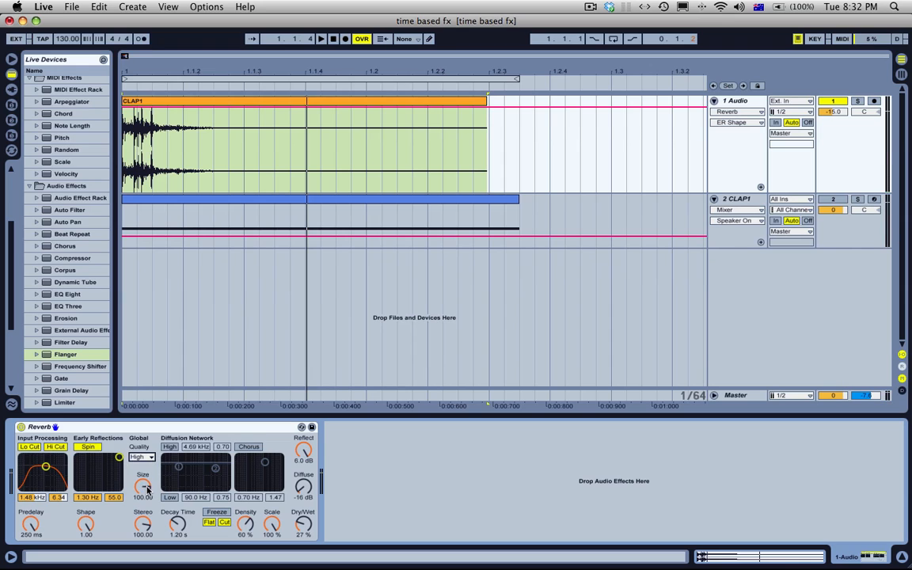
Step: Audition the clap with the Reverb's Size at about 0.39 and again at 500
click(143, 487)
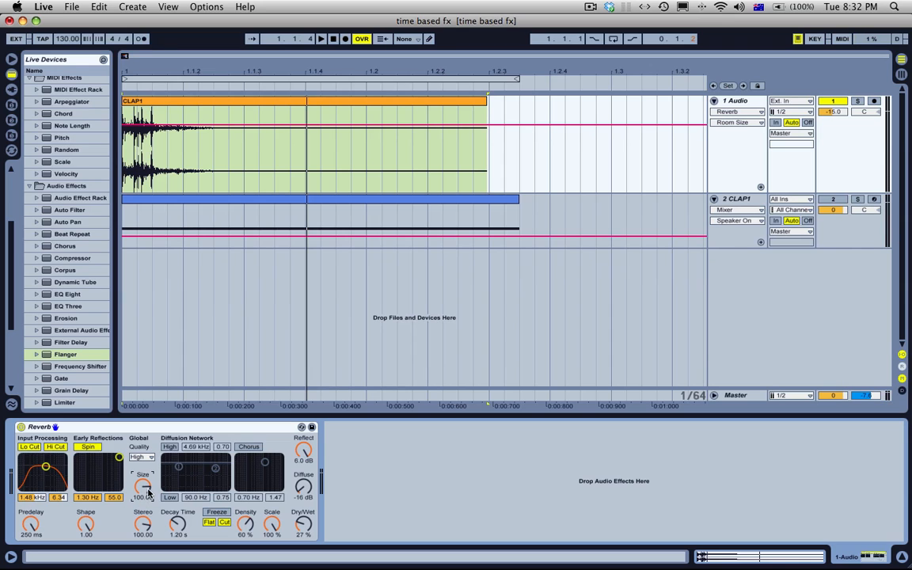
drag(148, 492, 147, 539)
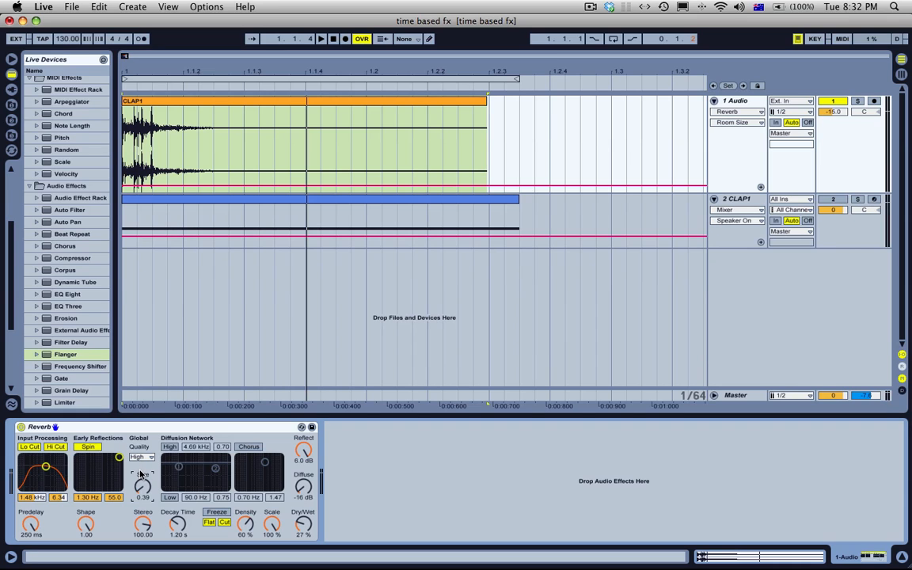
key(space)
key(space)
key(space)
key(space)
mouse_move(144, 488)
mouse_down()
mouse_move(145, 505)
mouse_move(144, 491)
mouse_up()
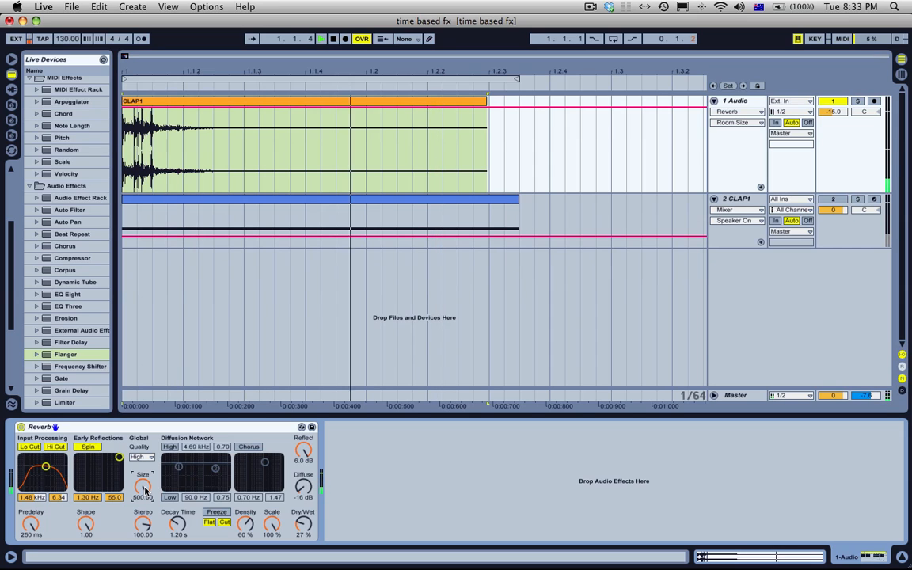
Step: Compare the clap with the Reverb's Stereo near 0 and at 120, leaving Stereo at 120
mouse_move(143, 524)
mouse_down()
mouse_move(142, 514)
mouse_move(149, 535)
mouse_up()
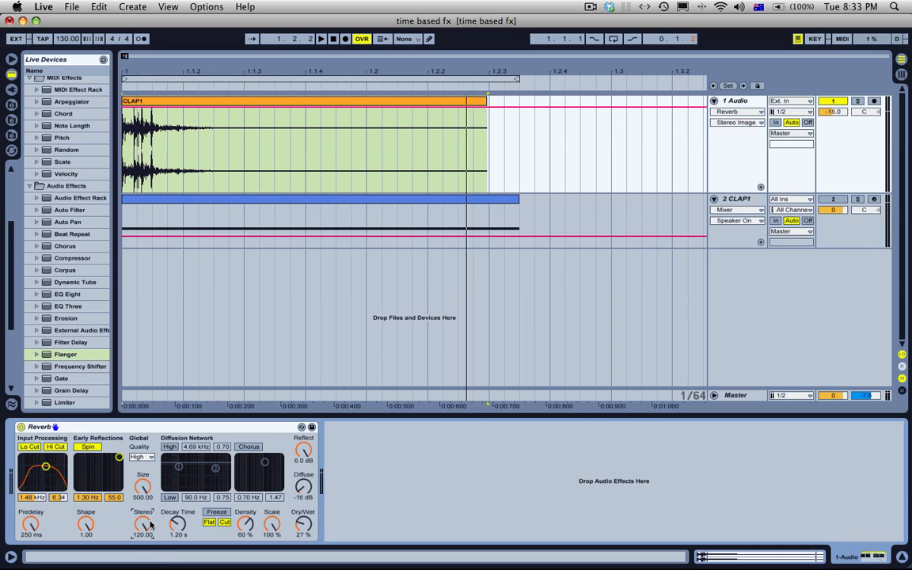
drag(150, 525, 146, 525)
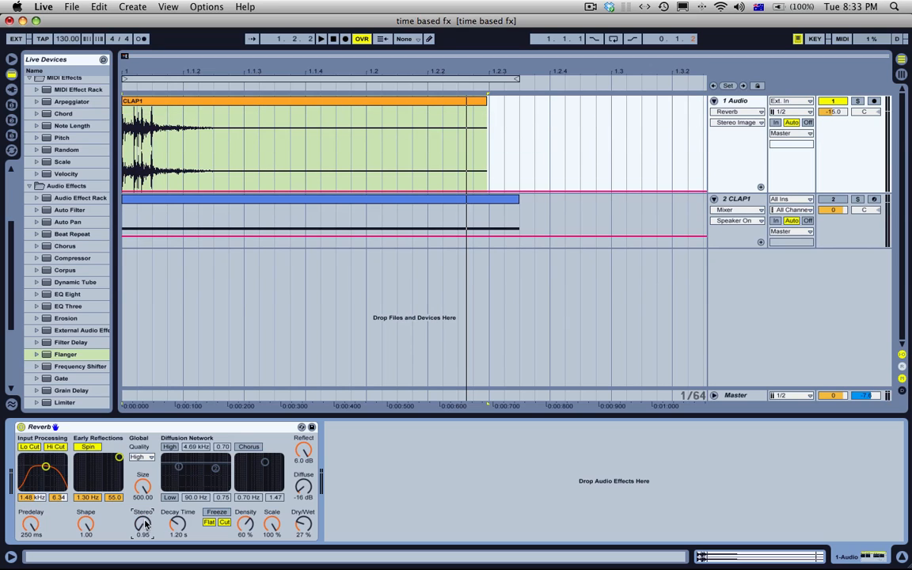
key(space)
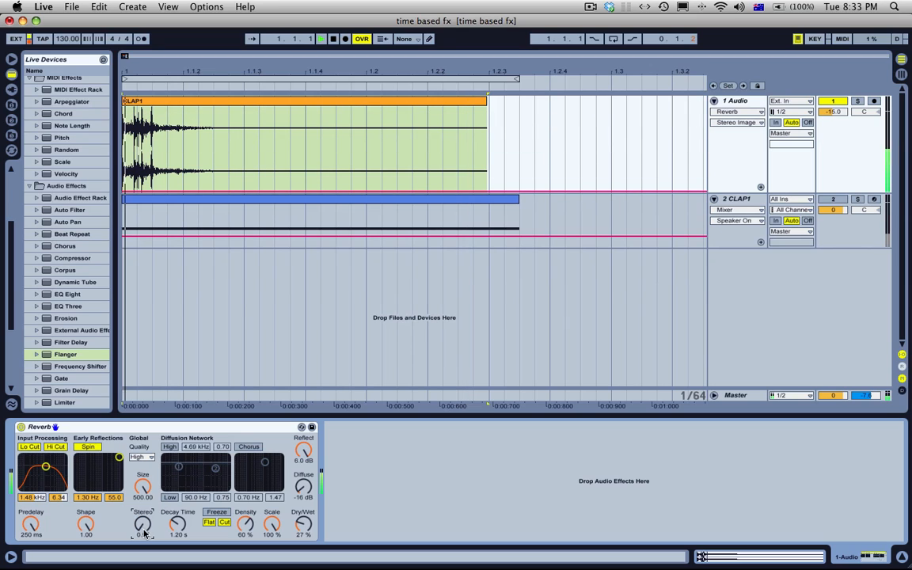
drag(143, 526, 143, 524)
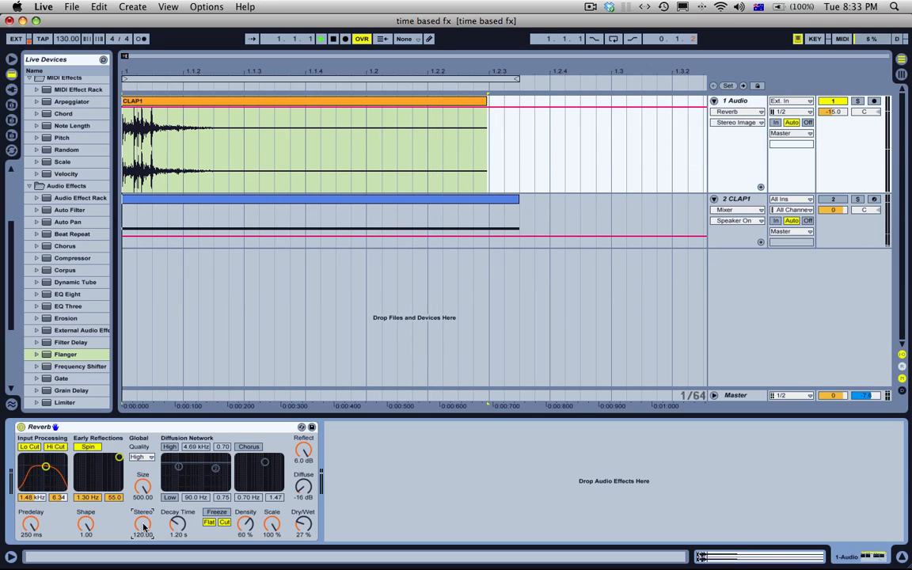
key(space)
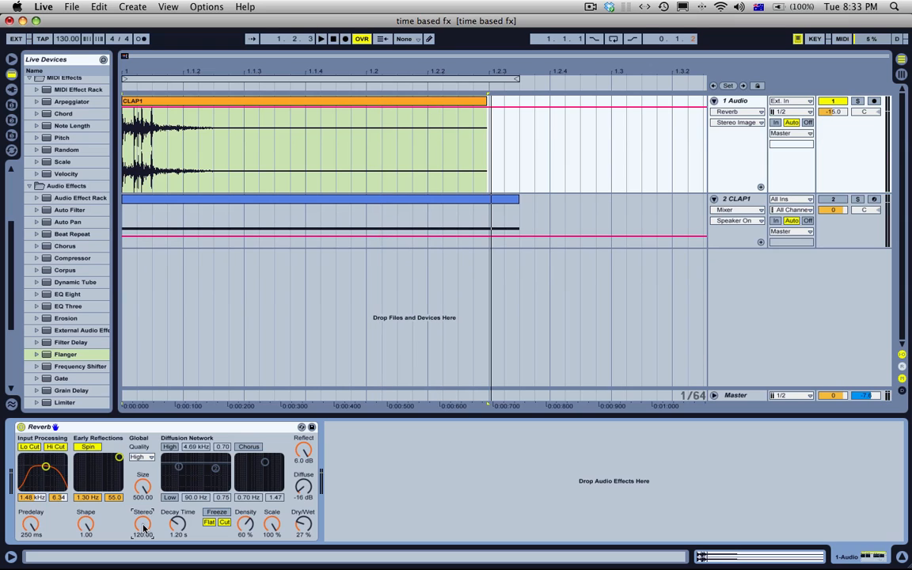
key(space)
key(space)
drag(144, 528, 142, 527)
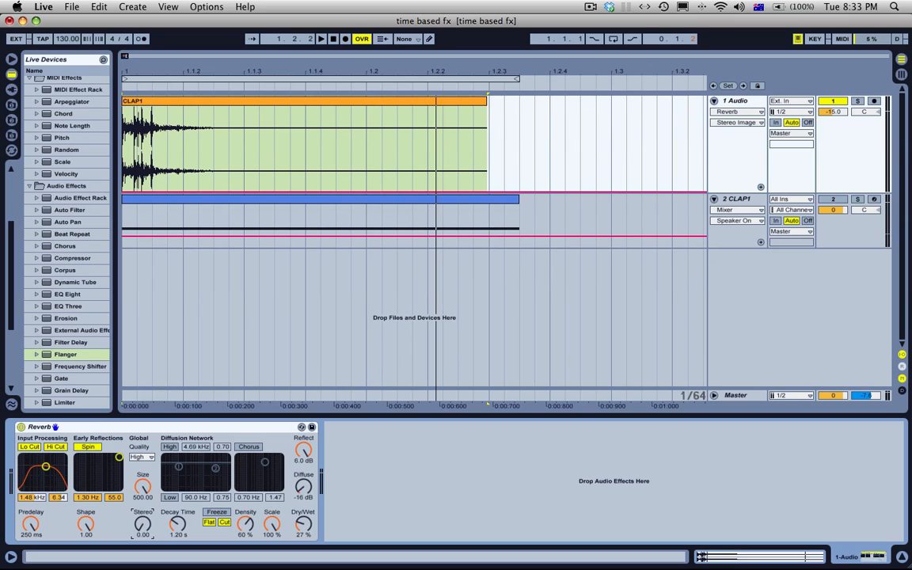
key(space)
key(space)
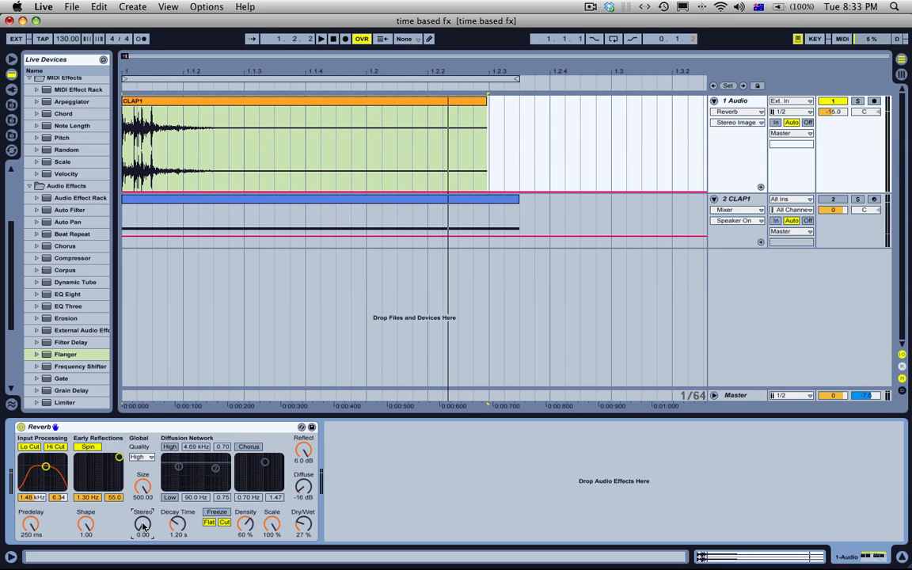
drag(142, 527, 143, 526)
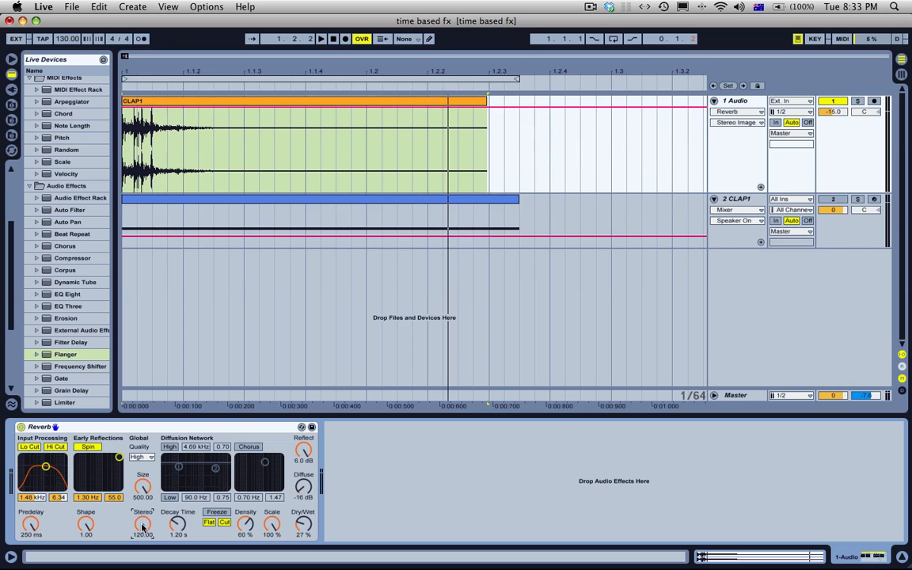
Step: Enable the Diffusion Network's shelves, with High at about 3.82 kHz and 0.42 and Low at about 82.6 Hz and 0.32
click(171, 448)
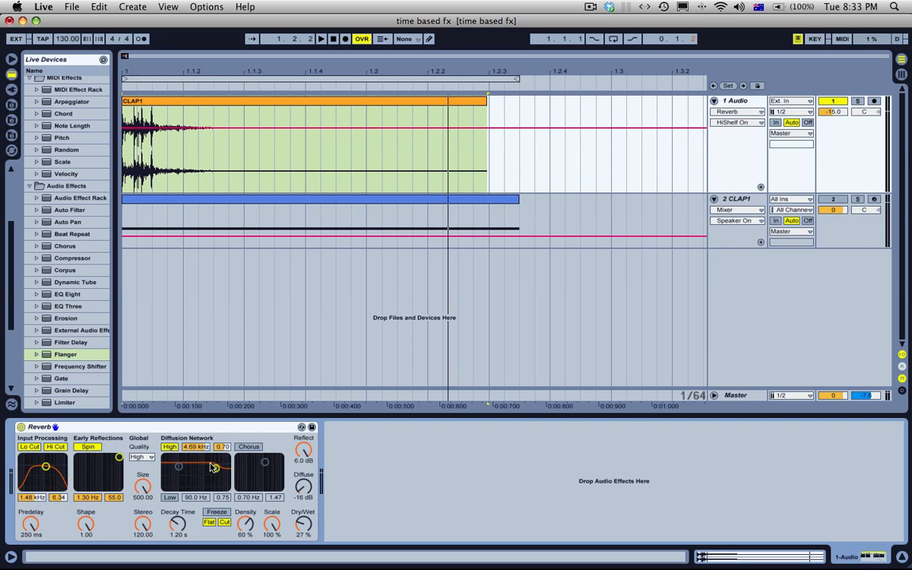
drag(214, 468, 213, 479)
click(169, 498)
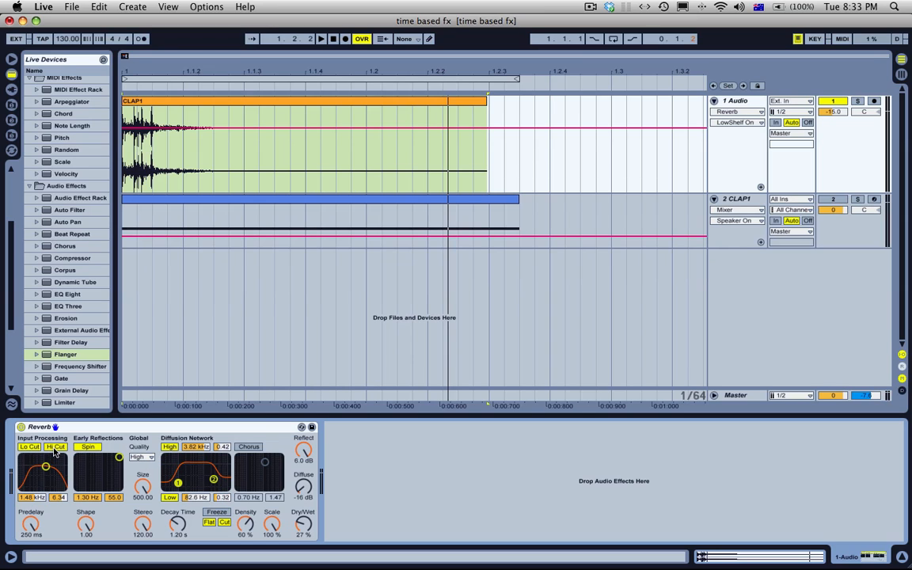
Step: Toggle the diffusion shelves, set High to about 1.68 kHz and 0.35 and Low to 20.0 Hz and 0.70, and audition the clap
click(170, 446)
click(170, 498)
click(170, 499)
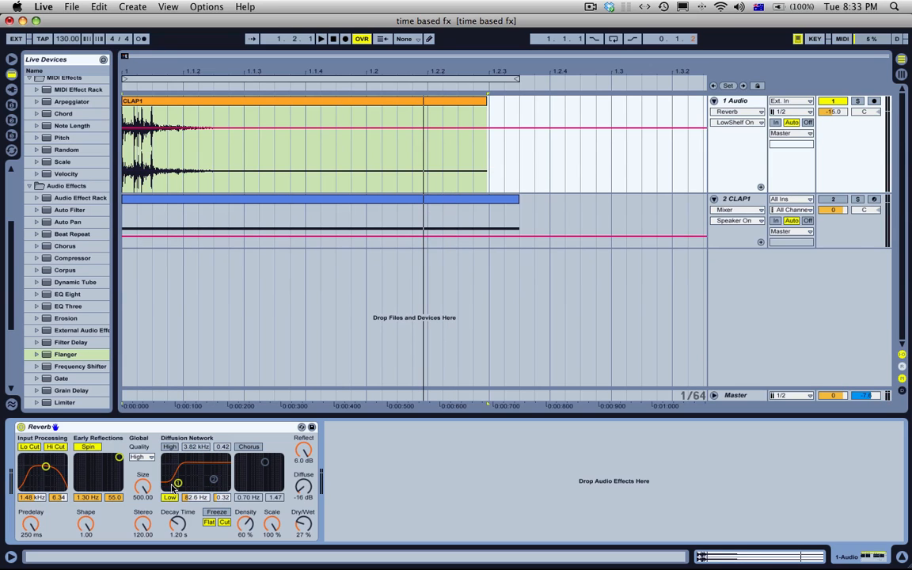
click(170, 447)
mouse_move(214, 480)
mouse_down()
mouse_move(175, 480)
mouse_move(164, 469)
mouse_move(206, 482)
mouse_up()
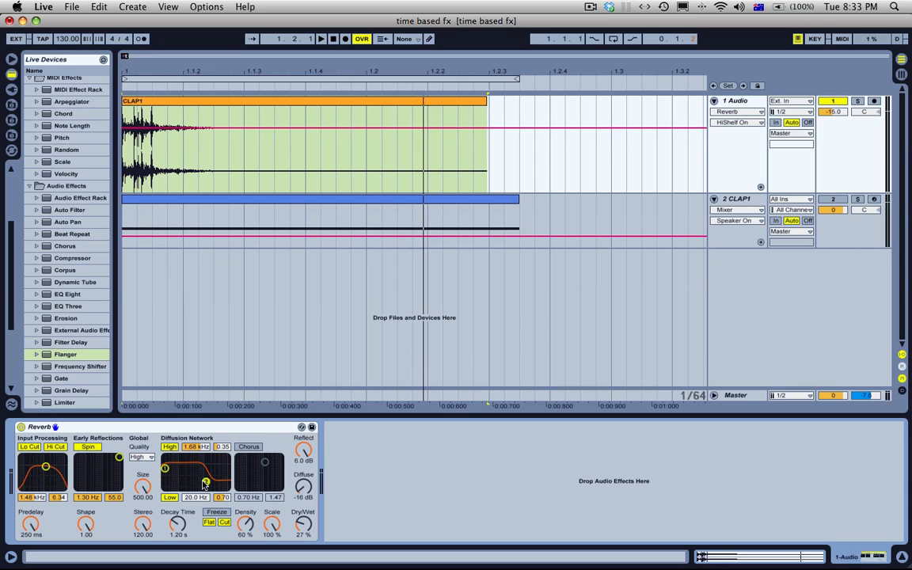
key(space)
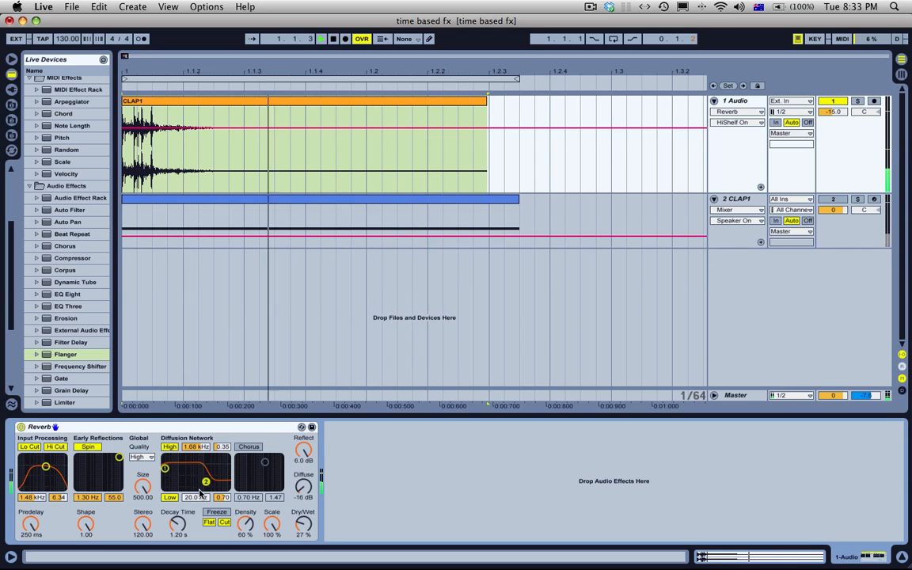
key(space)
Step: Set the Reverb's Decay Time to about 16.1 s and audition the clap
drag(177, 525, 177, 466)
key(space)
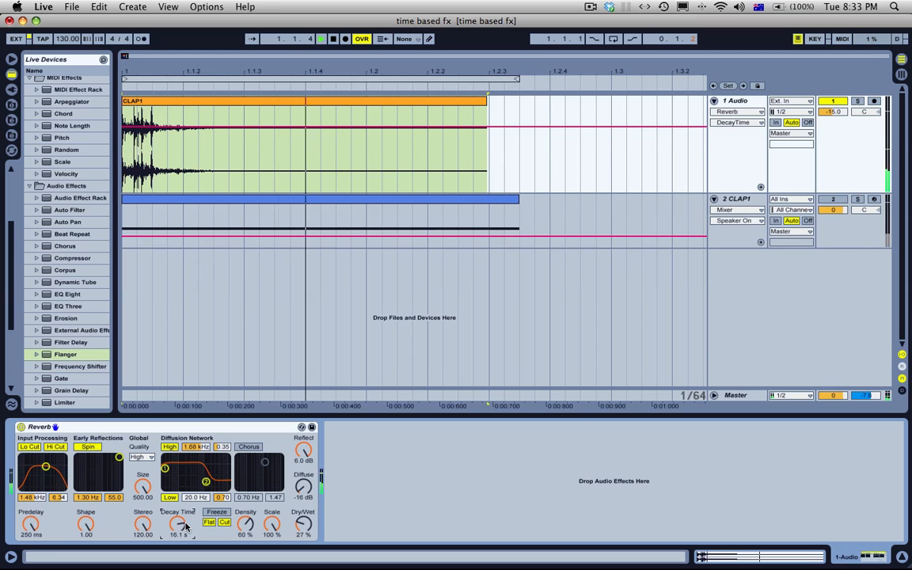
key(space)
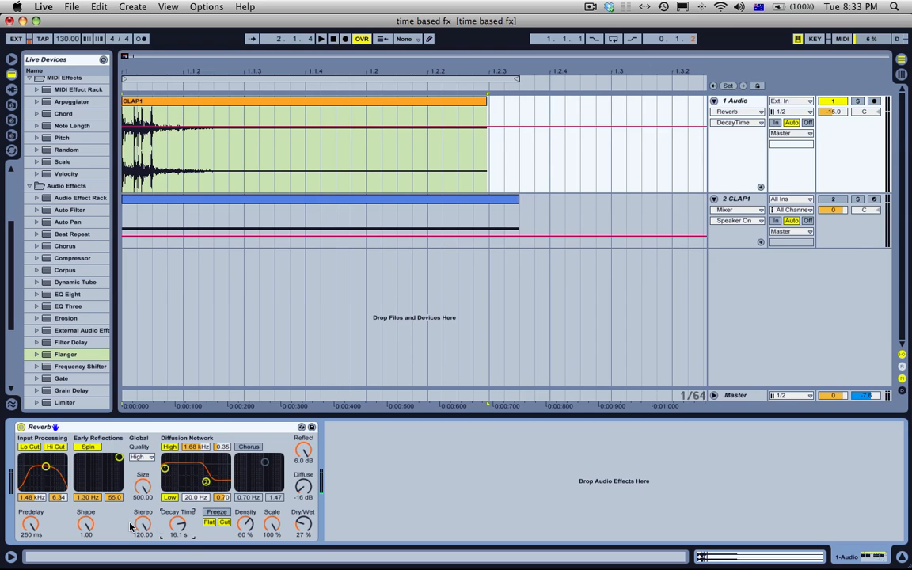
Step: Set the diffusion High shelf to about 2.07 kHz and 0.90, then disable Lo Cut, Hi Cut and Spin and audition the clap
drag(206, 481, 209, 461)
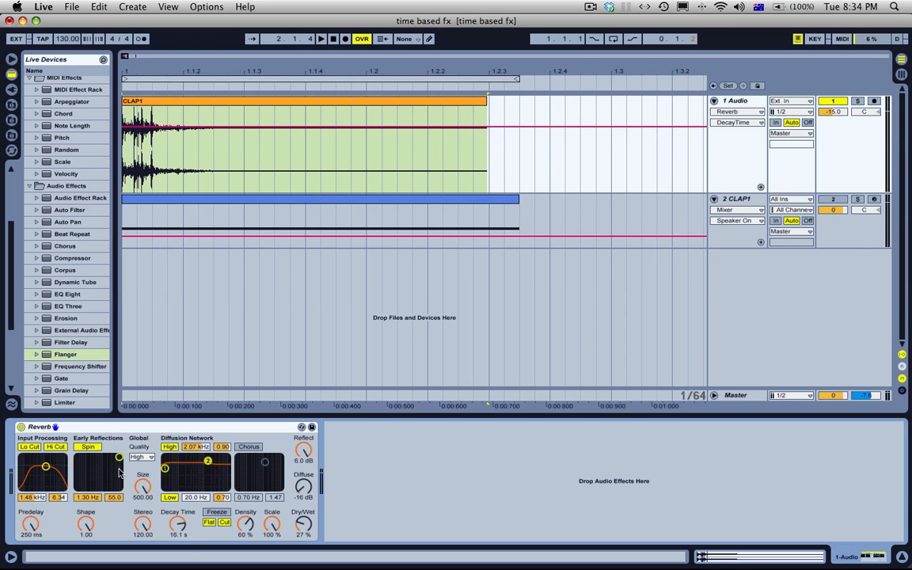
drag(46, 467, 42, 458)
click(35, 447)
click(88, 448)
click(58, 449)
key(space)
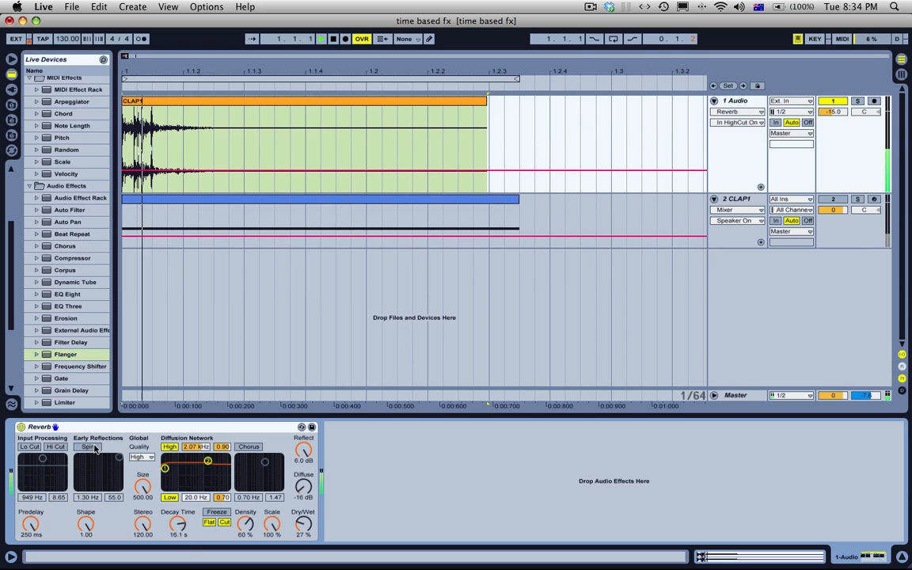
Step: Disable the Diffusion Network's High and Low shelves while auditioning the clap
click(170, 448)
key(space)
click(169, 497)
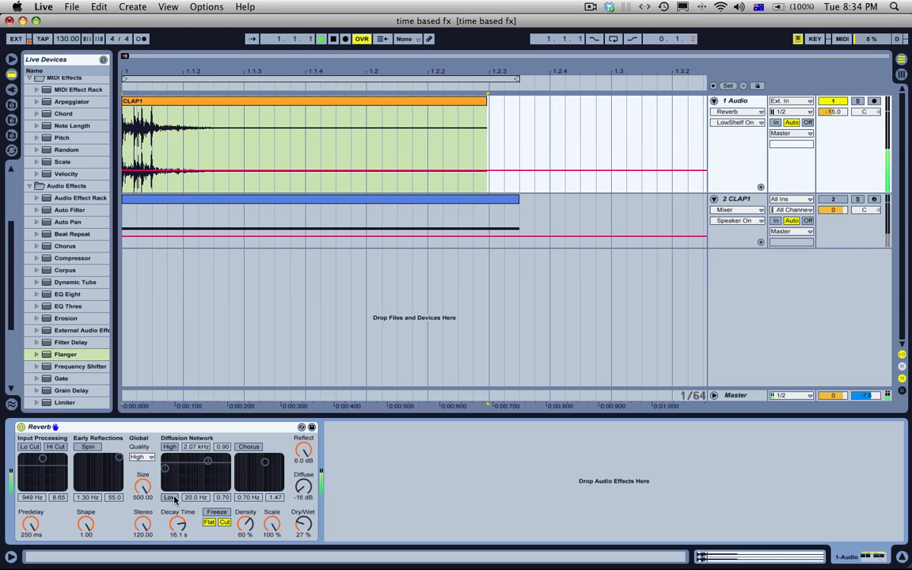
key(space)
Step: Set the Reverb's Predelay to 0.50 ms and audition the clap
click(30, 524)
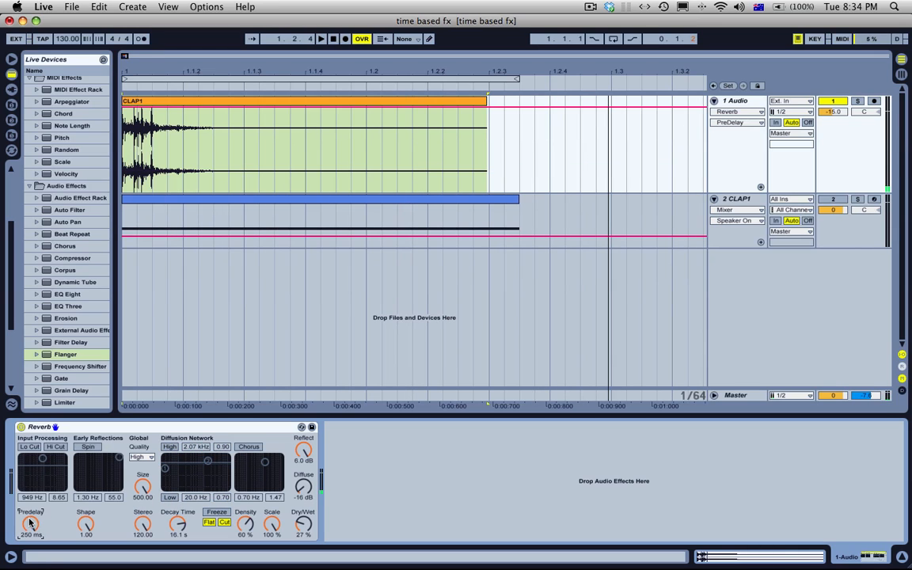
drag(30, 523, 30, 567)
key(space)
key(space)
key(space)
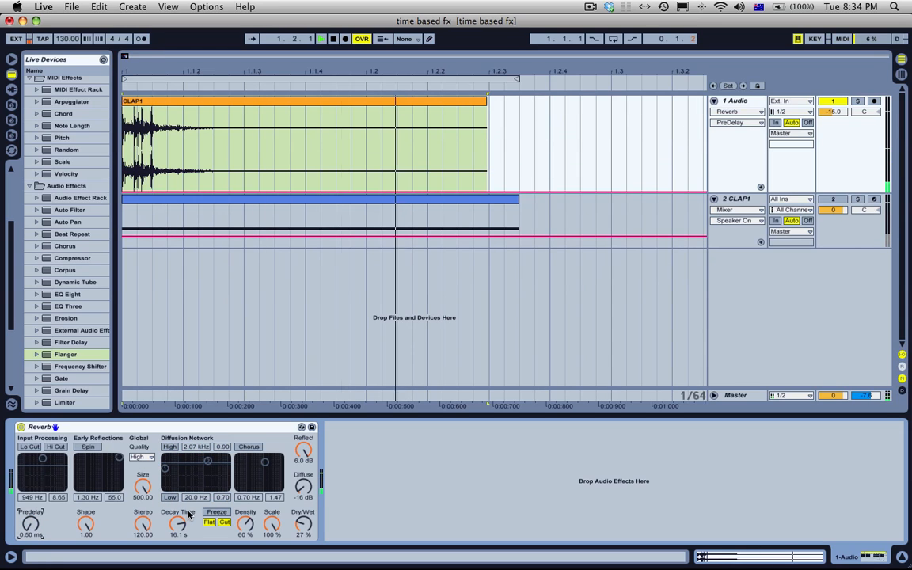
key(space)
Step: Shorten the Decay Time to about 1.53 s and compare the reverb tail with Freeze on and off, changing Decay Time to 5.70 s
drag(188, 514, 189, 534)
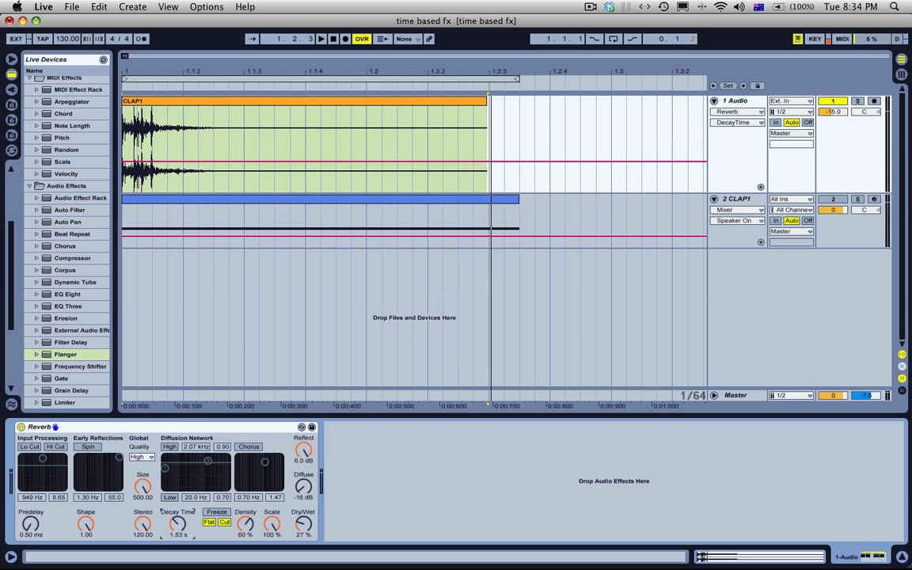
click(212, 514)
click(214, 513)
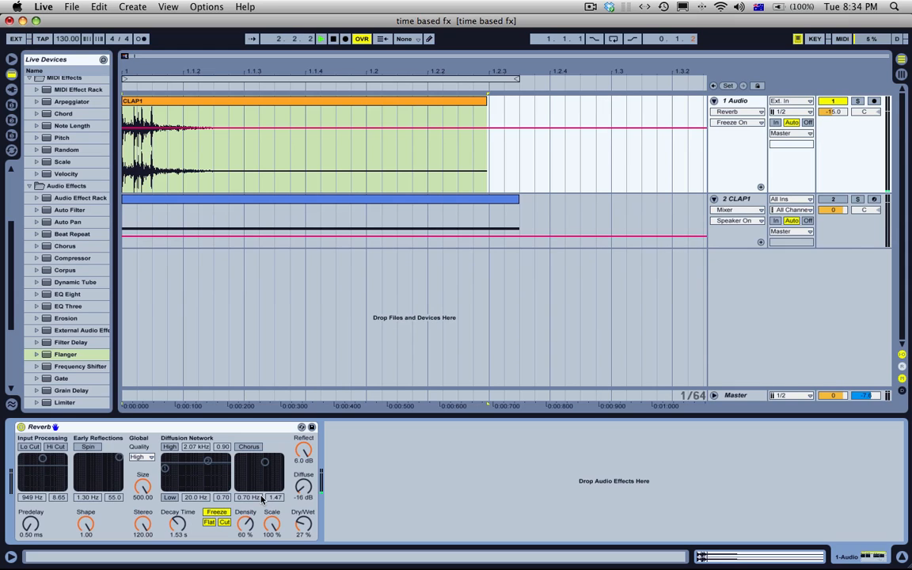
click(219, 514)
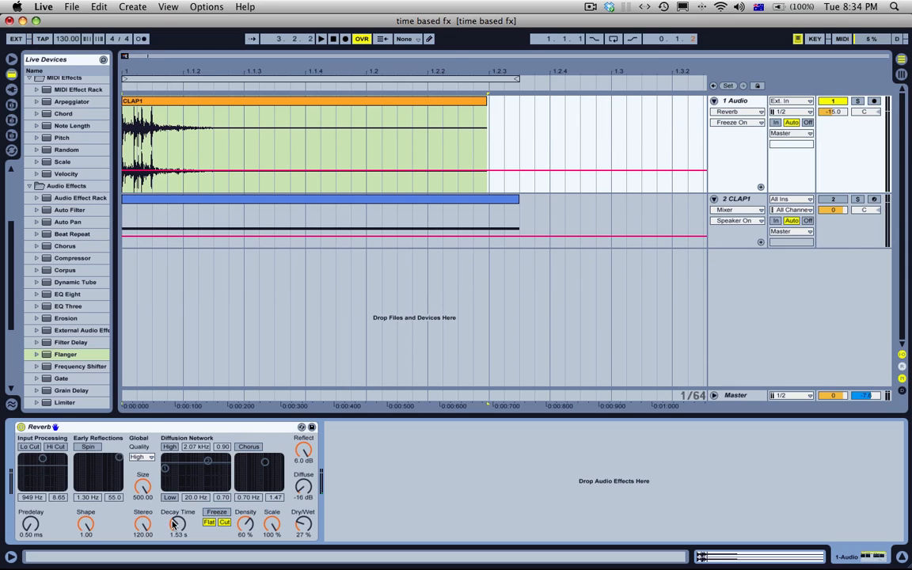
click(219, 514)
click(219, 514)
Step: Enable the diffusion Chorus at about 0.26 Hz and 0.70, with Density at 24% and Scale at 40%
click(249, 447)
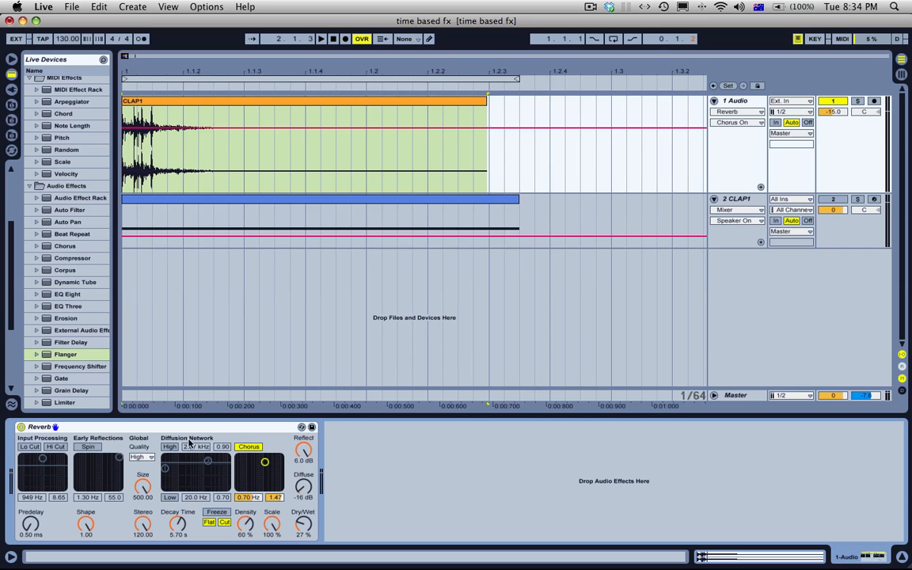
drag(254, 468, 249, 467)
drag(247, 523, 247, 517)
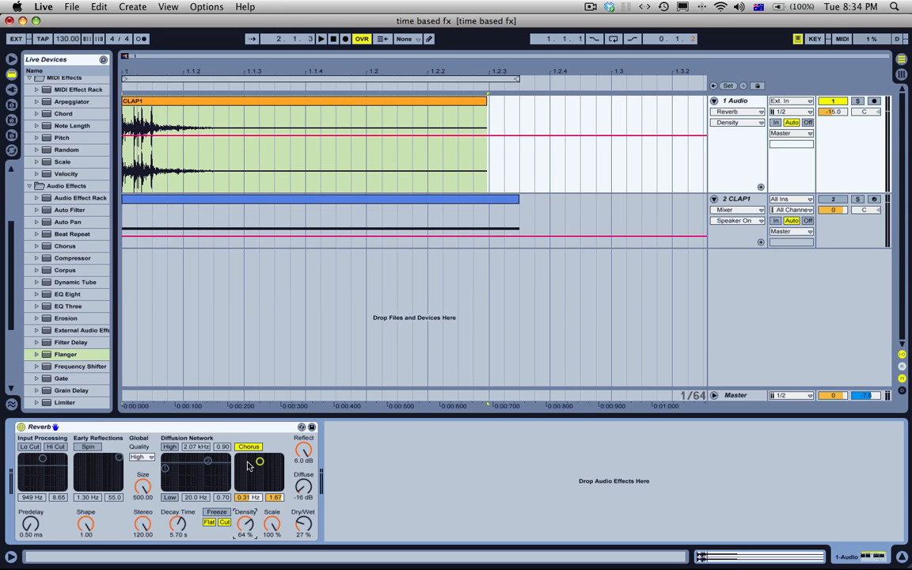
drag(260, 460, 259, 465)
mouse_move(272, 523)
mouse_down()
mouse_move(272, 548)
mouse_move(272, 521)
mouse_up()
drag(245, 523, 263, 552)
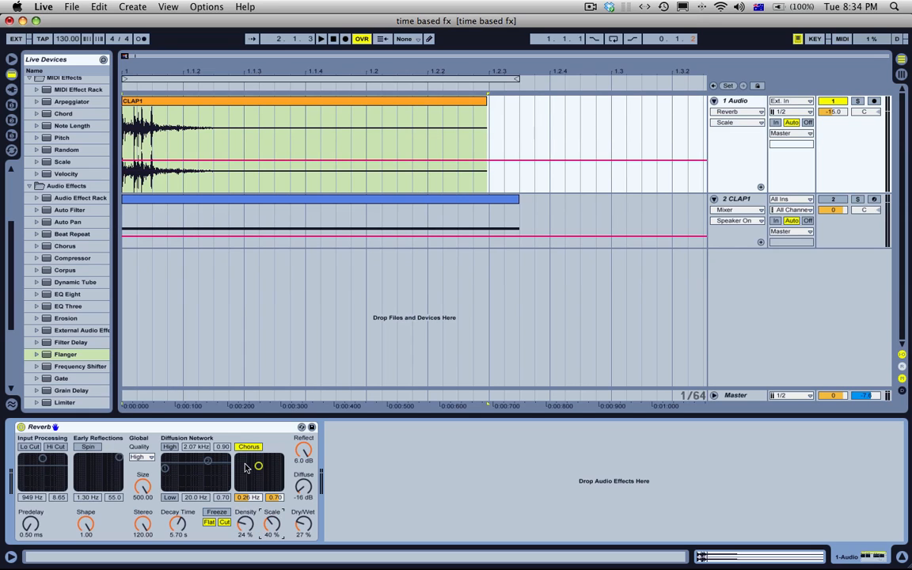
Step: Set Density to 64% and Scale to 100%, audition the clap and disable the diffusion Chorus
click(246, 524)
key(space)
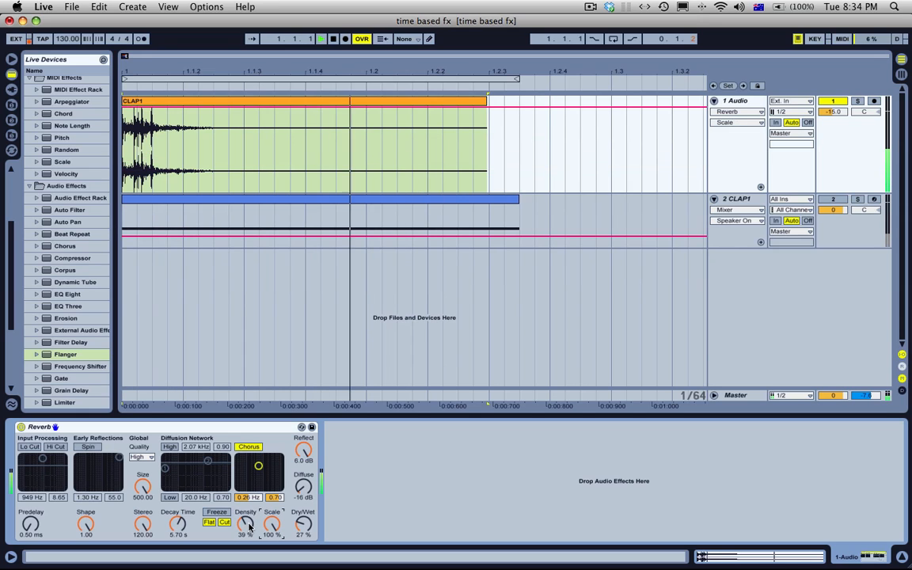
key(space)
click(248, 448)
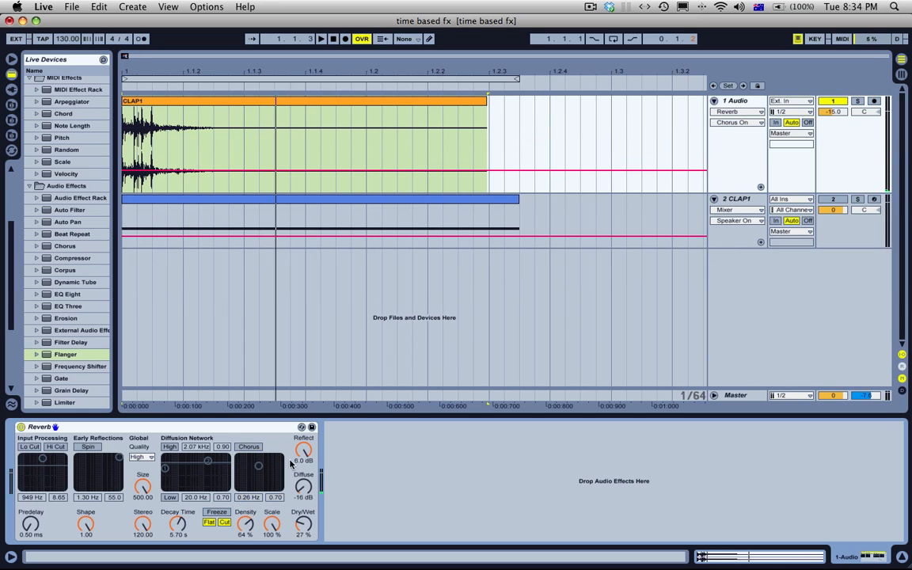
Step: Set Reflect to 5.0 dB, Diffuse to 1.5 dB and Decay Time to 2.11 s, trying Dry/Wet at 100% before returning it to 27%
mouse_move(301, 449)
mouse_down()
mouse_move(300, 461)
mouse_move(302, 439)
mouse_up()
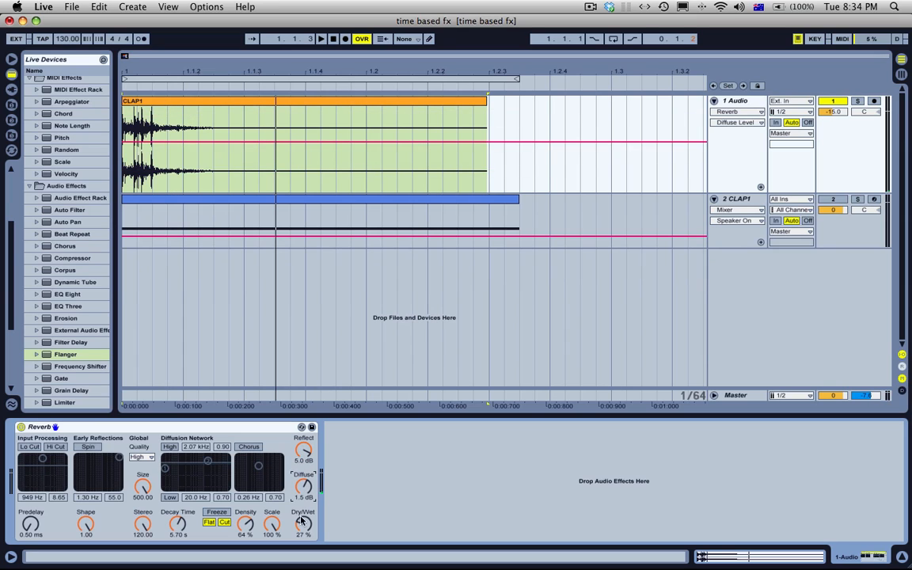
drag(300, 530, 300, 493)
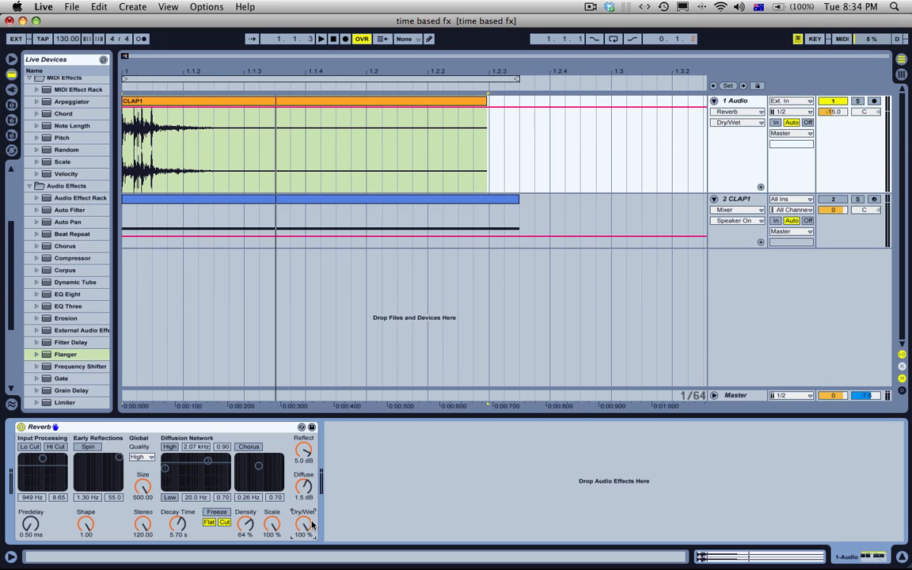
mouse_move(312, 525)
mouse_down()
mouse_move(312, 533)
mouse_move(303, 507)
mouse_move(304, 526)
mouse_up()
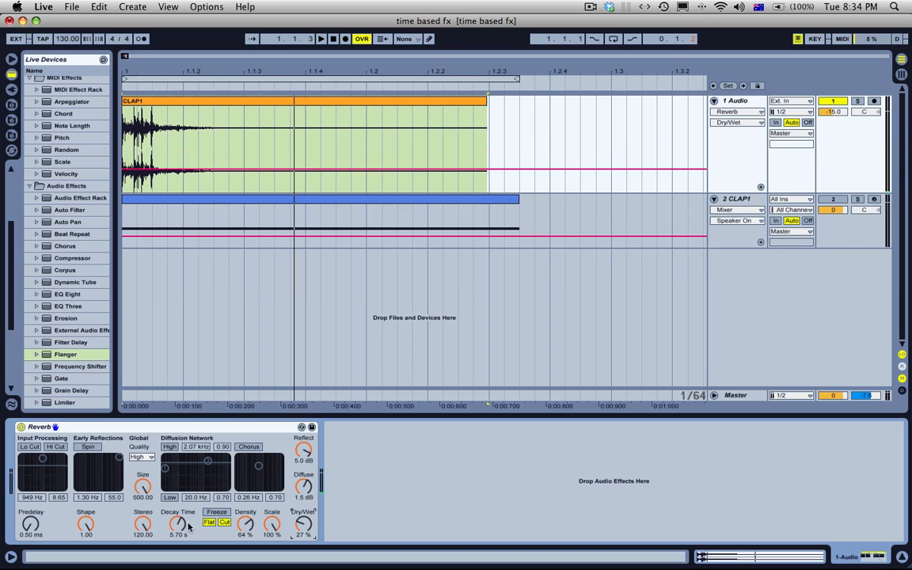
drag(189, 526, 189, 555)
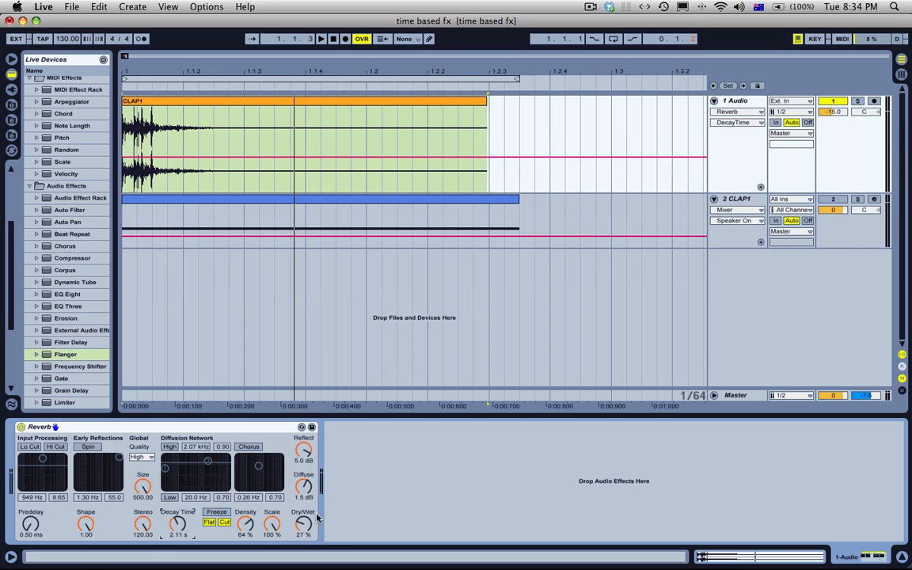
Step: Insert a return track and move the Reverb from the first audio track onto it
right_click(743, 350)
click(746, 371)
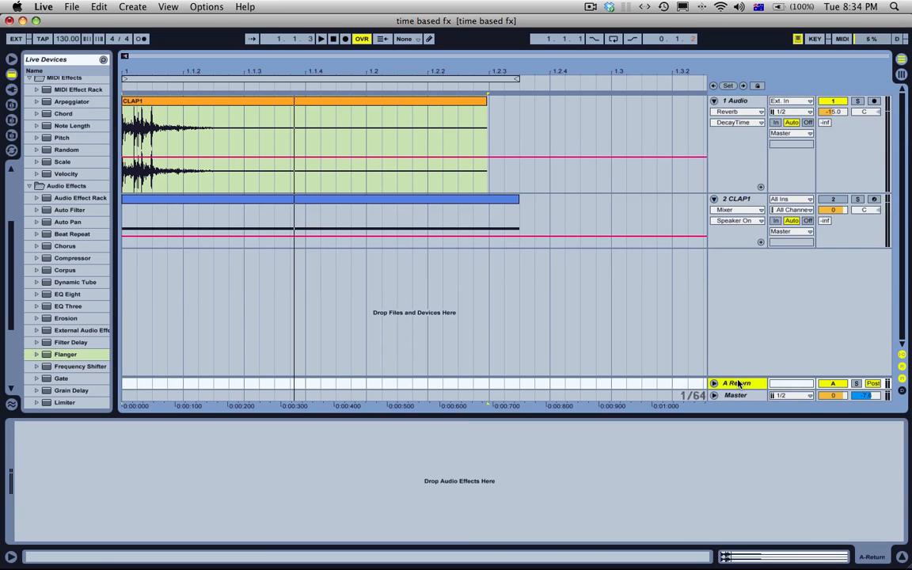
click(732, 102)
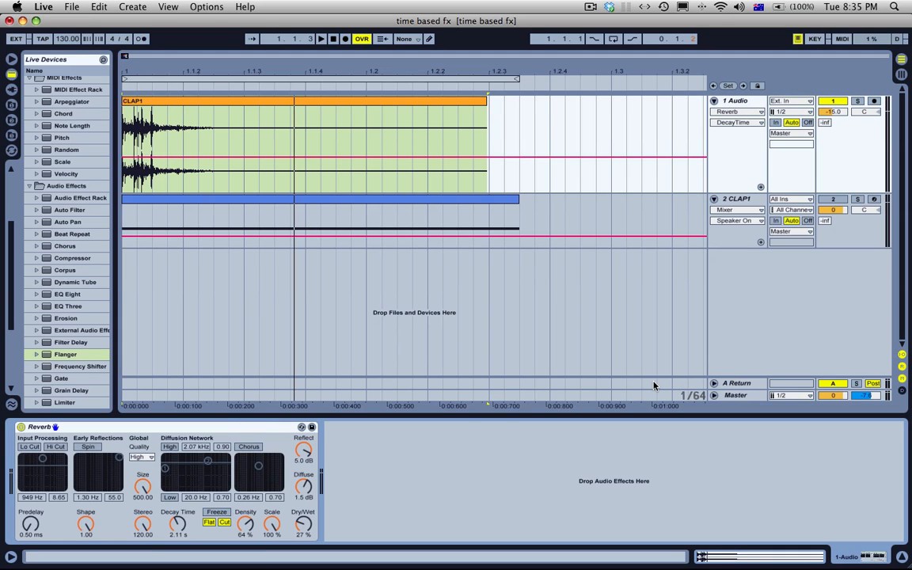
drag(220, 428, 388, 383)
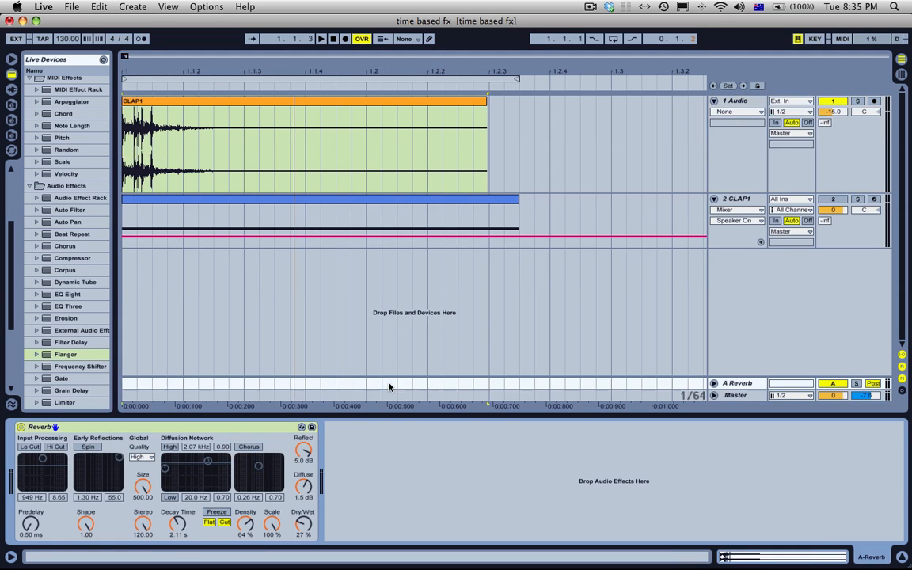
Step: Switch return A to Pre with the Reverb's Dry/Wet at 100%, and raise the first audio track's send to about -35 dB
click(874, 385)
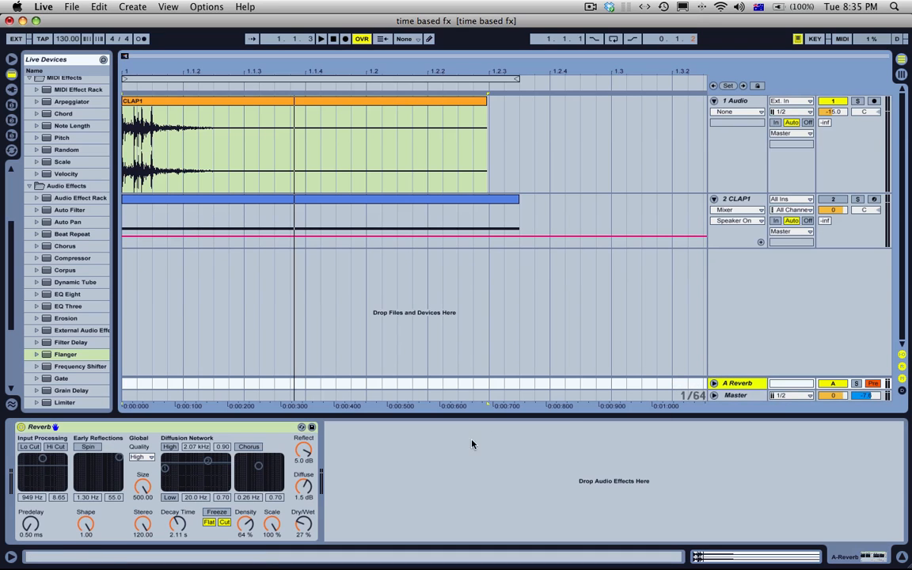
drag(294, 522, 294, 467)
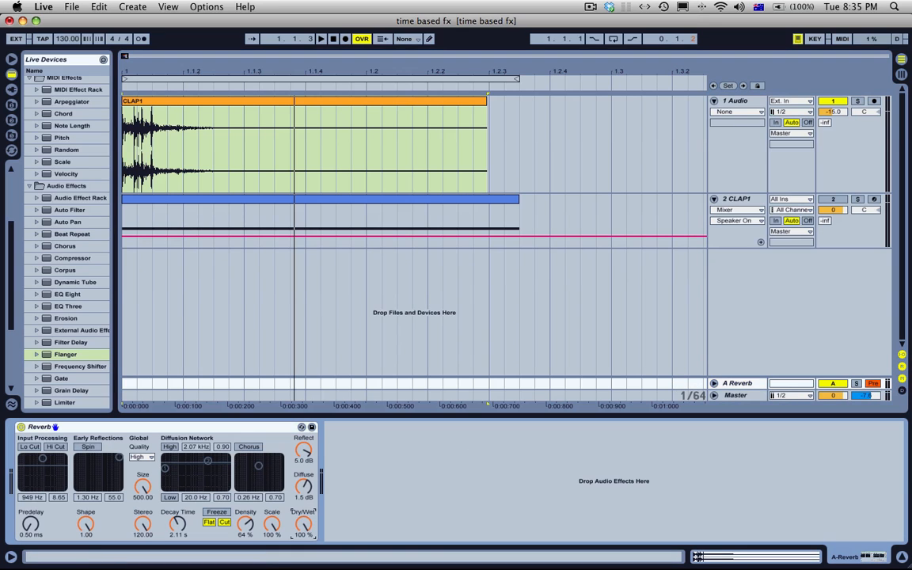
click(249, 100)
key(space)
click(826, 123)
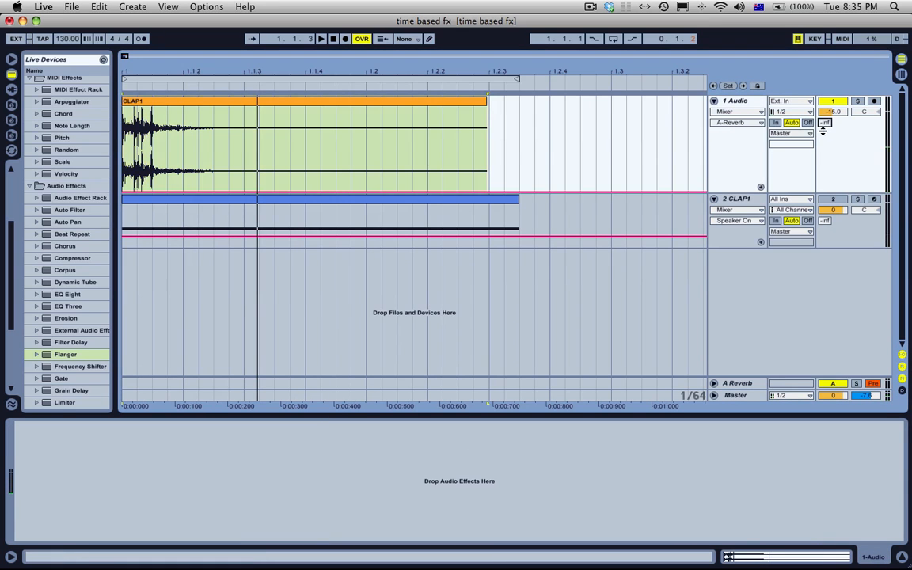
drag(826, 129, 826, 124)
Step: Move the Reverb from return track A back onto the first audio track
click(745, 384)
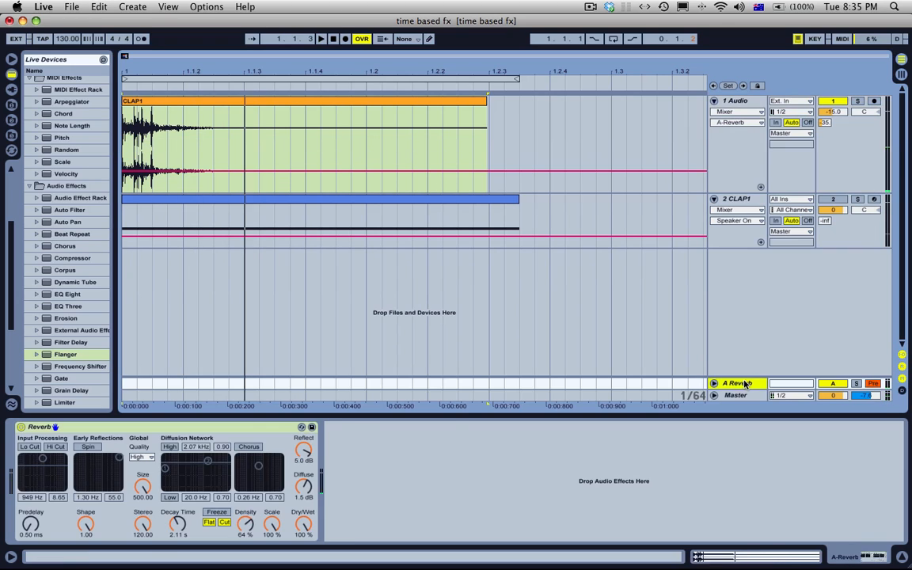
click(266, 427)
drag(364, 162, 371, 160)
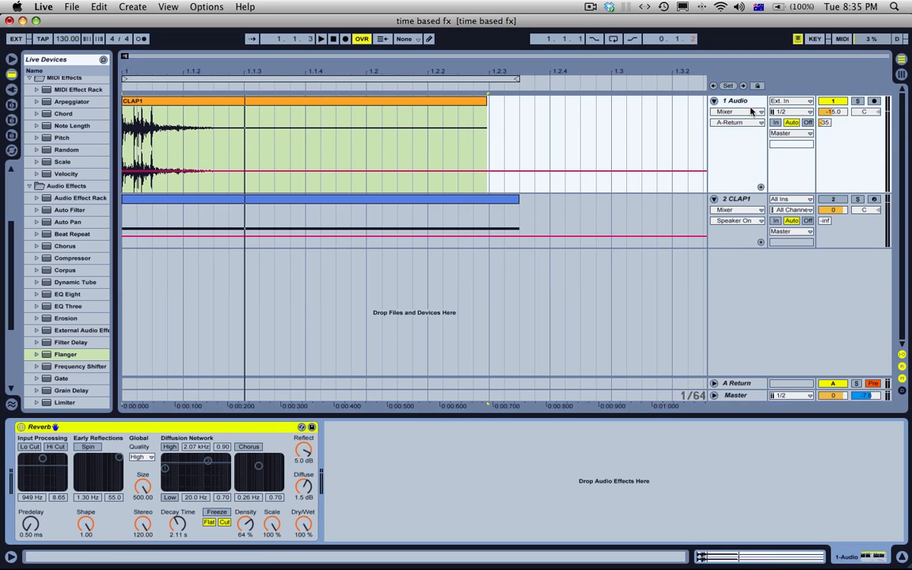
click(758, 100)
Step: Set Reflect and Diffuse to 6.0 dB and Dry/Wet to 47%, auditioning the clap
click(301, 462)
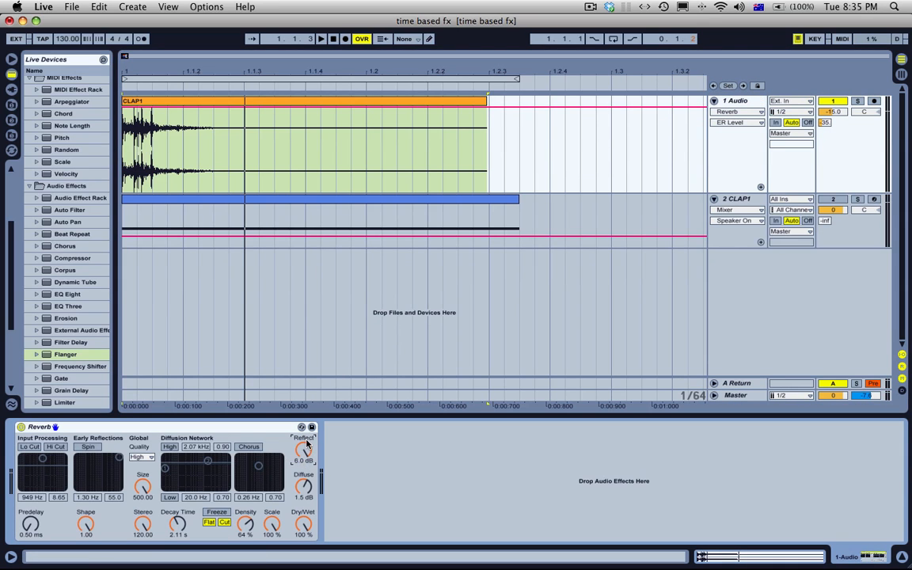
click(305, 487)
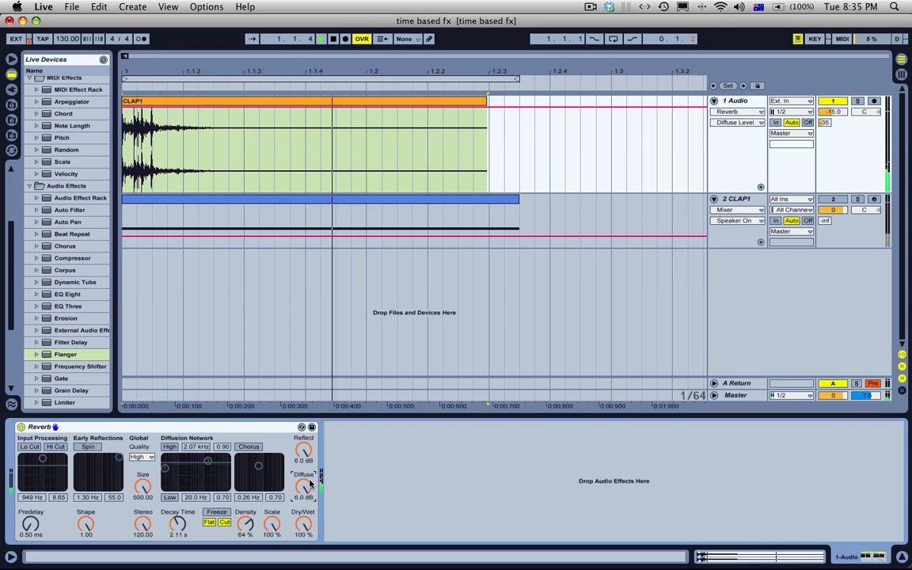
drag(303, 523, 303, 553)
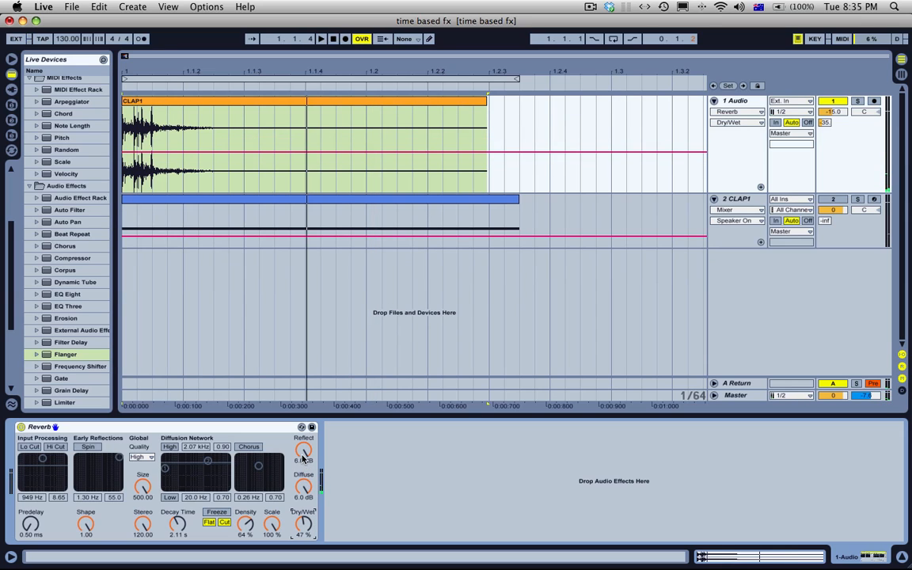
Step: Lower Reflect to about -11 dB and Diffuse to about -15 dB while auditioning the clap
drag(303, 449, 303, 543)
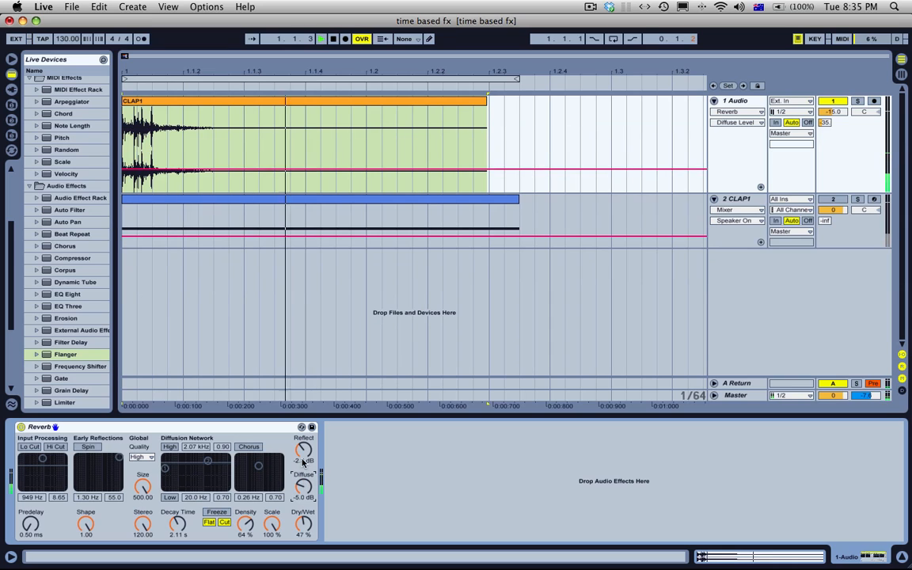
drag(304, 452, 303, 531)
drag(303, 487, 303, 506)
drag(304, 450, 303, 424)
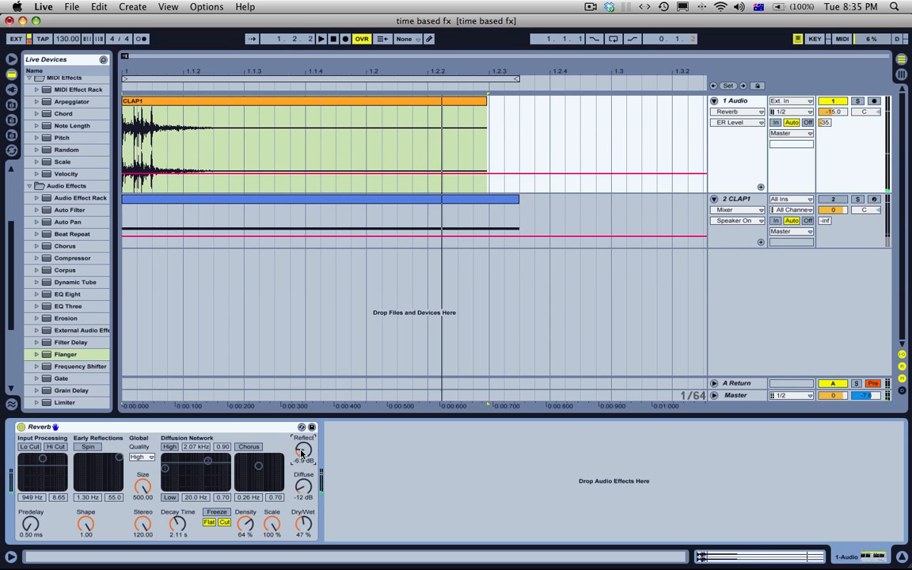
drag(303, 486, 304, 494)
drag(304, 444, 306, 454)
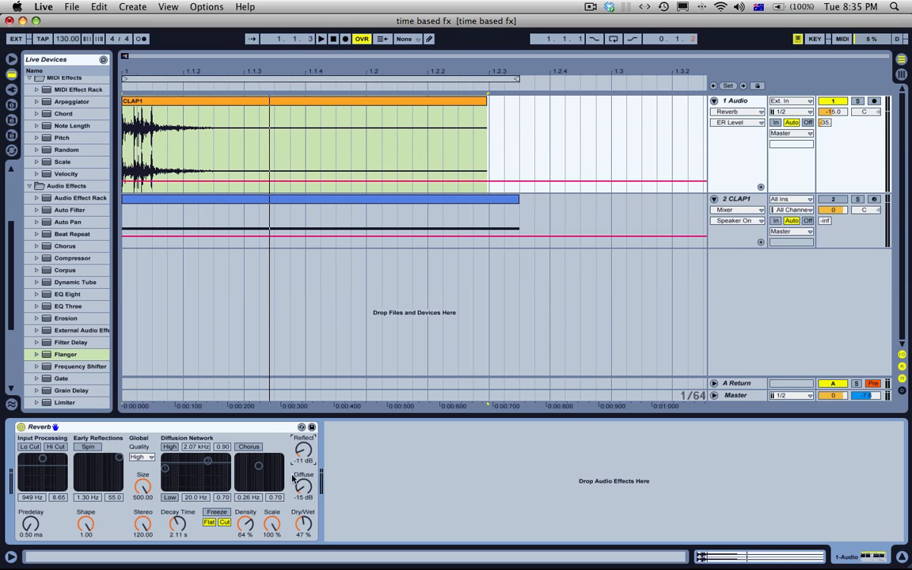
Step: Narrow the device browser and delete the Reverb from the first audio track
click(206, 426)
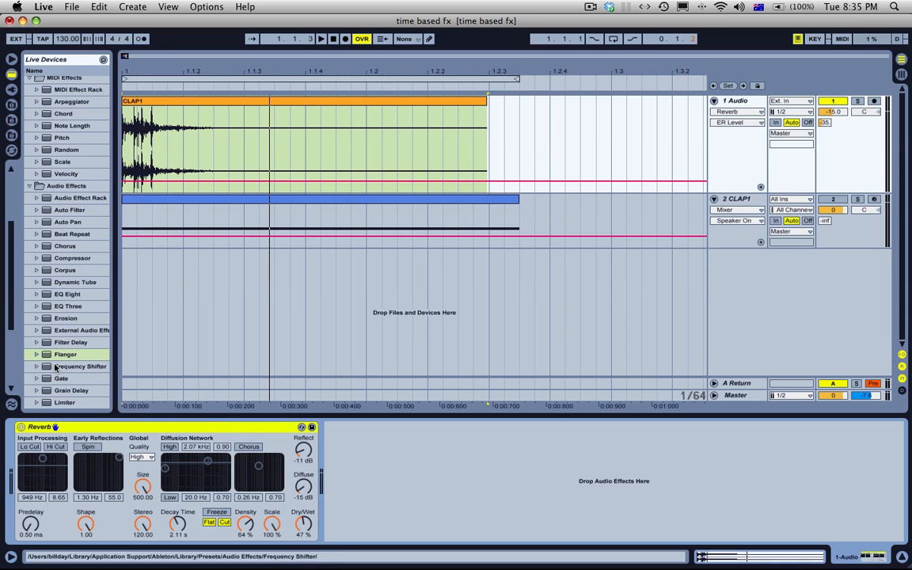
scroll(48, 323, down, 5)
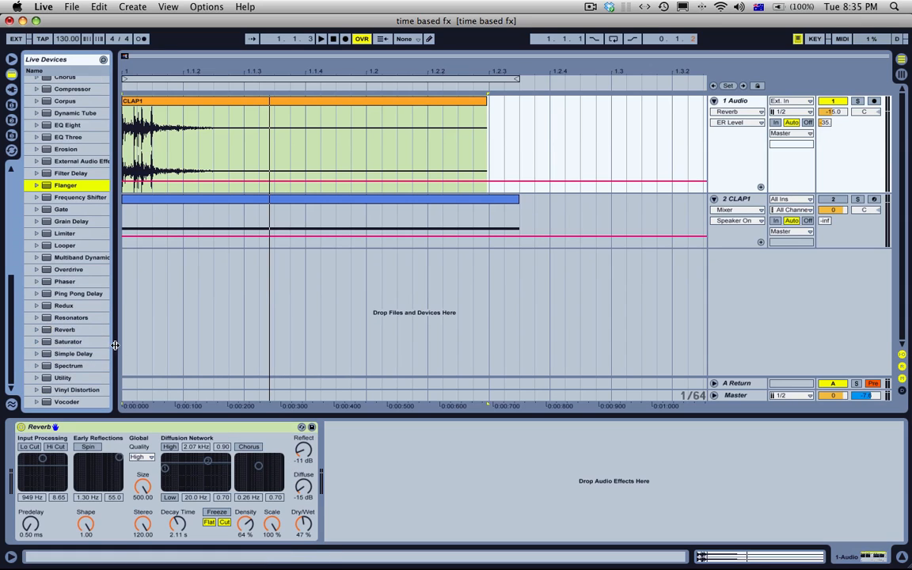
drag(117, 333, 68, 359)
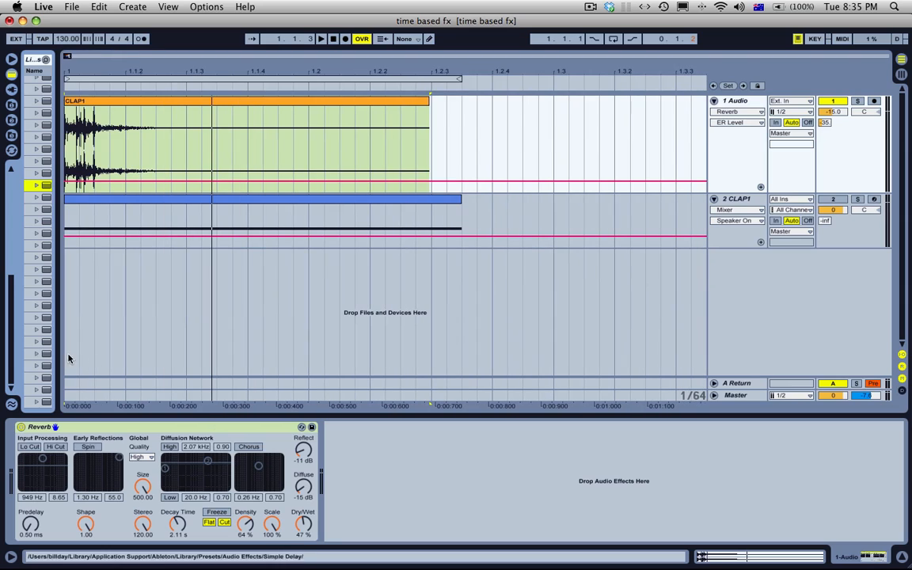
click(212, 435)
key(Delete)
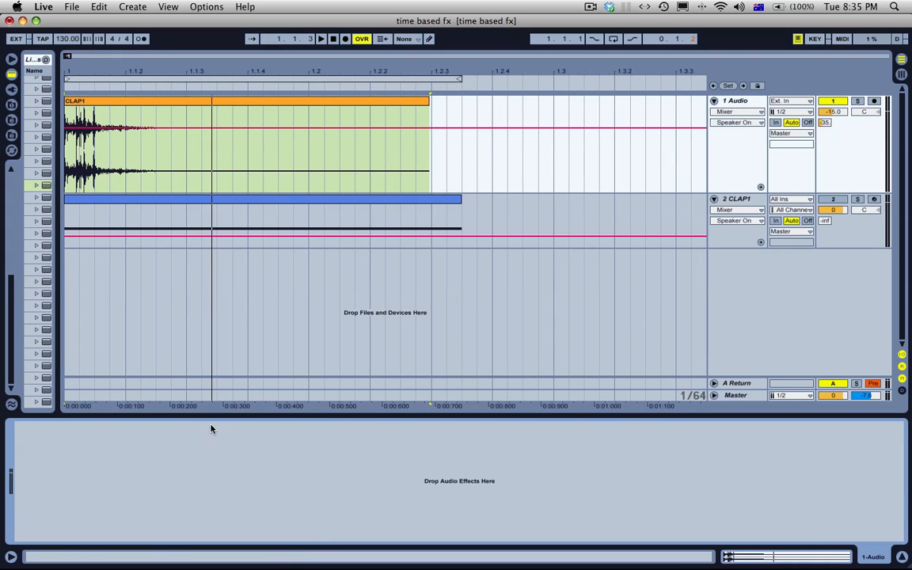